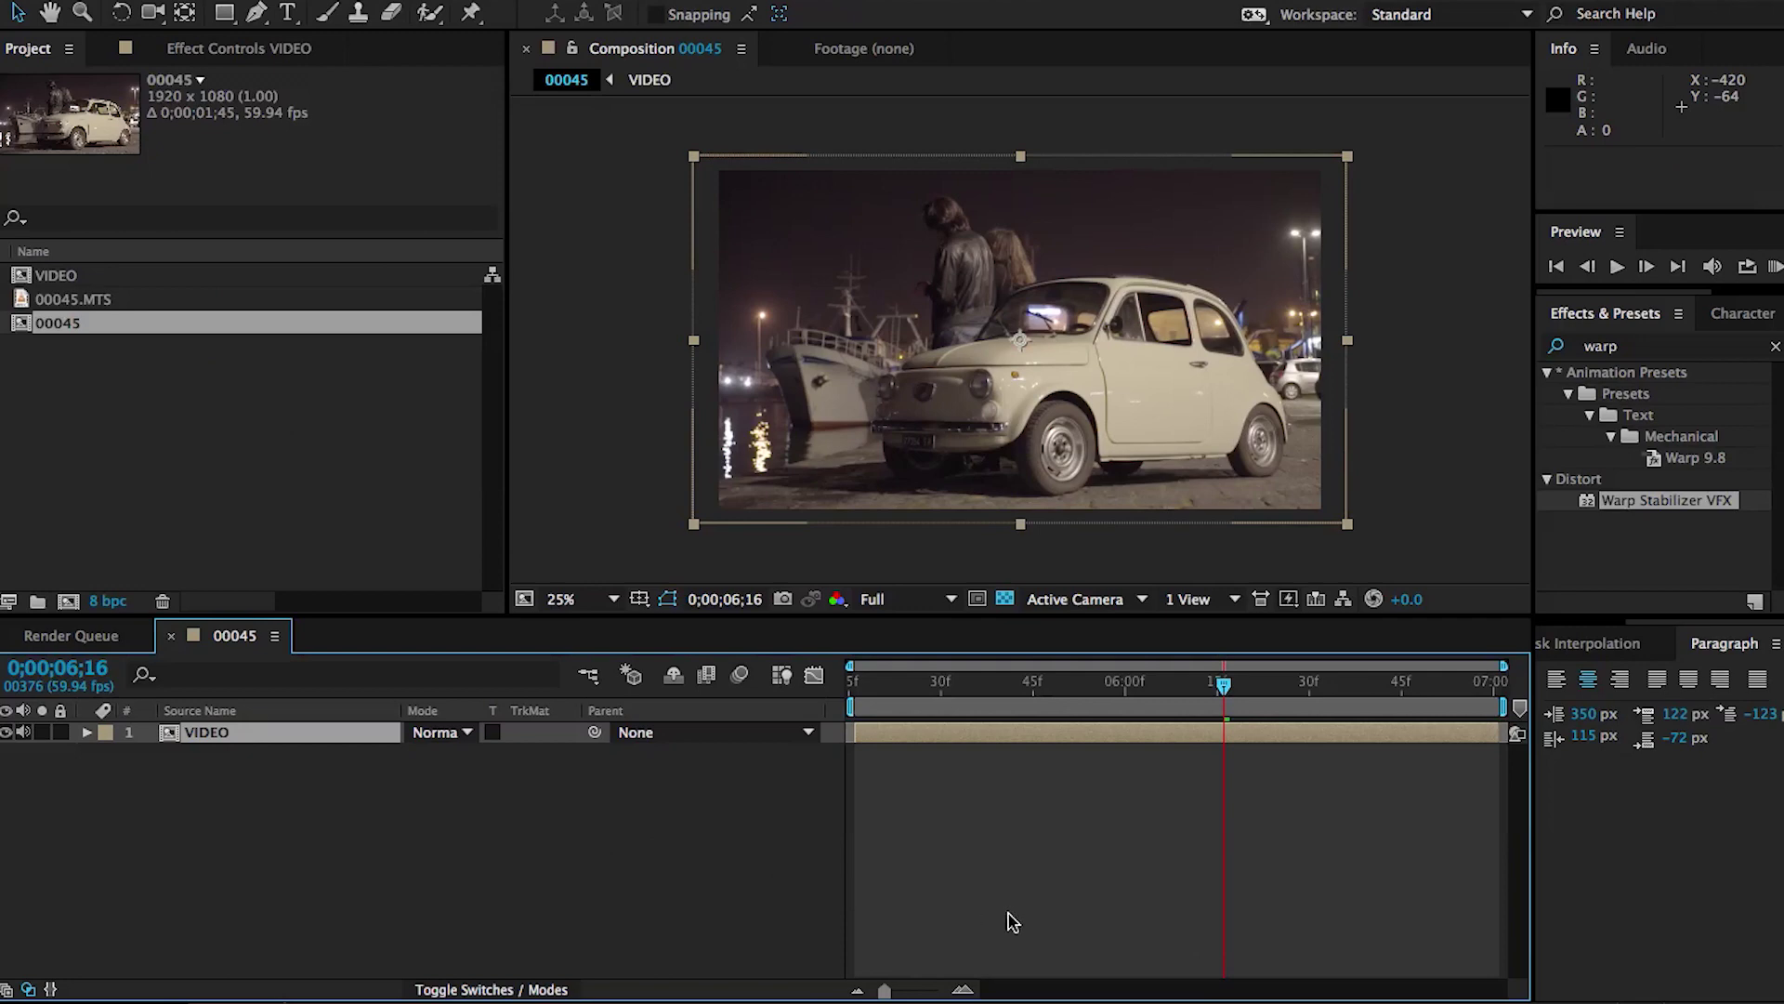
Step back a few frames, duplicate the VIDEO layer with Ctrl+D, and apply Curves to layer 1
mouse_move(909, 686)
left_mouse_down()
mouse_move(877, 686)
mouse_move(936, 691)
left_mouse_up()
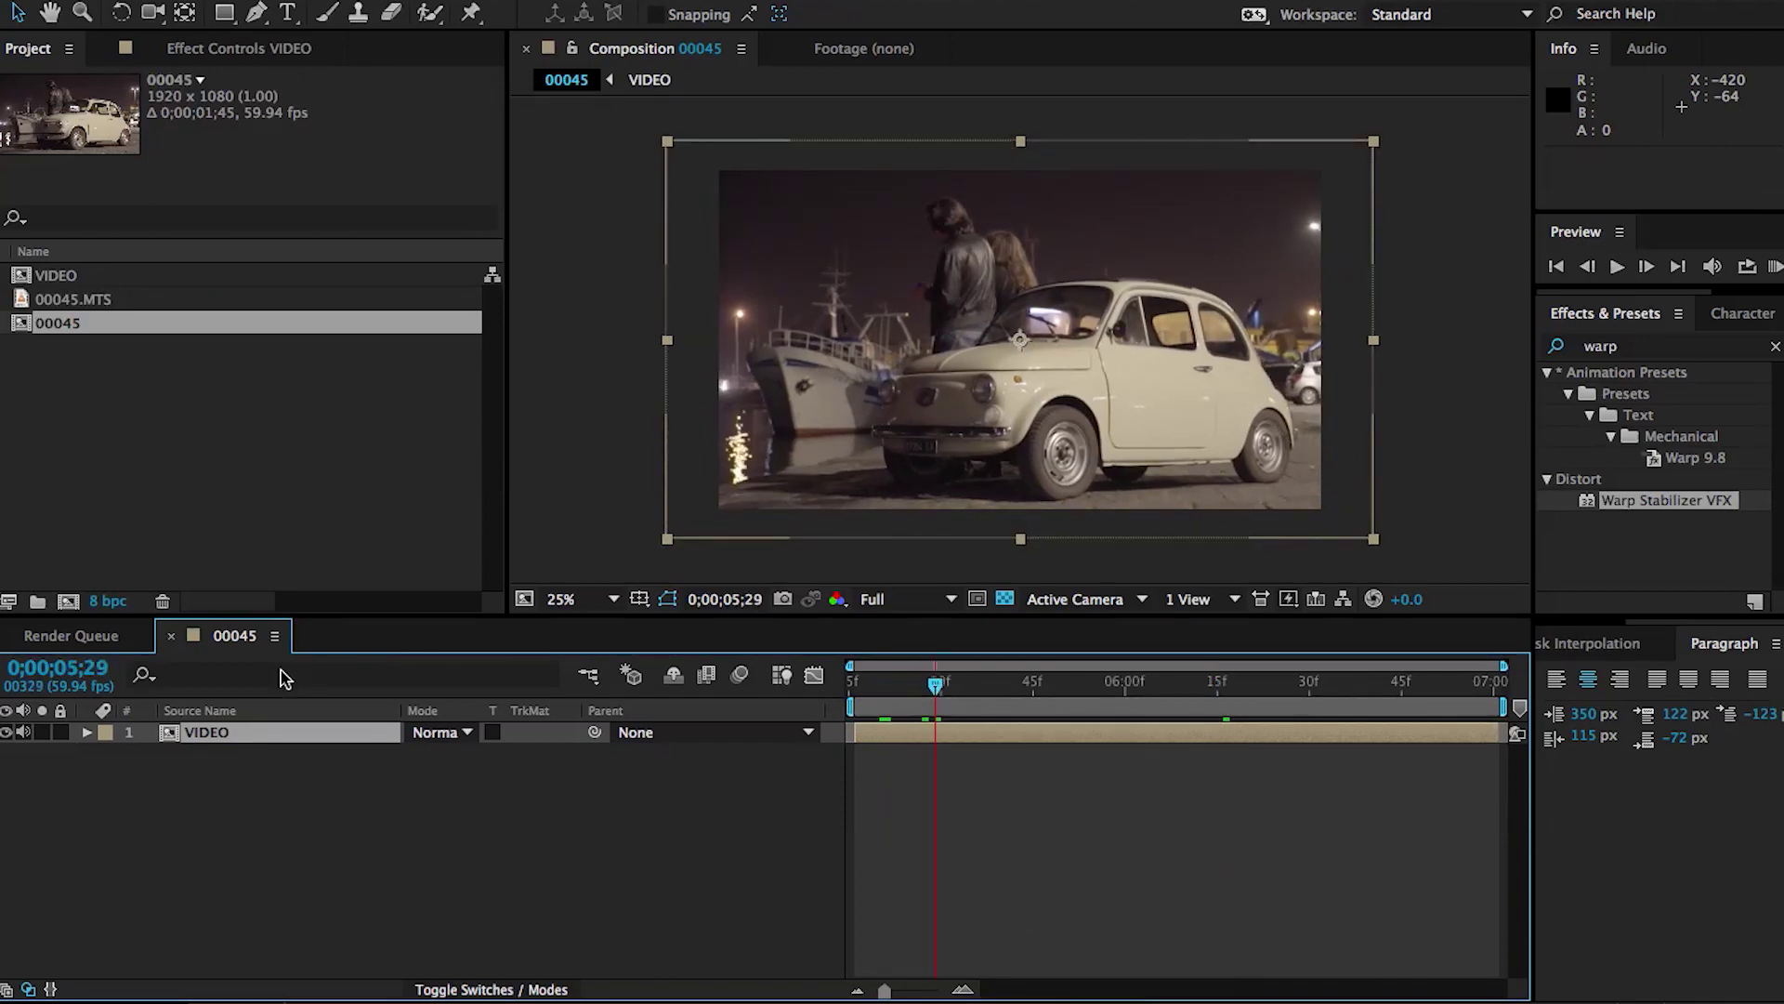
key("ctrl+d")
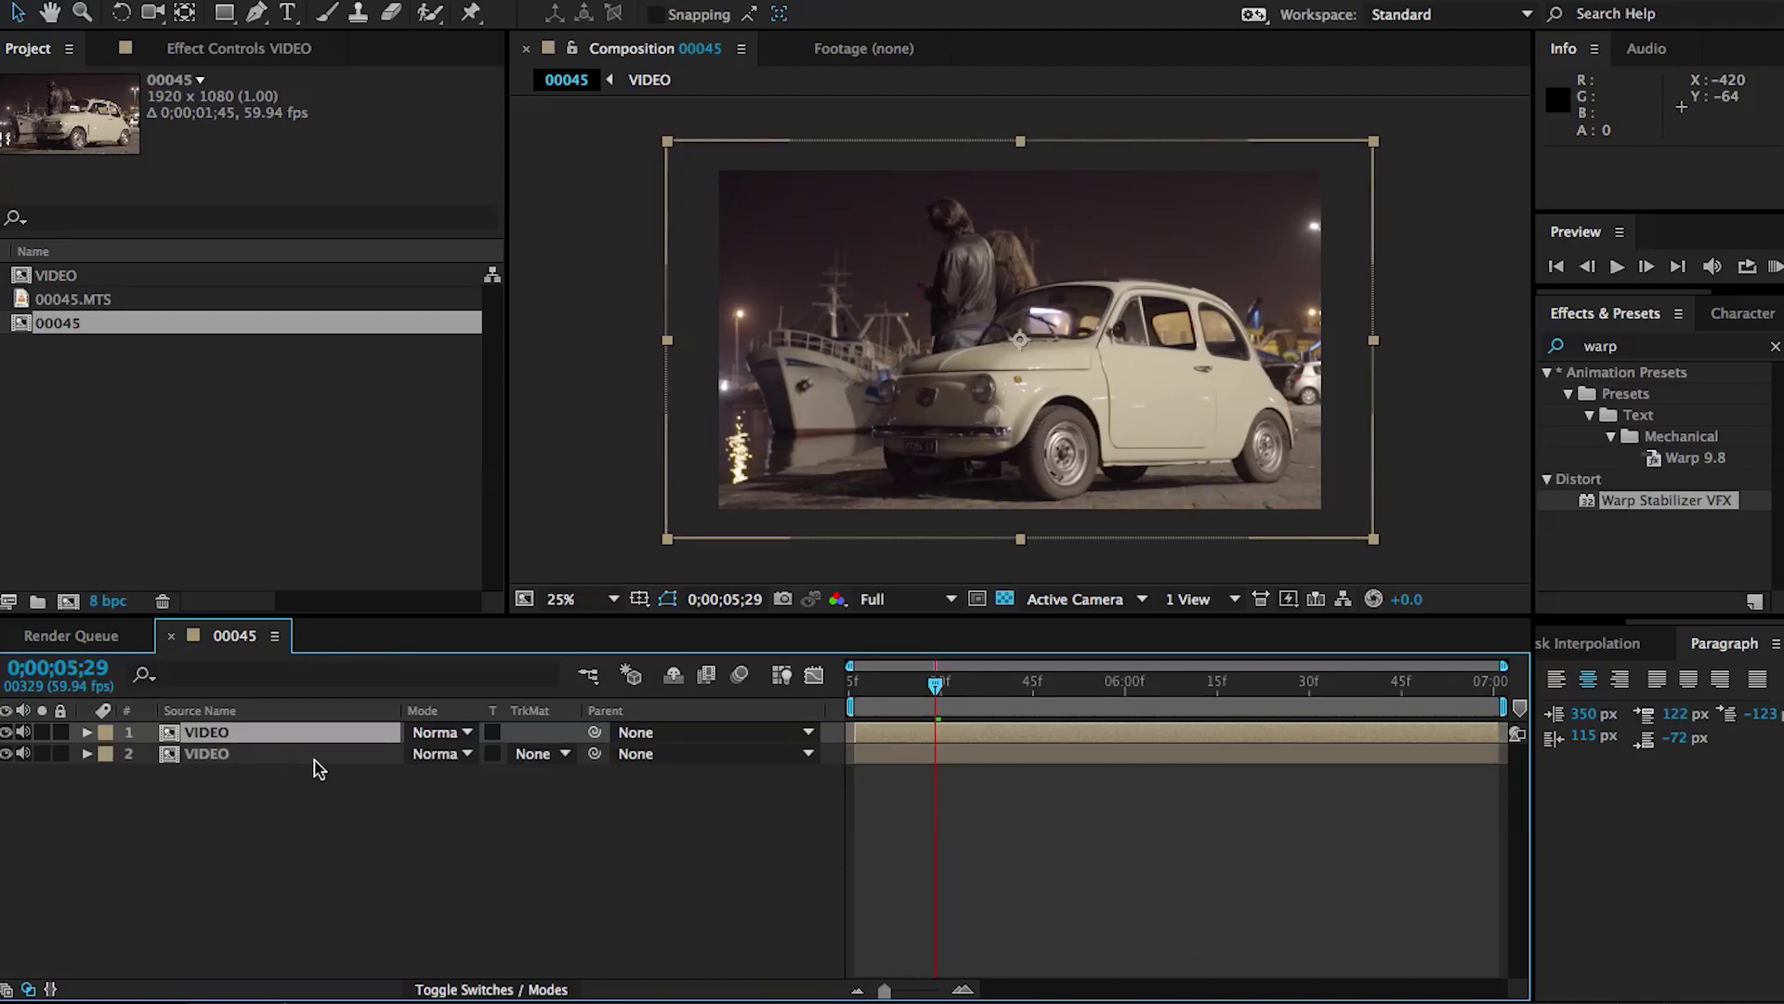
left_click(1636, 353)
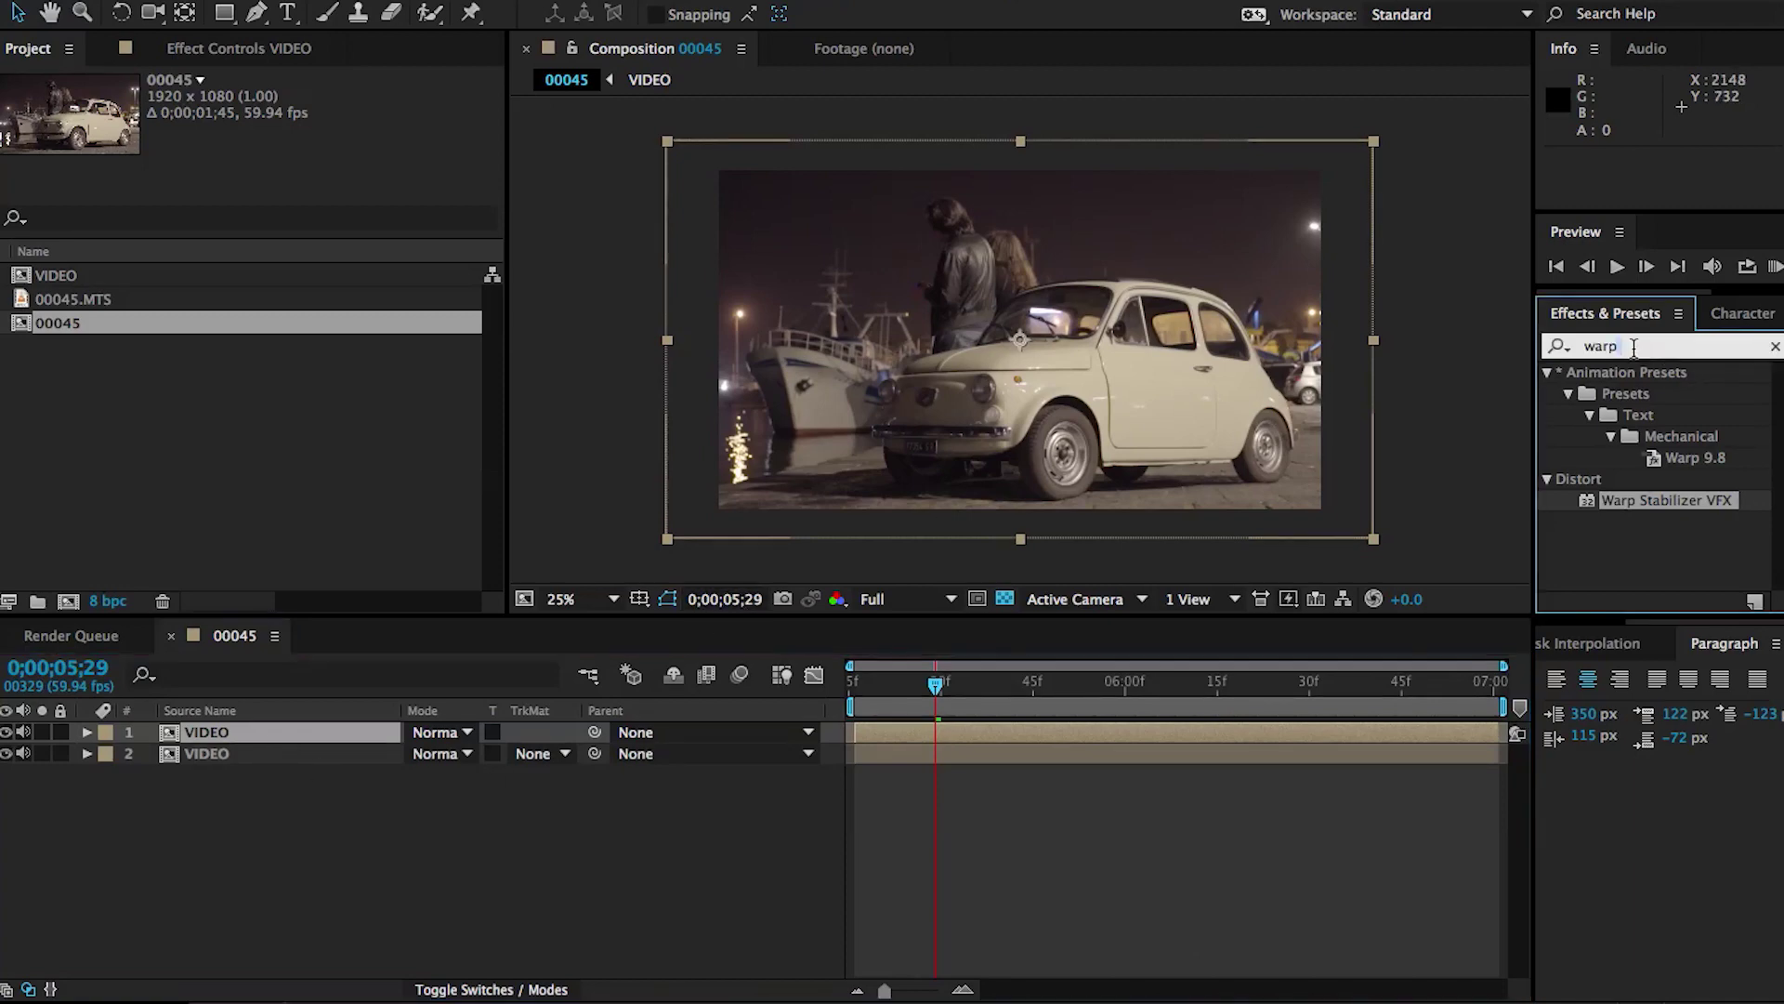
type("curves")
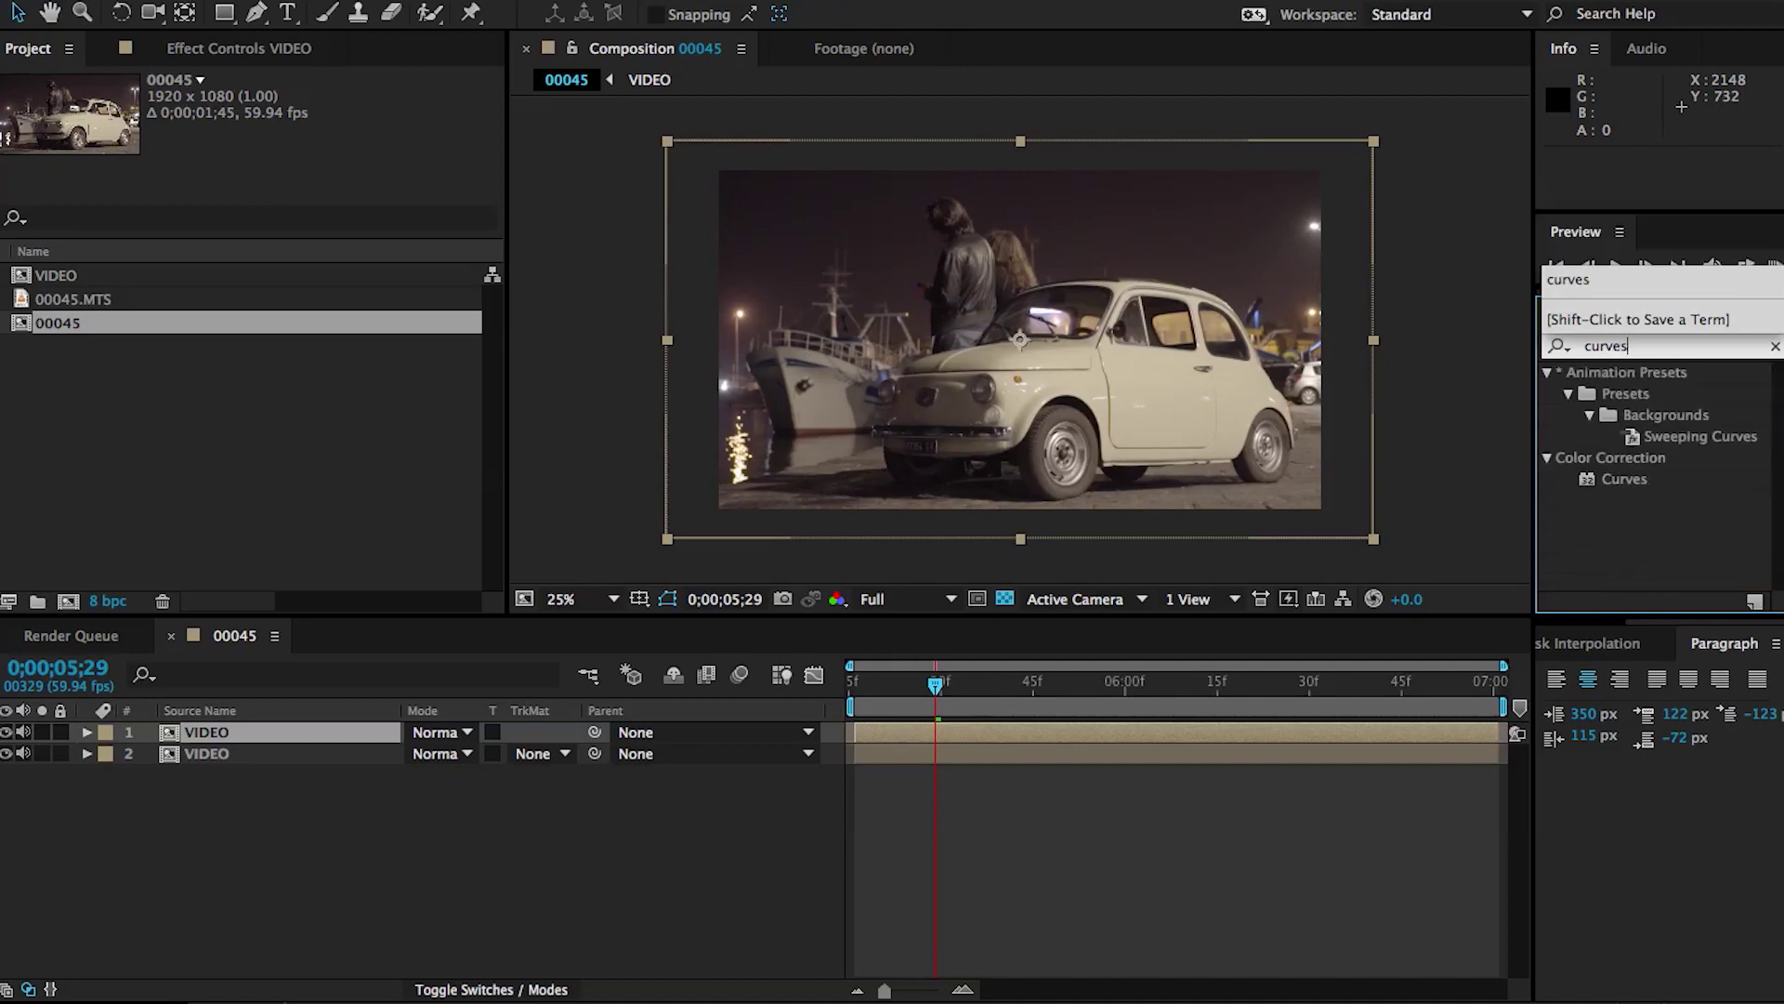
left_click_drag(1635, 479, 1213, 737)
Shape a contrasty RGB S-curve in Curves and pull the Red channel curve down
left_click_drag(137, 455, 164, 485)
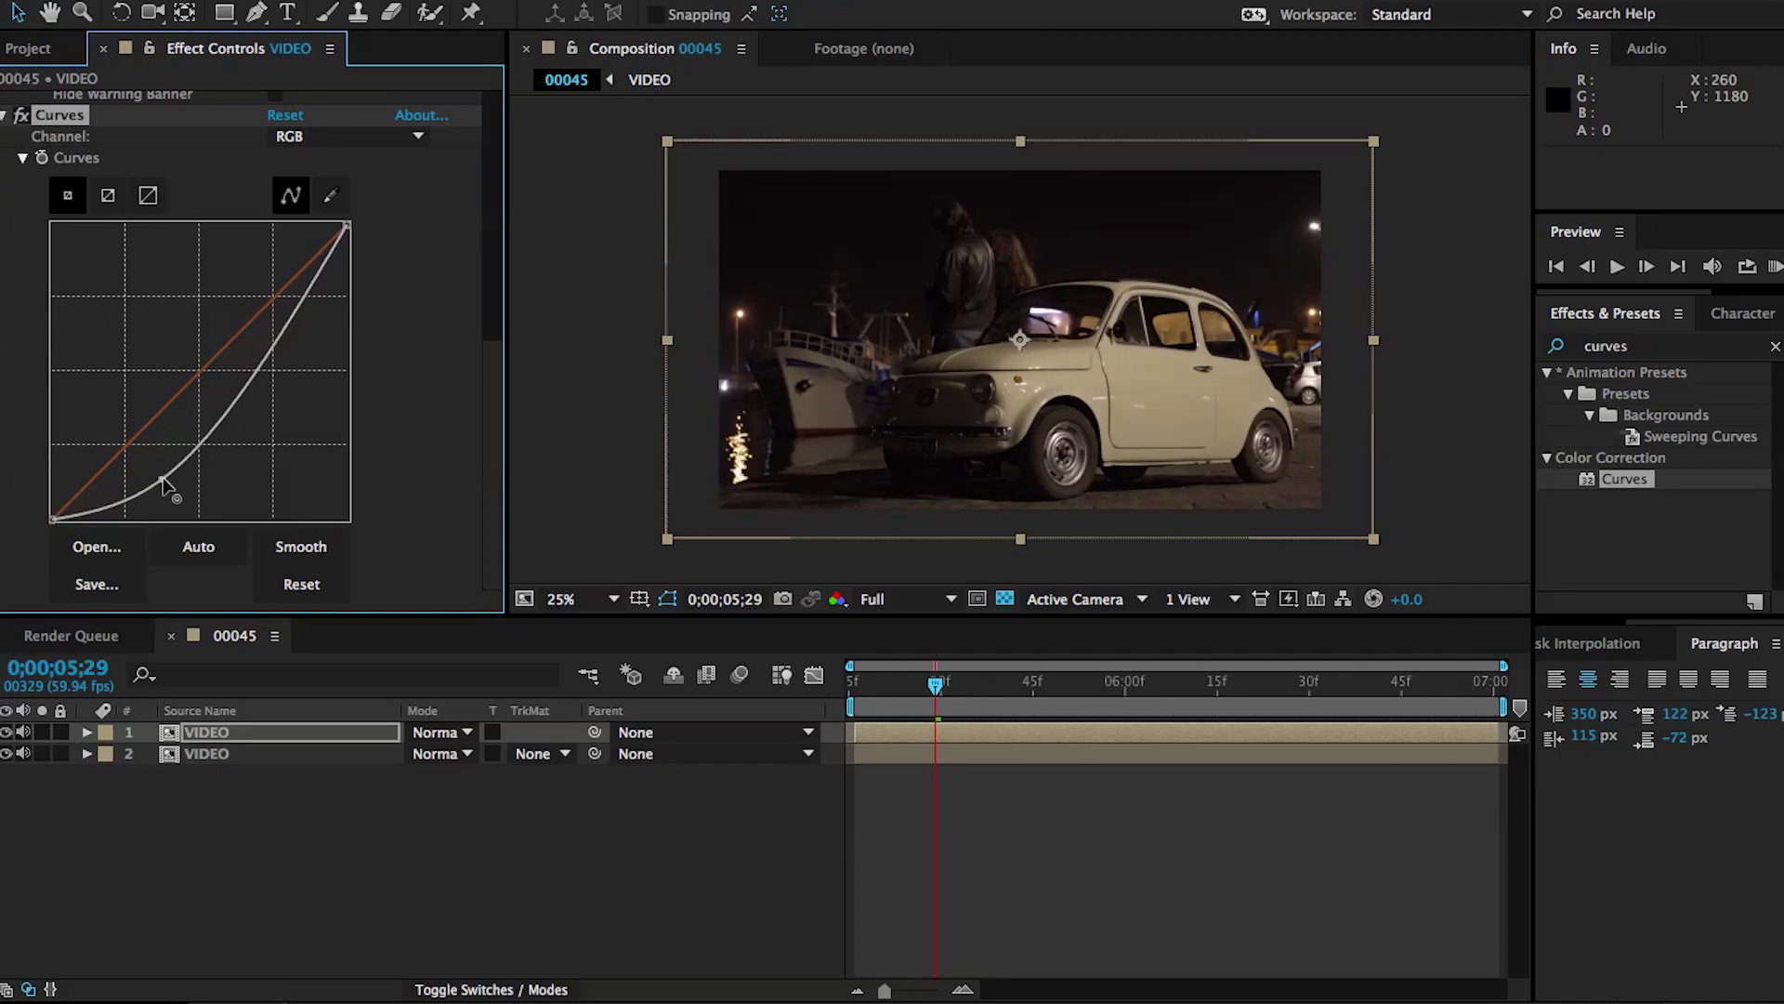
left_click_drag(284, 336, 248, 298)
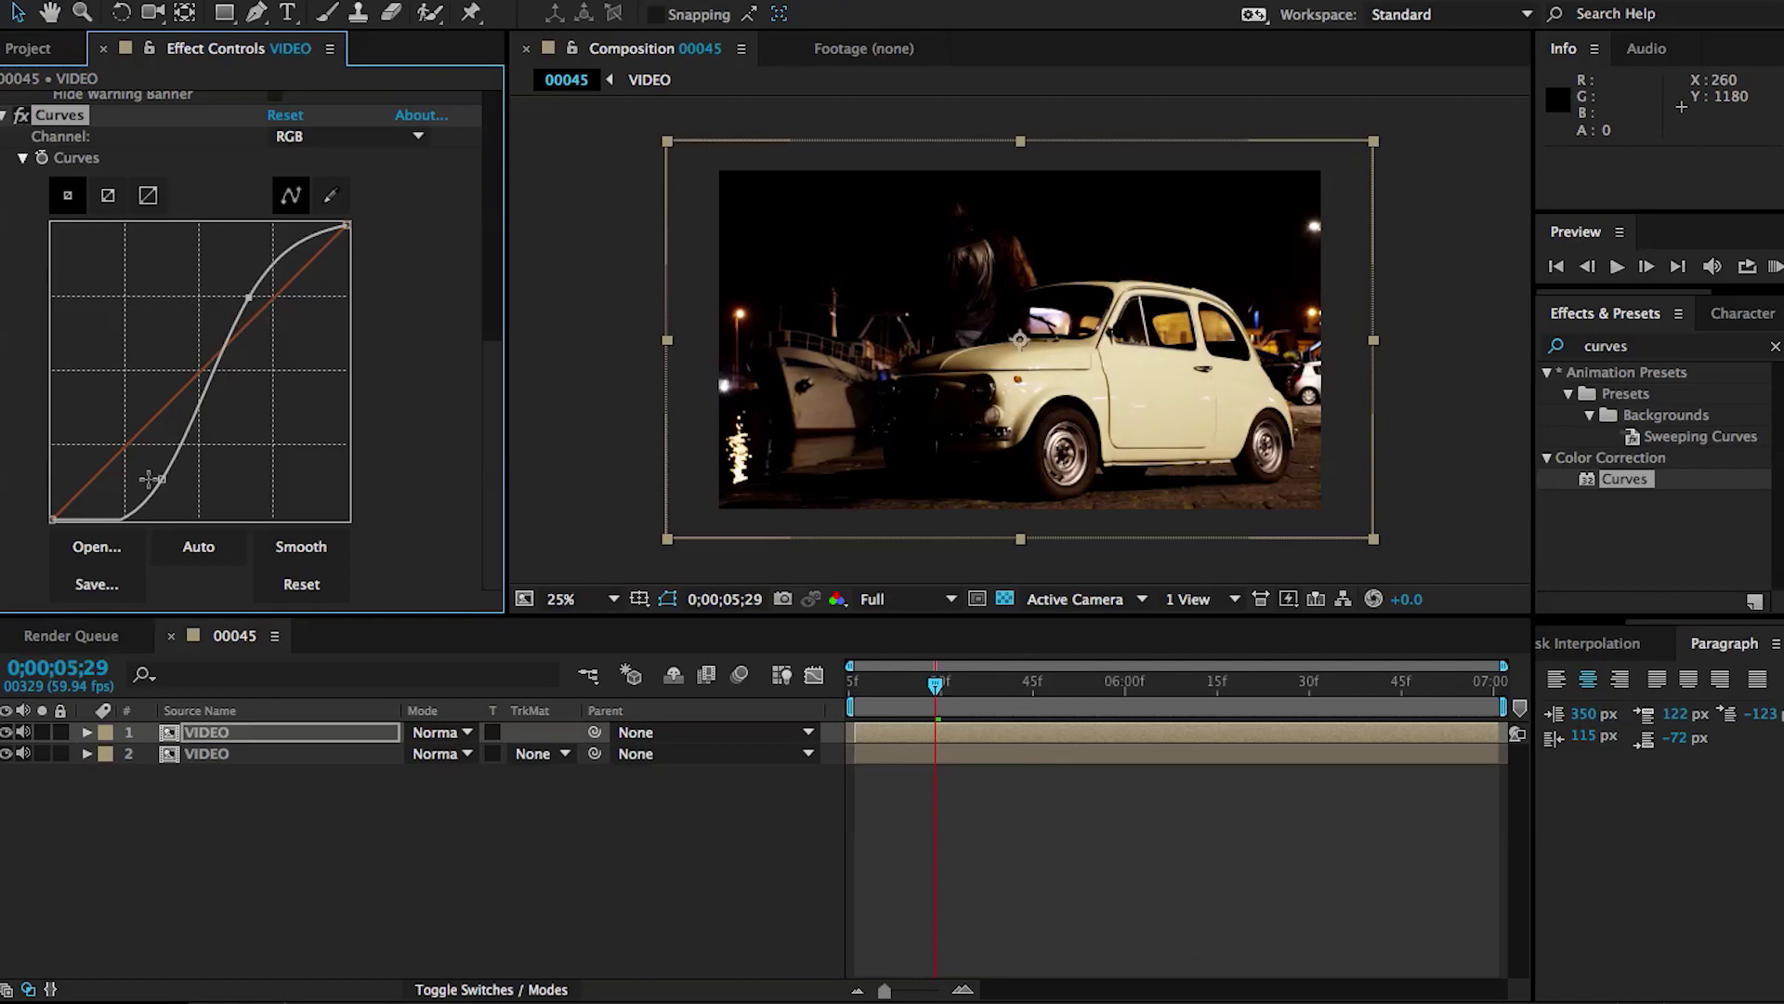
left_click_drag(161, 477, 146, 465)
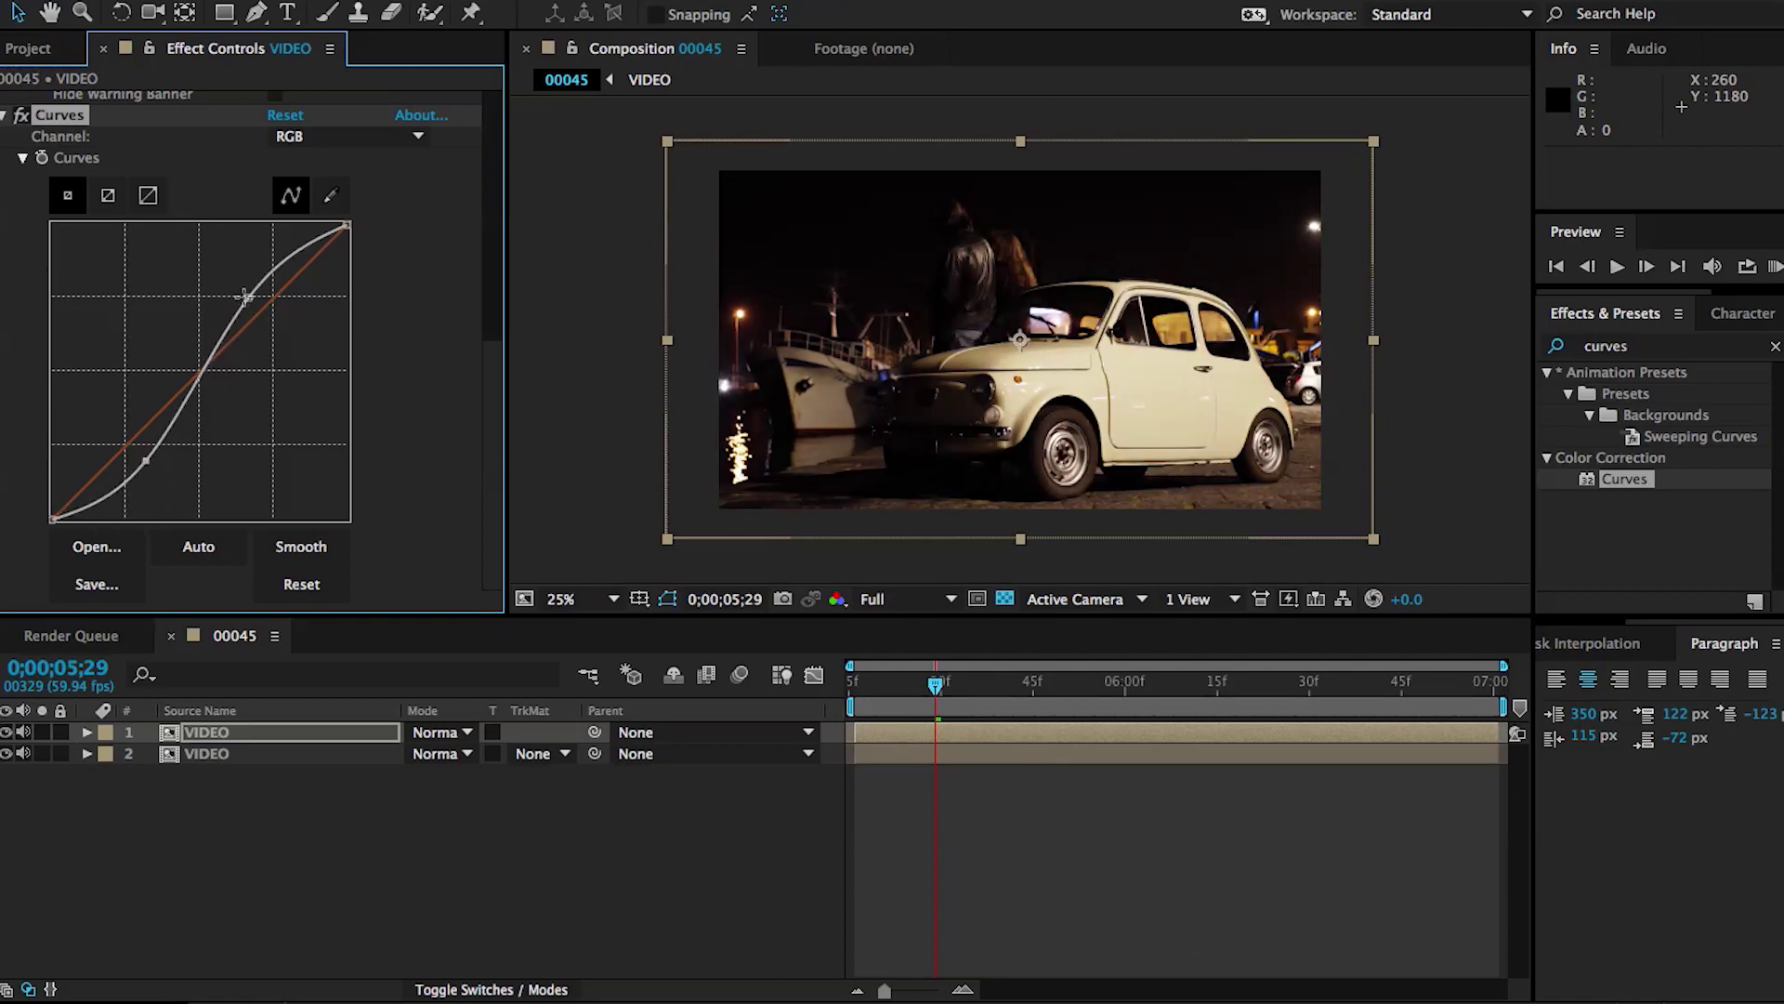
left_click_drag(245, 296, 228, 294)
left_click(361, 137)
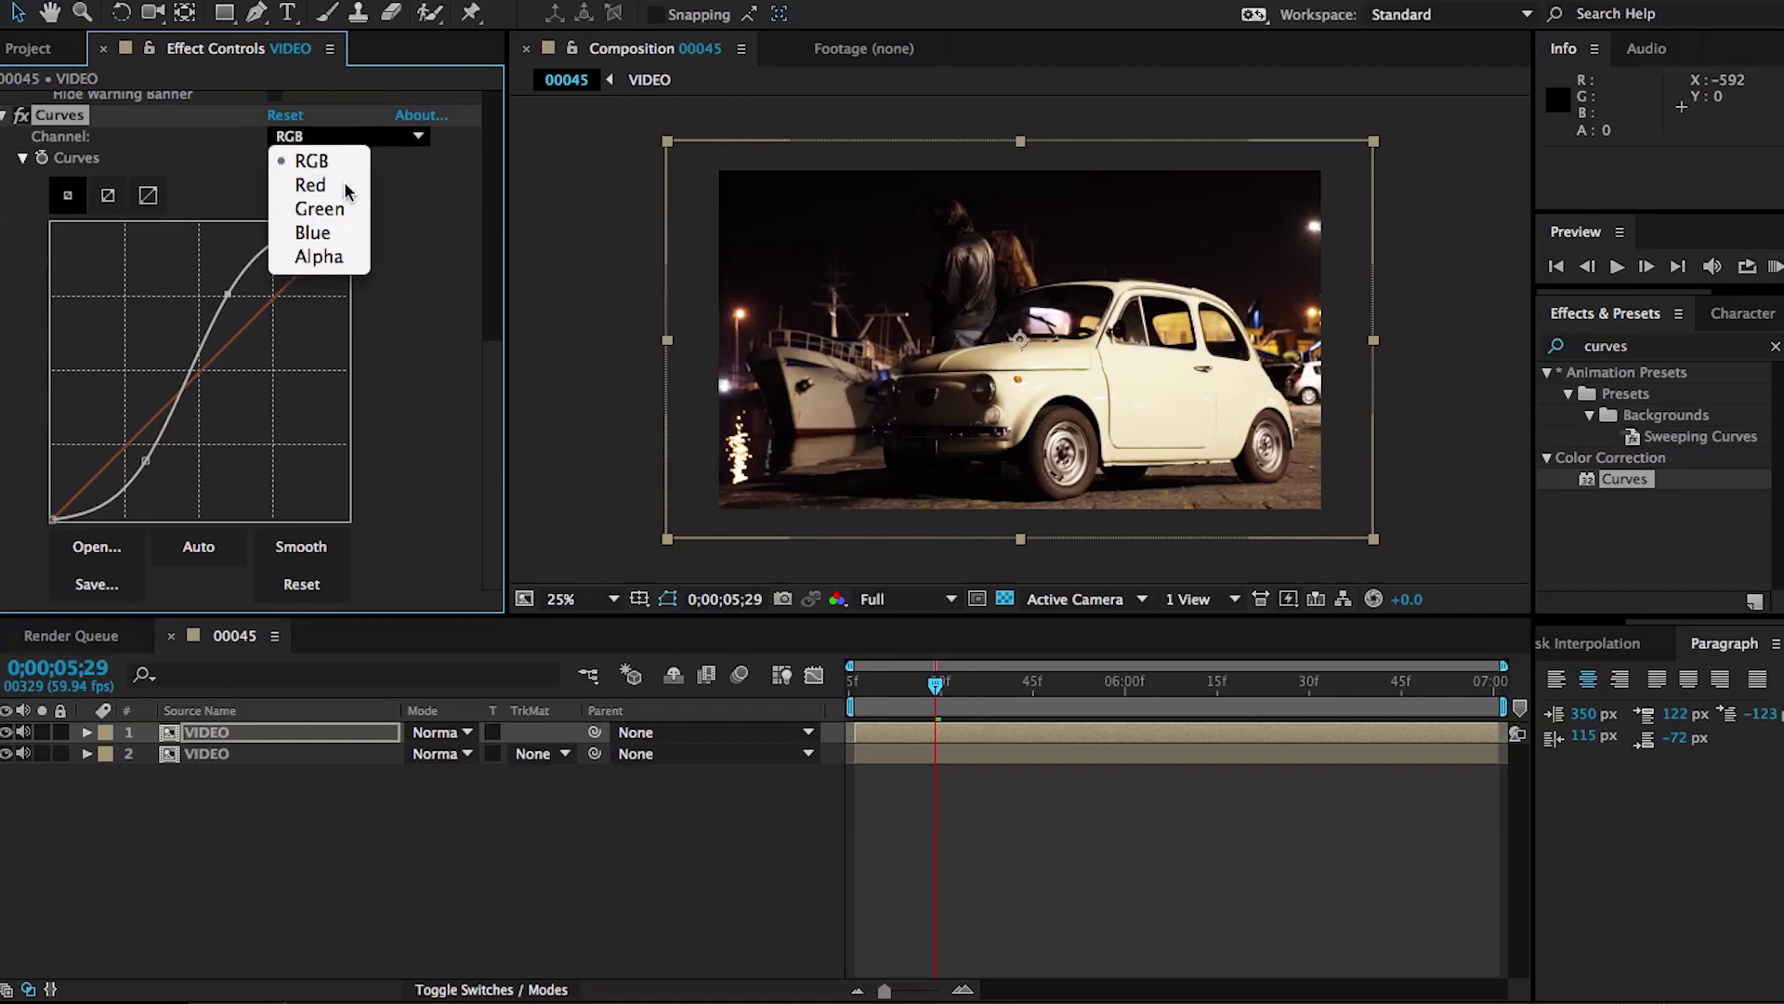
left_click(310, 185)
left_click_drag(258, 324, 295, 410)
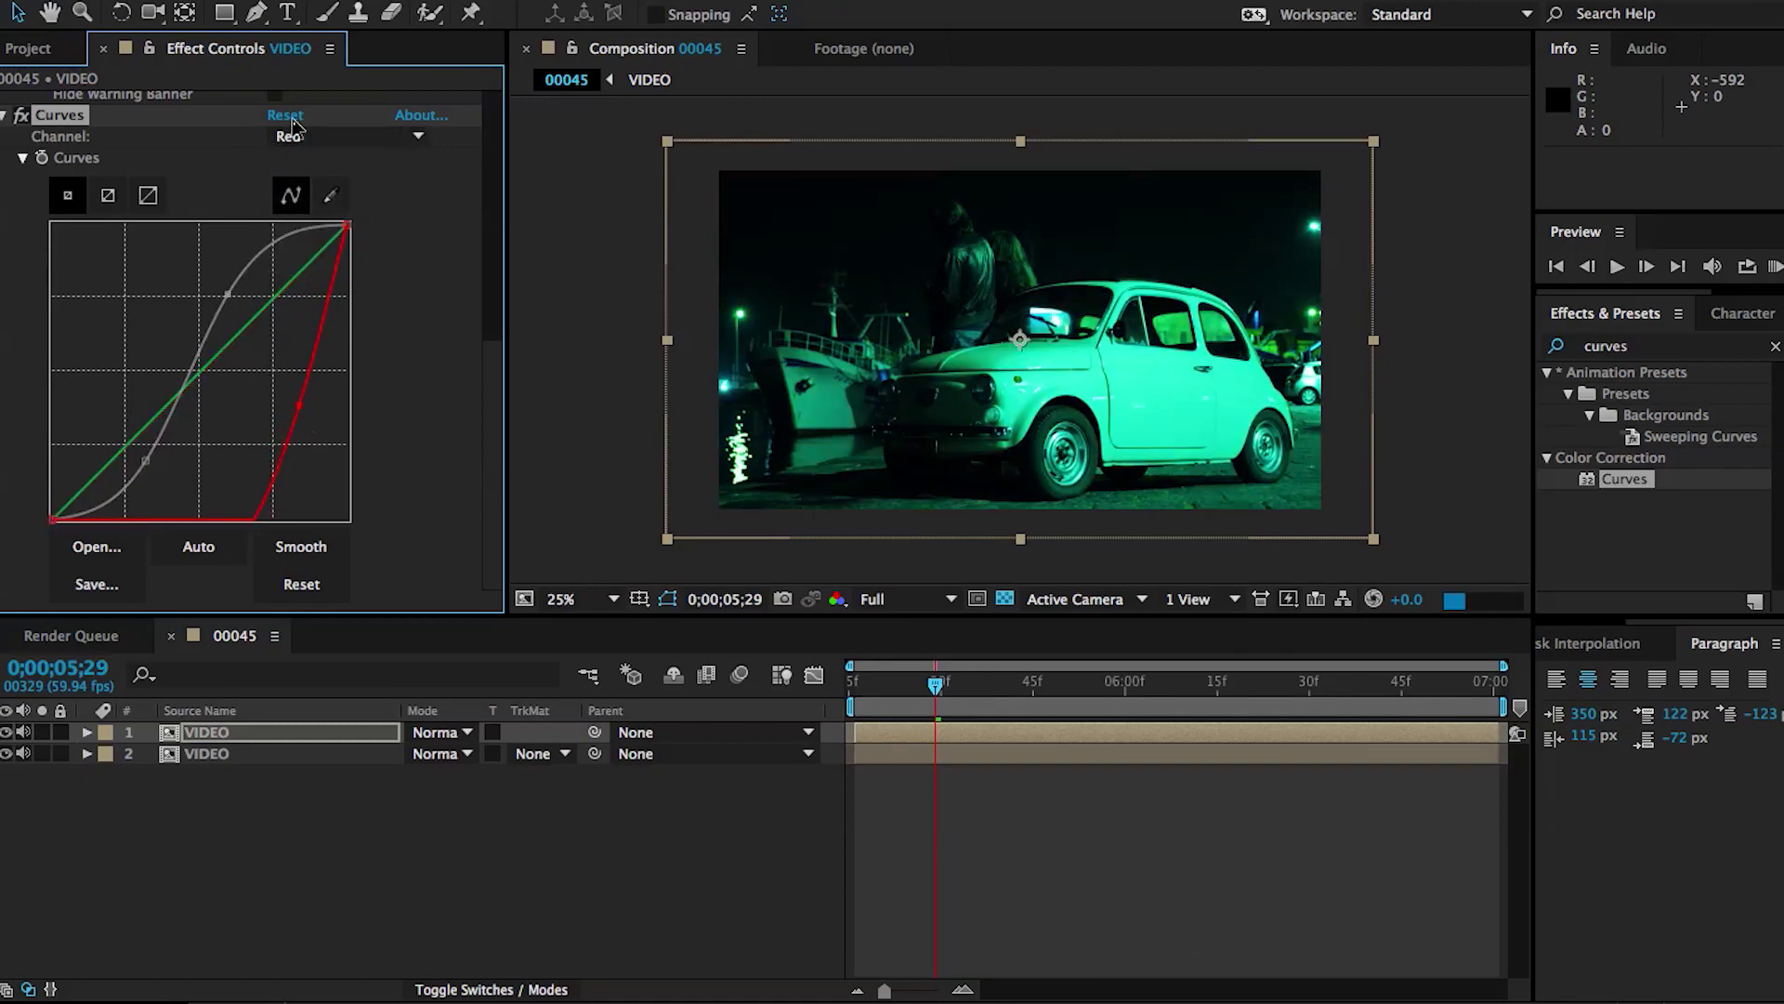
Set the top VIDEO layer to Add blend mode and nudge it one pixel right
left_click(246, 733)
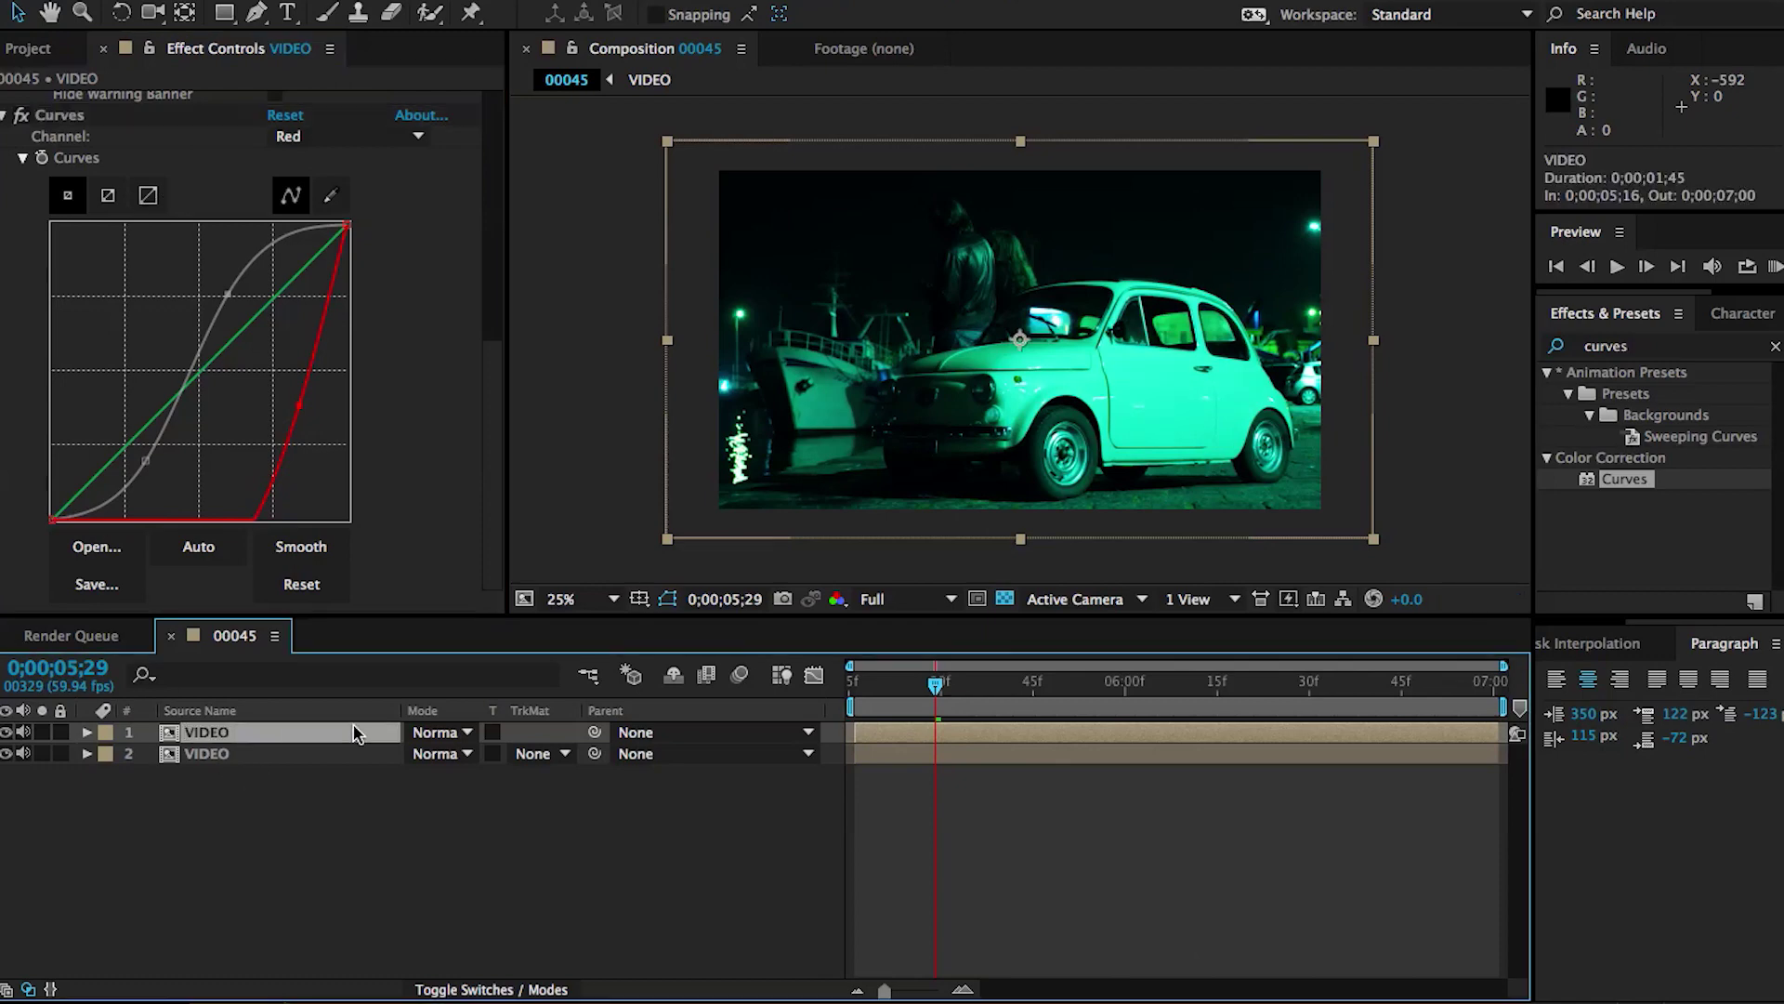
left_click(466, 734)
left_click(488, 304)
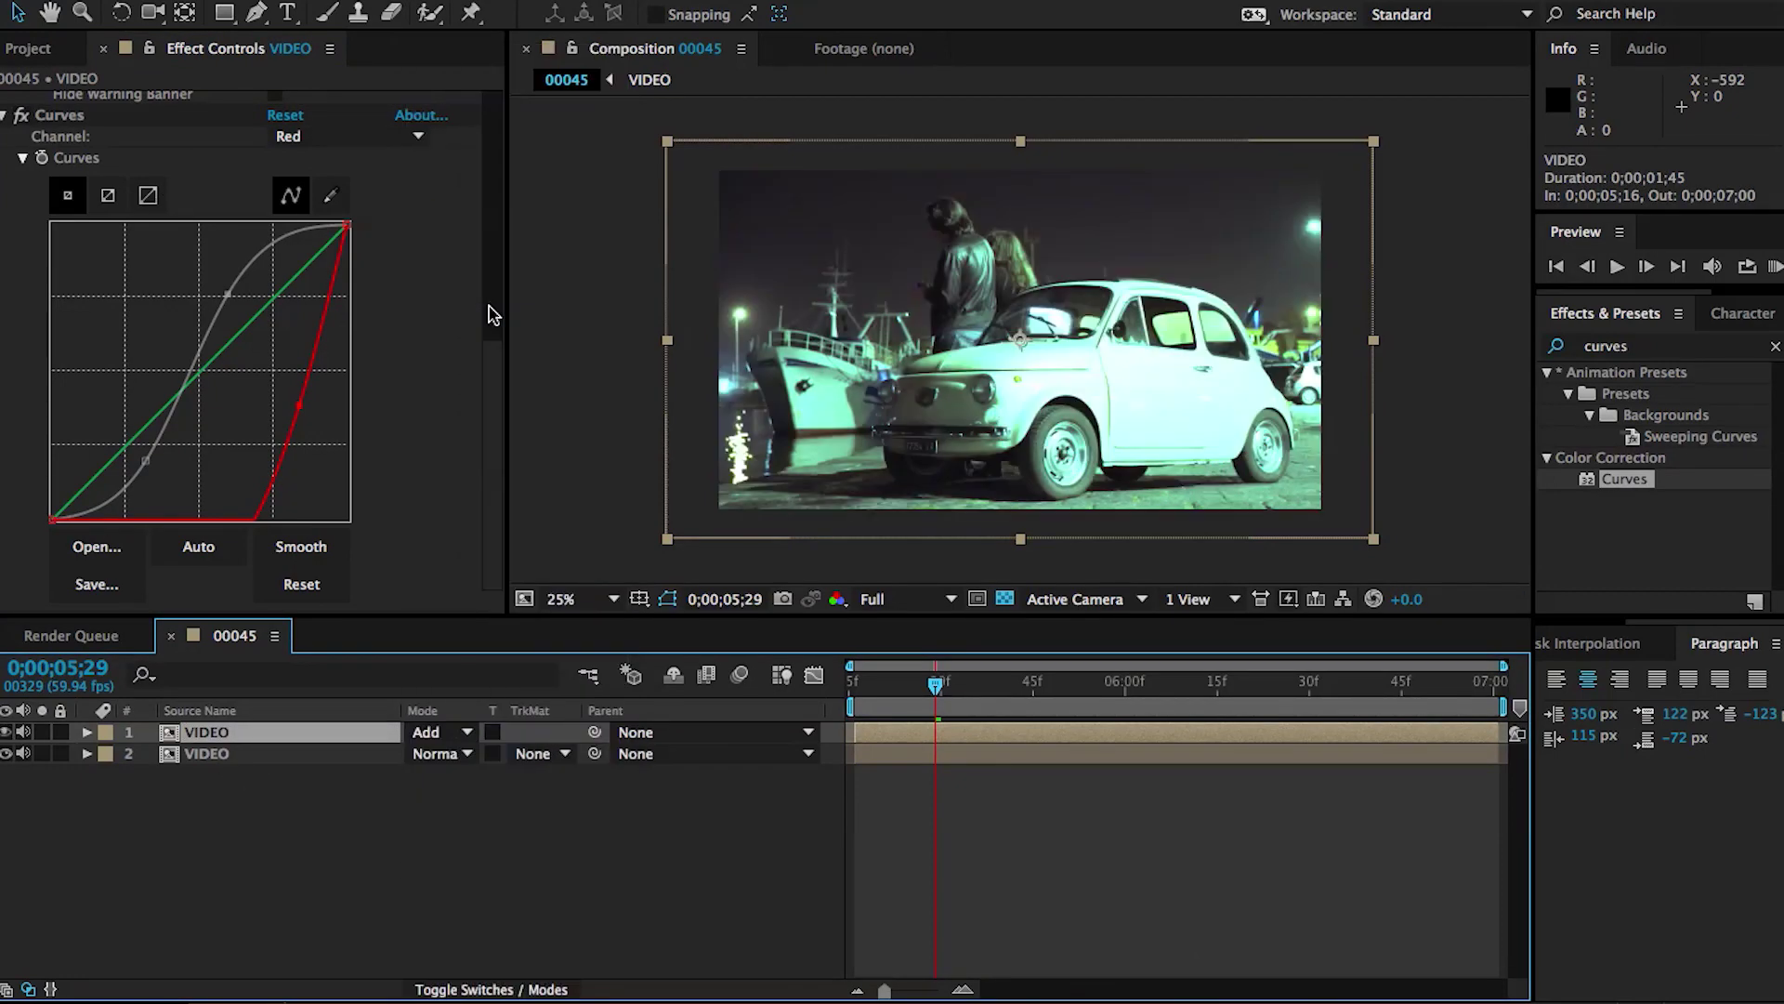
left_click(218, 792)
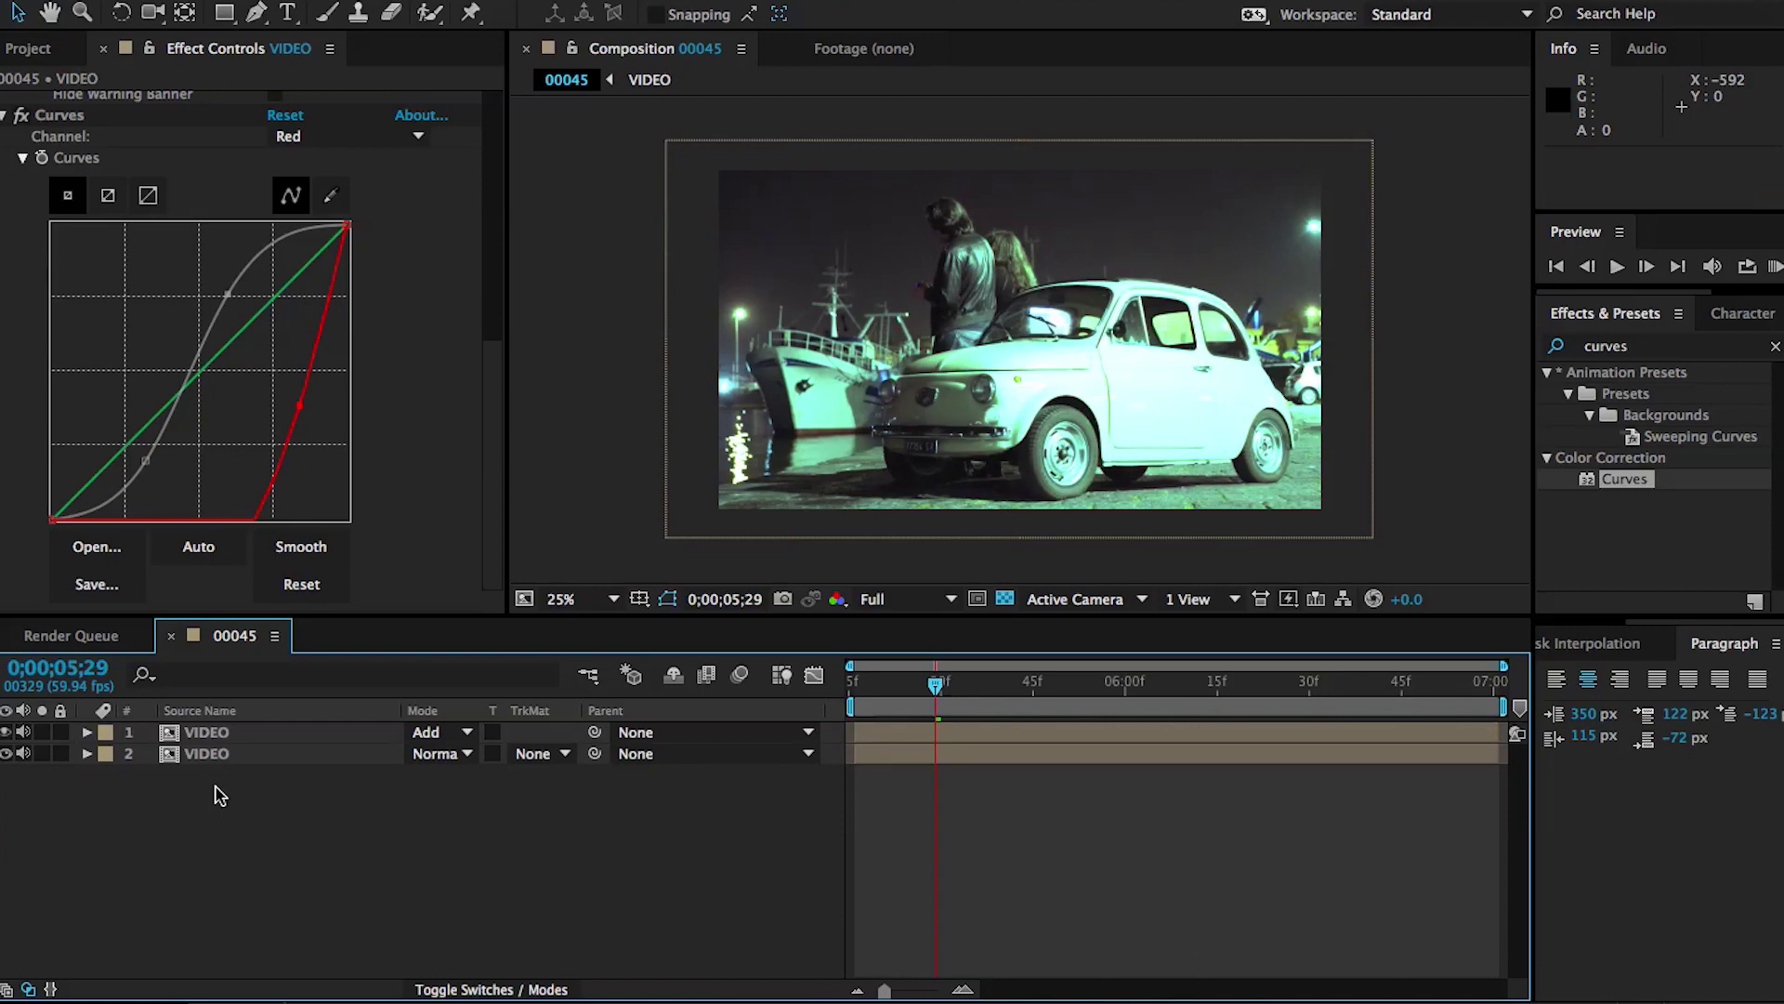
left_click(197, 734)
key("Right")
key("Right")
key("Right")
key("Right")
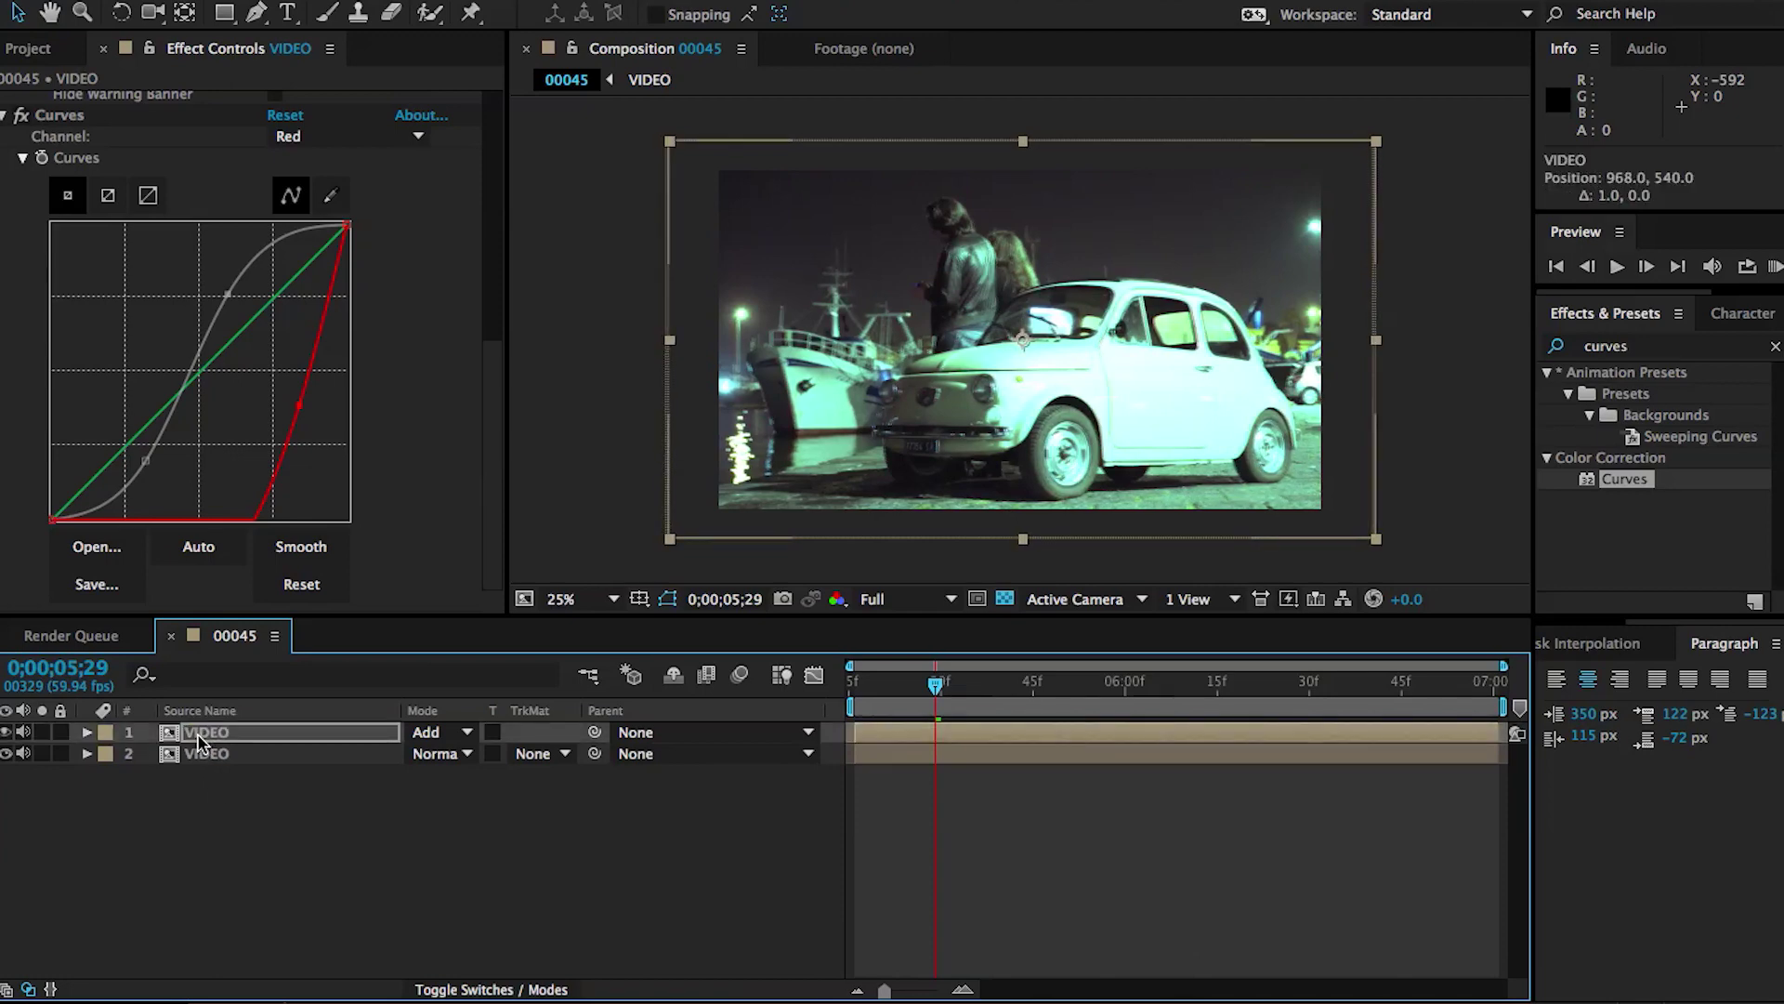
left_click(211, 757)
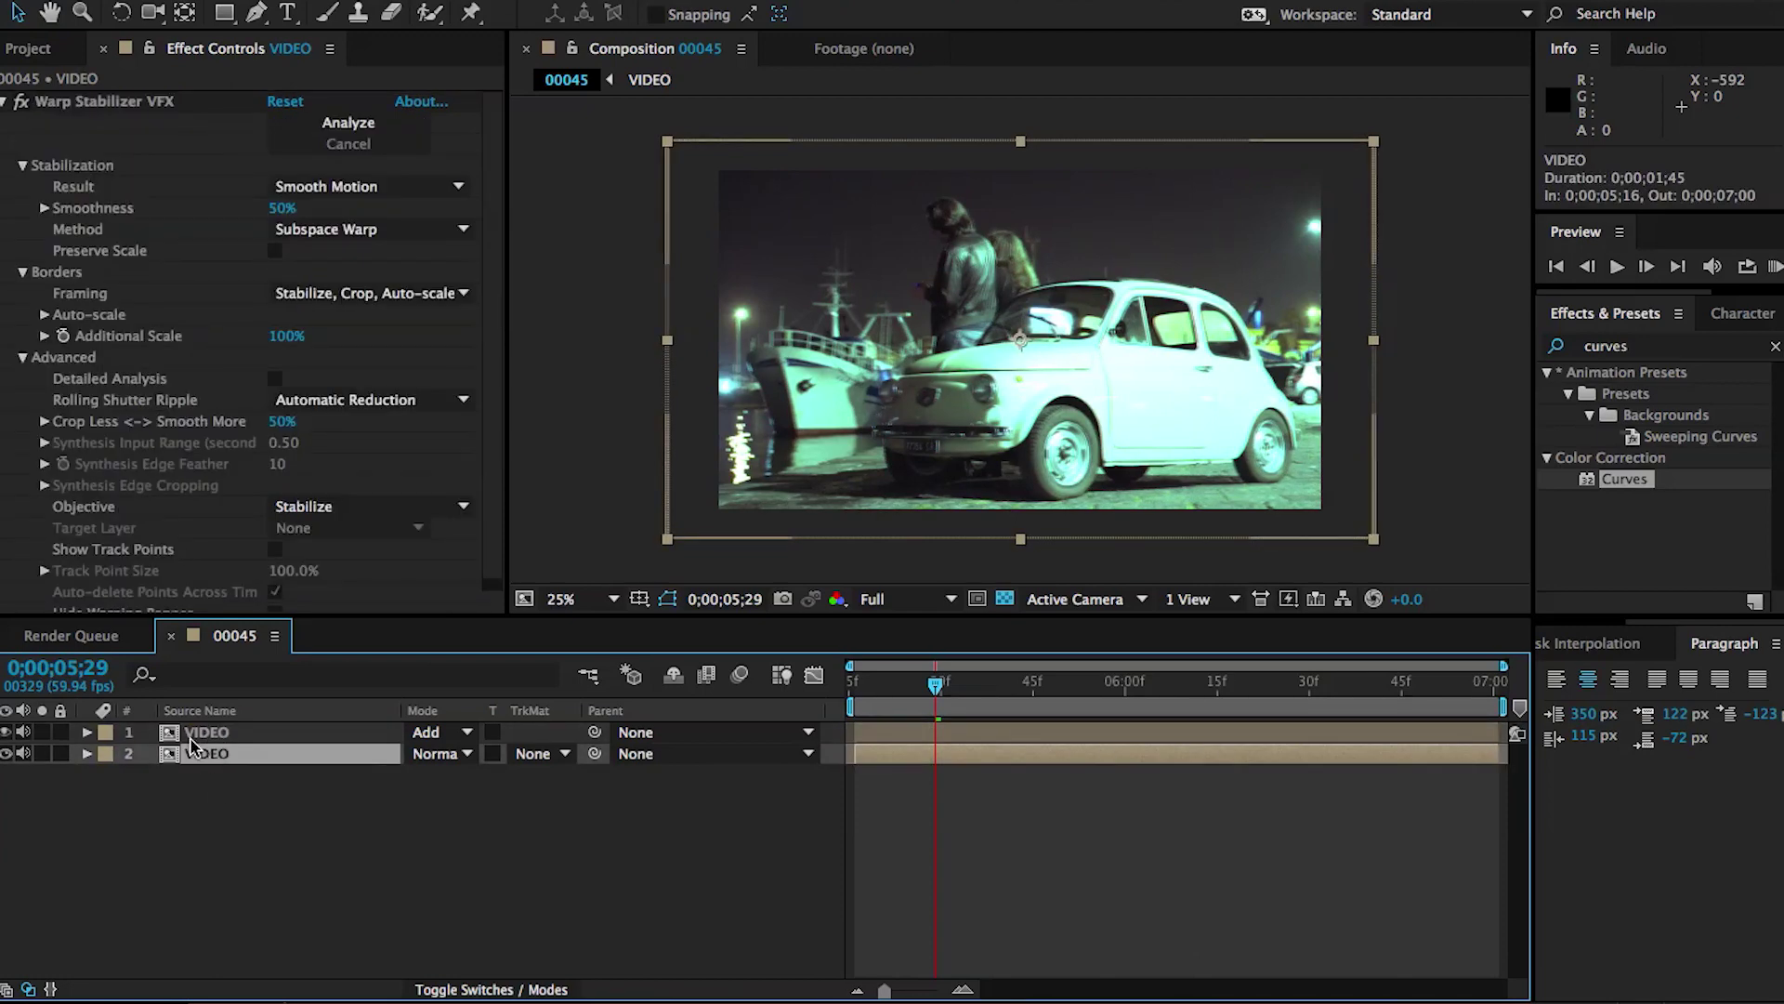
left_click(192, 737)
Duplicate the top VIDEO layer and straighten its Red curve back to neutral
key("ctrl+d")
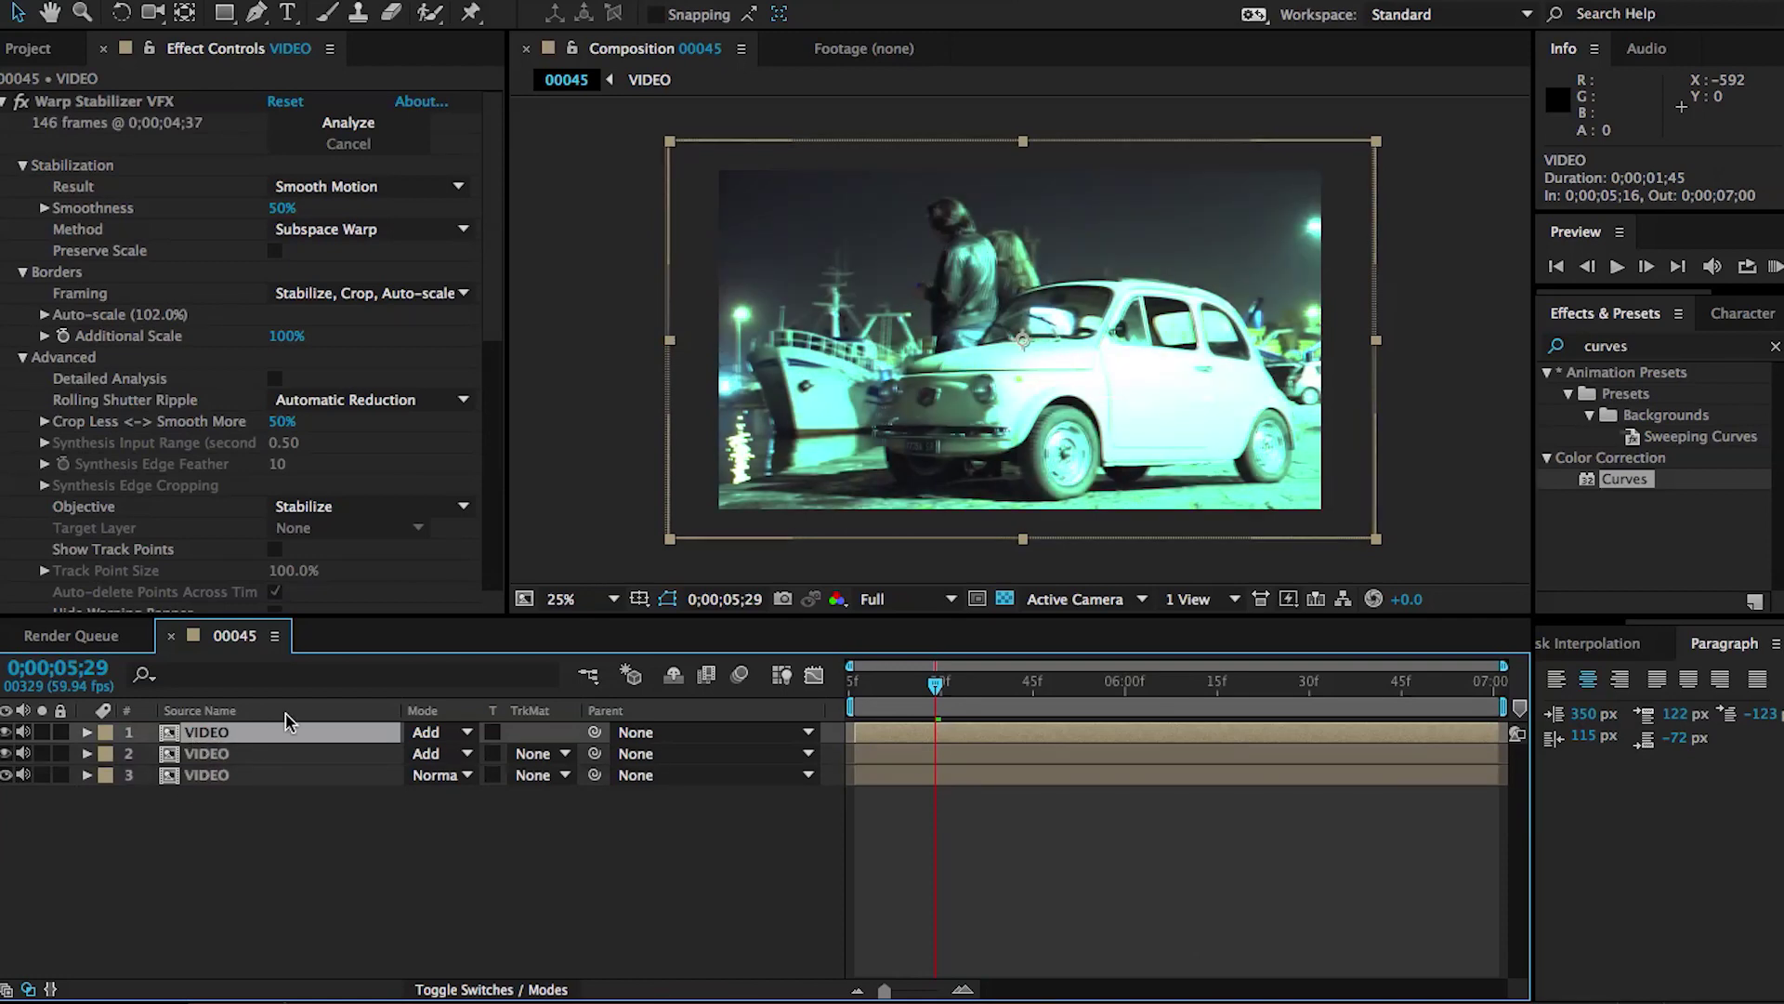
left_click(35, 47)
left_click(149, 47)
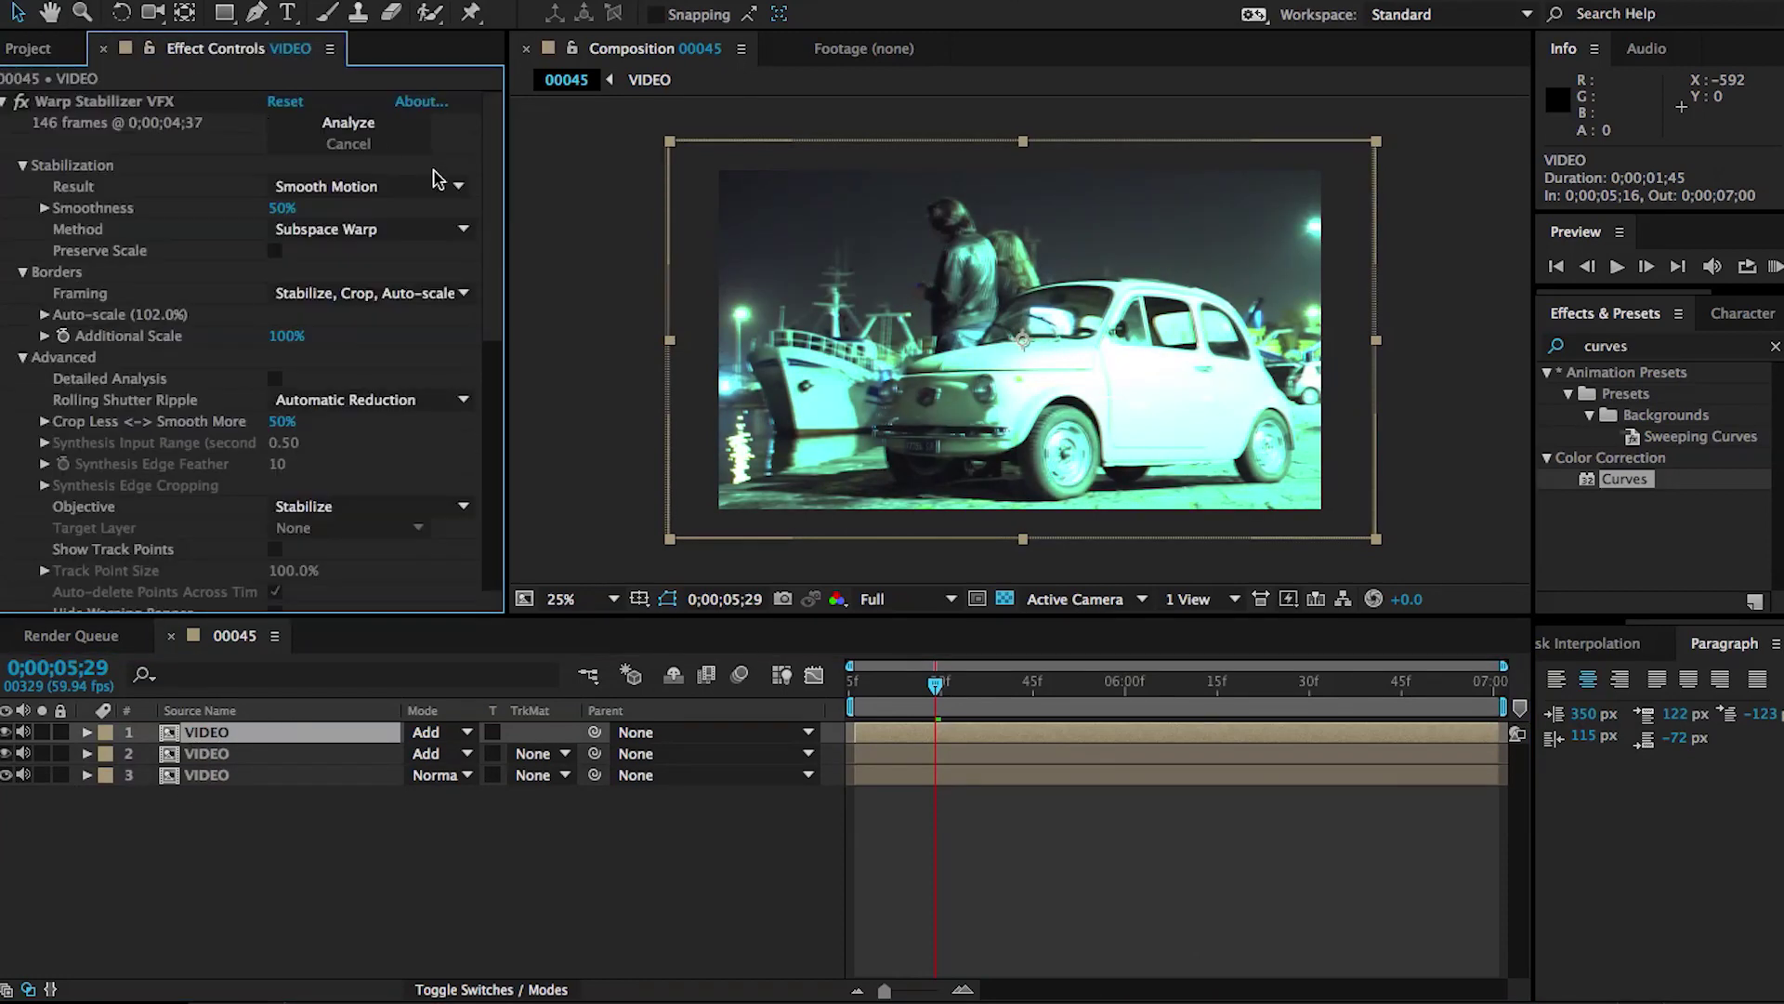
left_click_drag(489, 166, 483, 427)
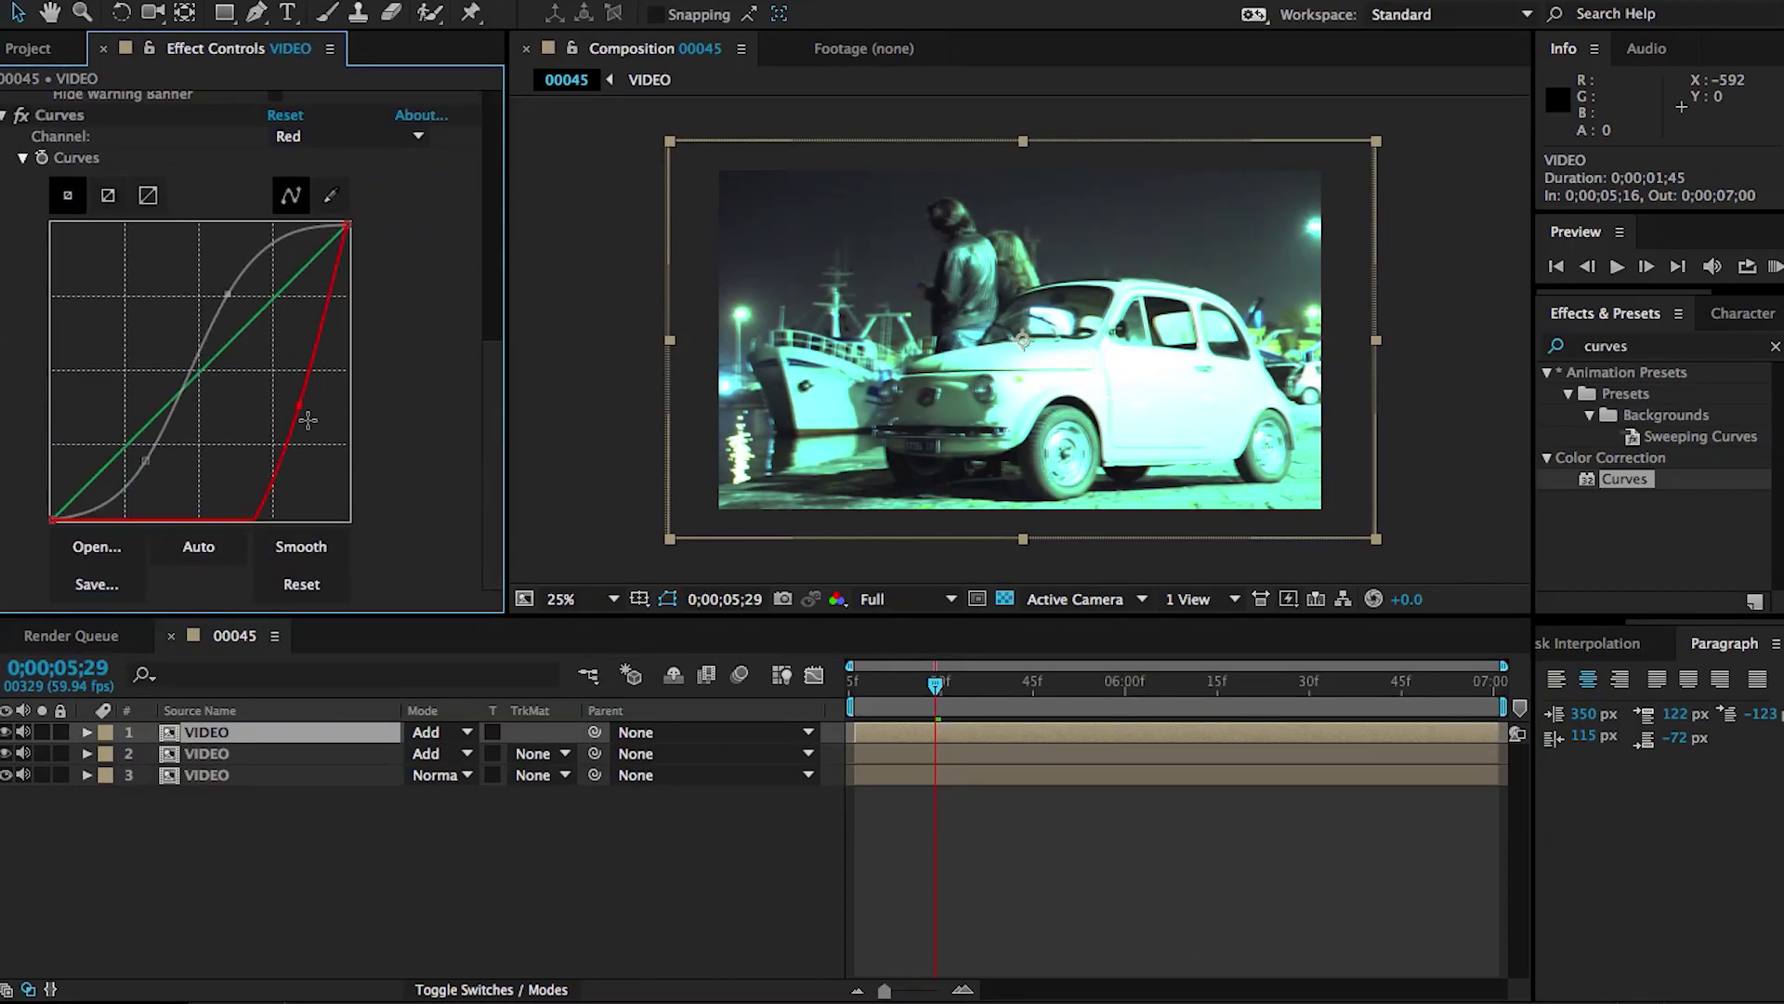
left_click_drag(300, 404, 223, 361)
Pull the Green and Blue curves down, then nudge the layer one pixel left
left_click(348, 136)
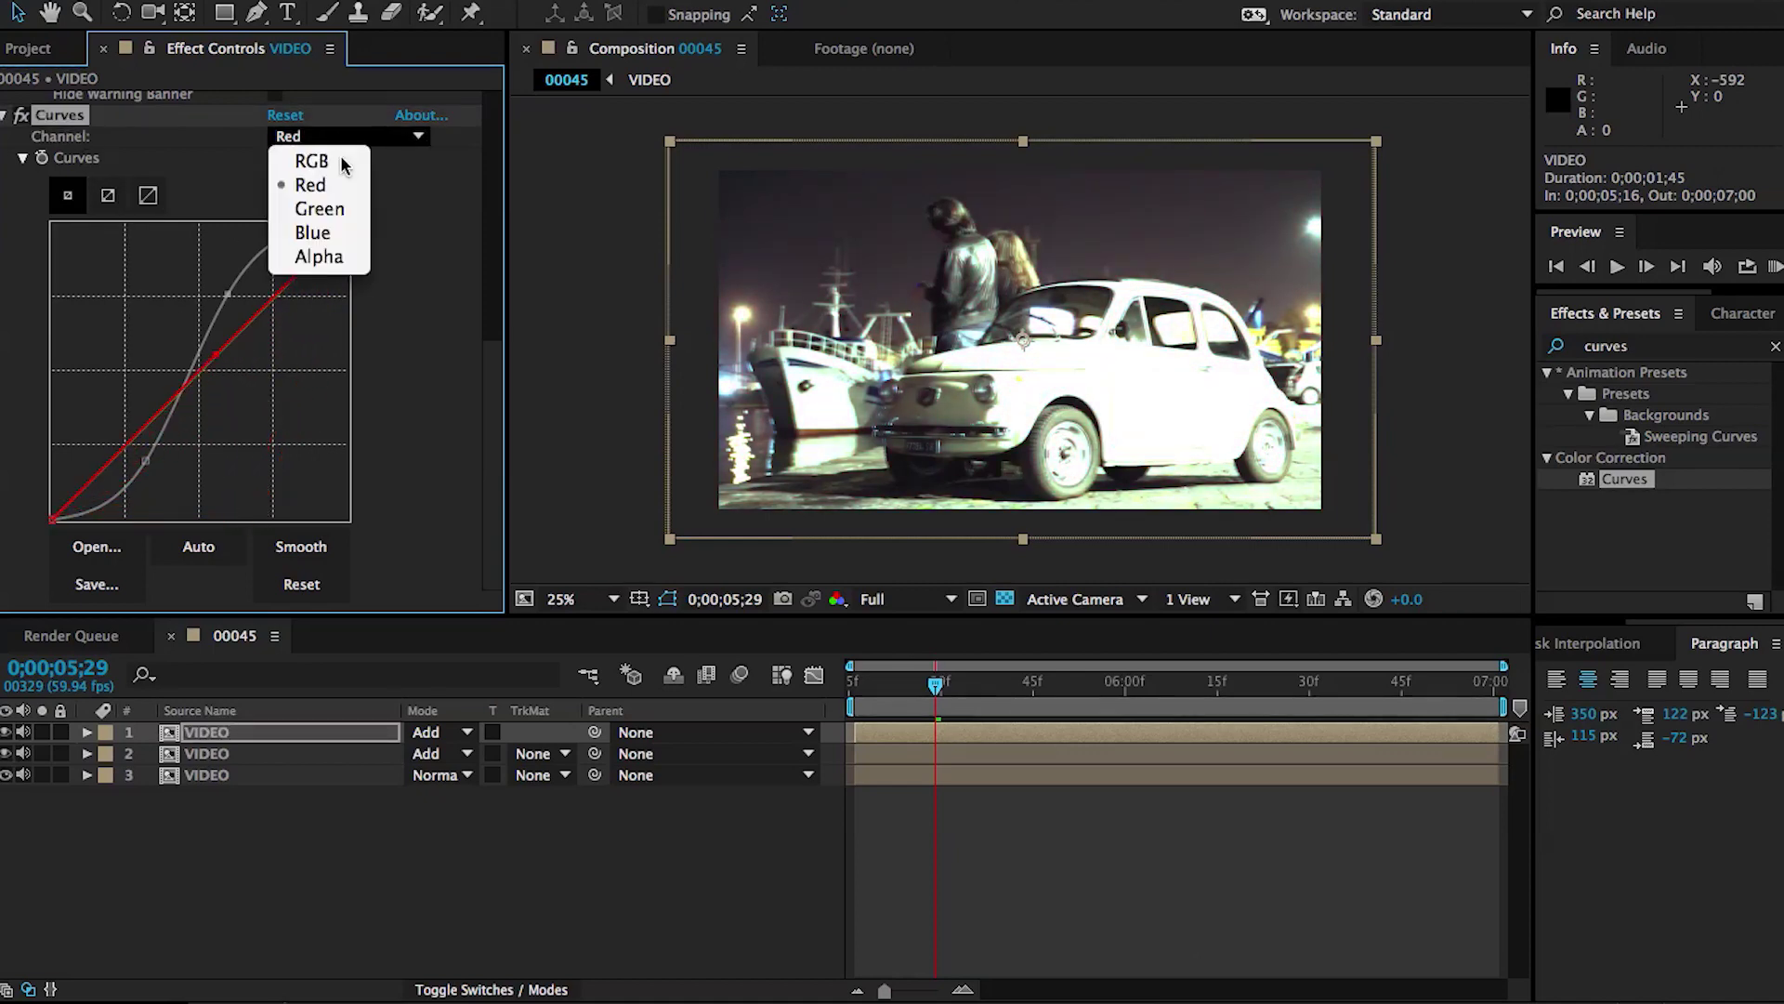
left_click(348, 187)
left_click(231, 343)
left_click_drag(231, 343, 322, 441)
left_click(348, 135)
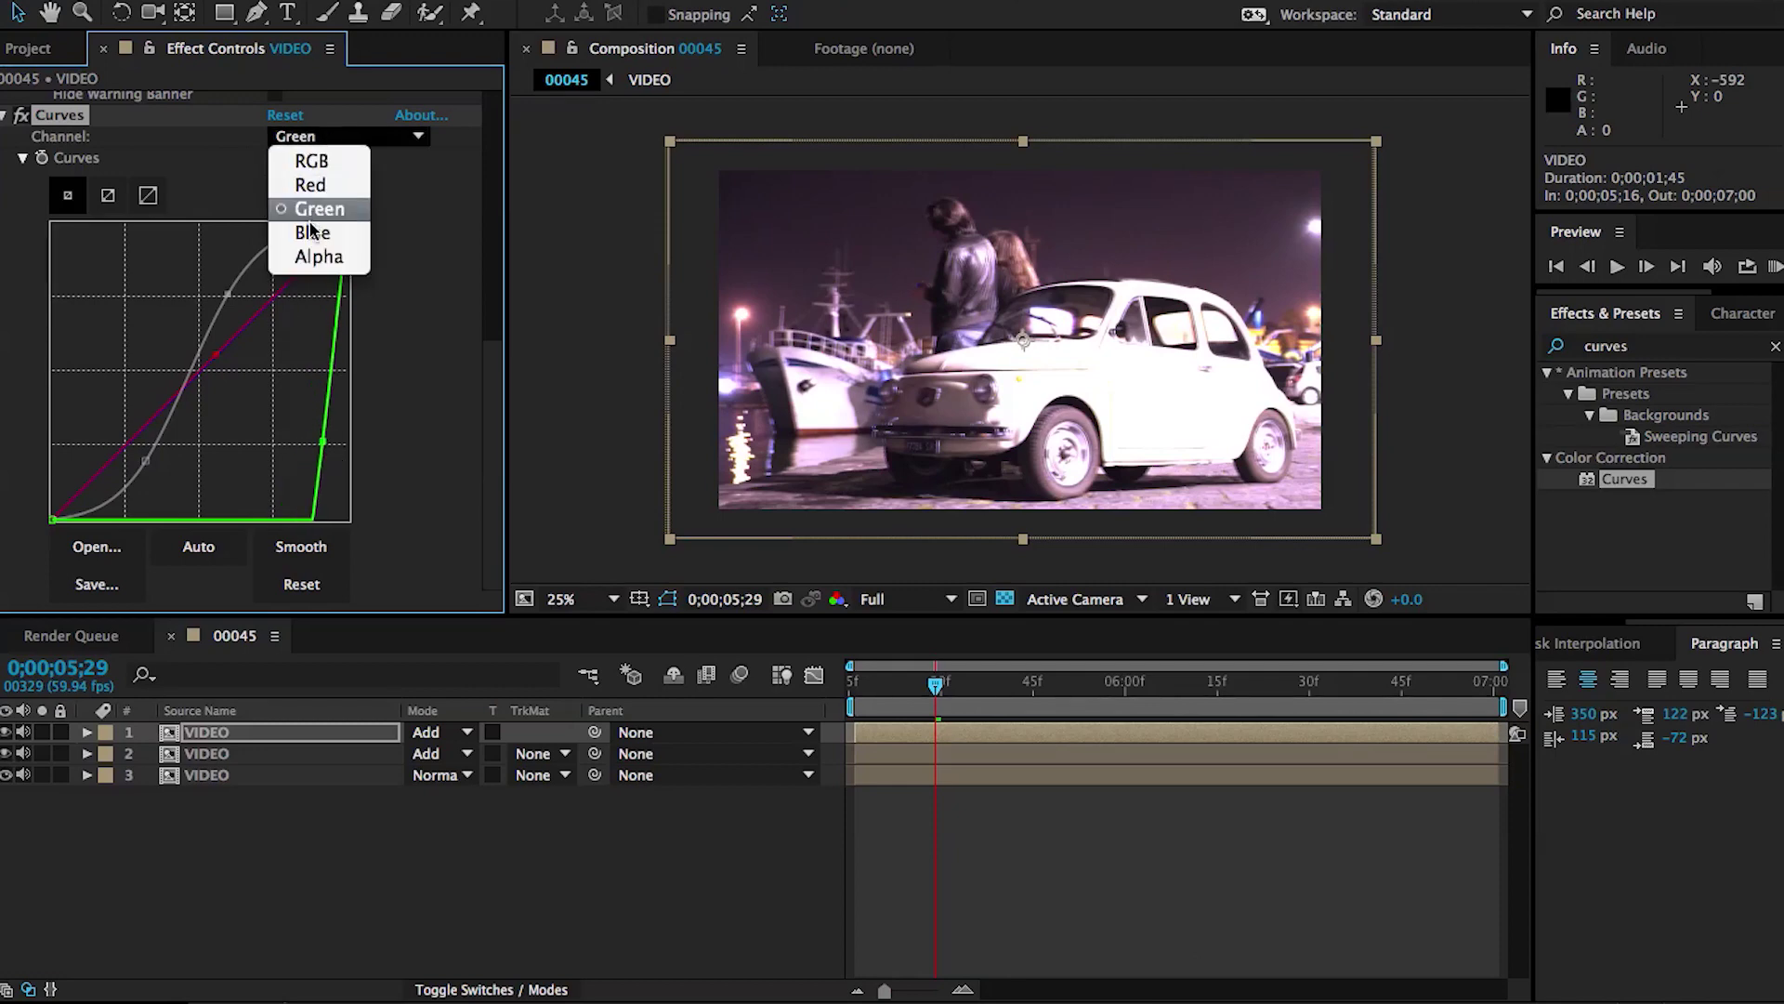
left_click(297, 231)
left_click_drag(223, 348, 311, 457)
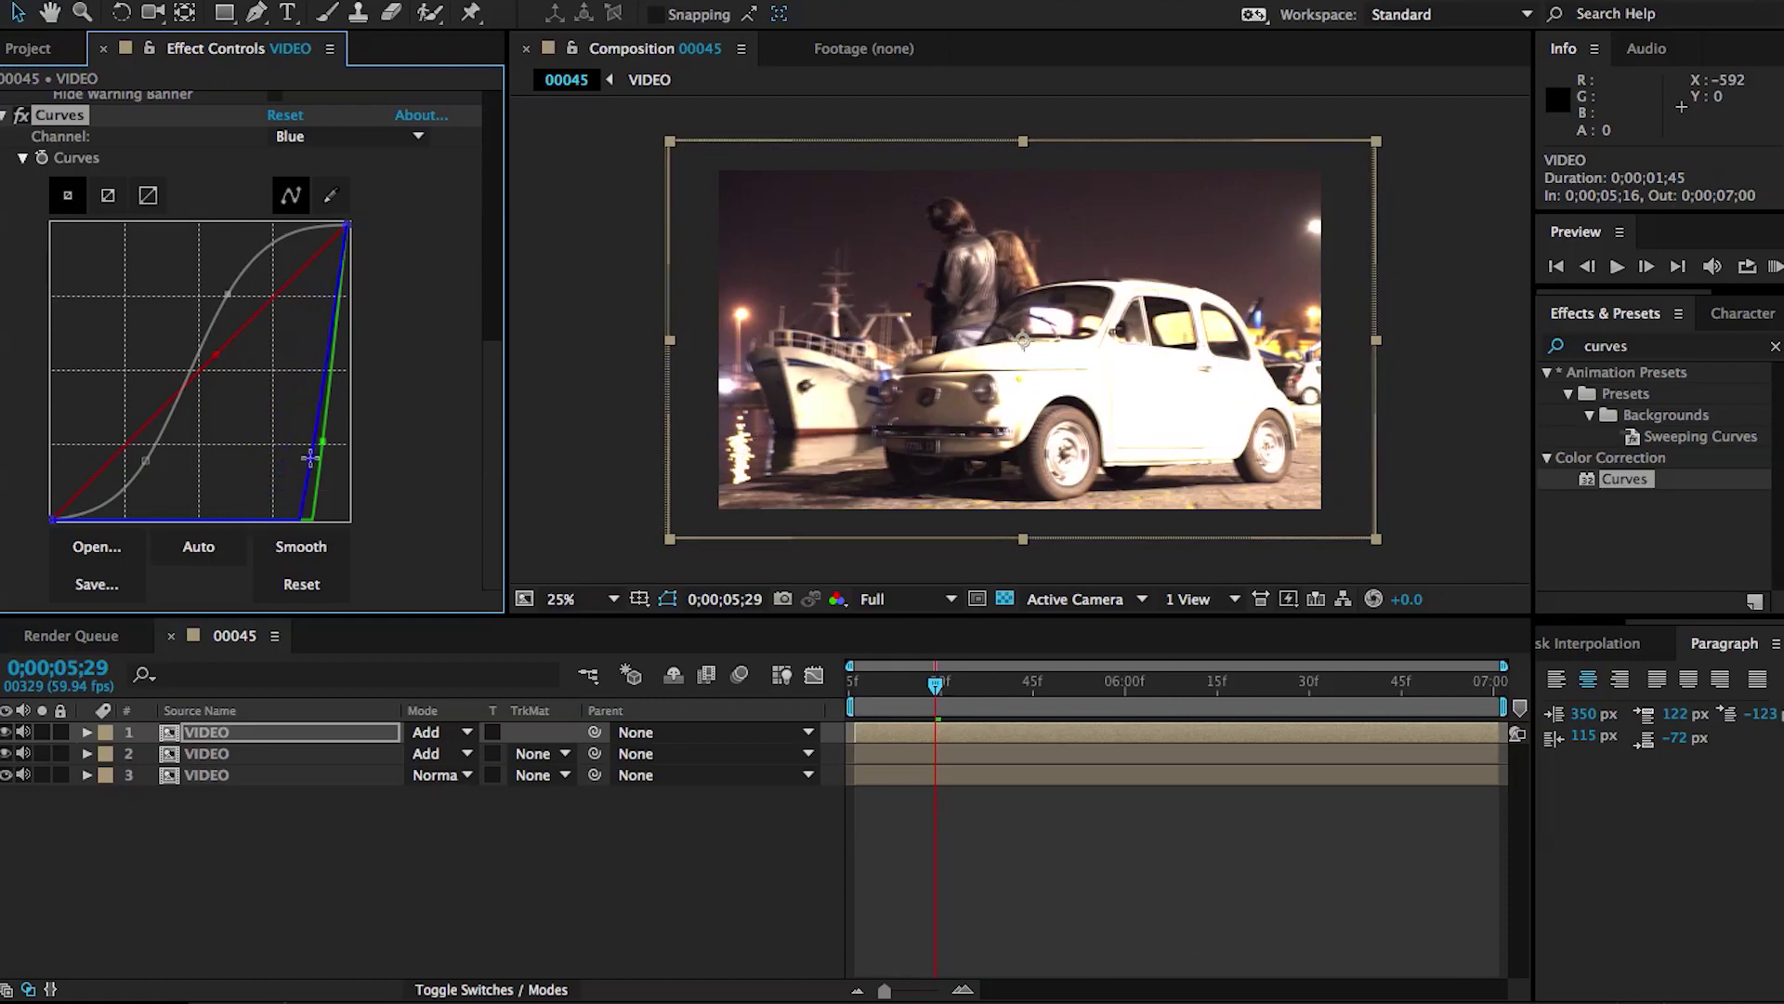
left_click(208, 735)
key("Left")
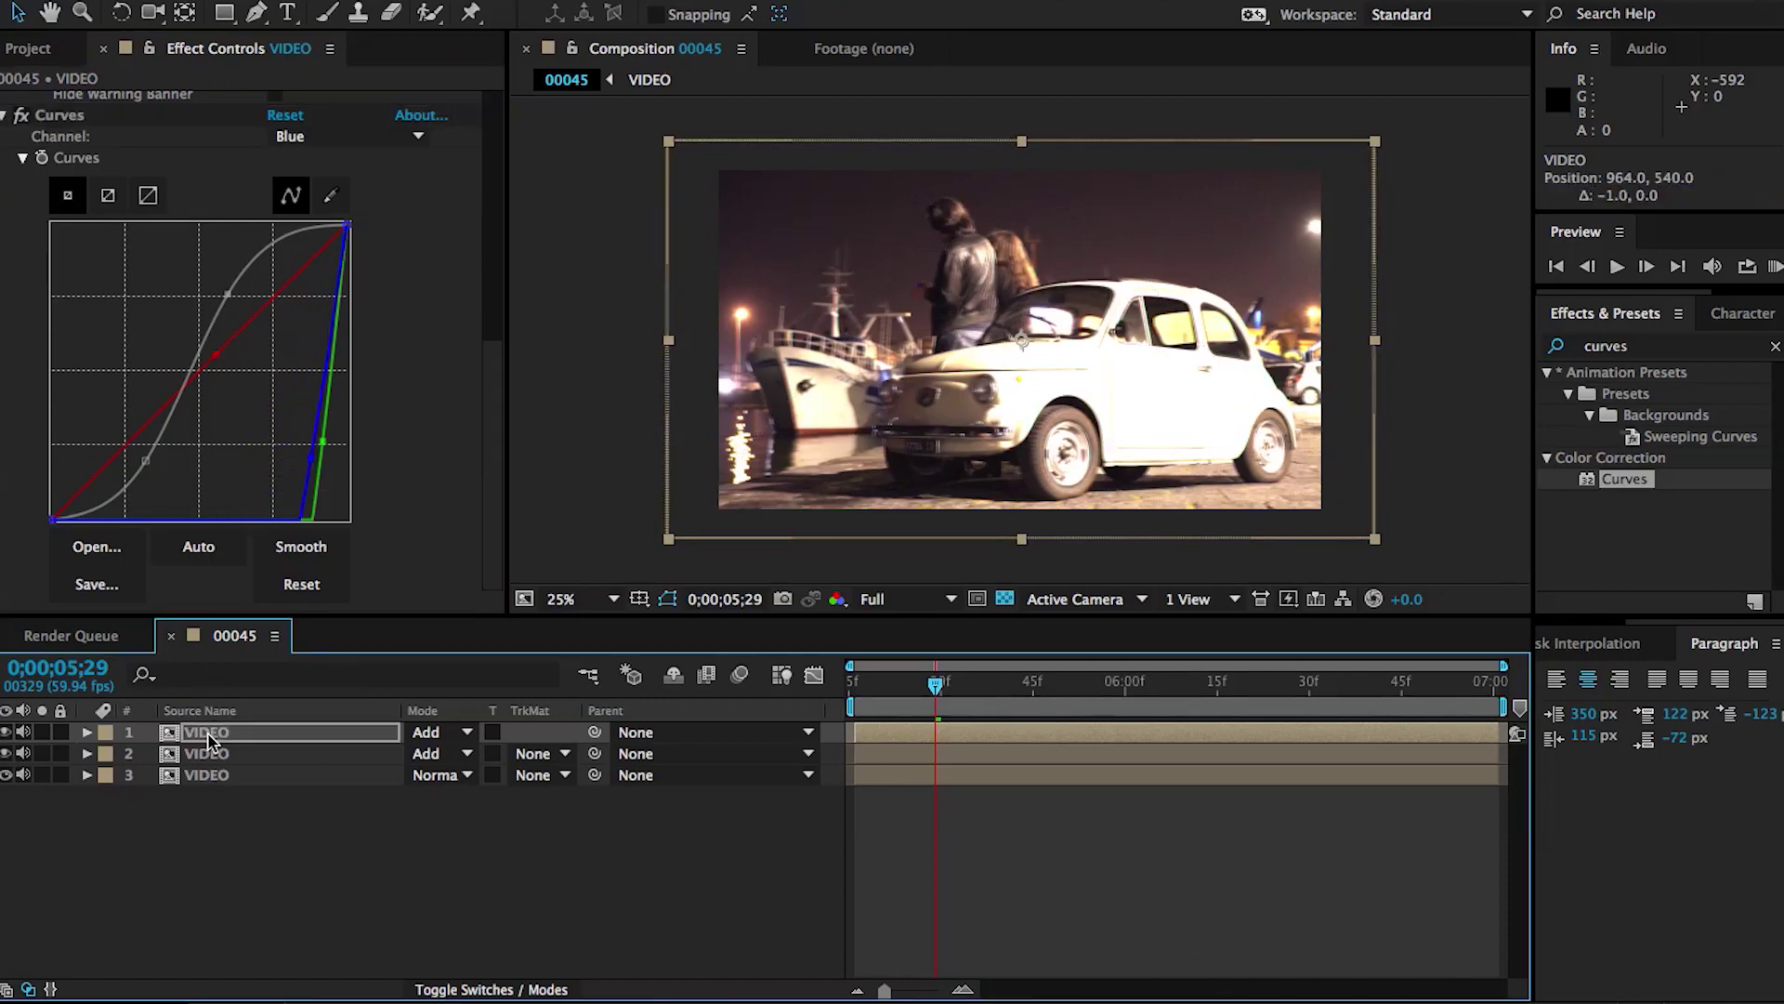
Set the top two VIDEO layers to Subtract, scrub to preview, and reselect both layers
left_click(216, 753, "shift")
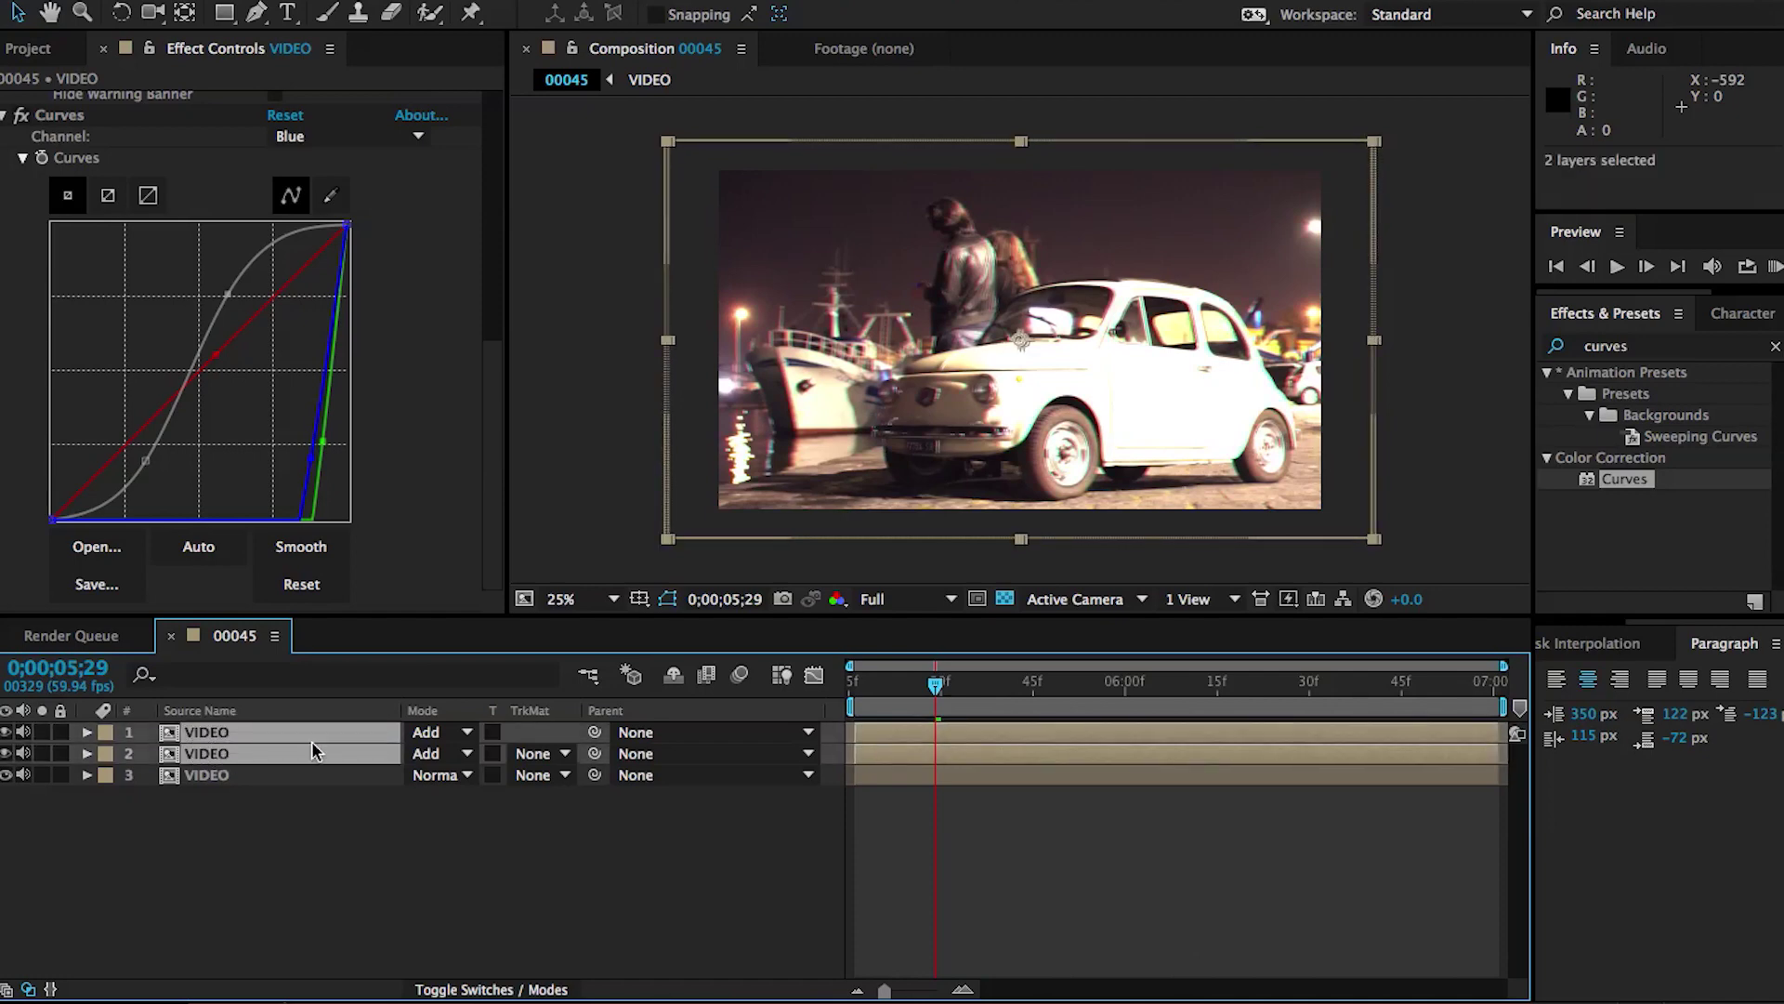
left_click(446, 753)
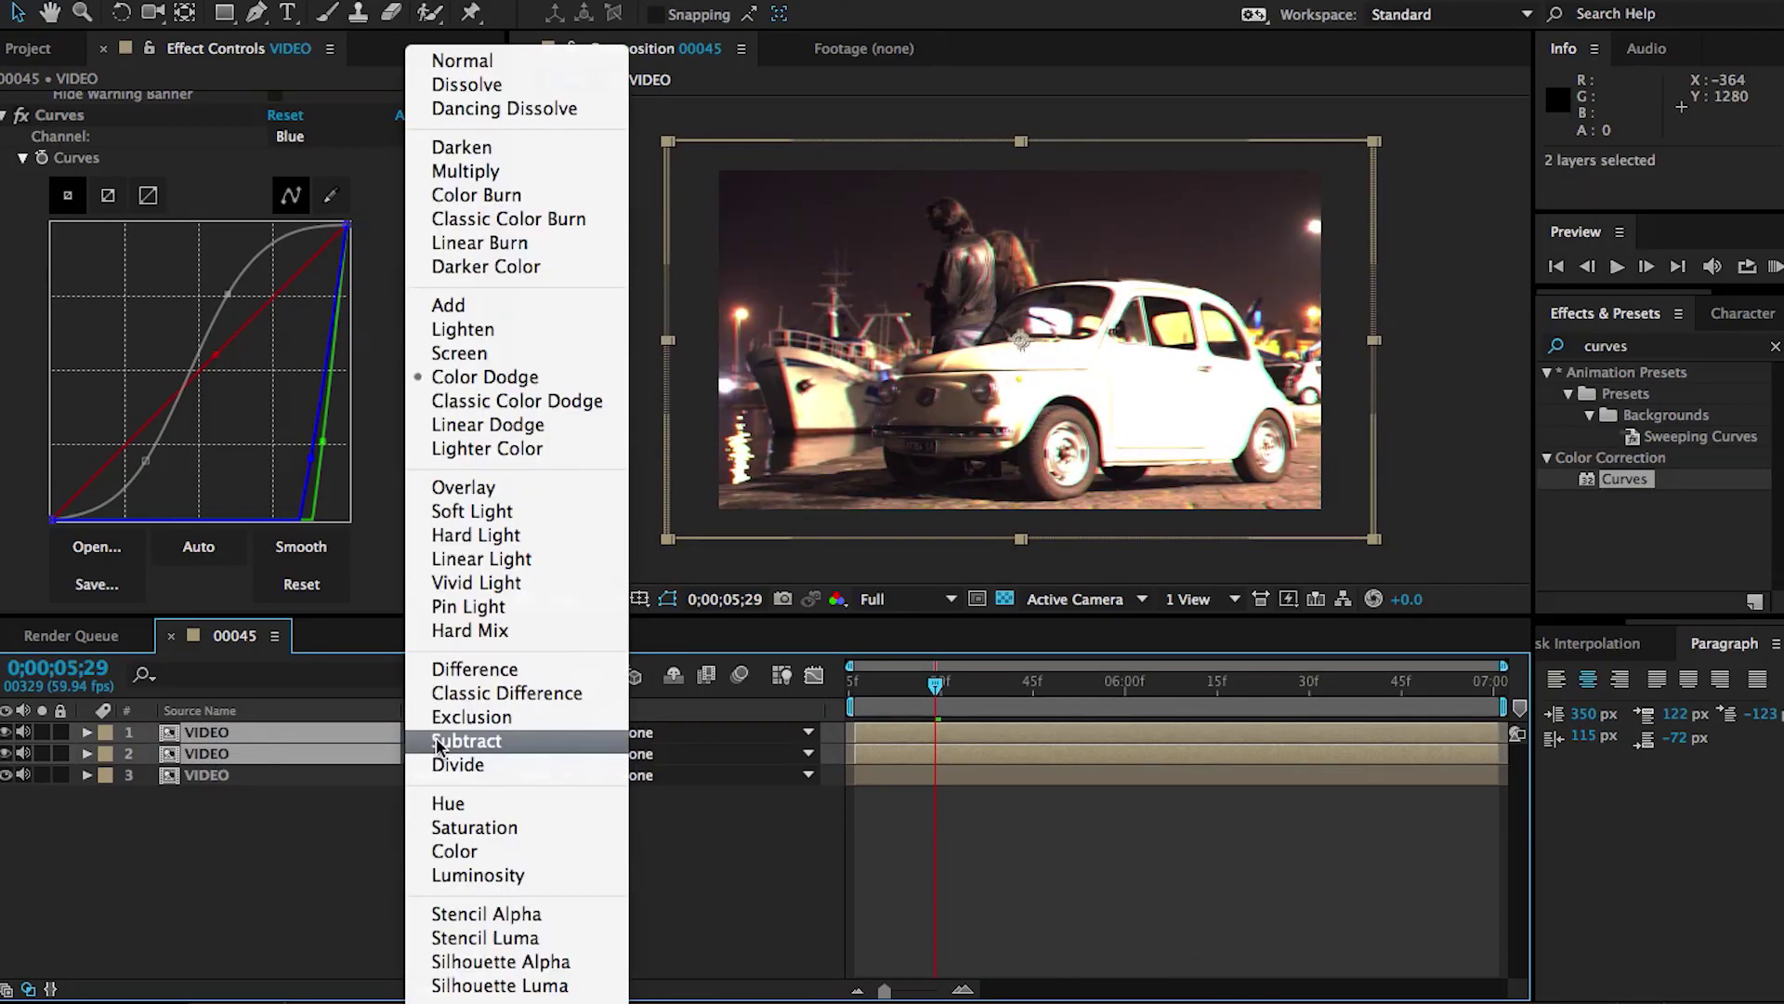
left_click(505, 741)
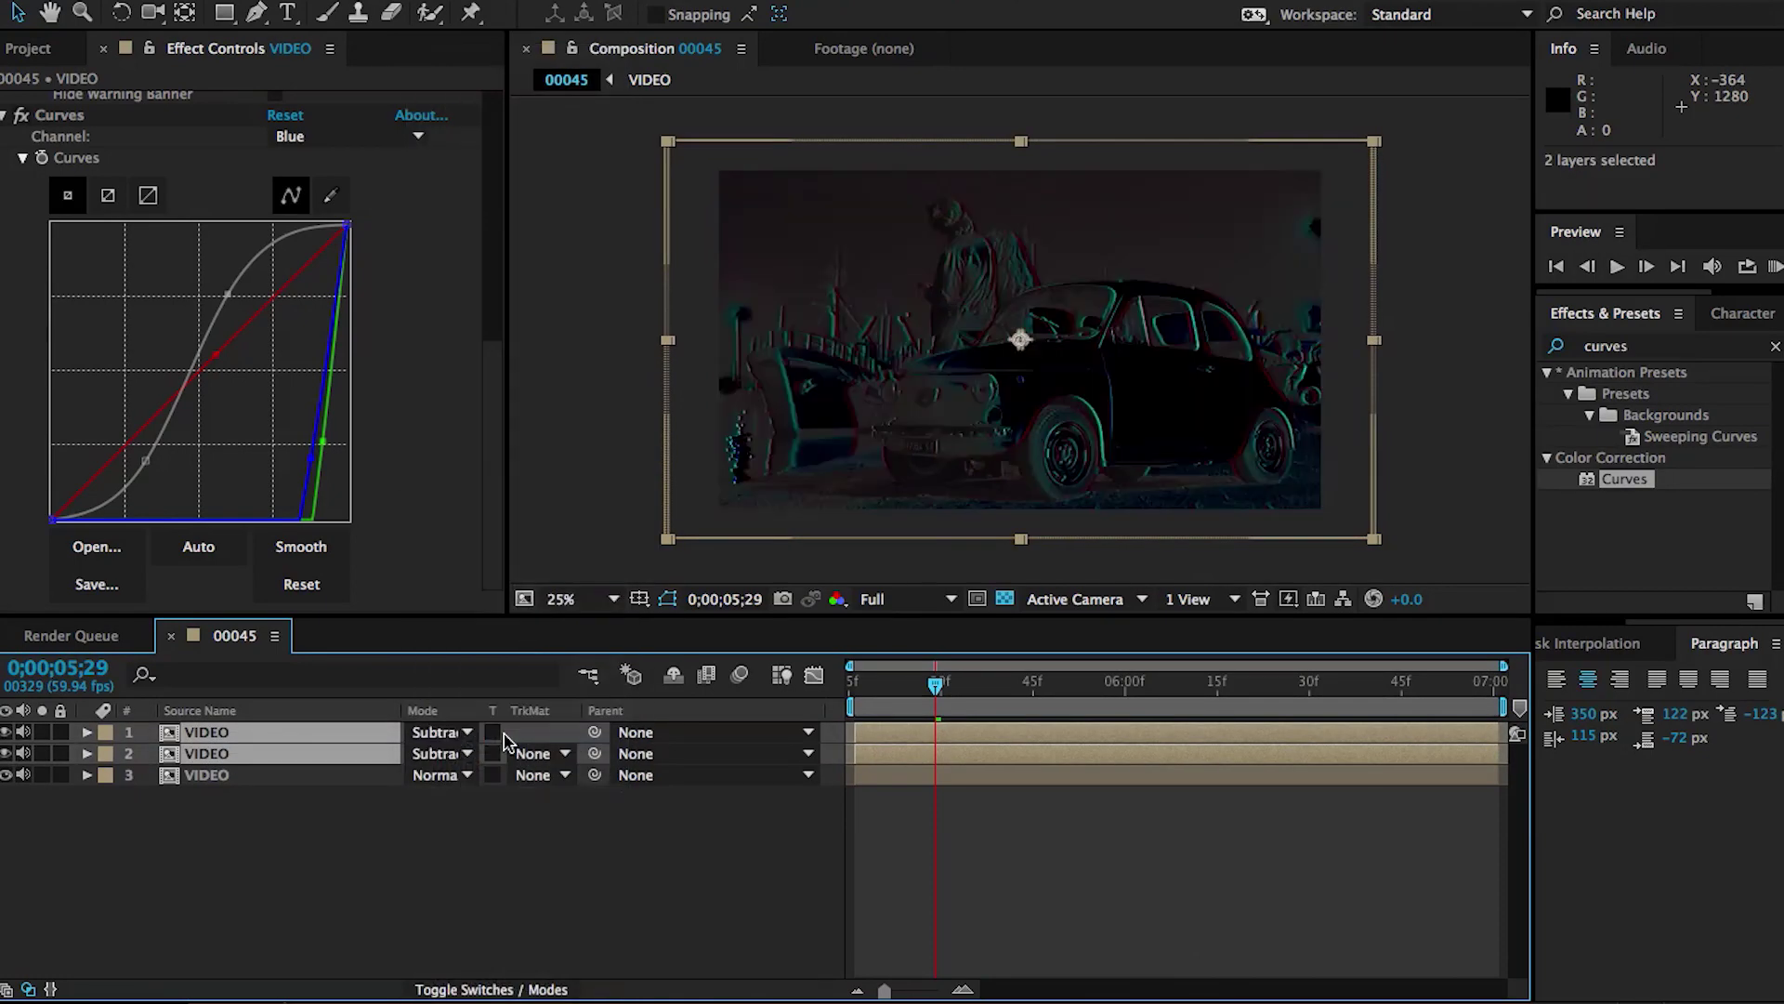
left_click(544, 873)
left_click_drag(936, 686, 1114, 703)
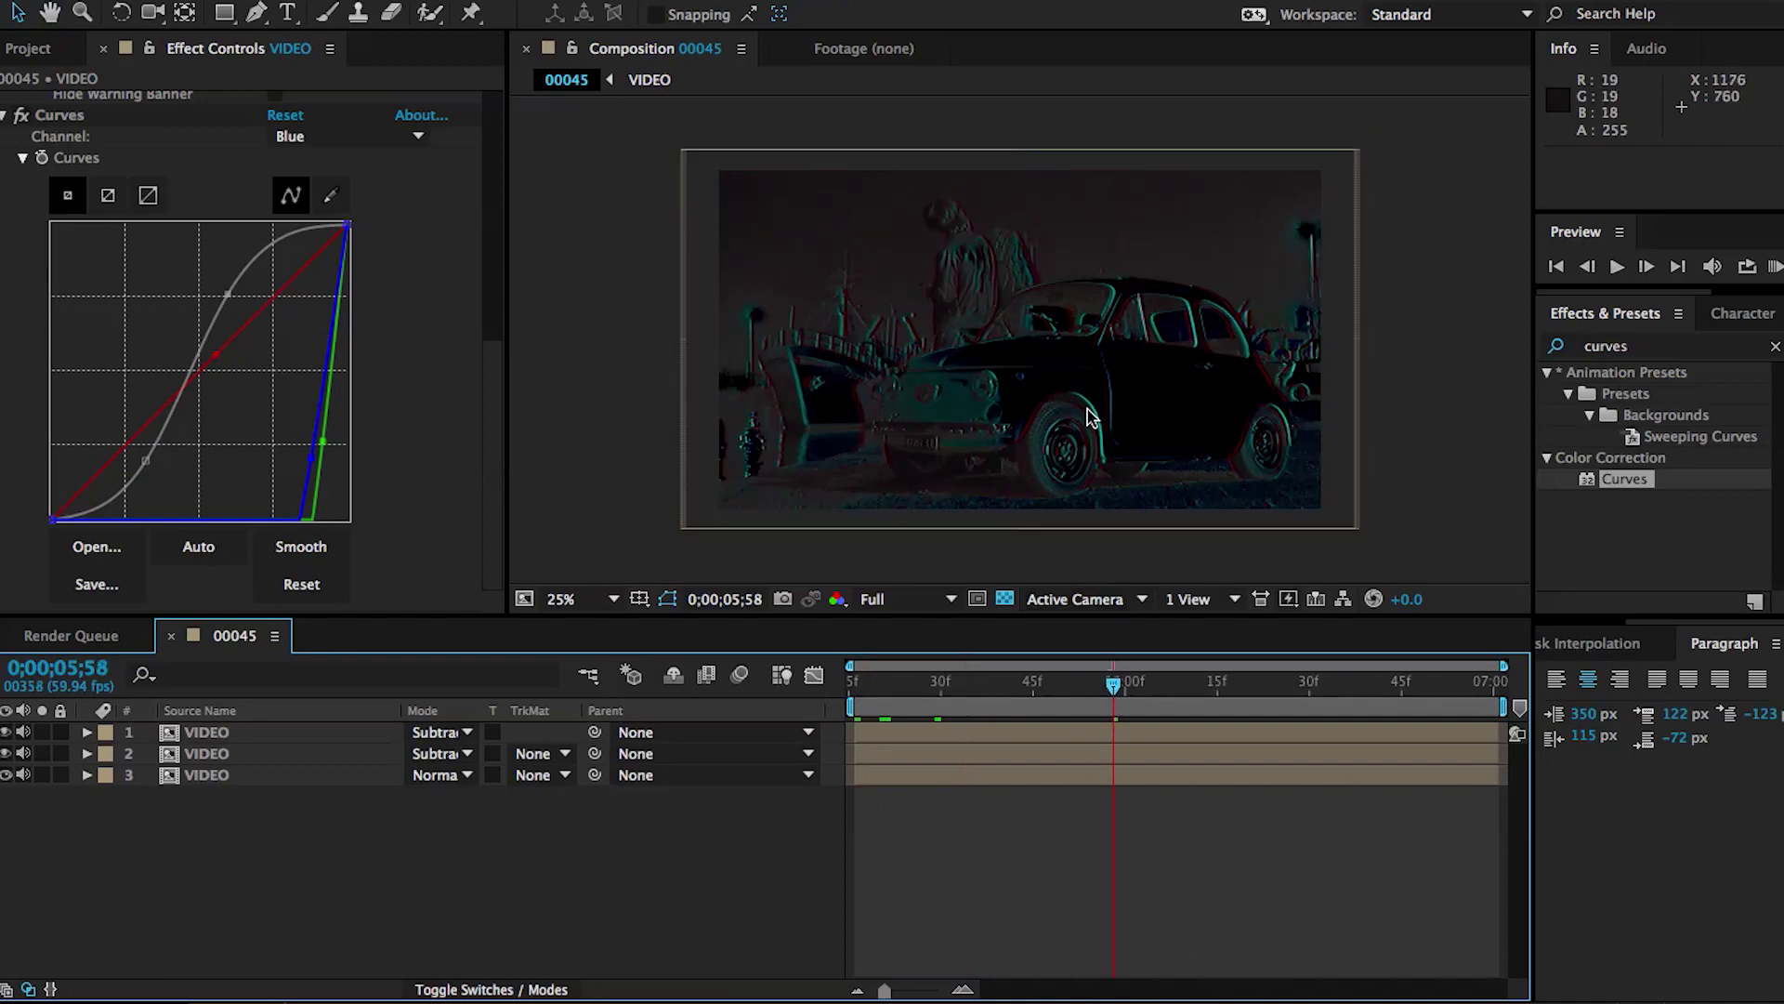
left_click(273, 736)
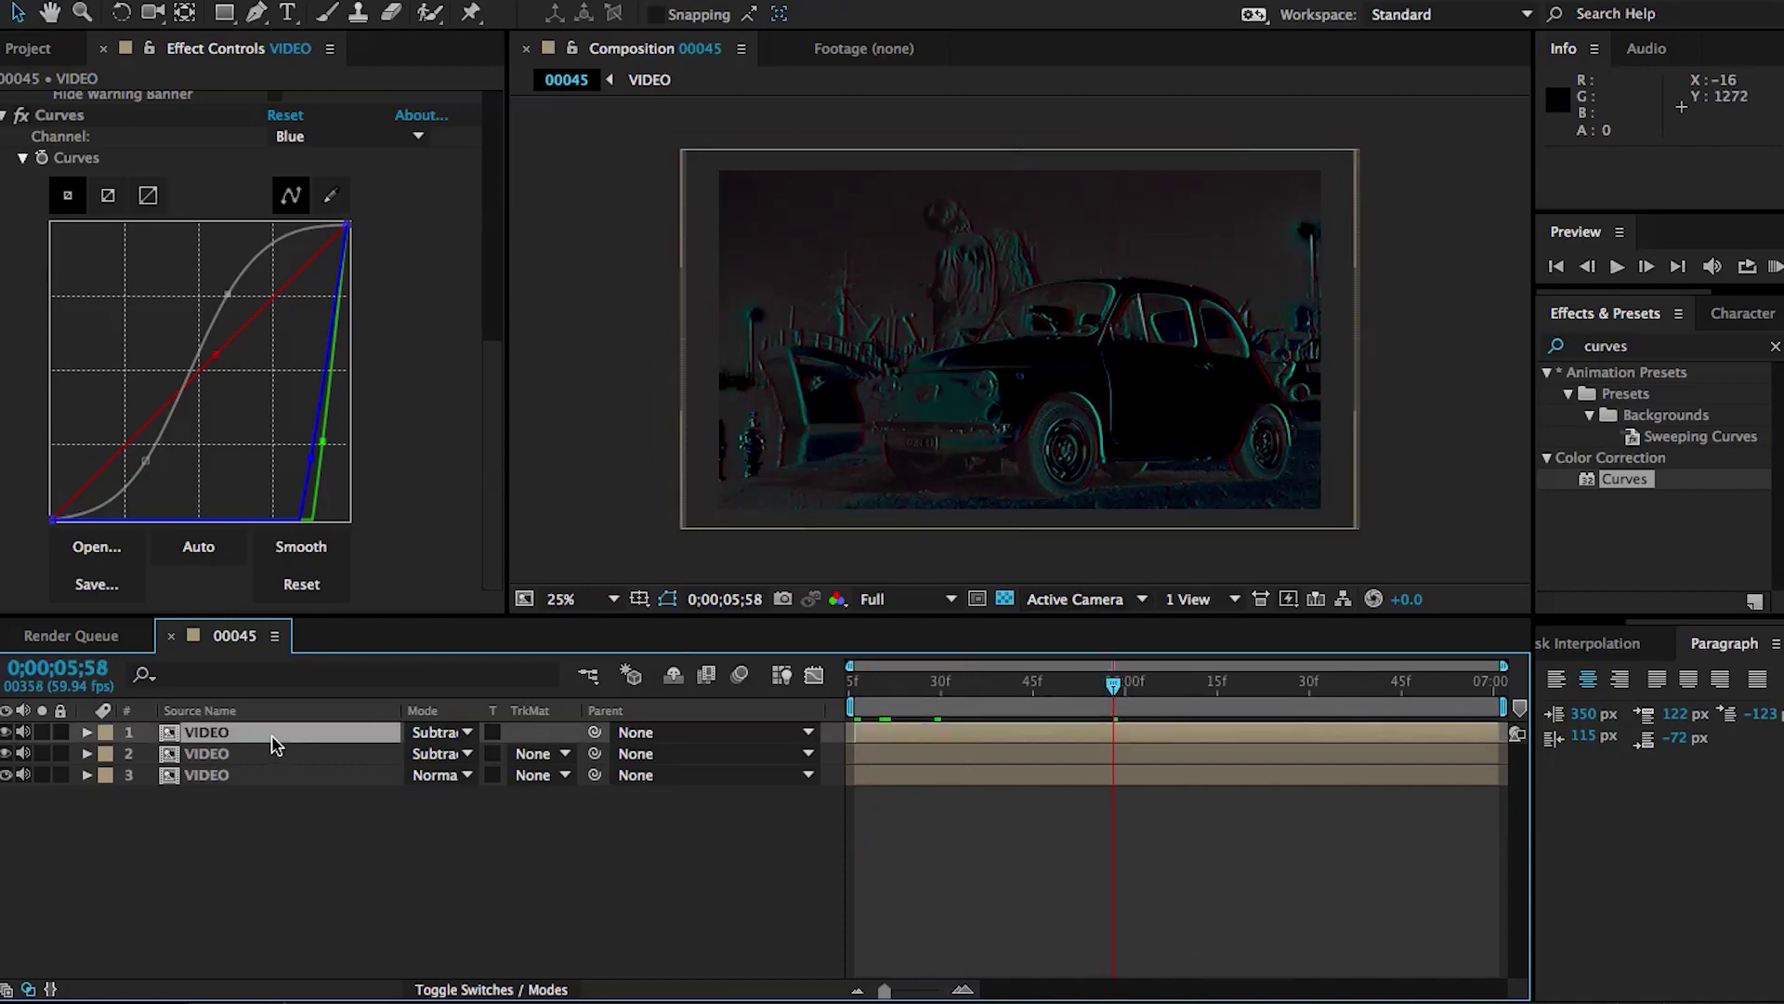
left_click(259, 754, "shift")
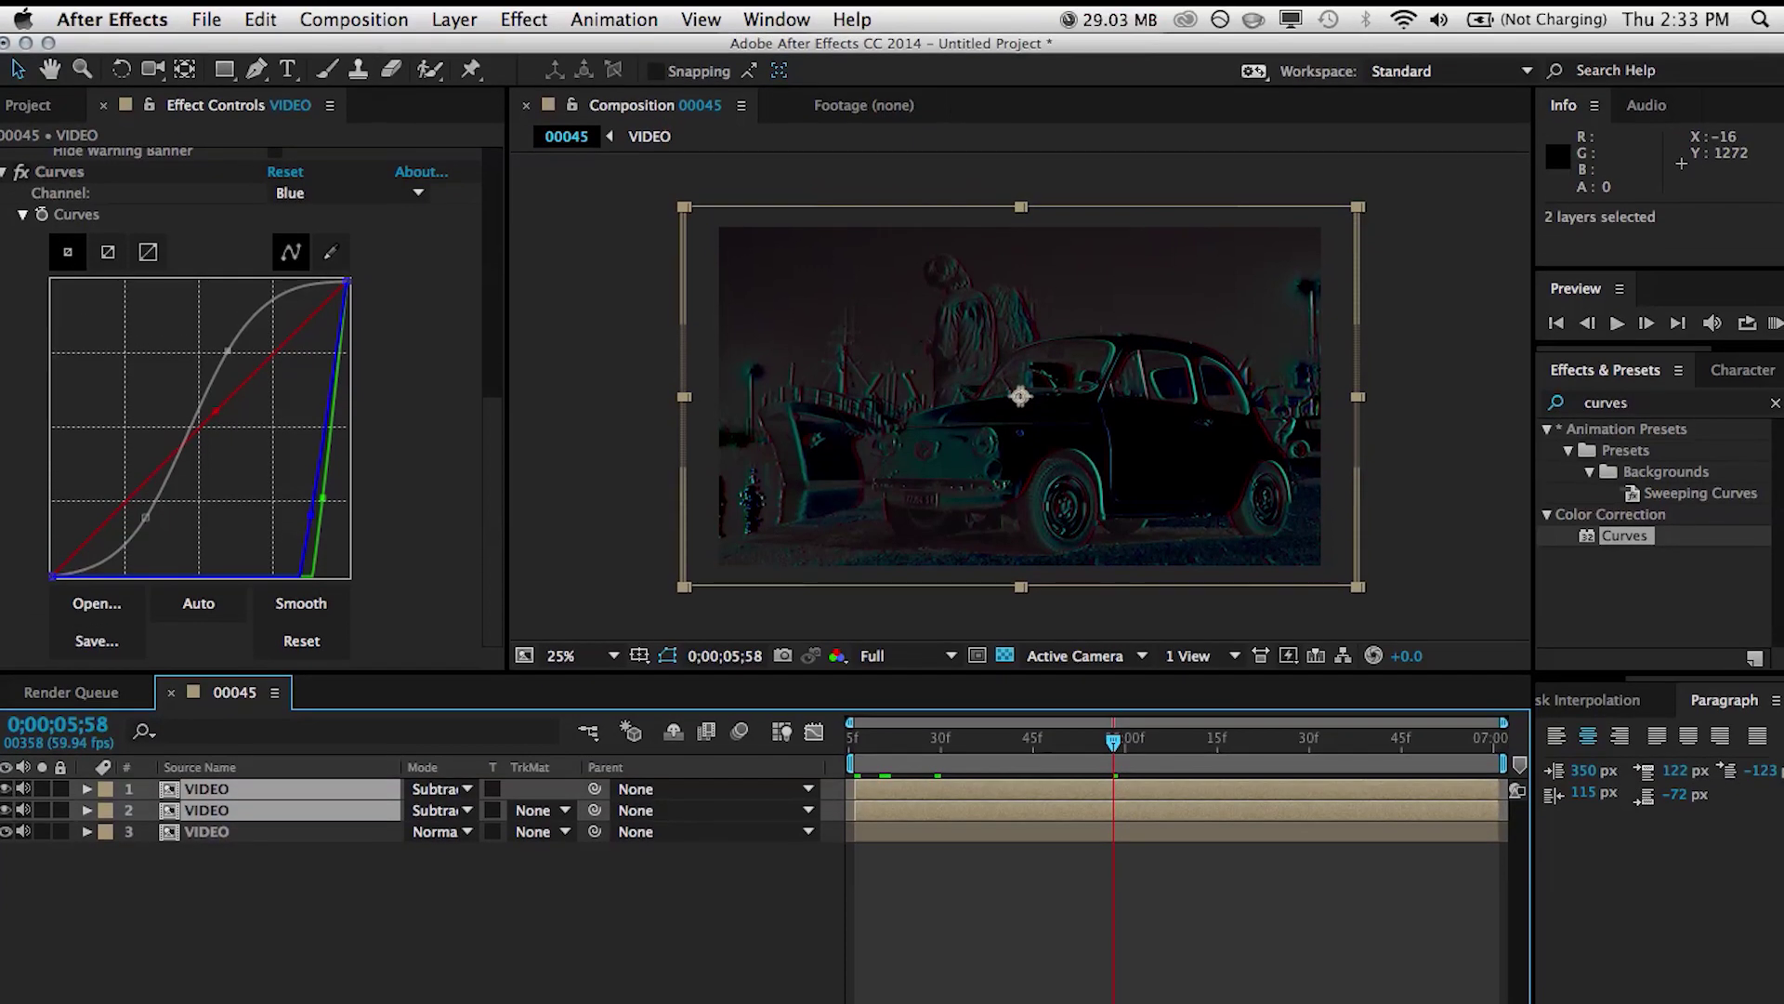
Pre-compose the two Subtract VIDEO layers as 'Color shift' and open that composition
left_click(455, 7)
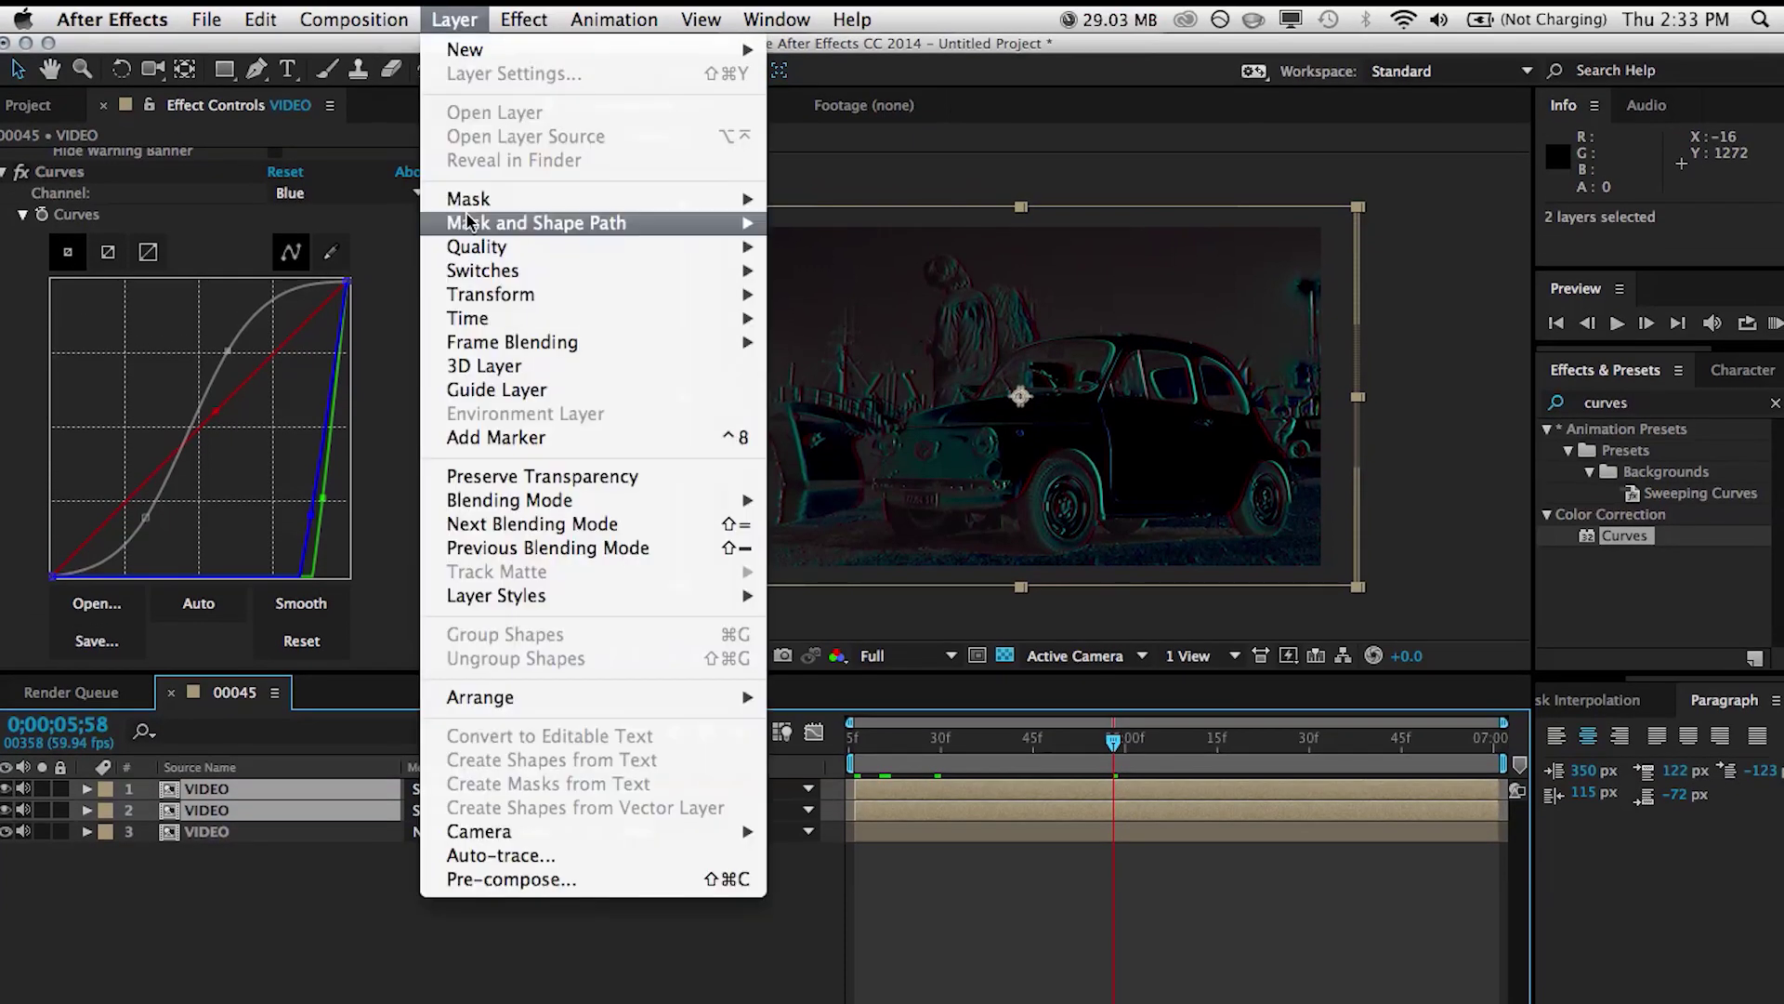
left_click(491, 879)
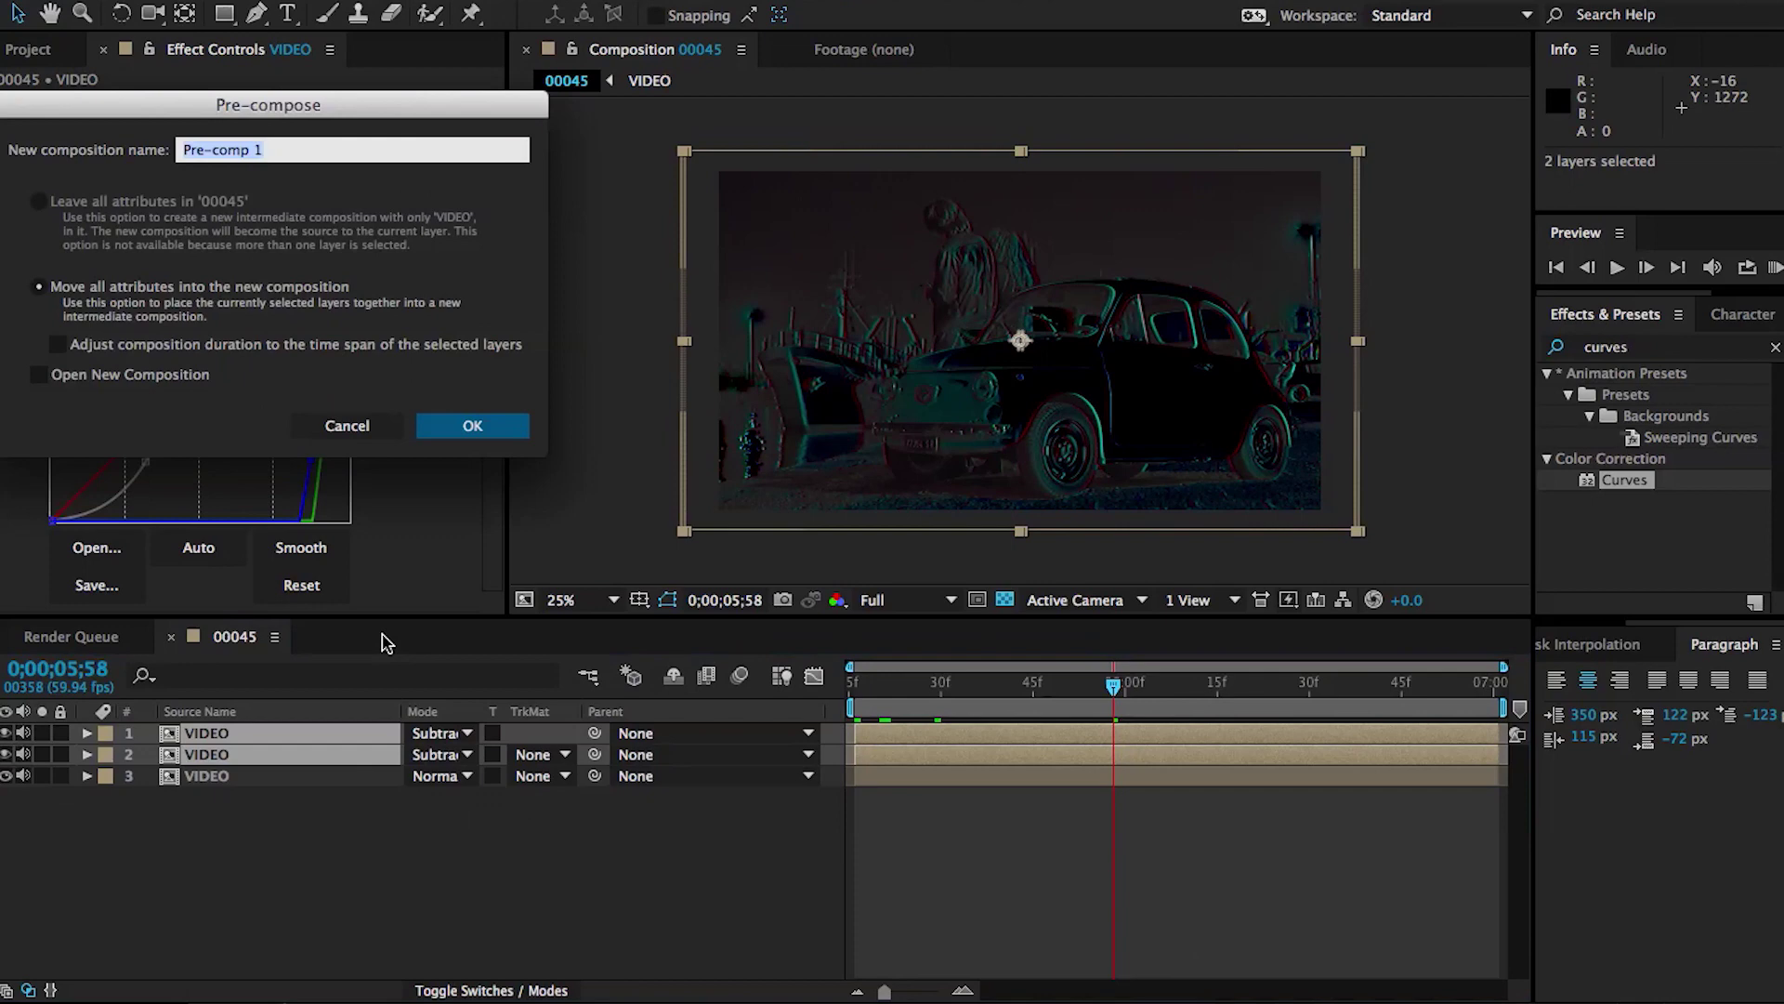
type("Color shift")
key("Return")
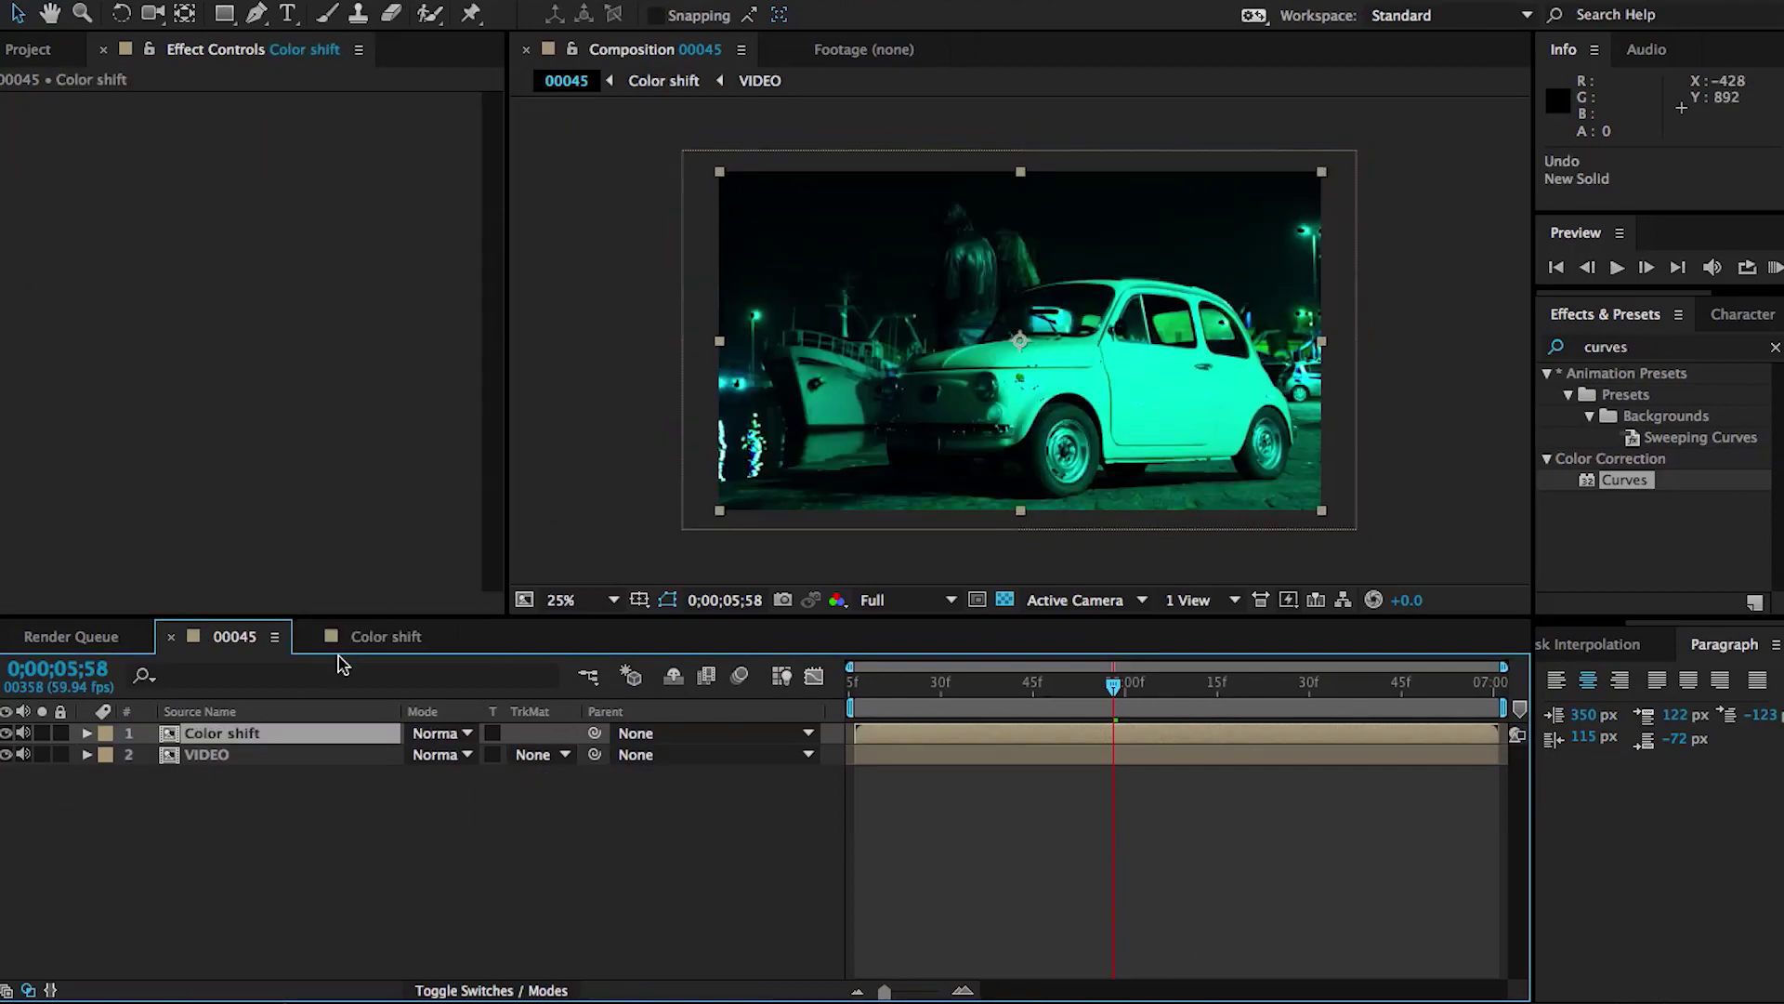
left_click(214, 757)
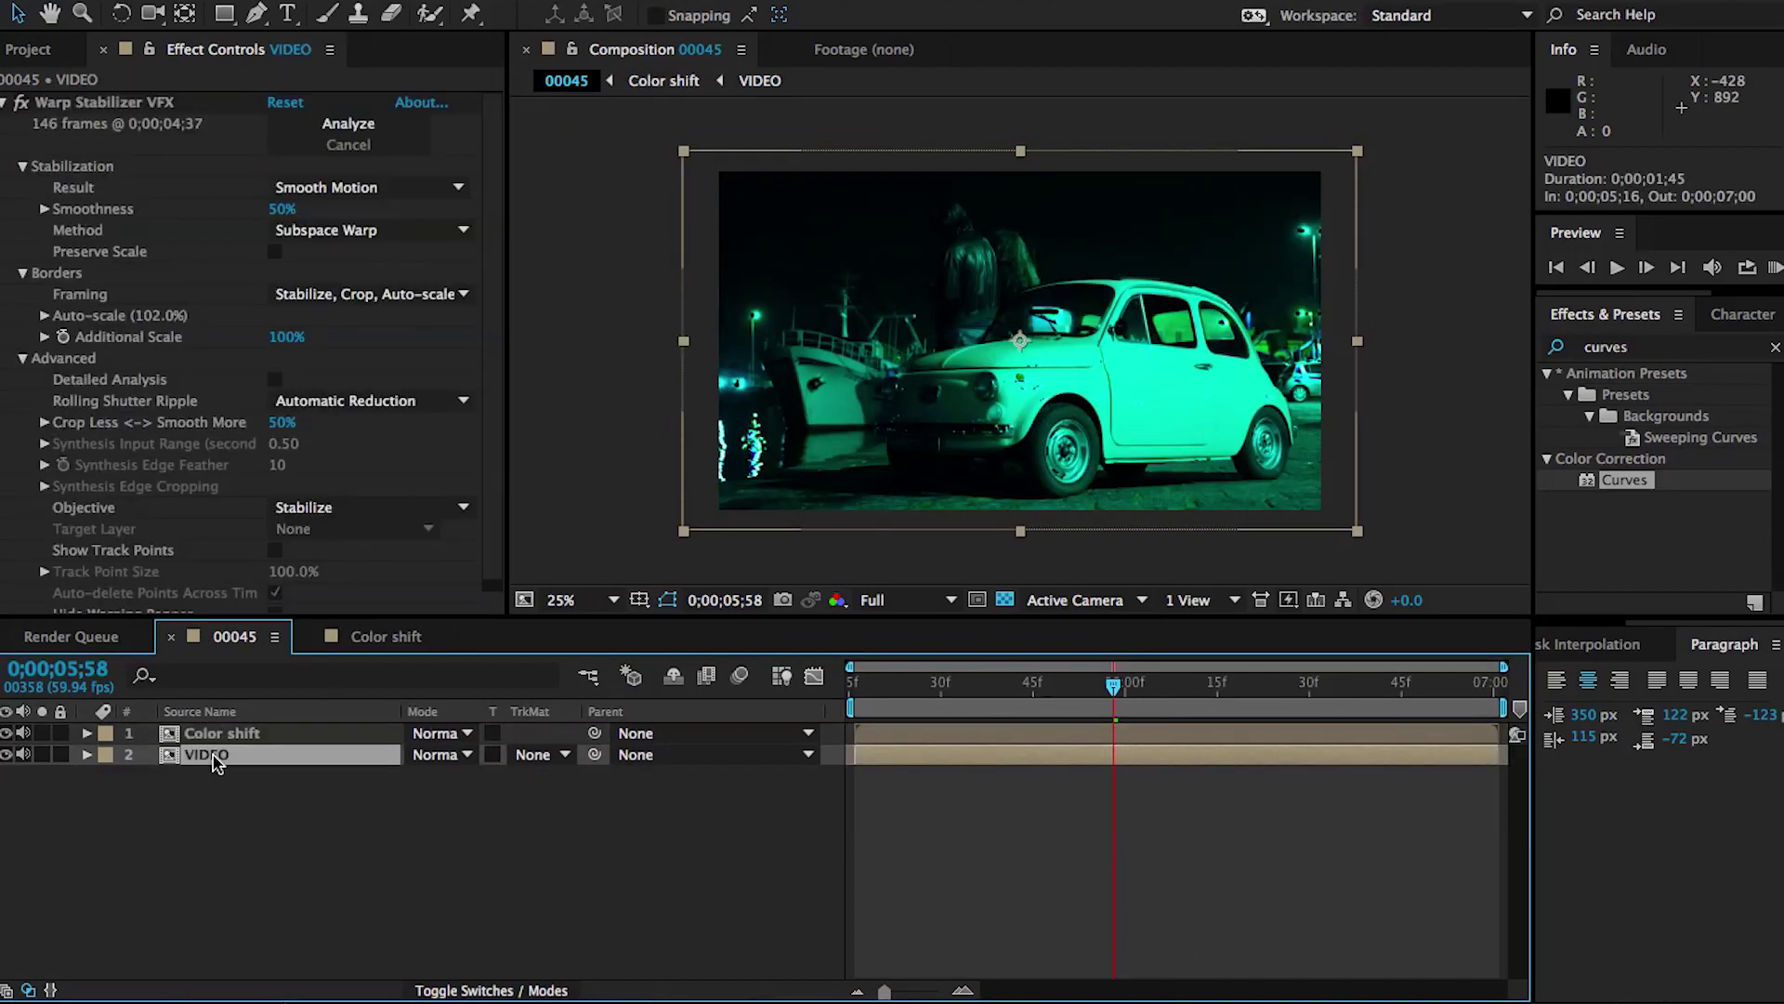
left_click(360, 637)
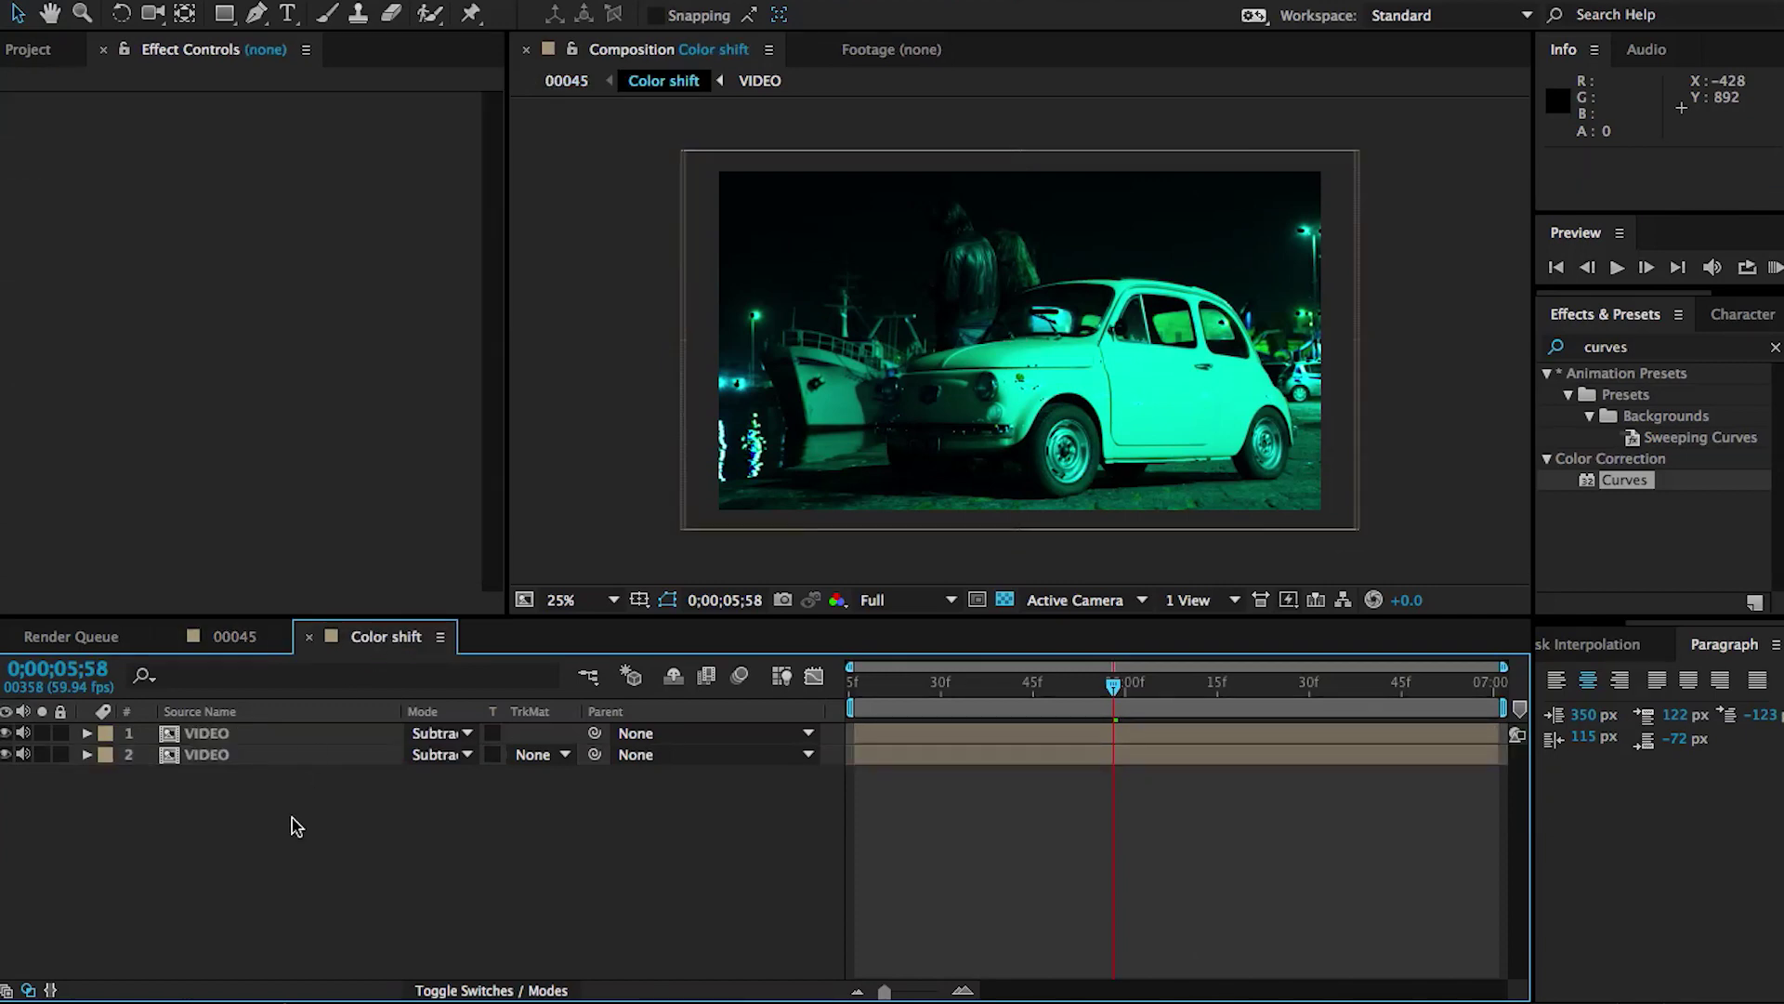
Paste a VIDEO copy at the bottom of Color shift, then set Color shift to Screen in 00045
key("ctrl+v")
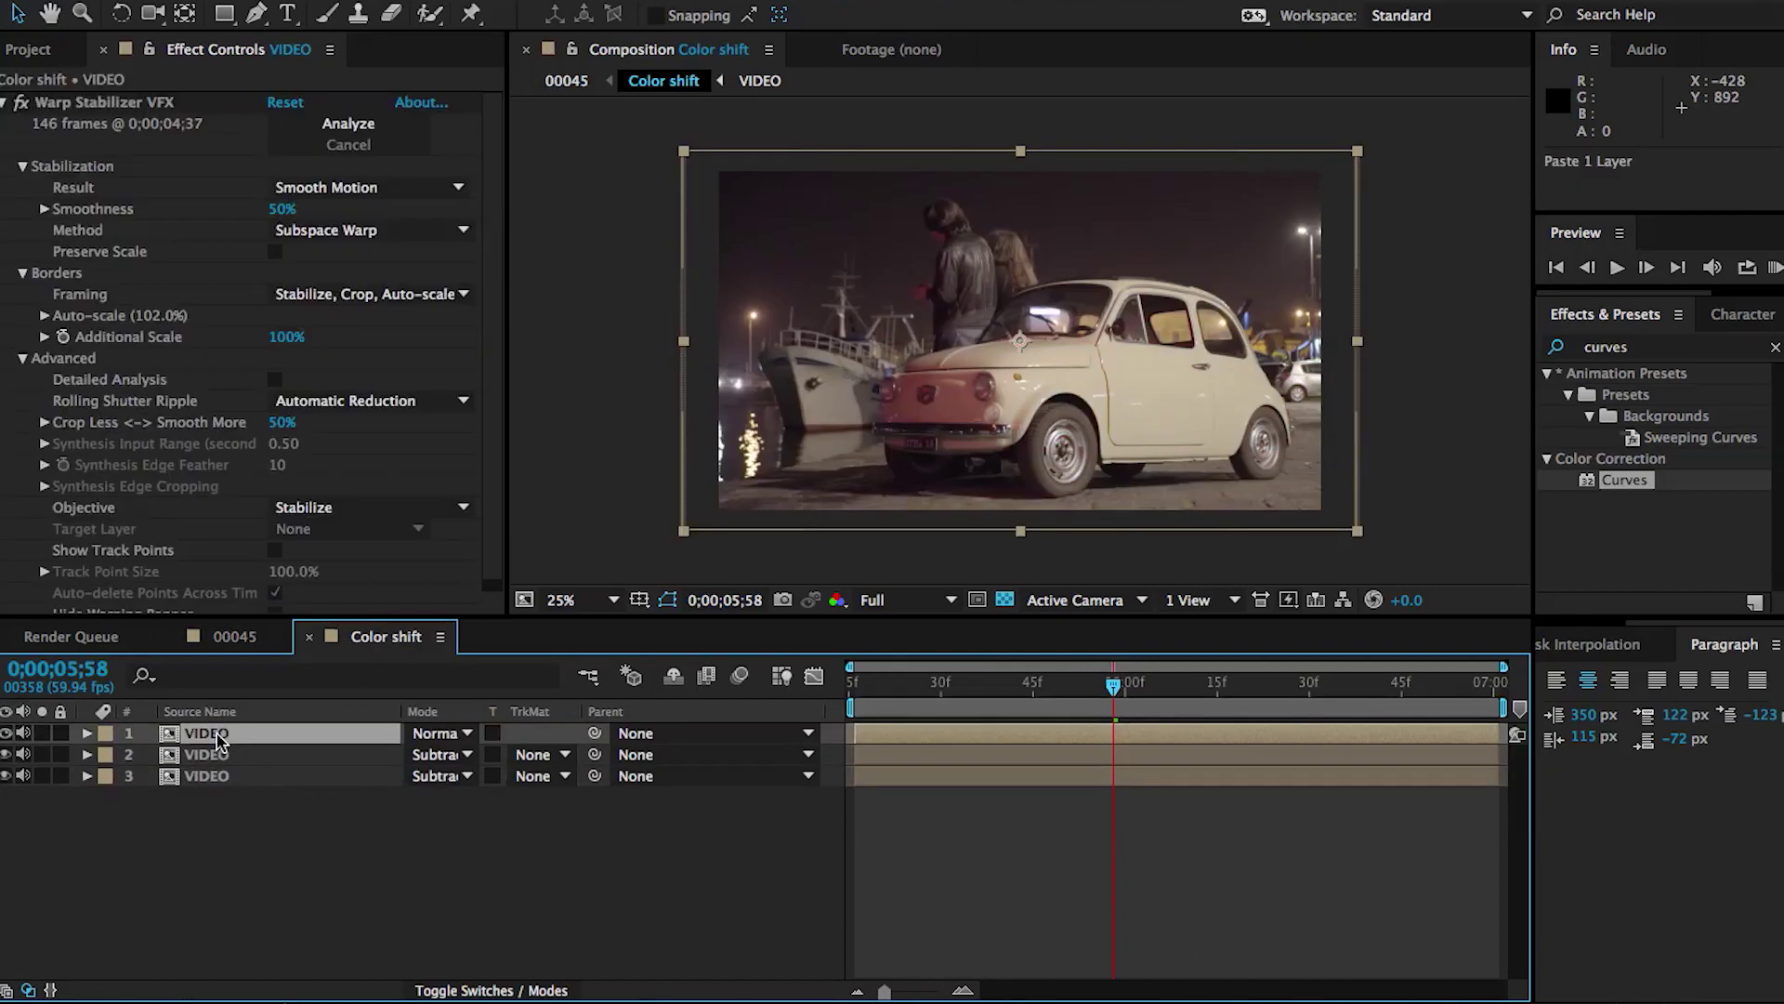
left_click_drag(199, 734, 211, 813)
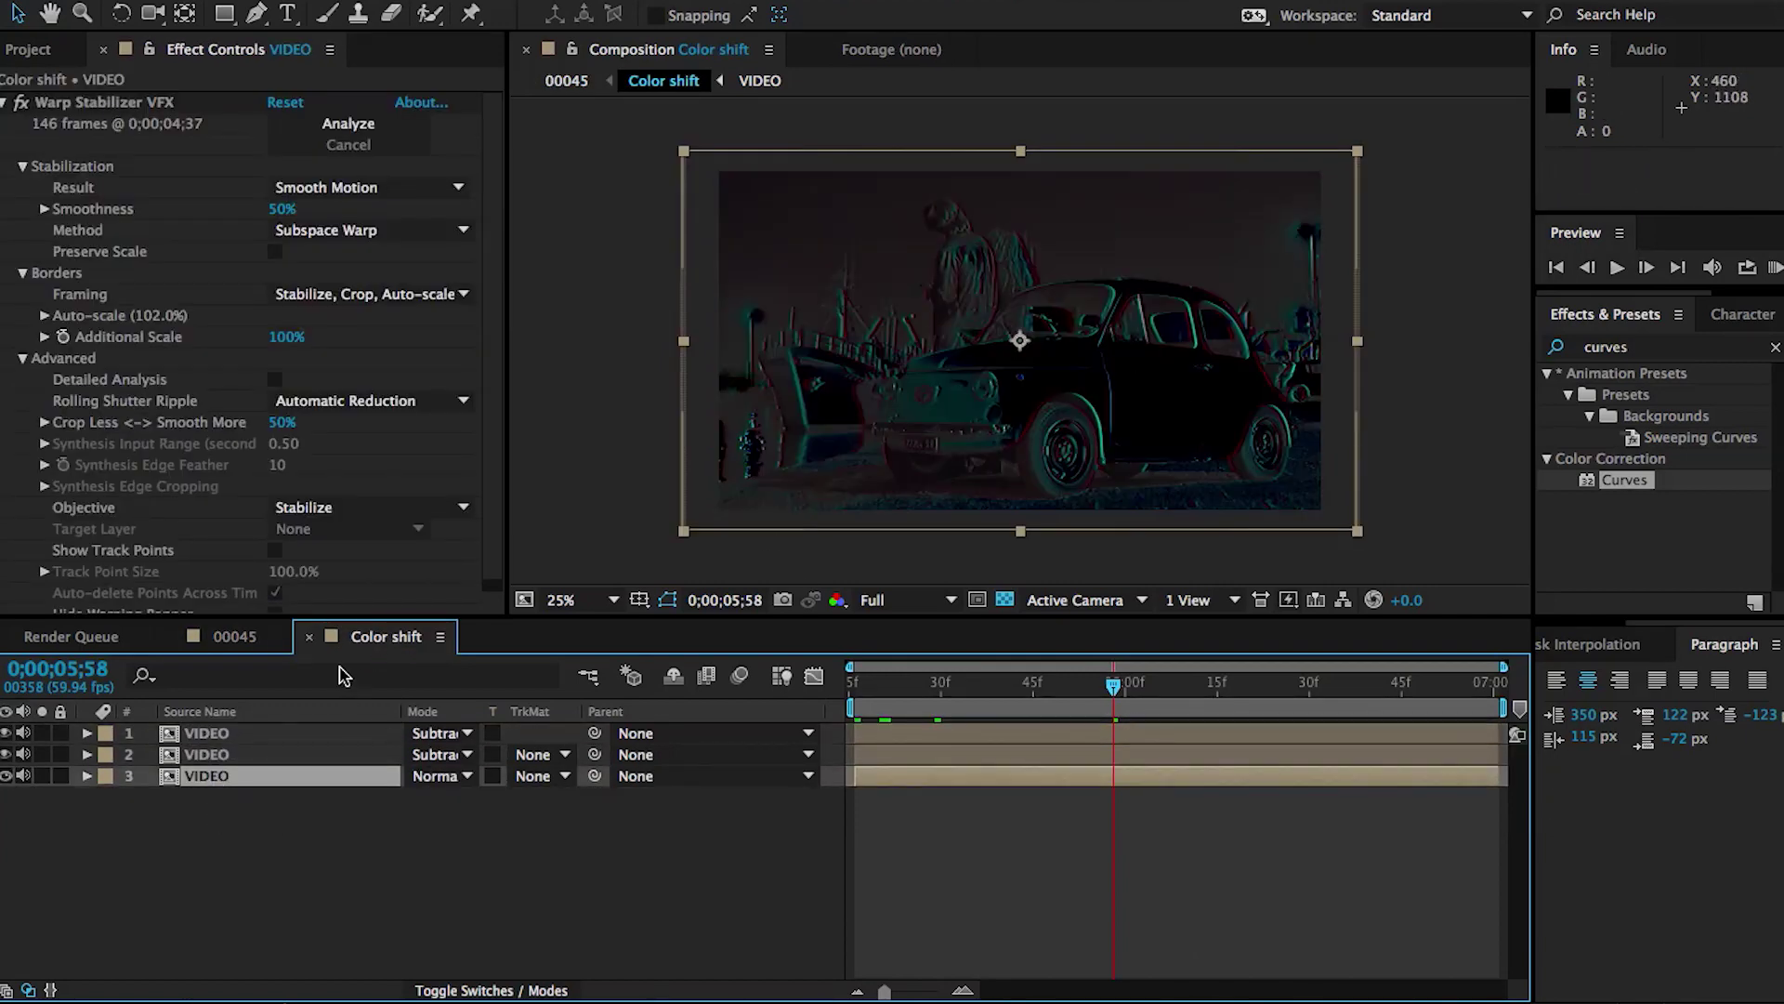
left_click(252, 641)
left_click(226, 733)
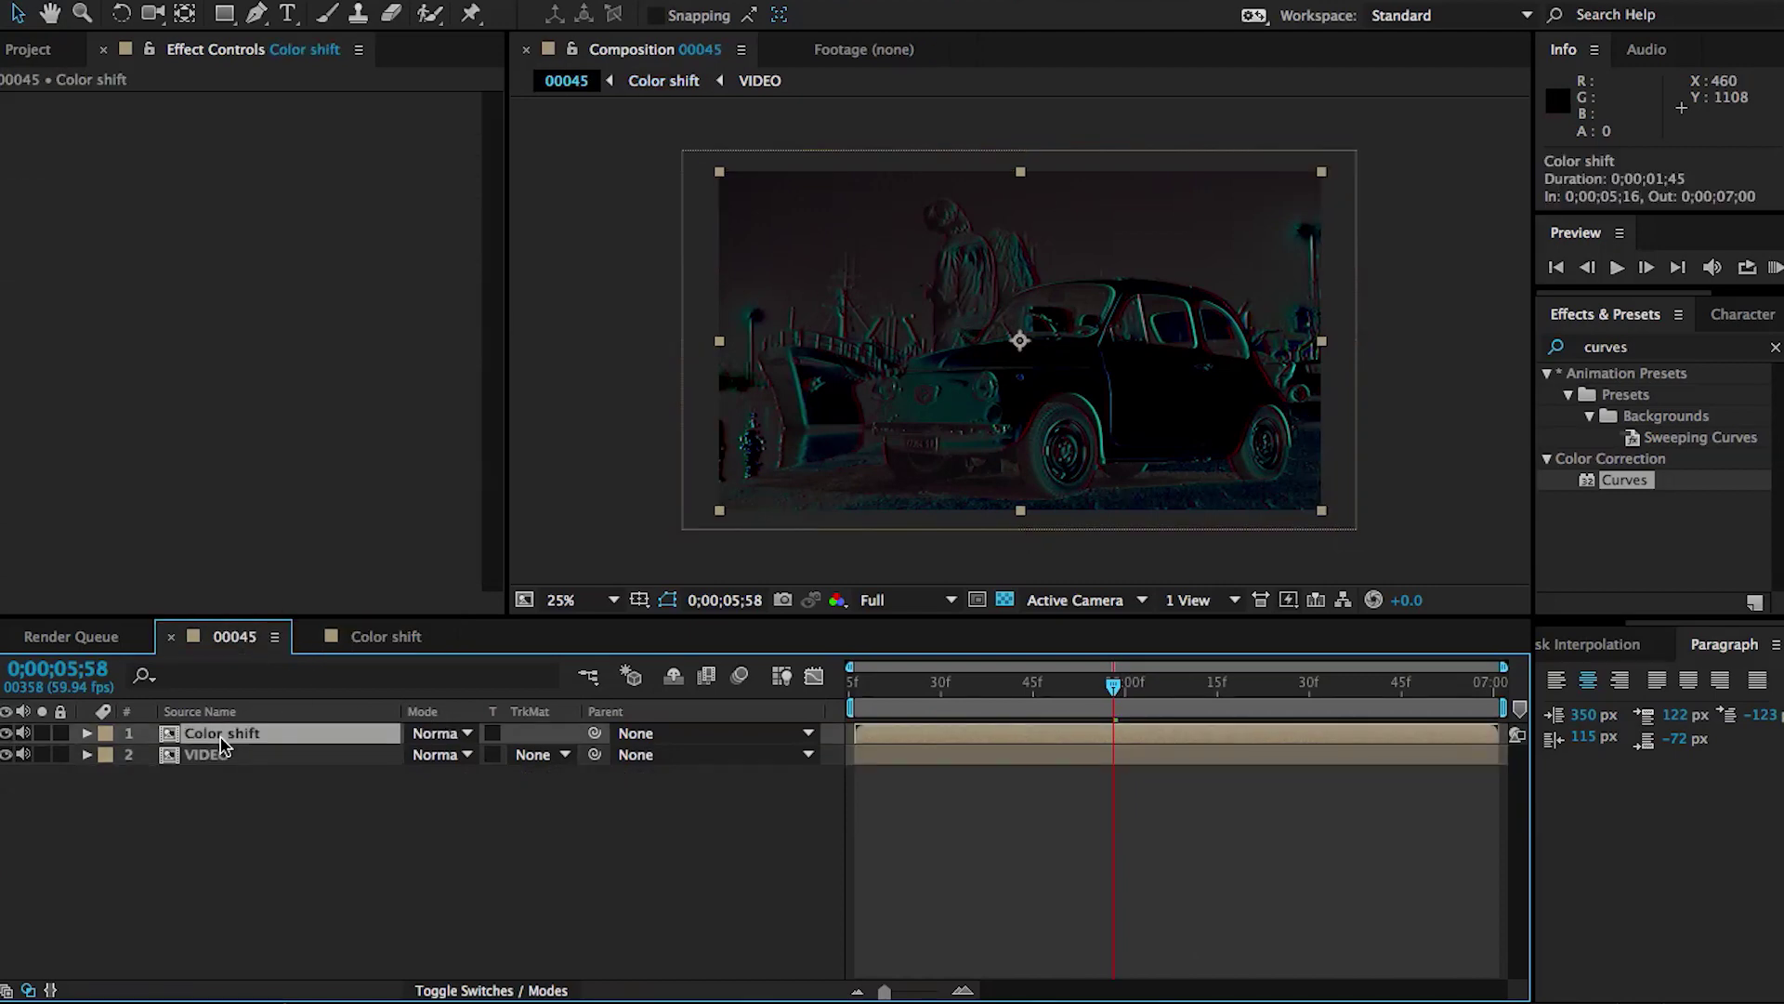
left_click(465, 734)
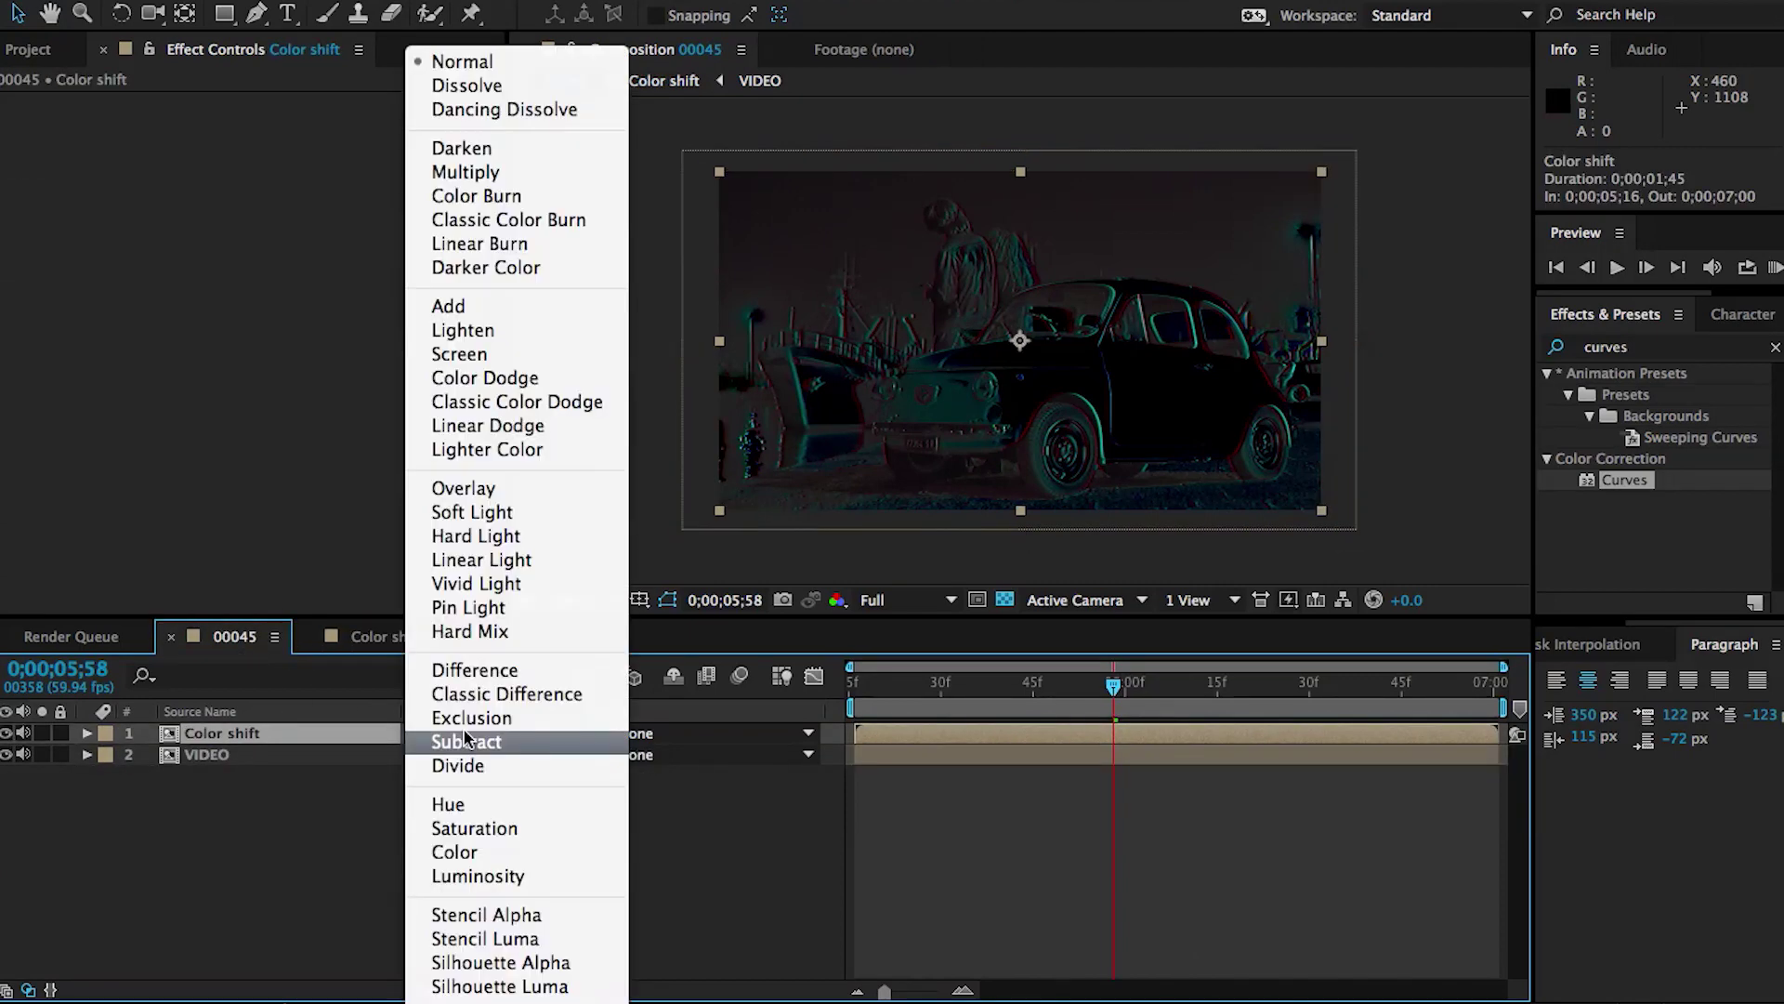
left_click(487, 355)
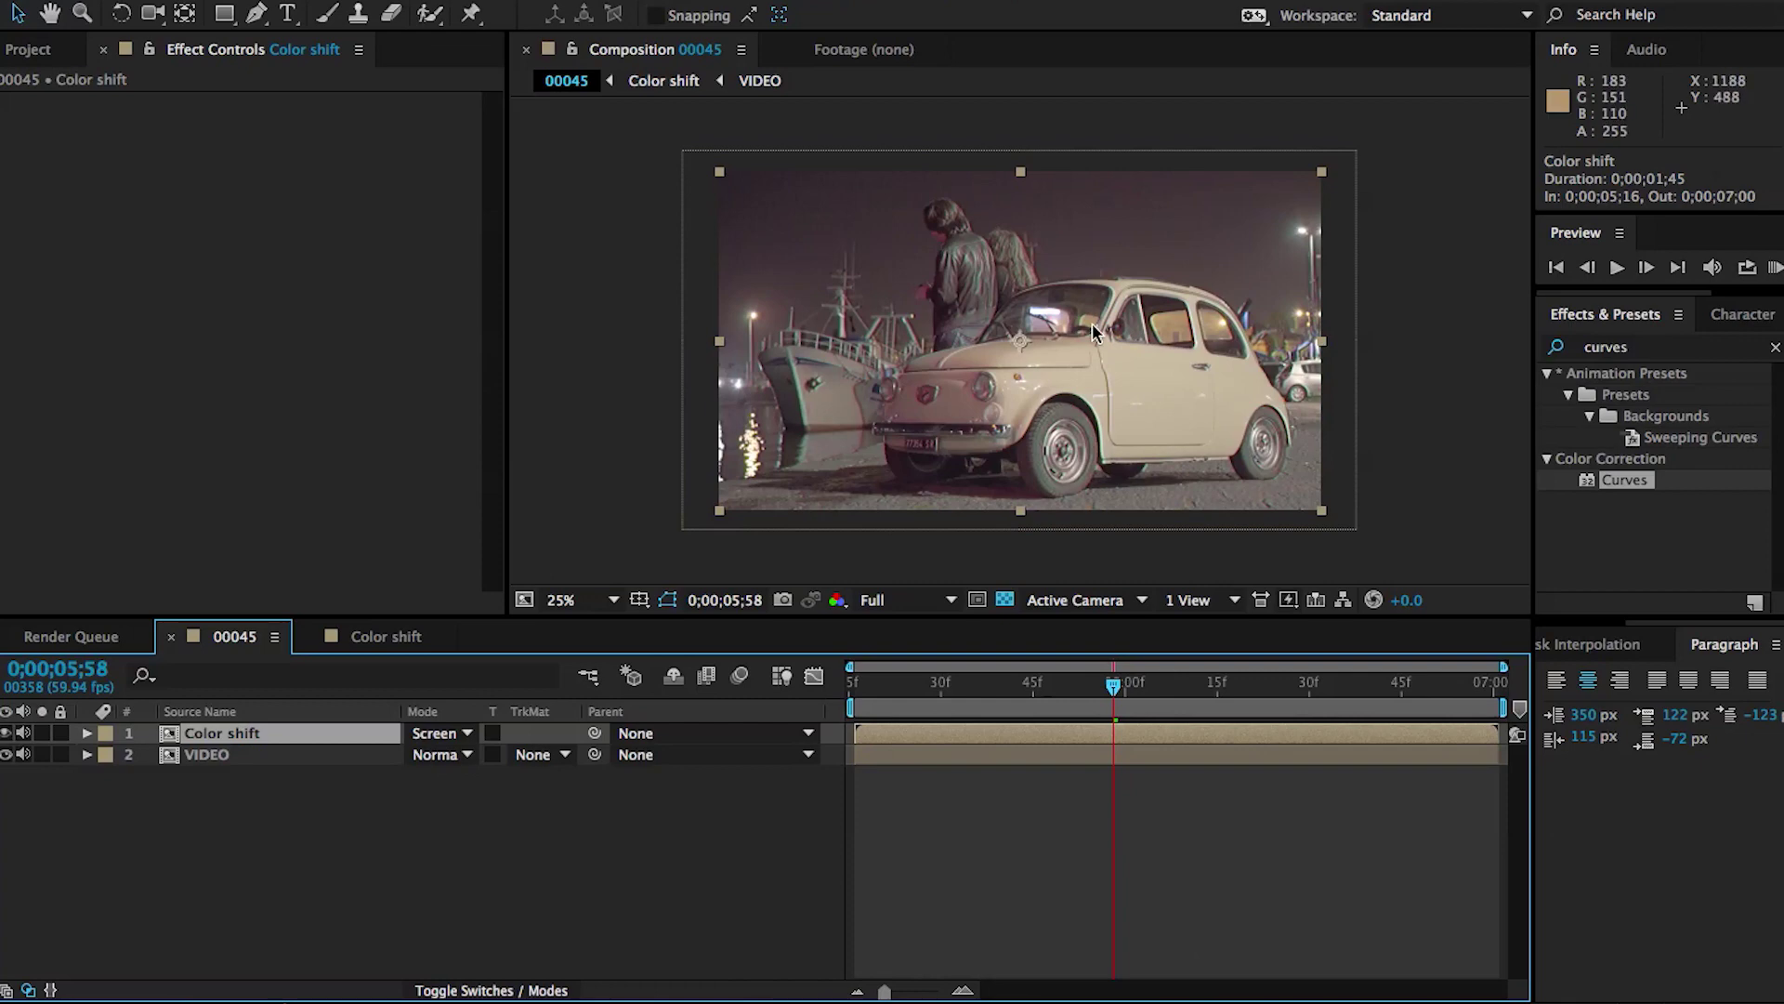
Zoom, pan and scrub the timeline to preview the Screen-blended colour fringing
key("period")
key("period")
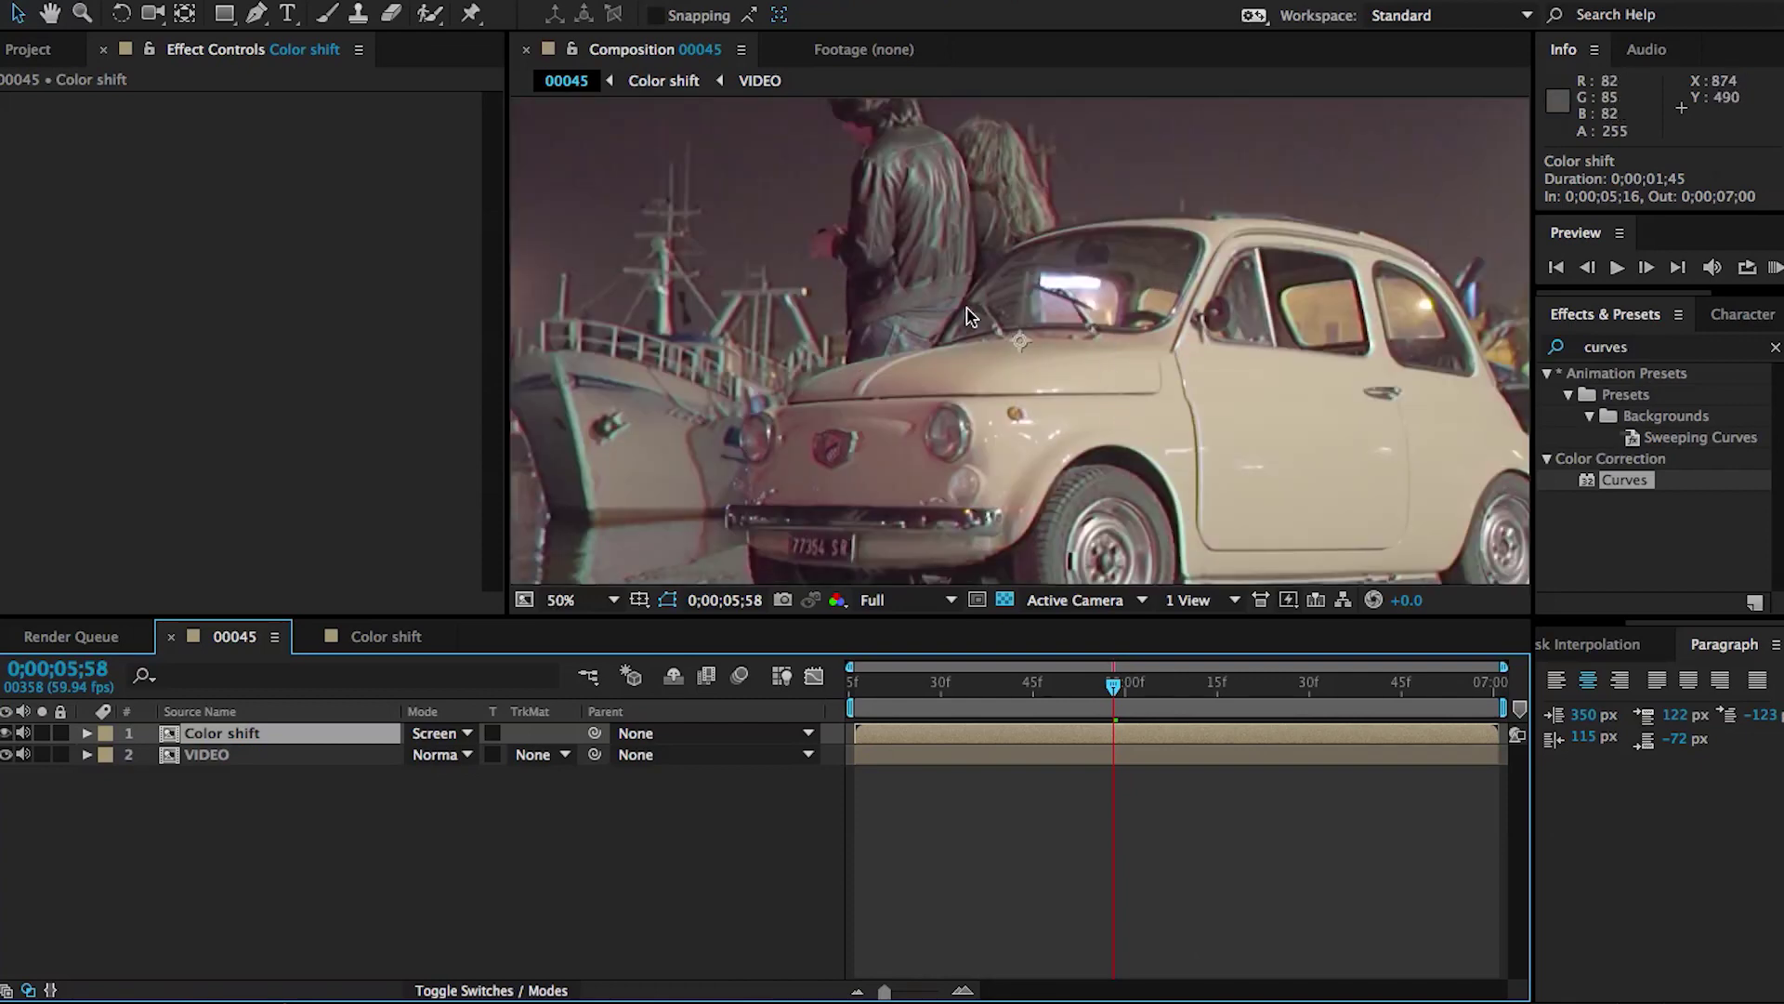
key("h")
left_click_drag(966, 312, 874, 252)
key("v")
key("comma")
key("comma")
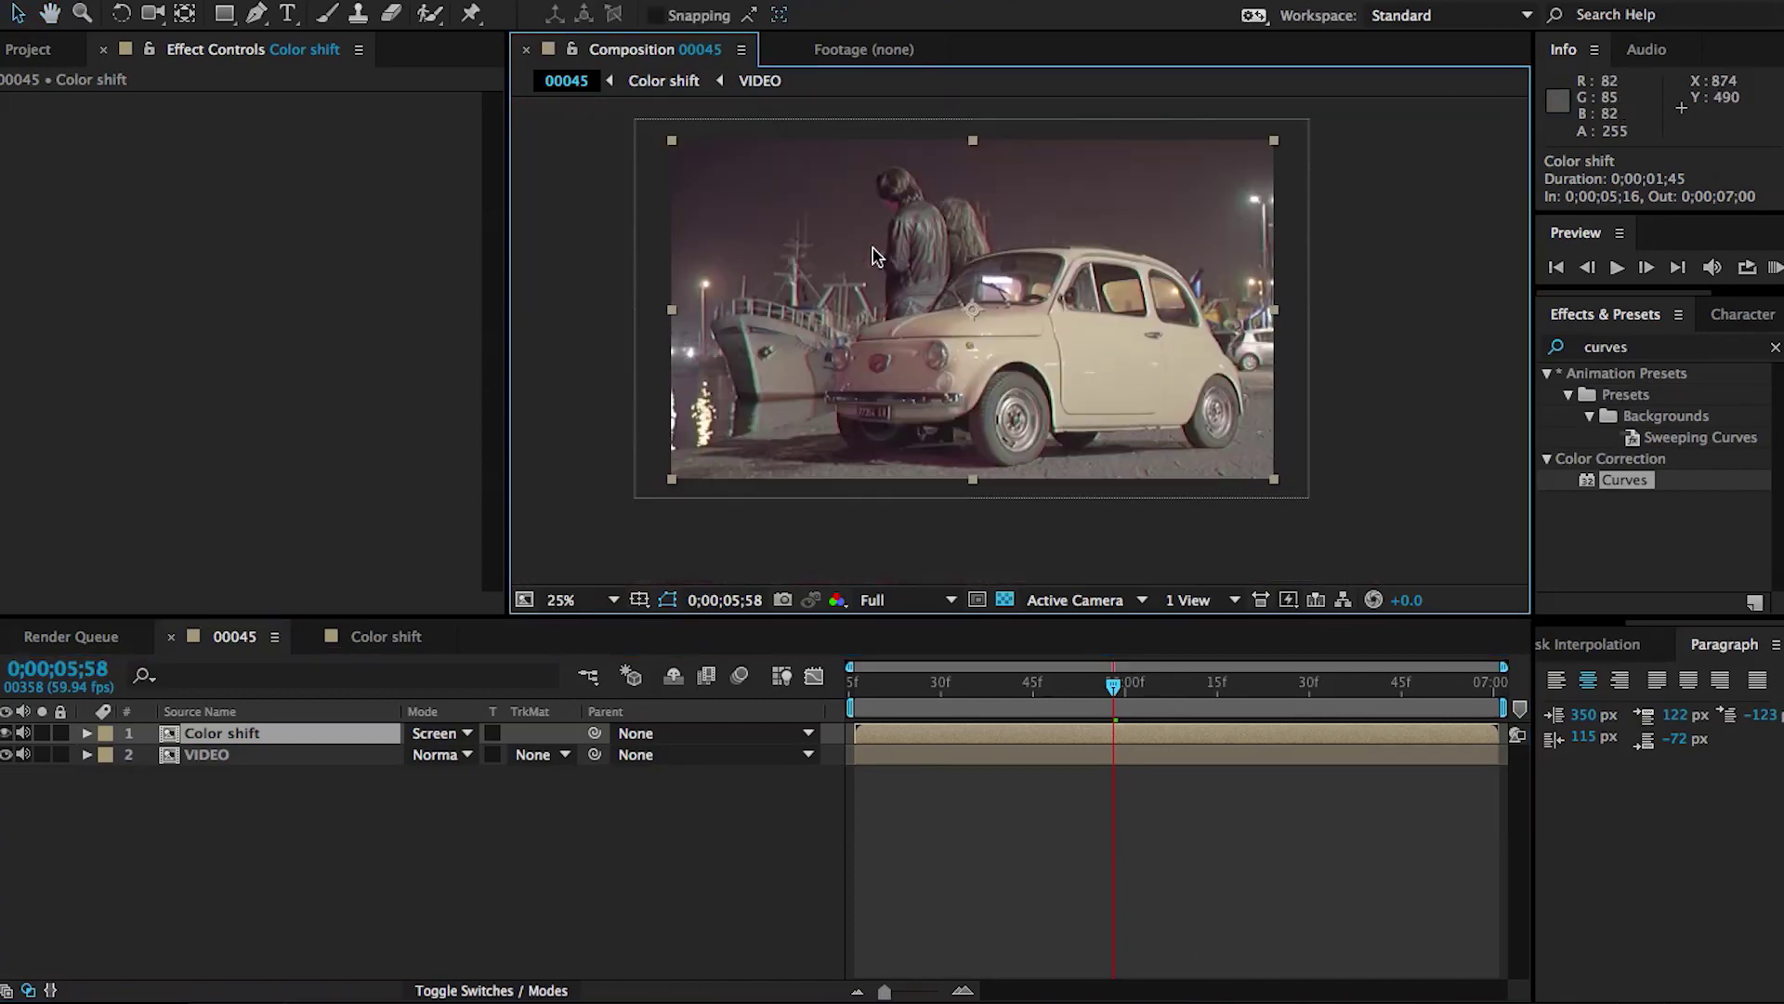
left_click(1001, 686)
left_click_drag(960, 697, 894, 695)
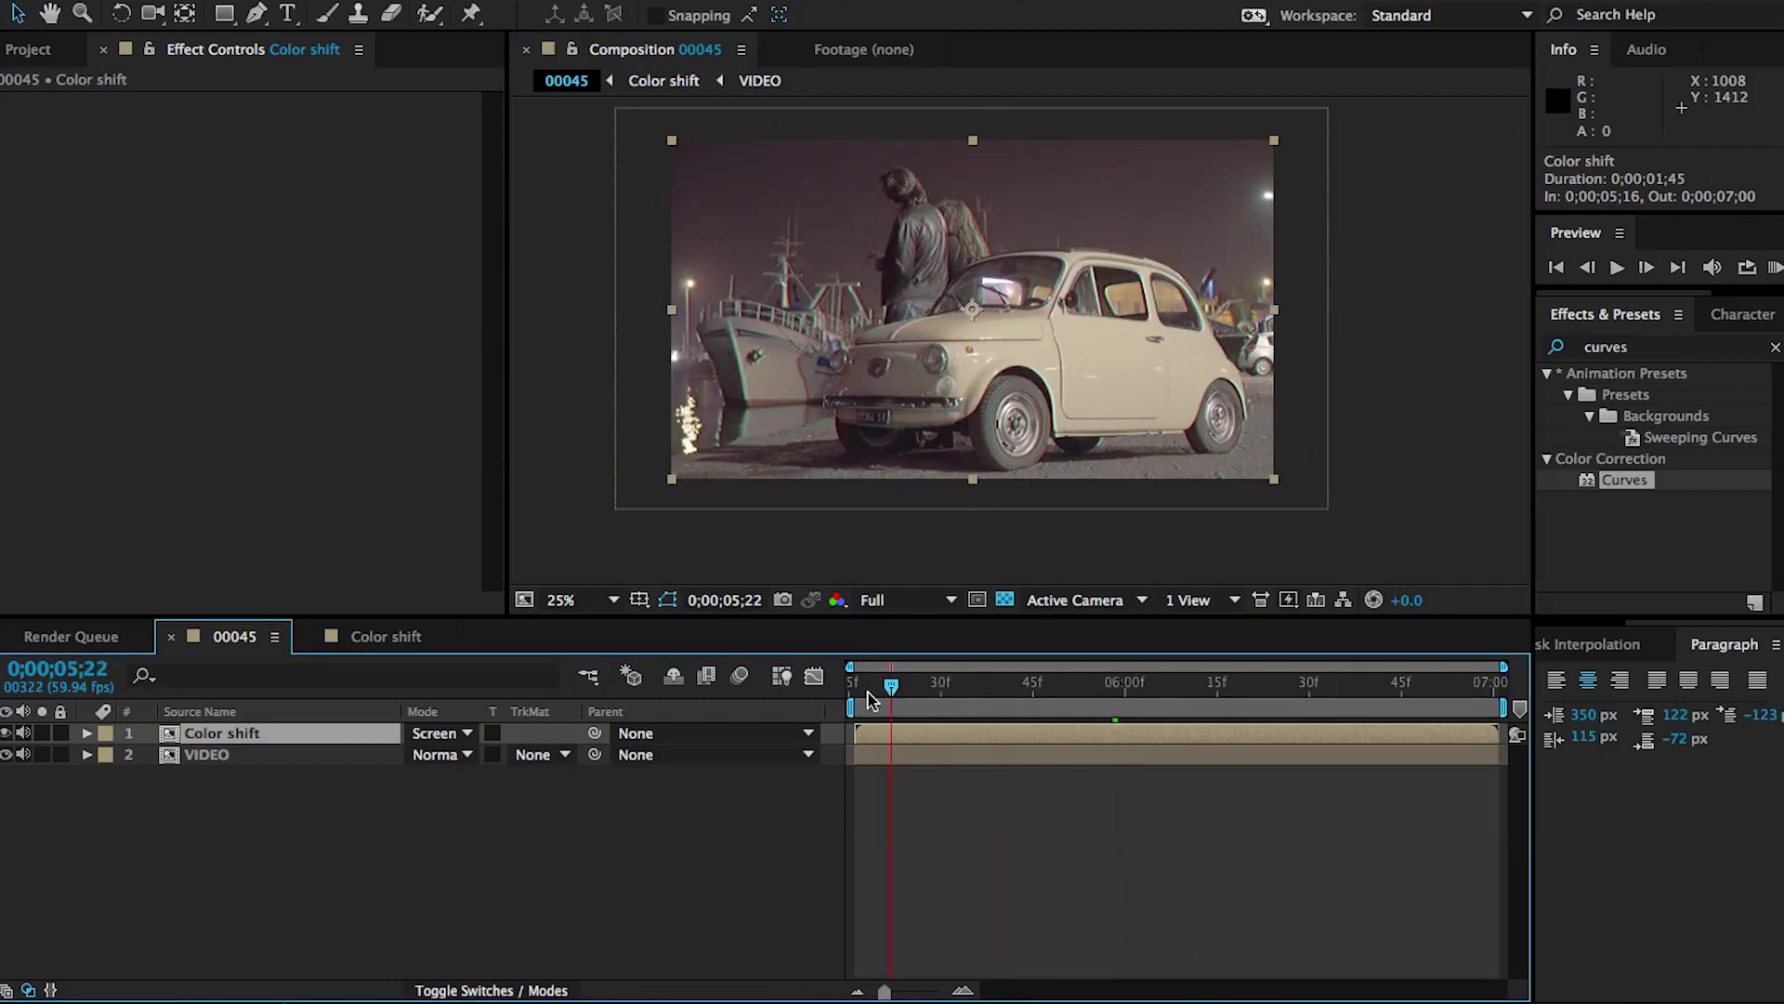
left_click_drag(915, 697, 1370, 699)
key(".")
Apply Brightness & Contrast to the Color shift layer with Brightness 53 and Contrast 80
left_click(1635, 347)
type("bright")
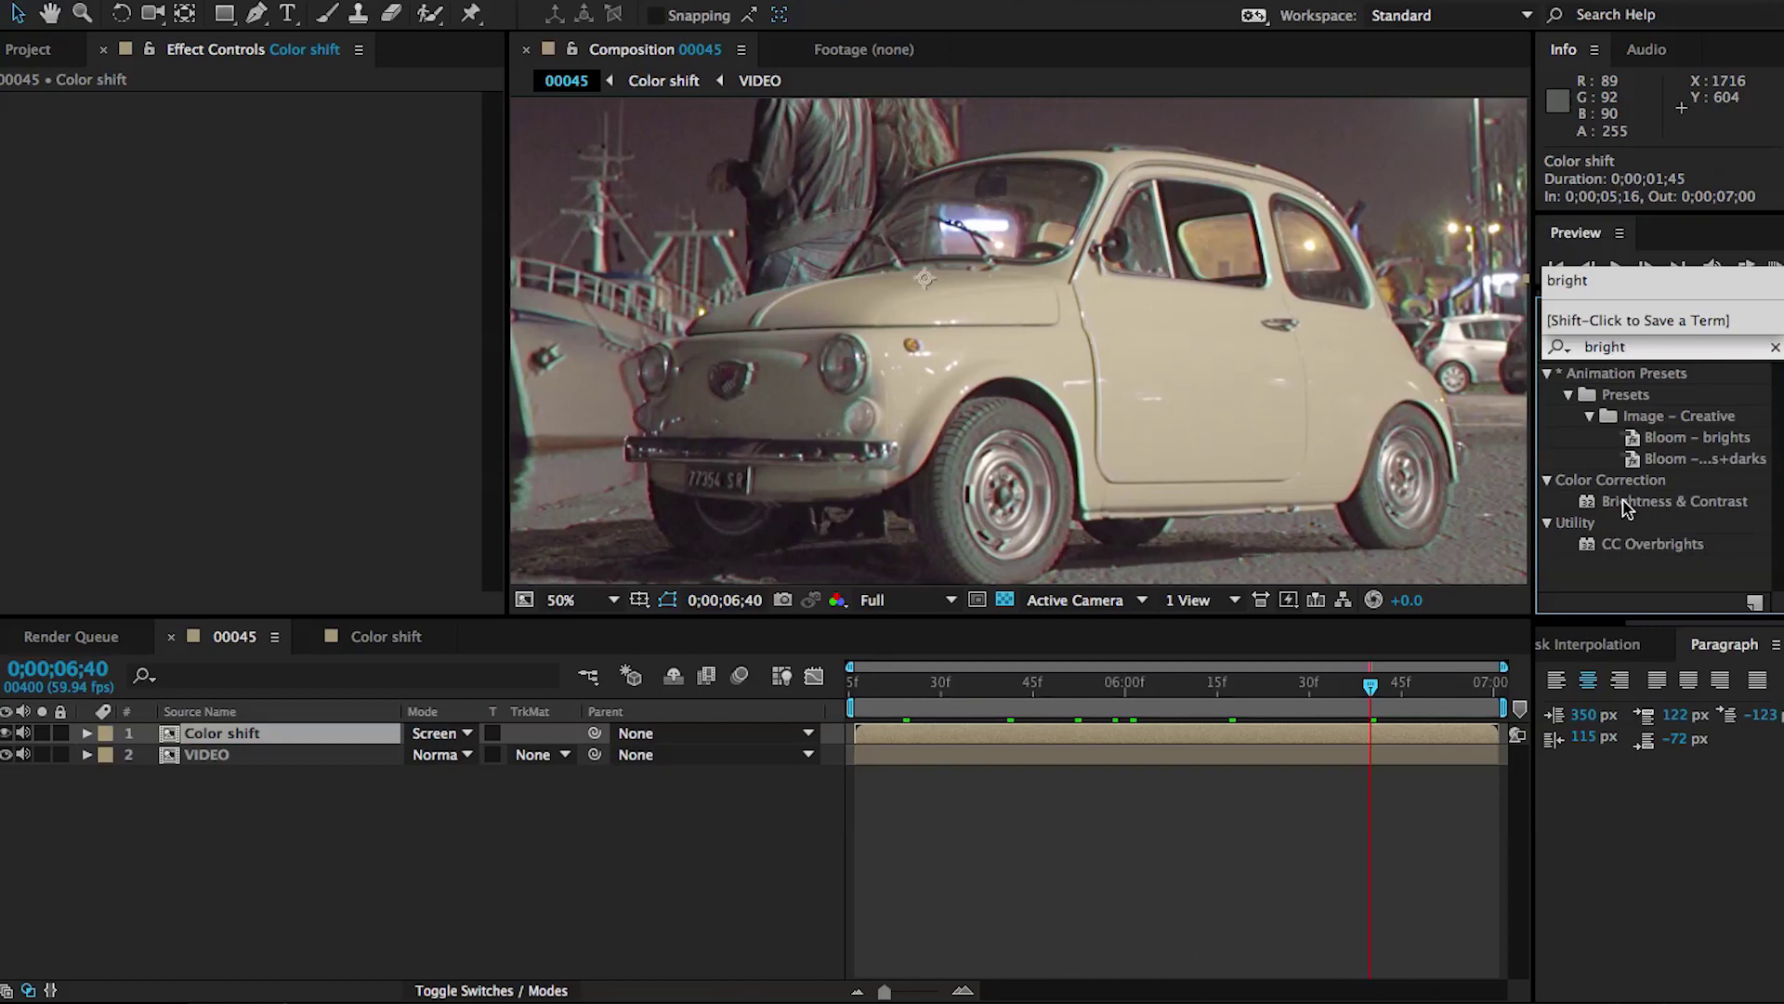
left_click_drag(1626, 506, 1321, 736)
left_click_drag(277, 123, 372, 146)
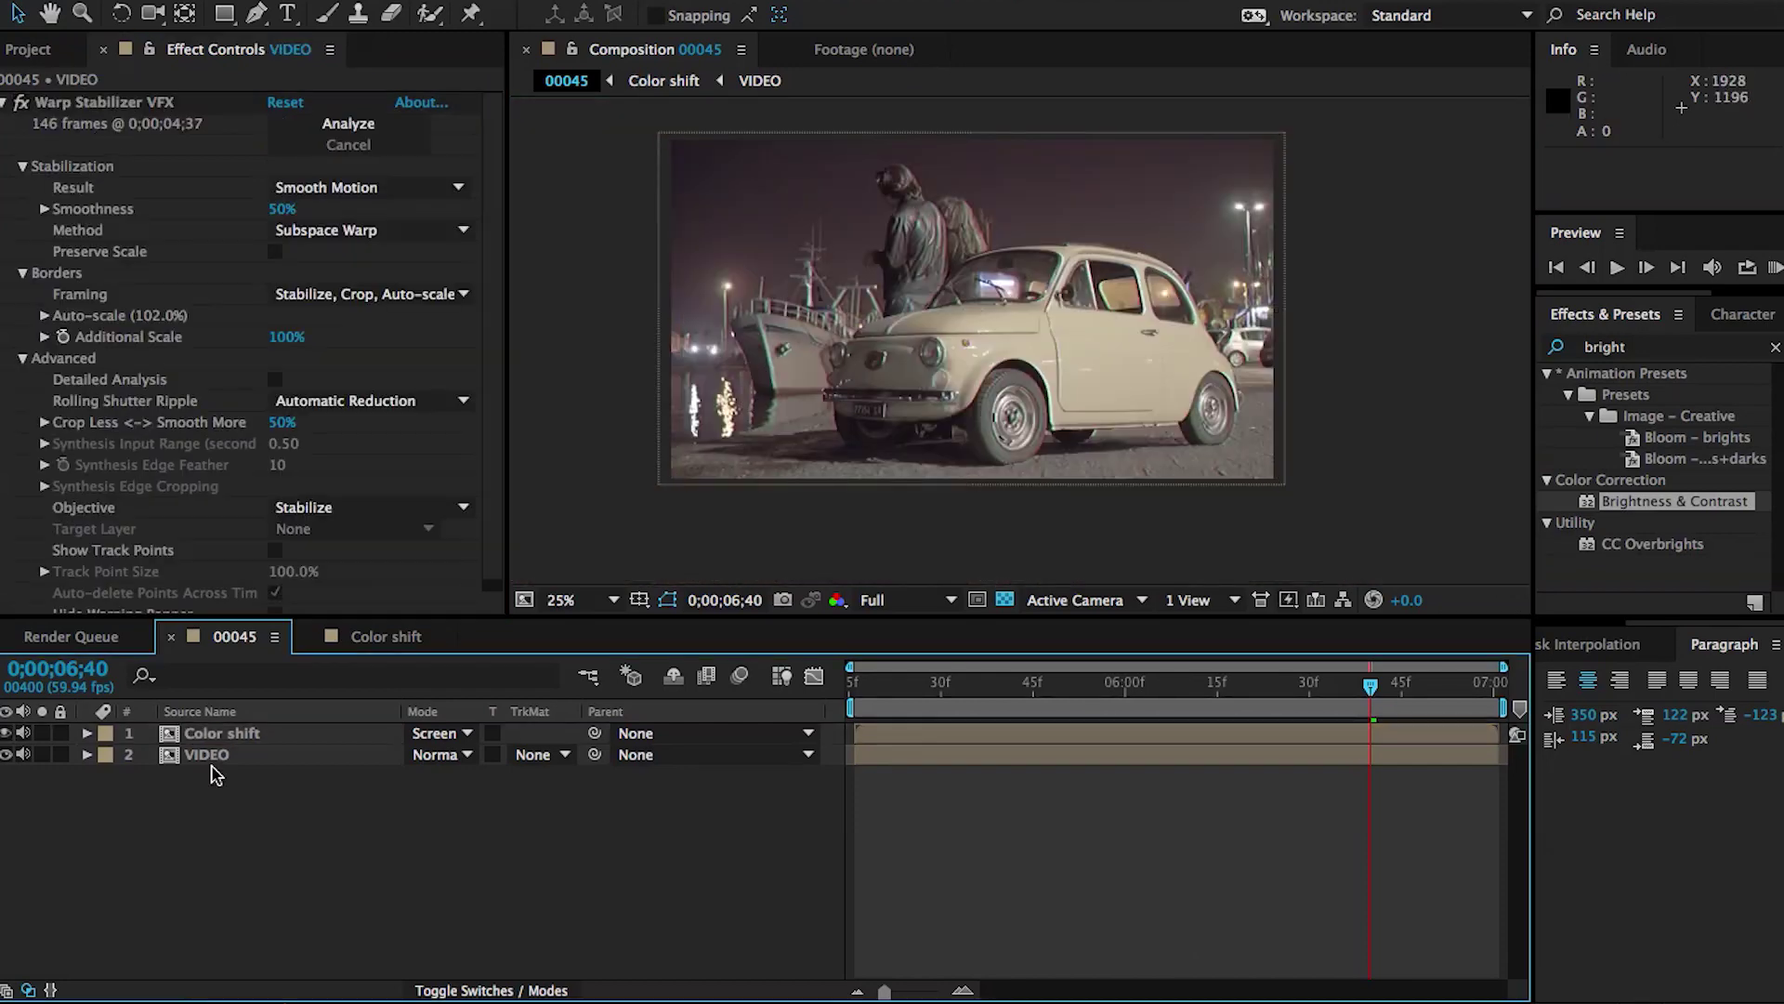
left_click(207, 754)
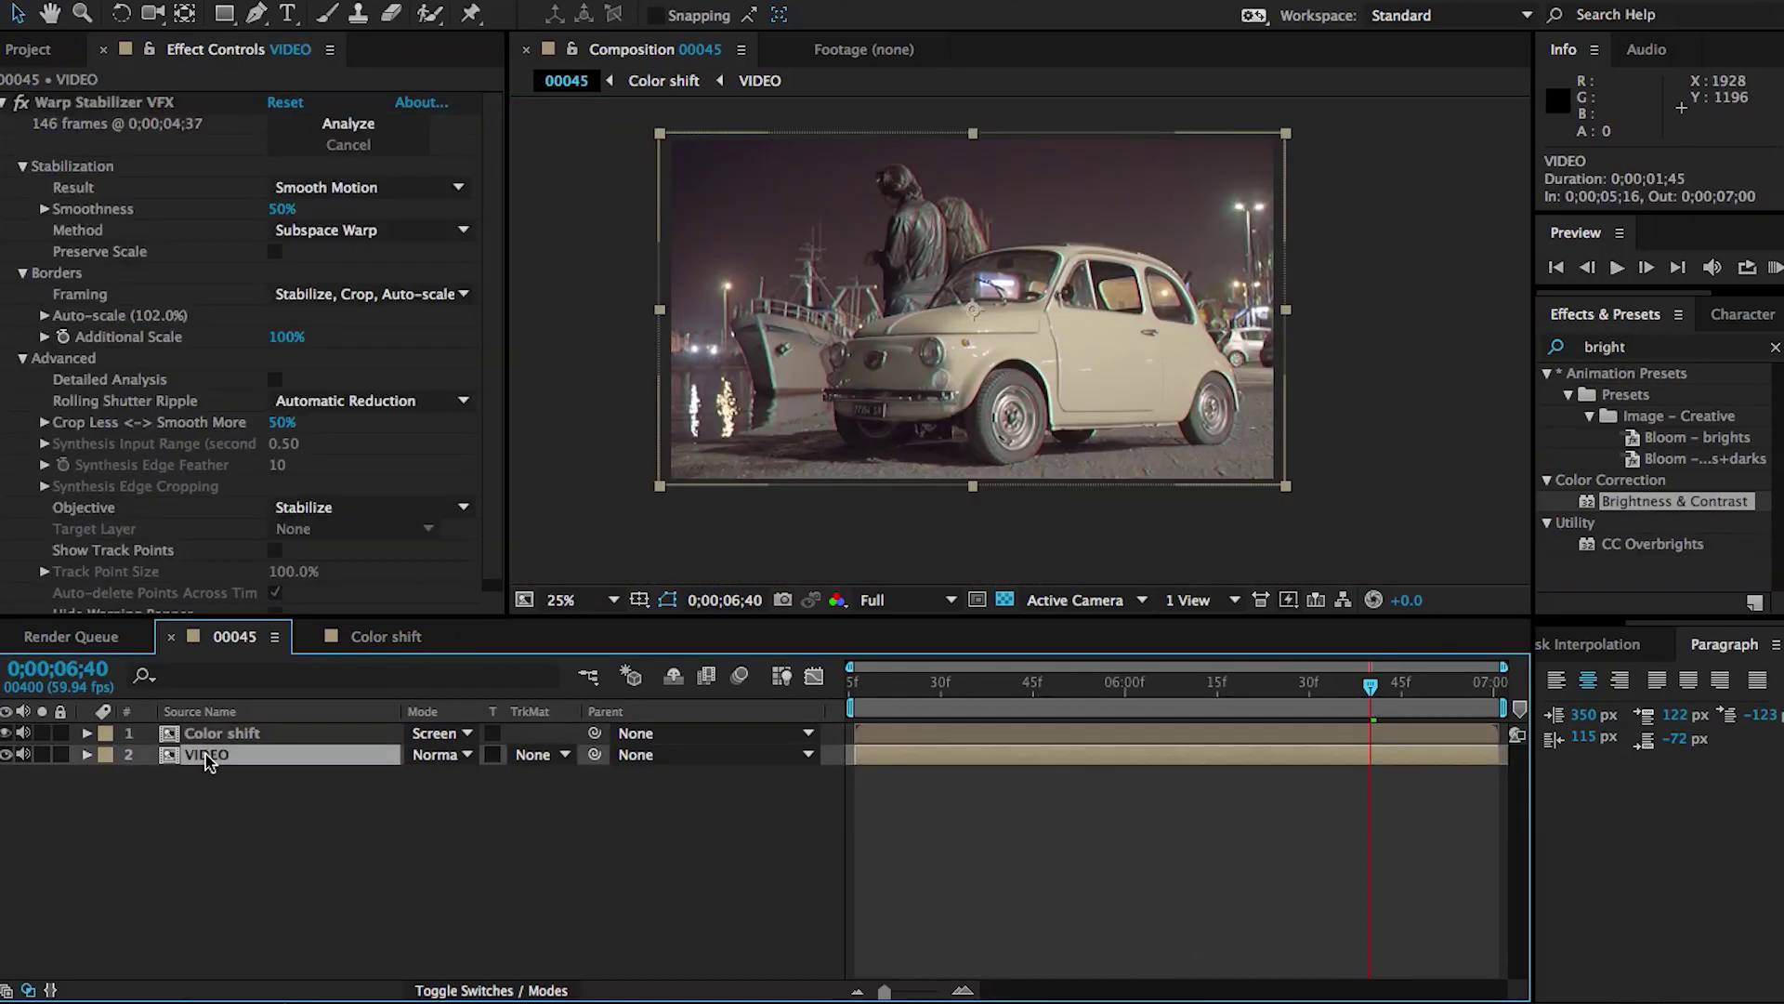
Duplicate the VIDEO layer and set the copy to Soft Light blending
key("ctrl+d")
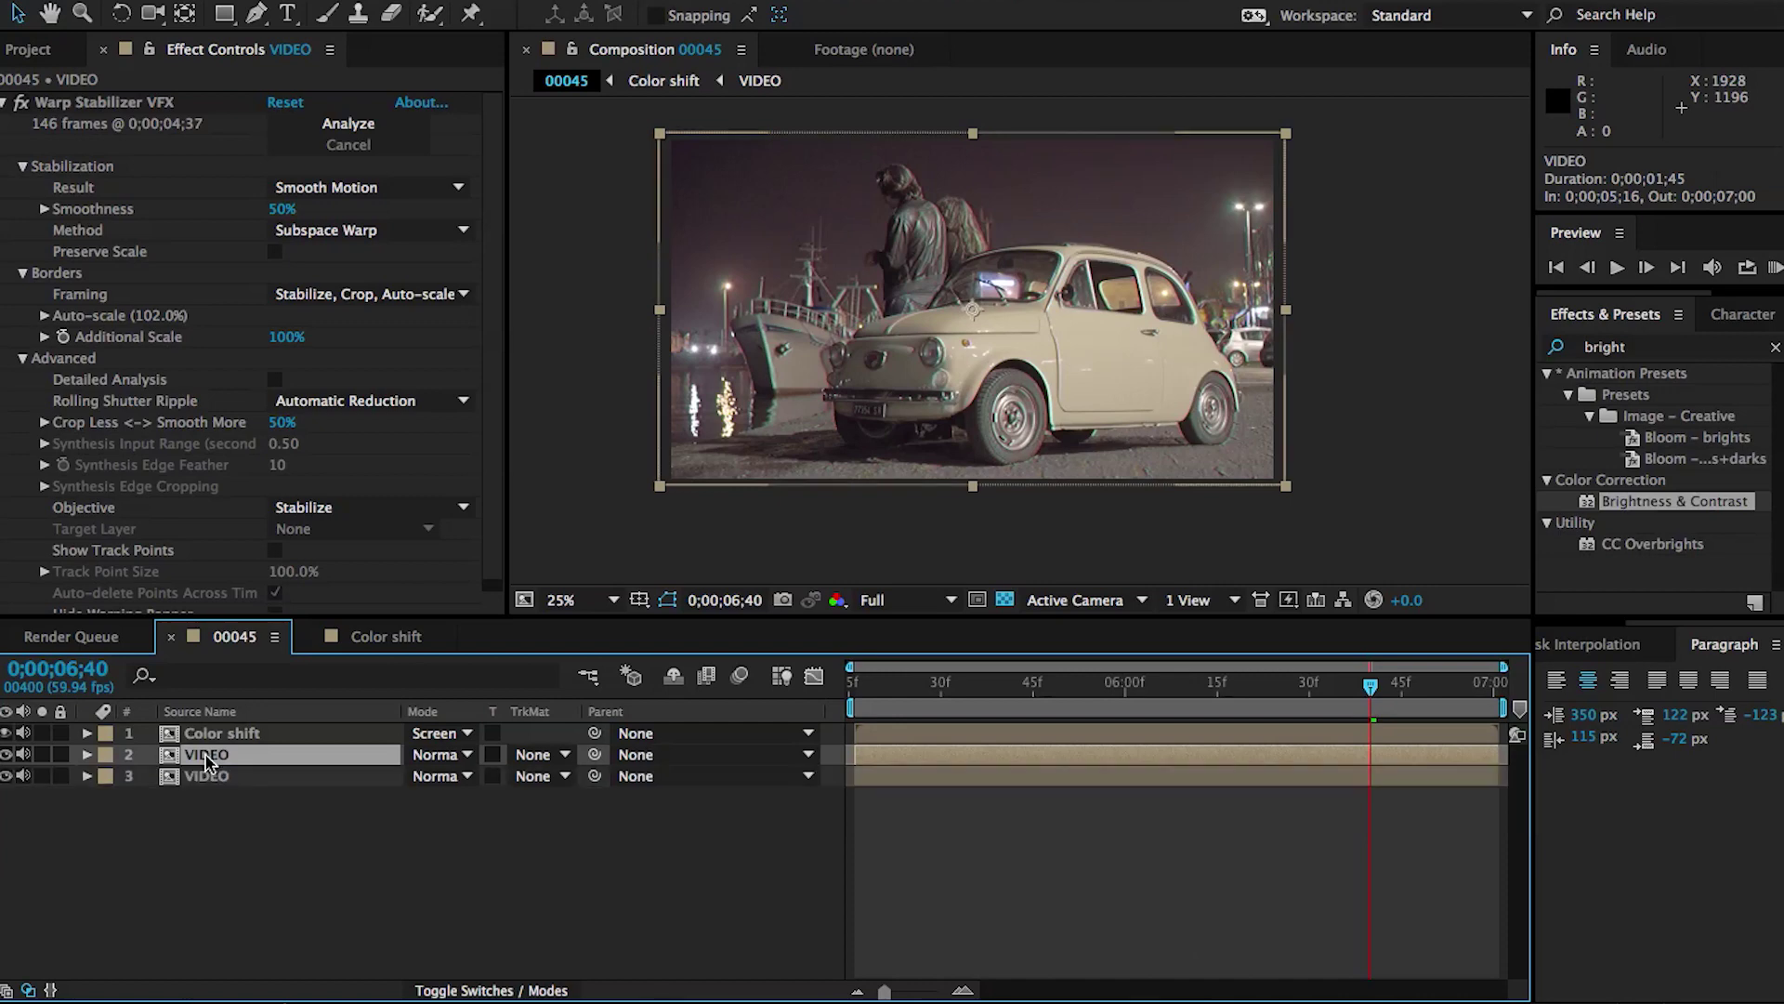
left_click(452, 757)
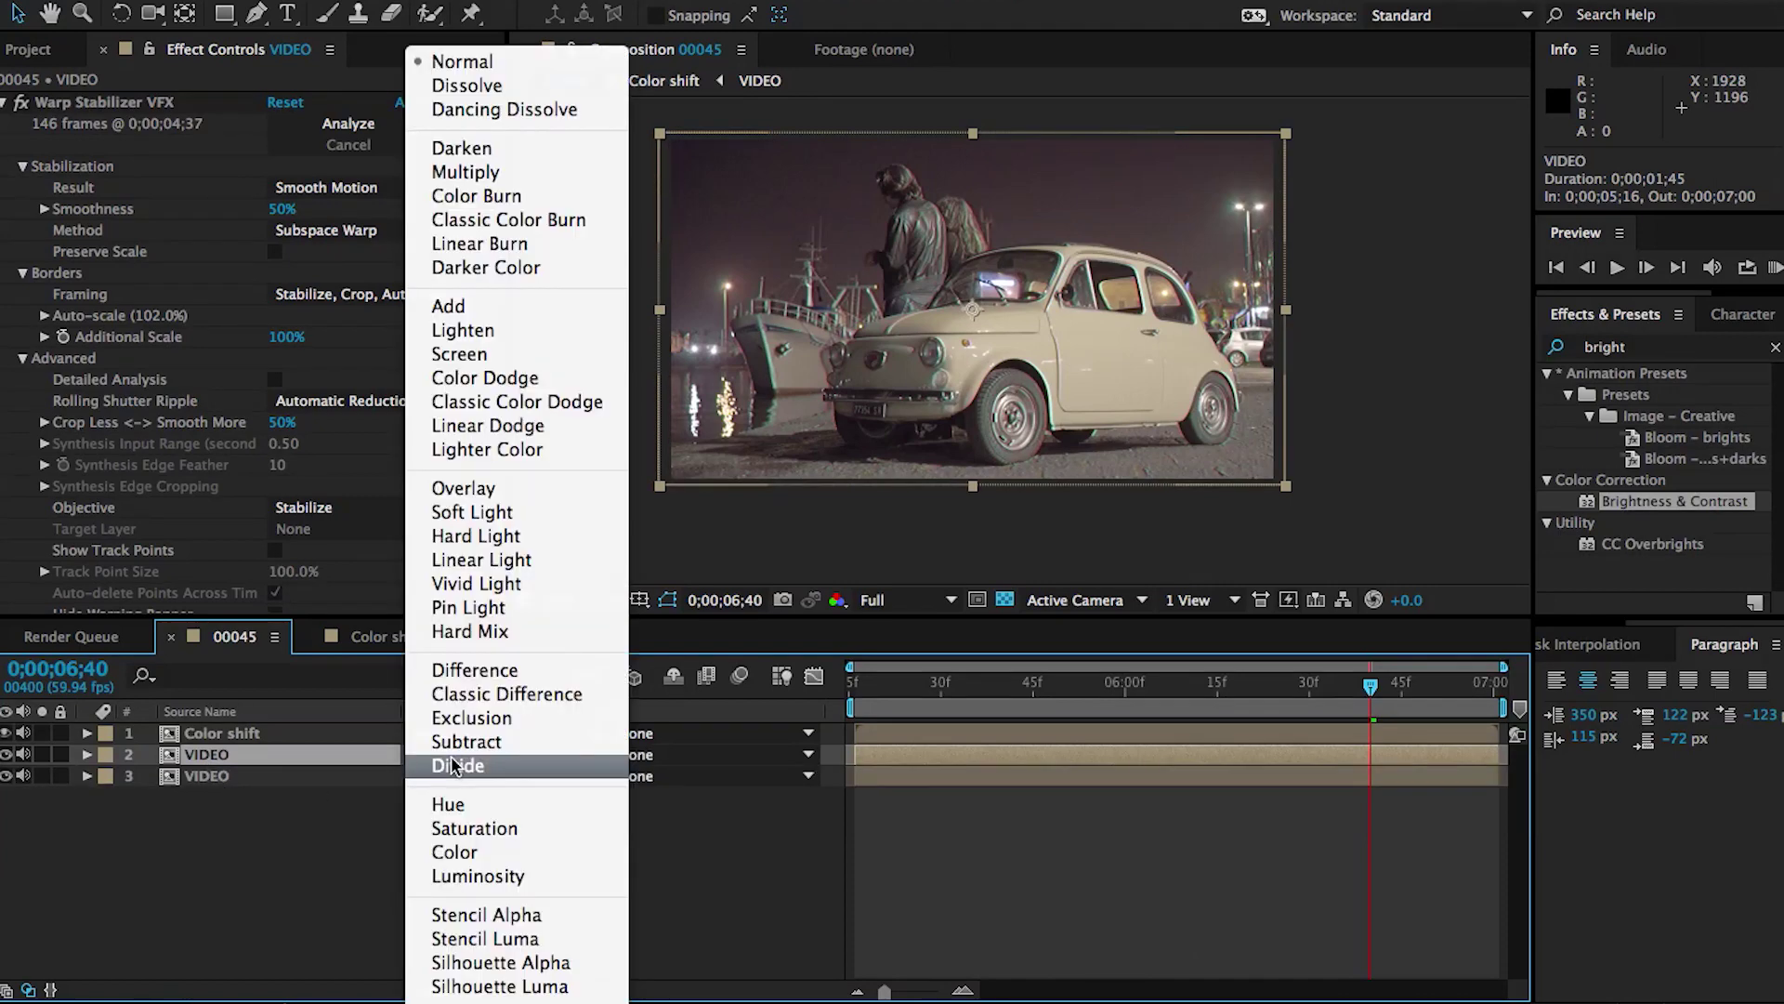
left_click(472, 512)
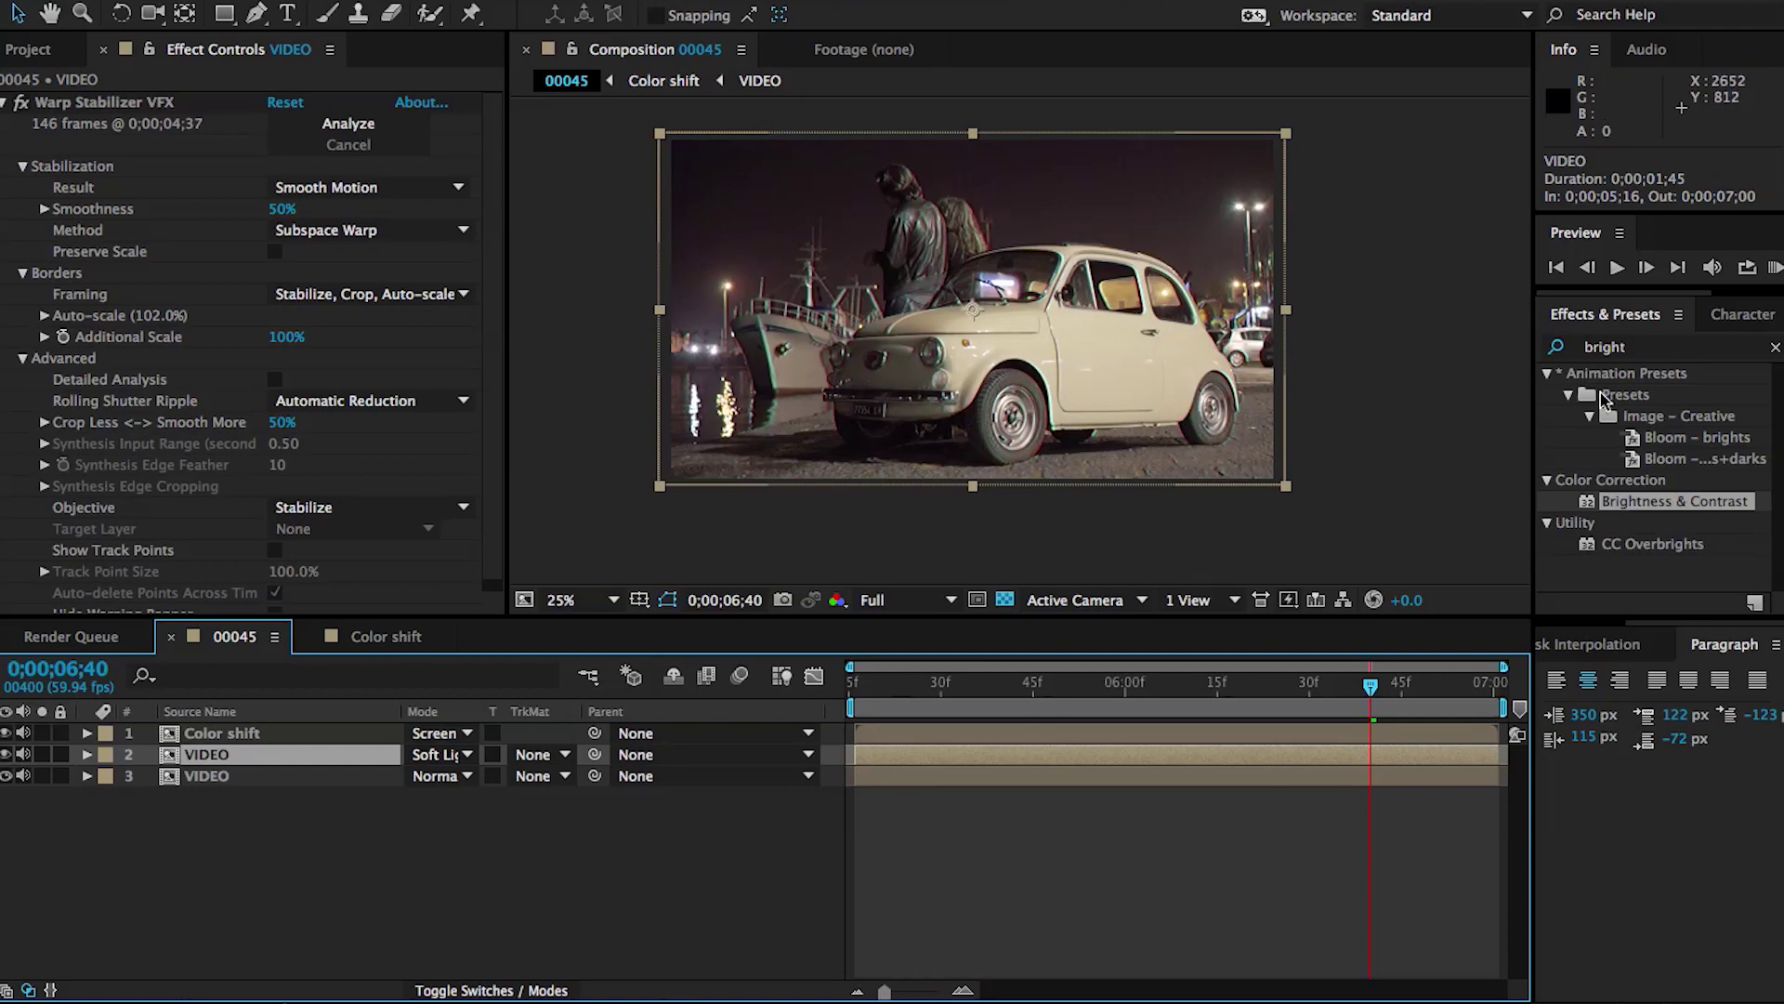
Apply the Tint effect to the Soft Light VIDEO copy
left_click(1633, 345)
type("tint")
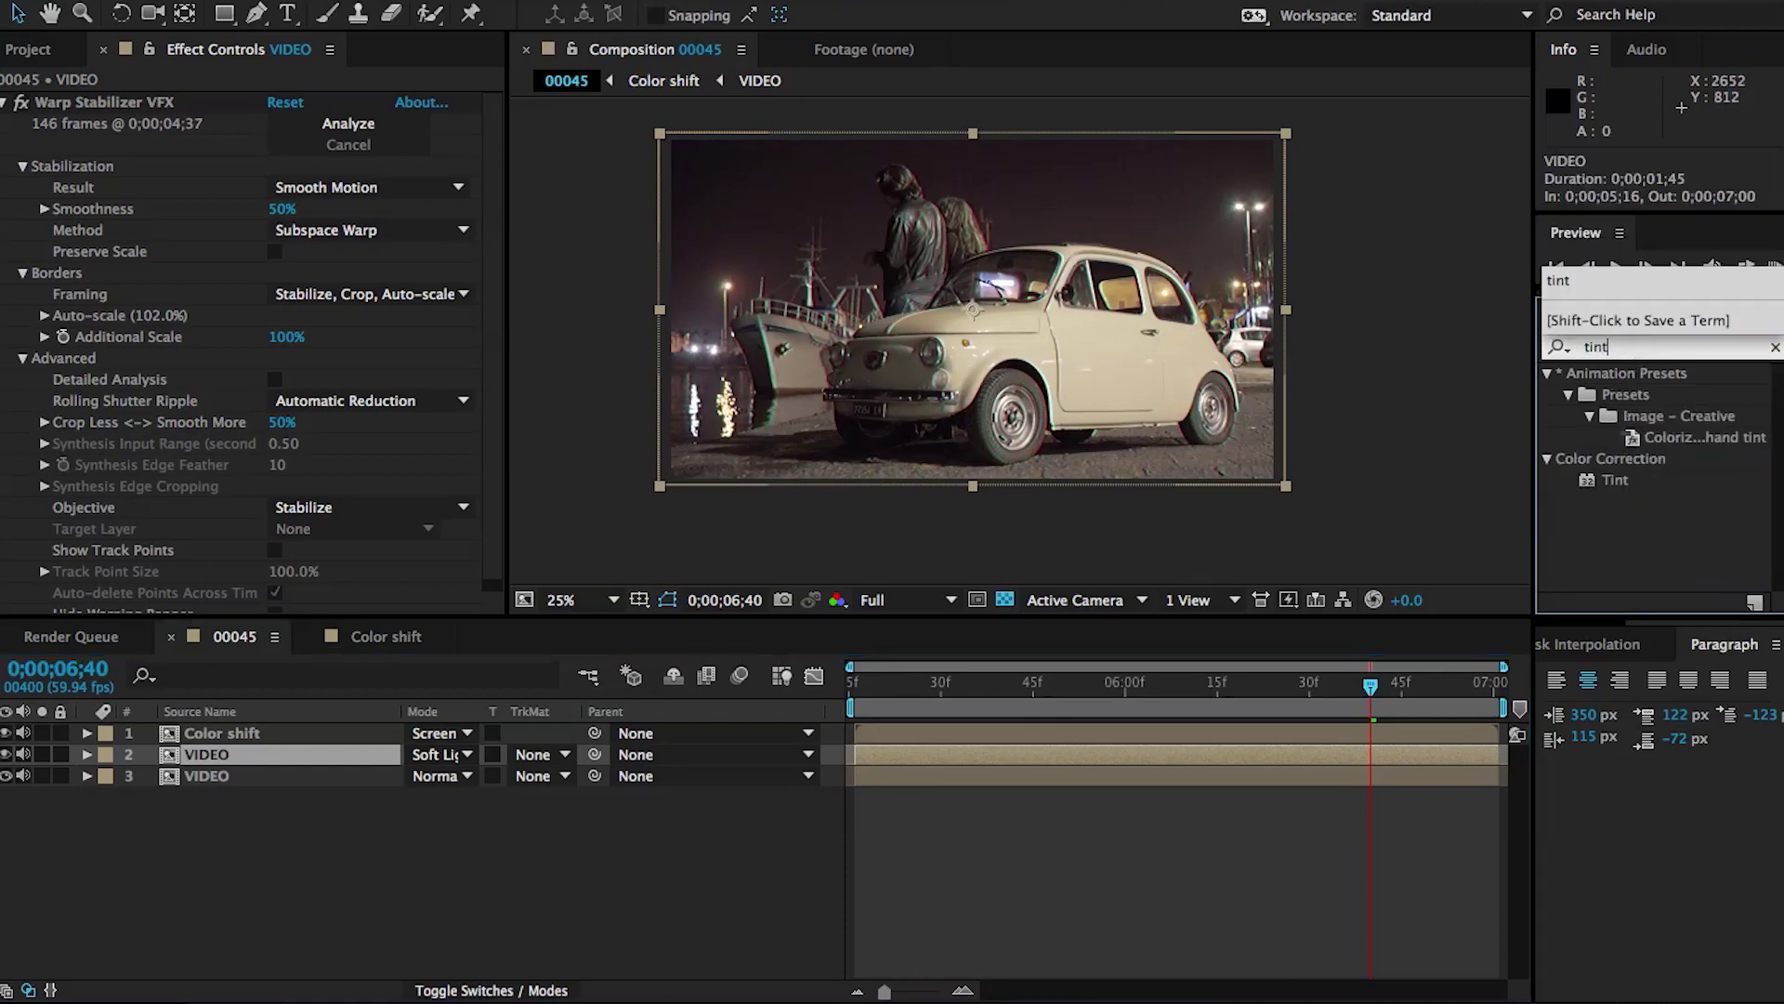
left_click_drag(1617, 480, 1308, 758)
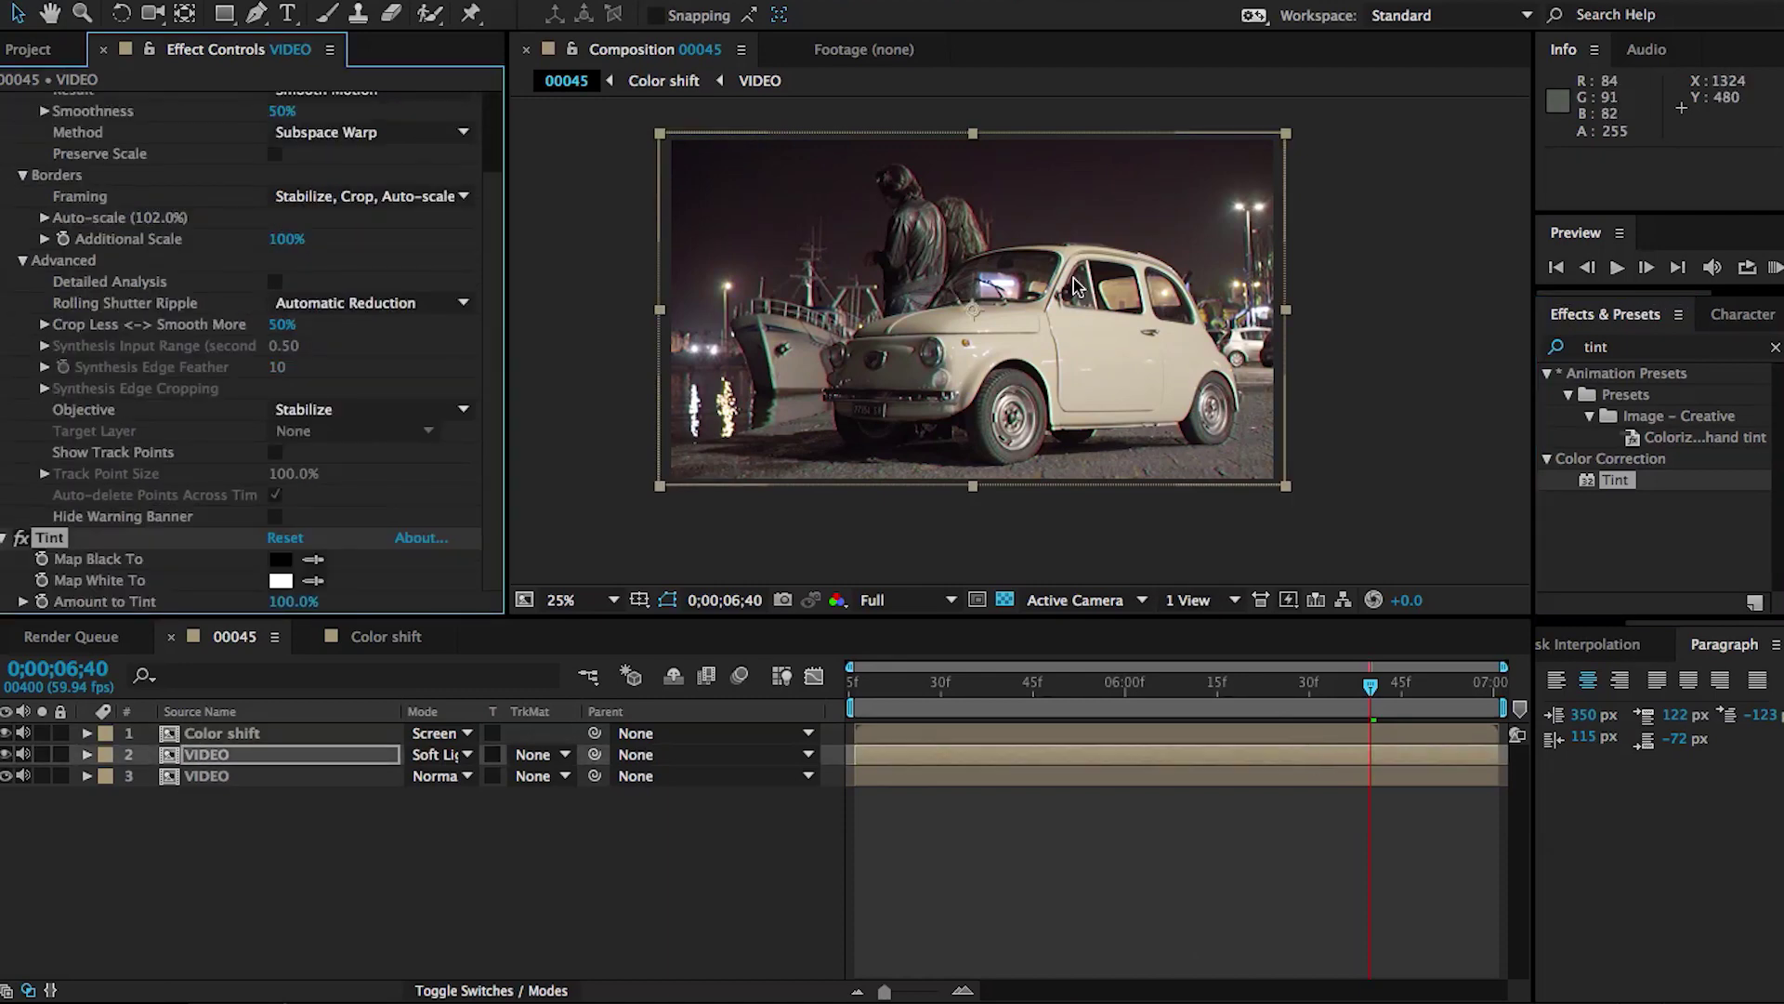
scroll(1056, 271, "up", 2)
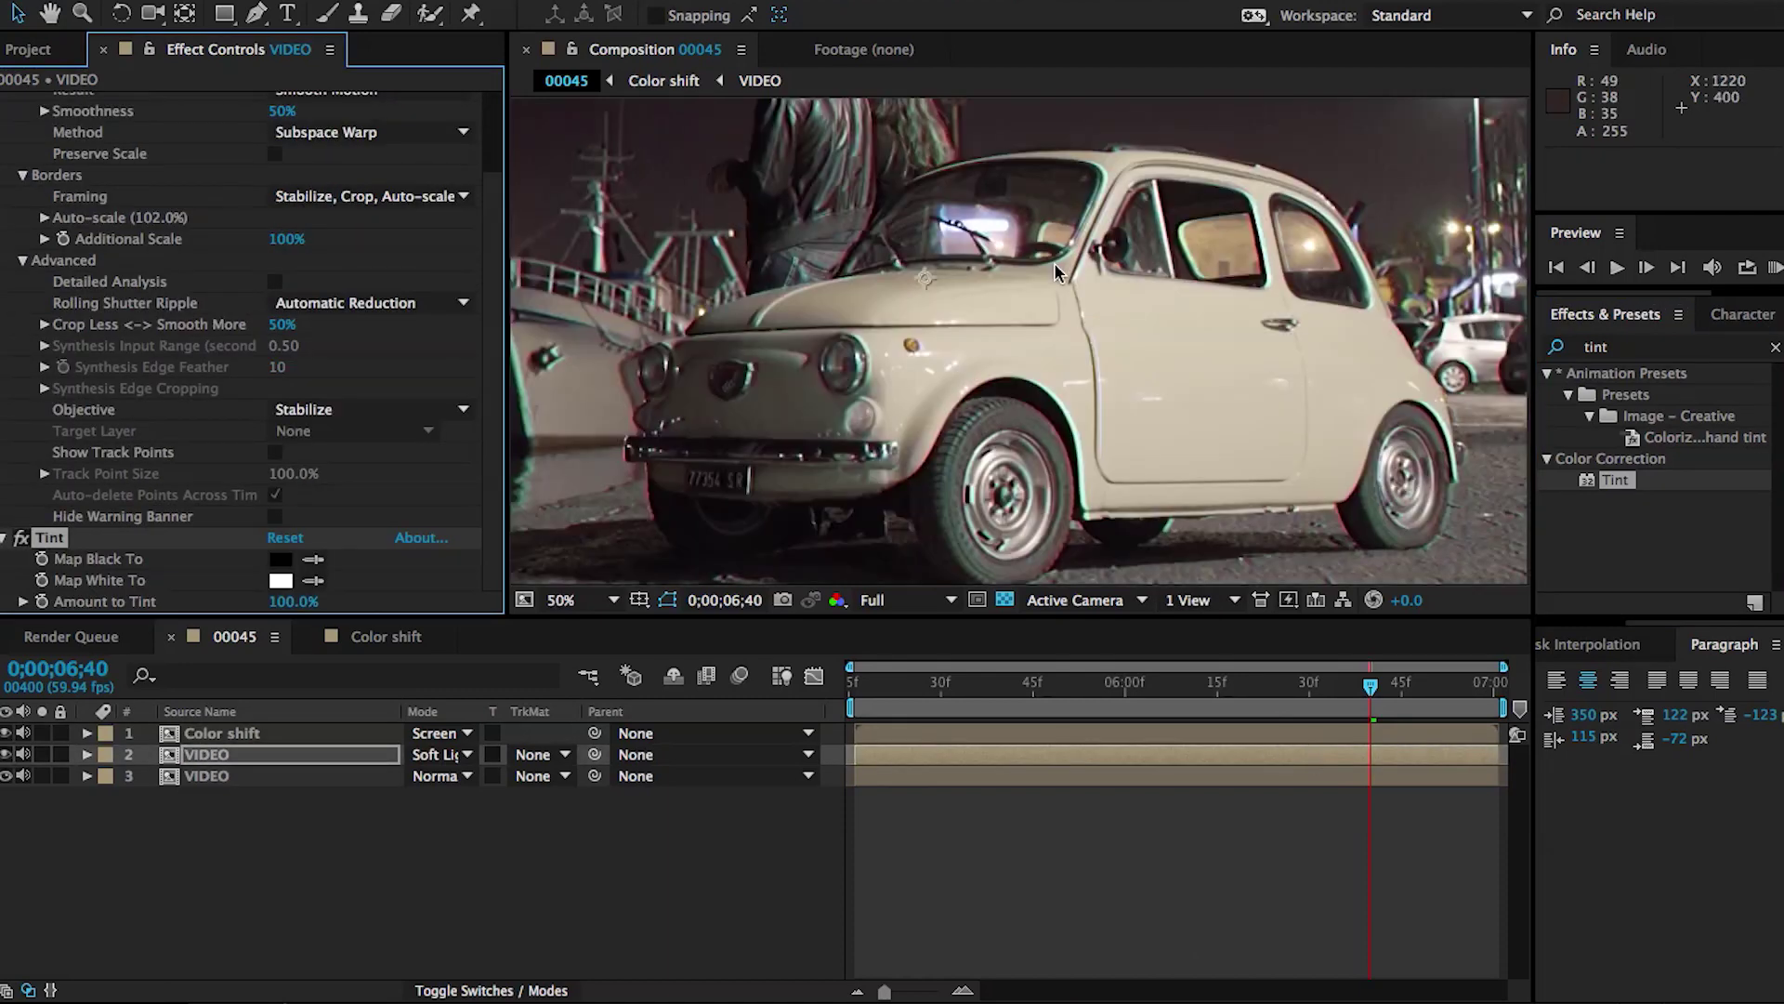
left_click(593, 845)
scroll(872, 358, "down", 2)
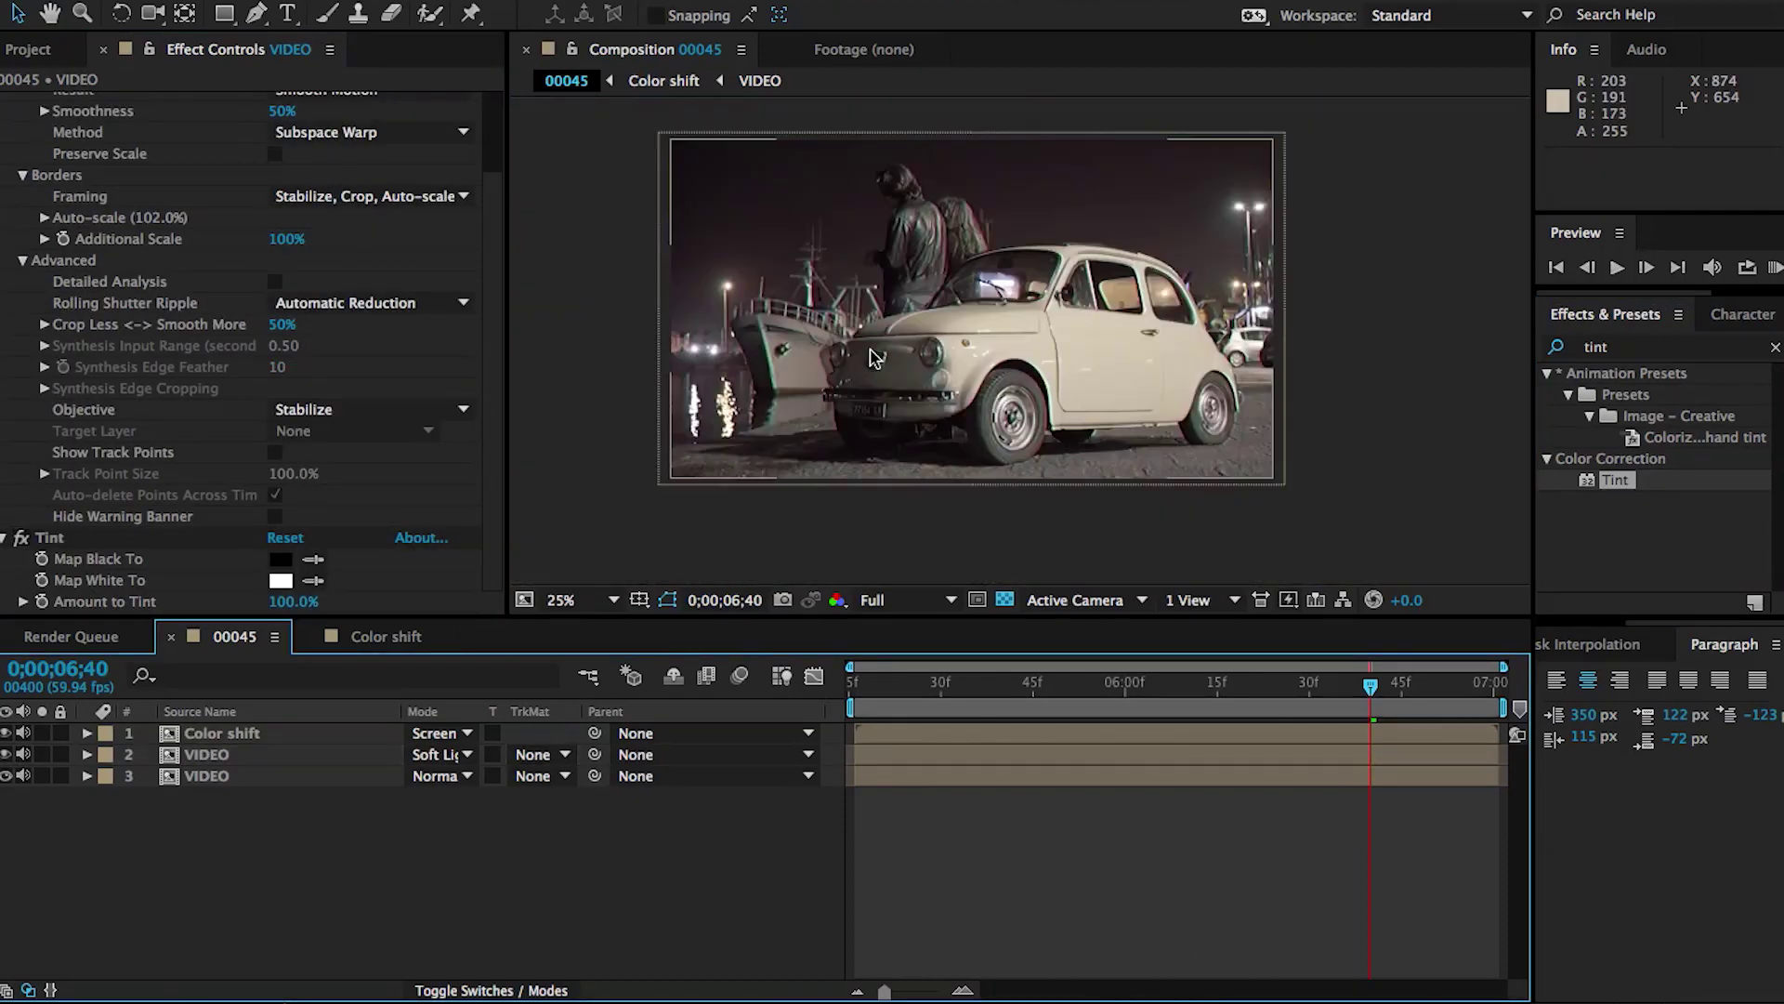
Rename the copy 'Contrast' and set its opacity to 60%
left_click(871, 358)
key("Return")
type("Contrast")
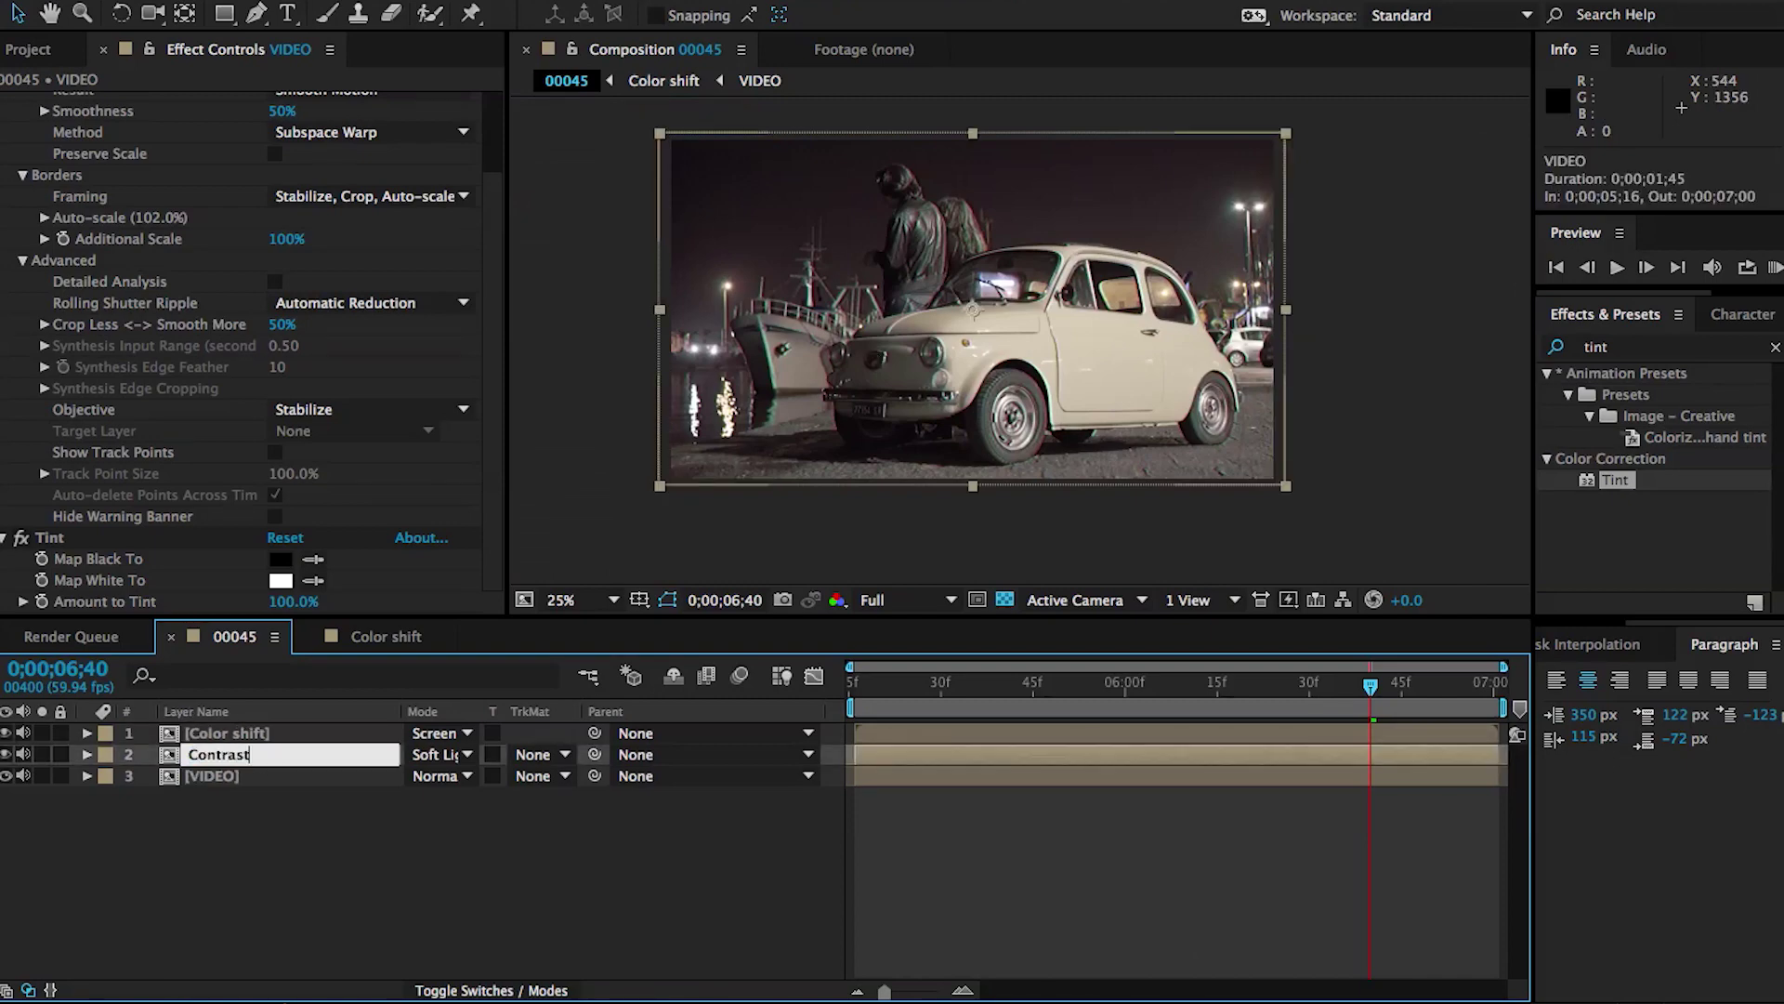
key("Return")
key("t")
left_click(430, 776)
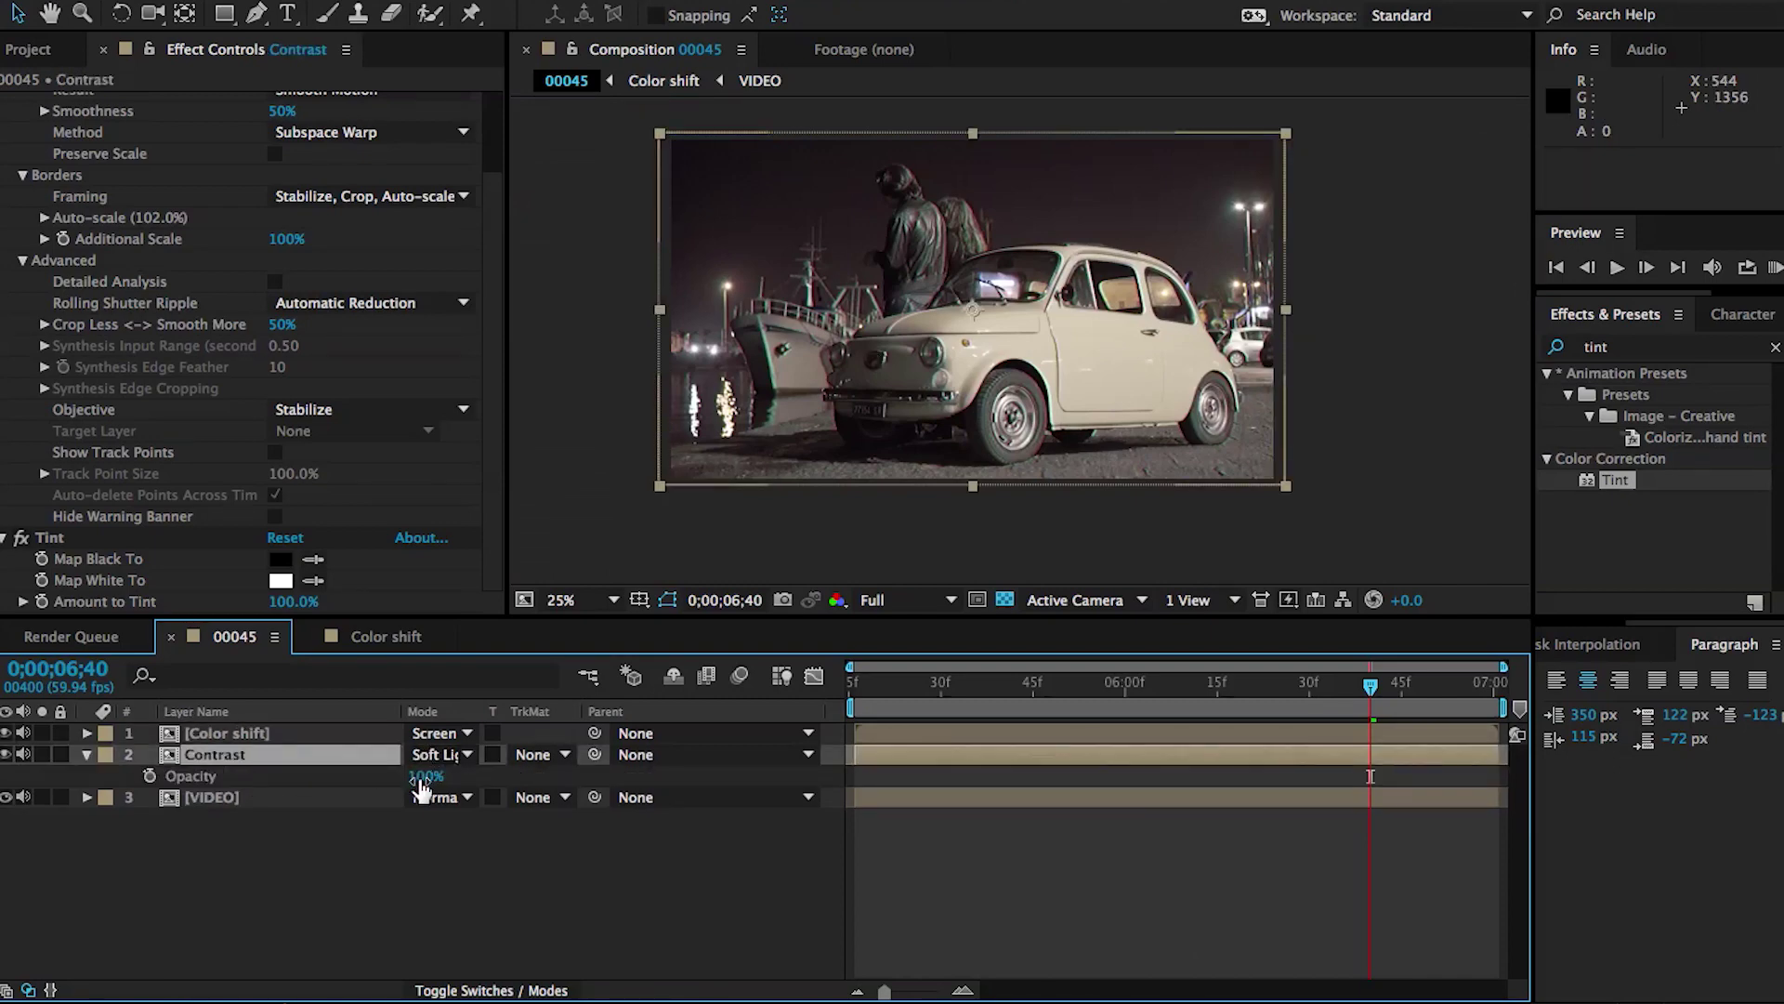
type("60")
key("Return")
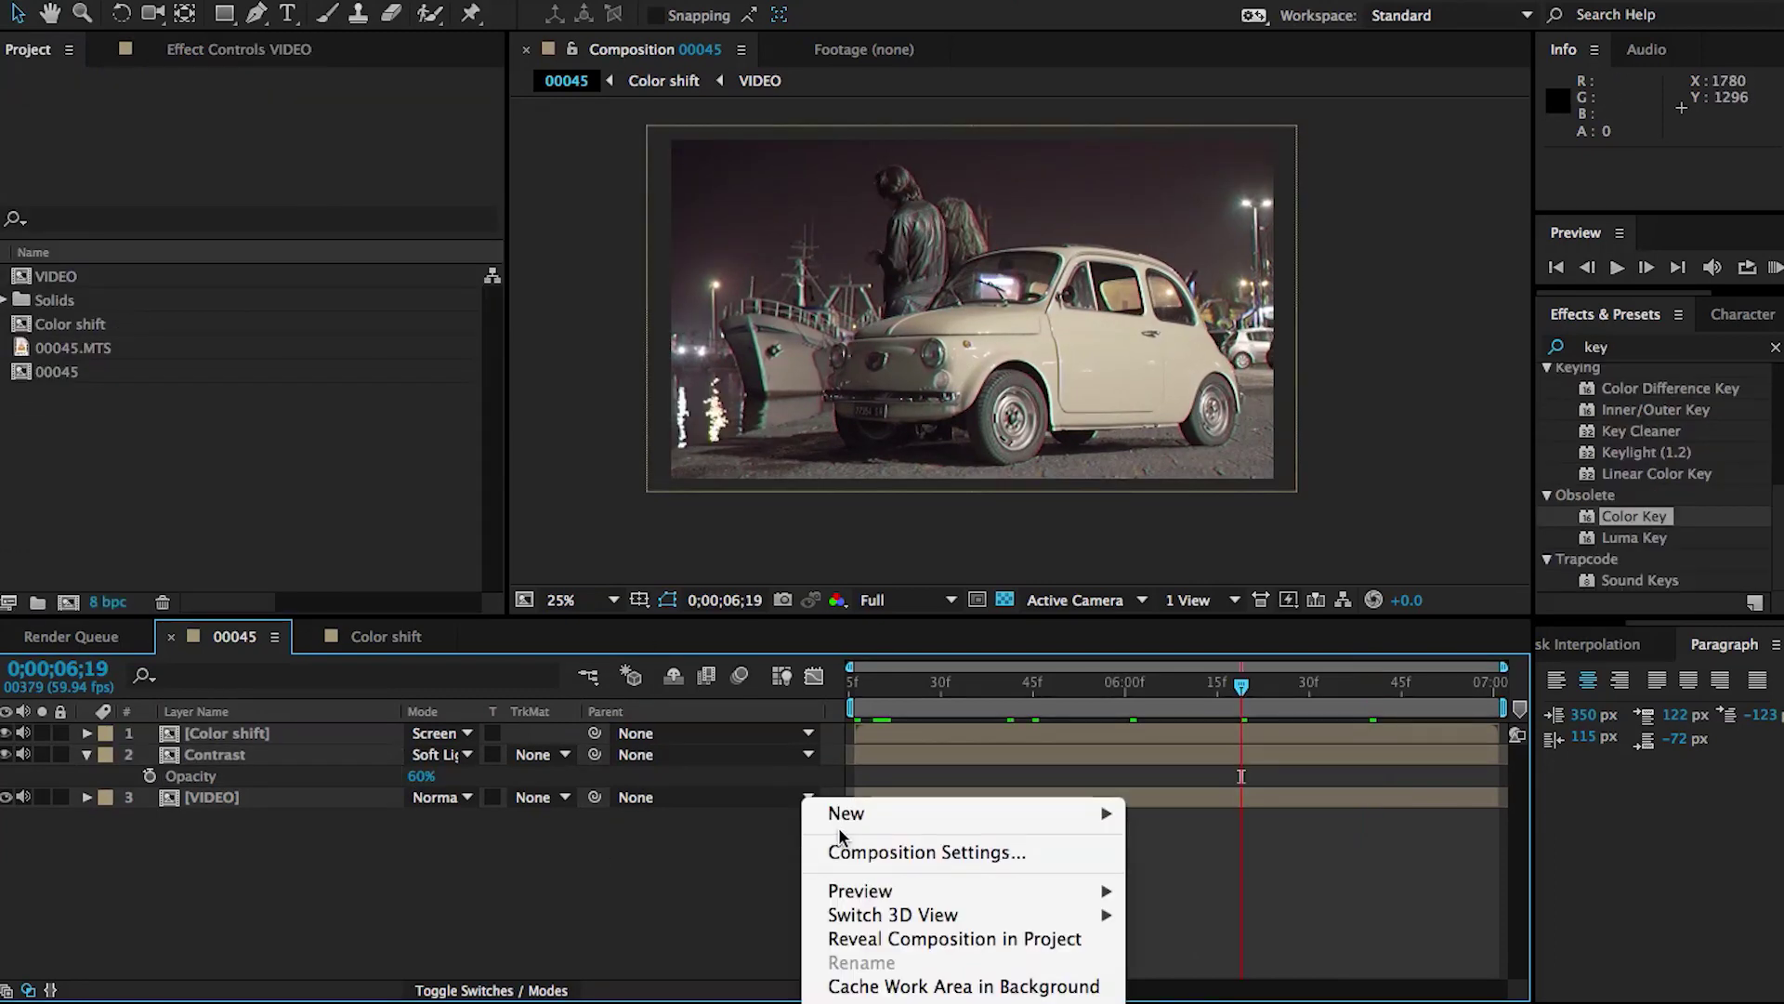
Create a new solid layer named 'TV distortion'
mouse_move(841, 823)
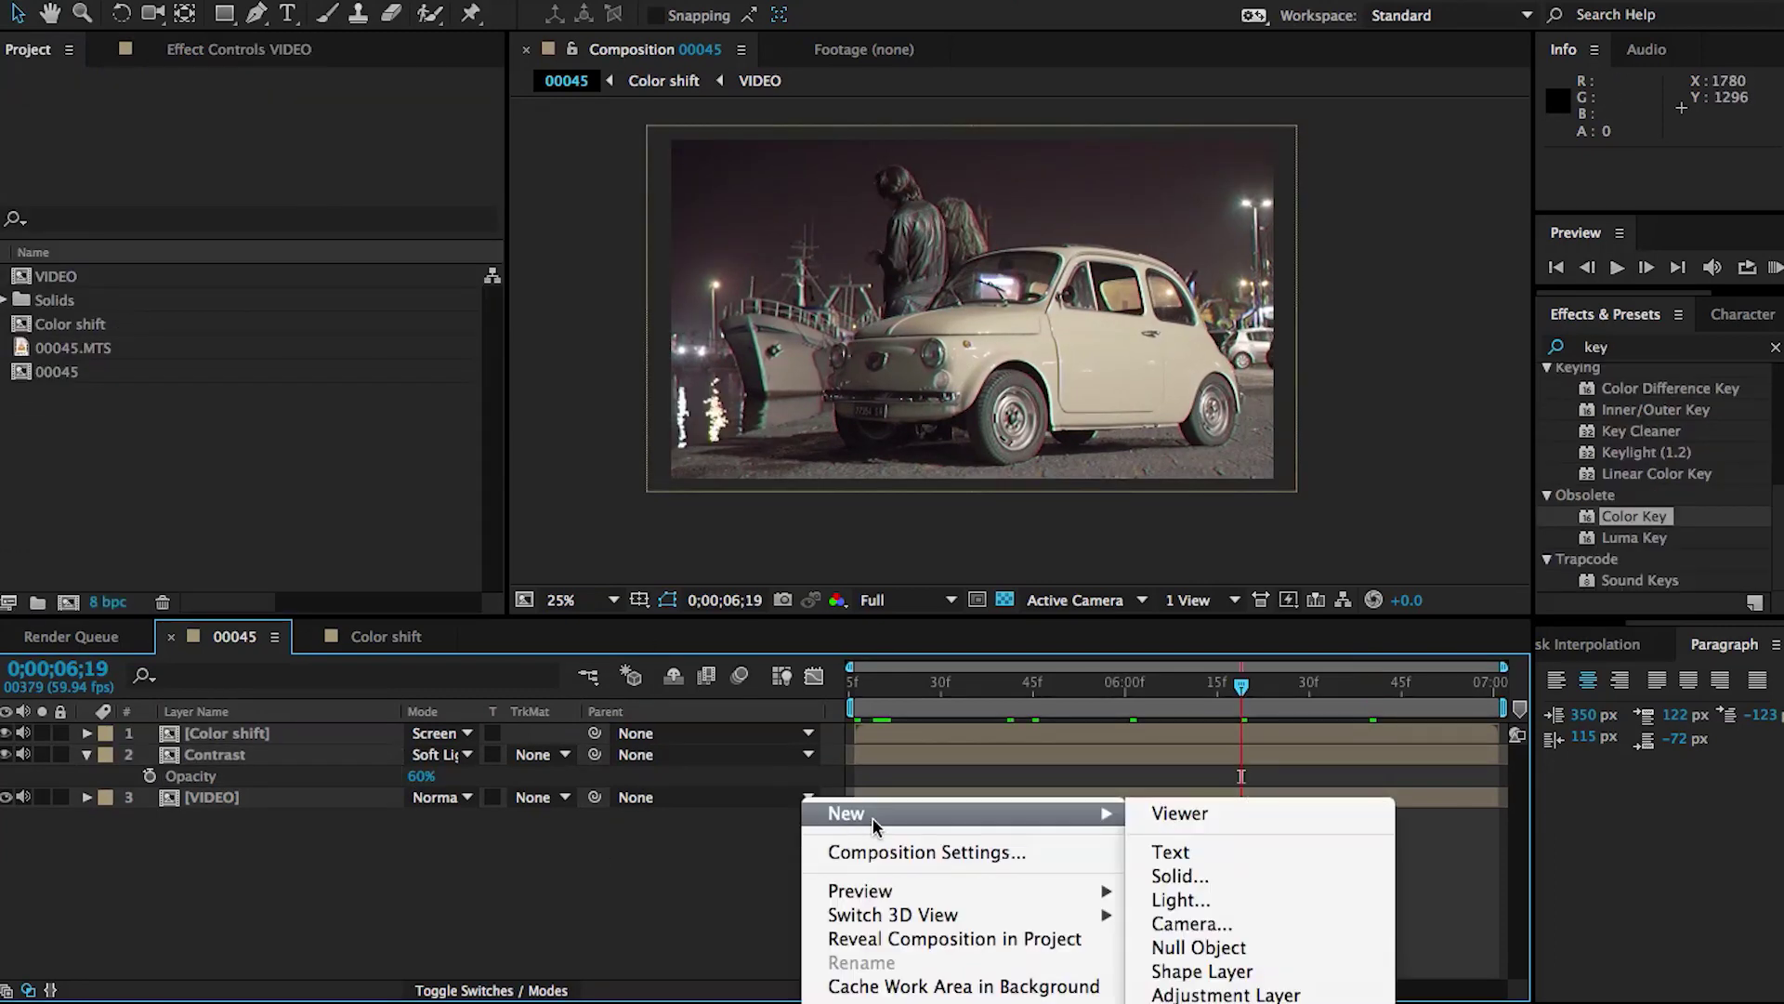
left_click(1158, 872)
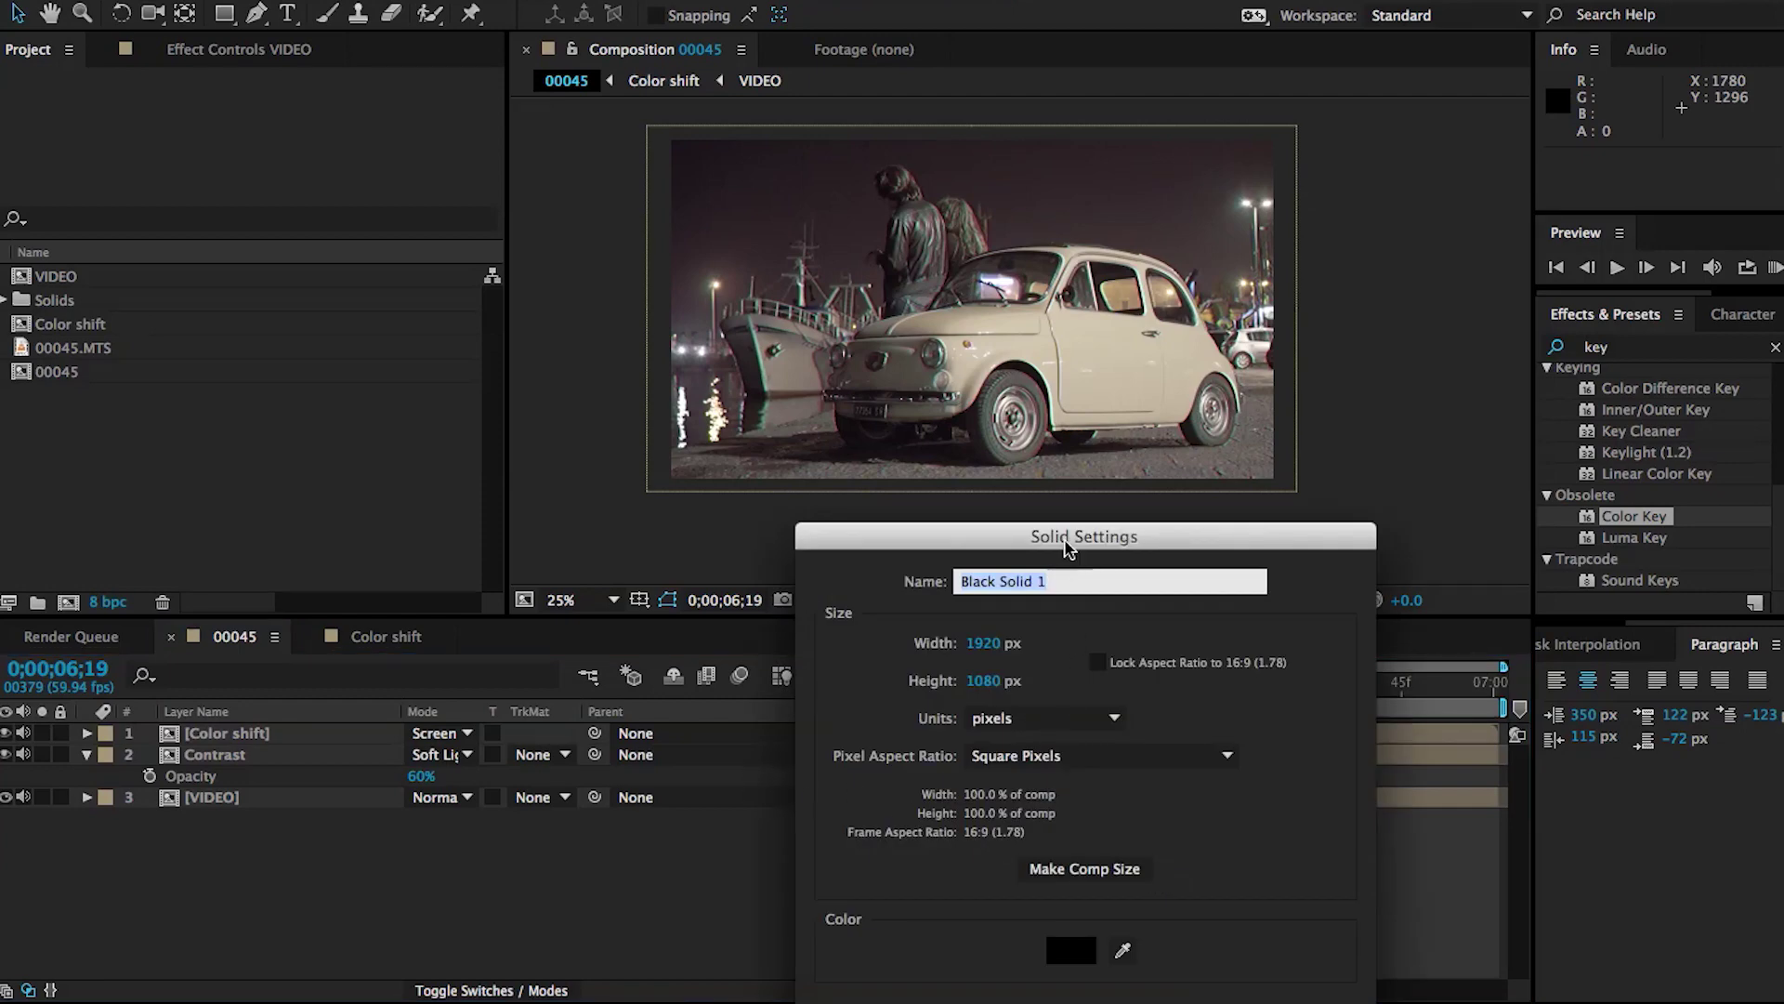
left_click_drag(1069, 548, 861, 235)
type("TV distortion")
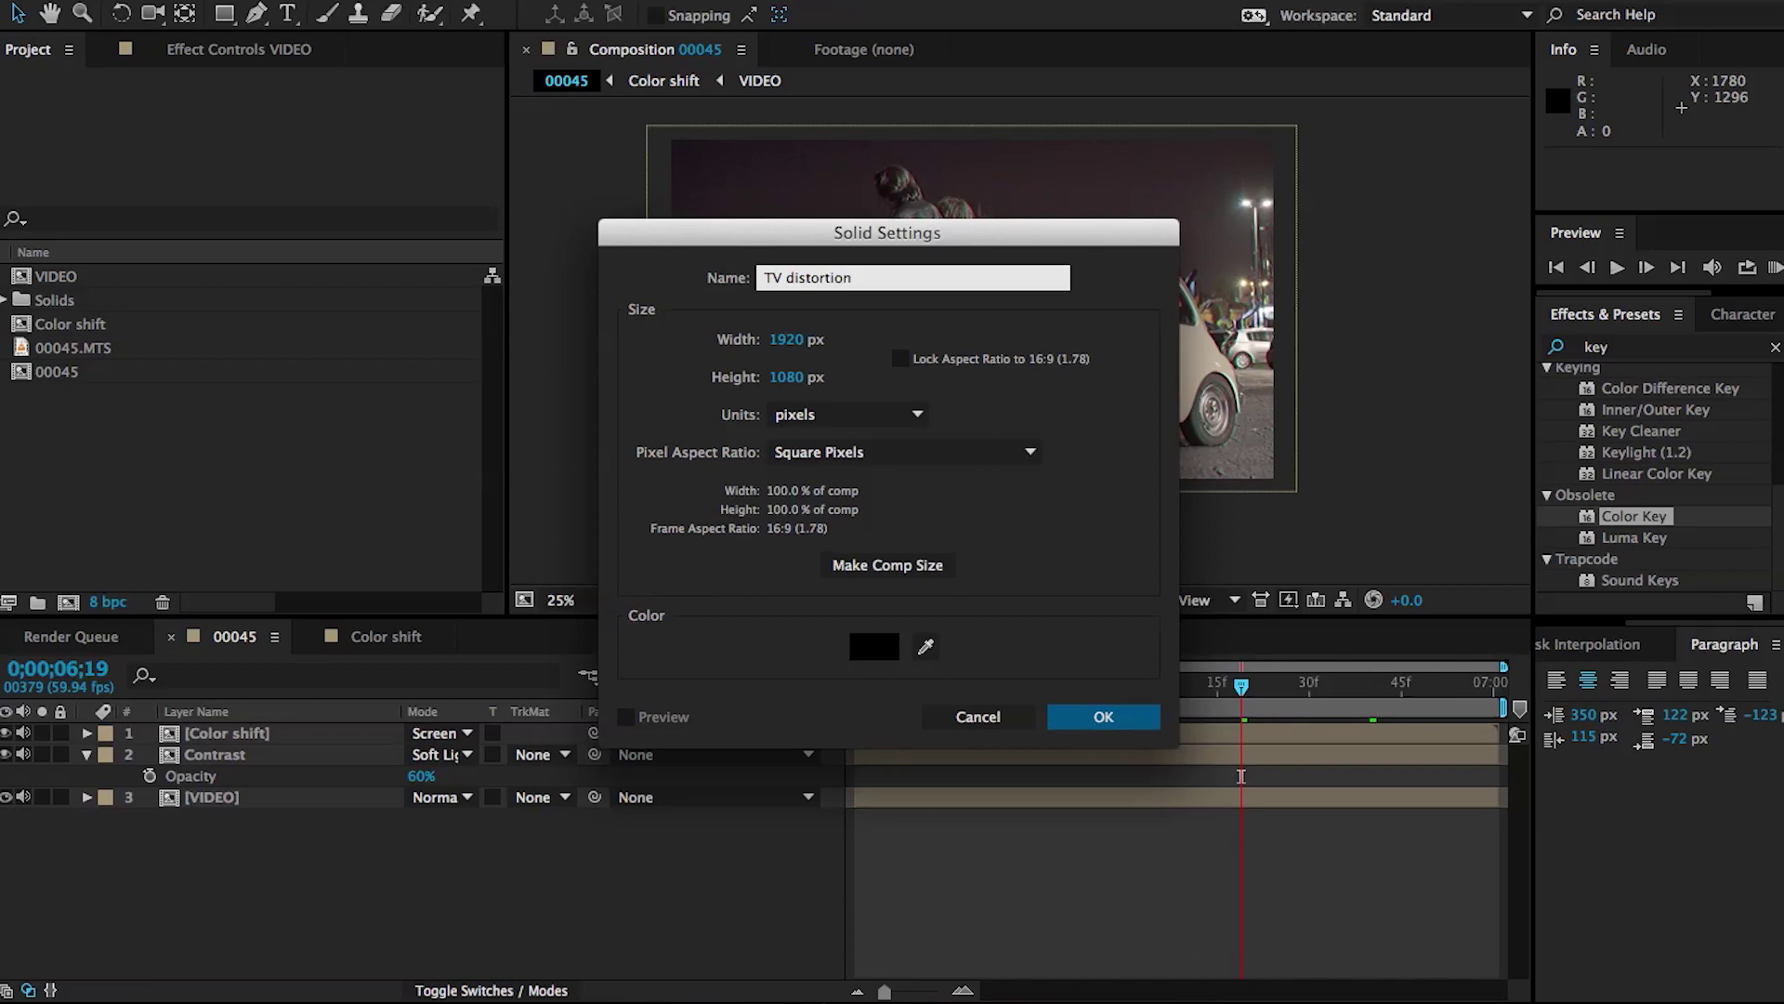
key("Return")
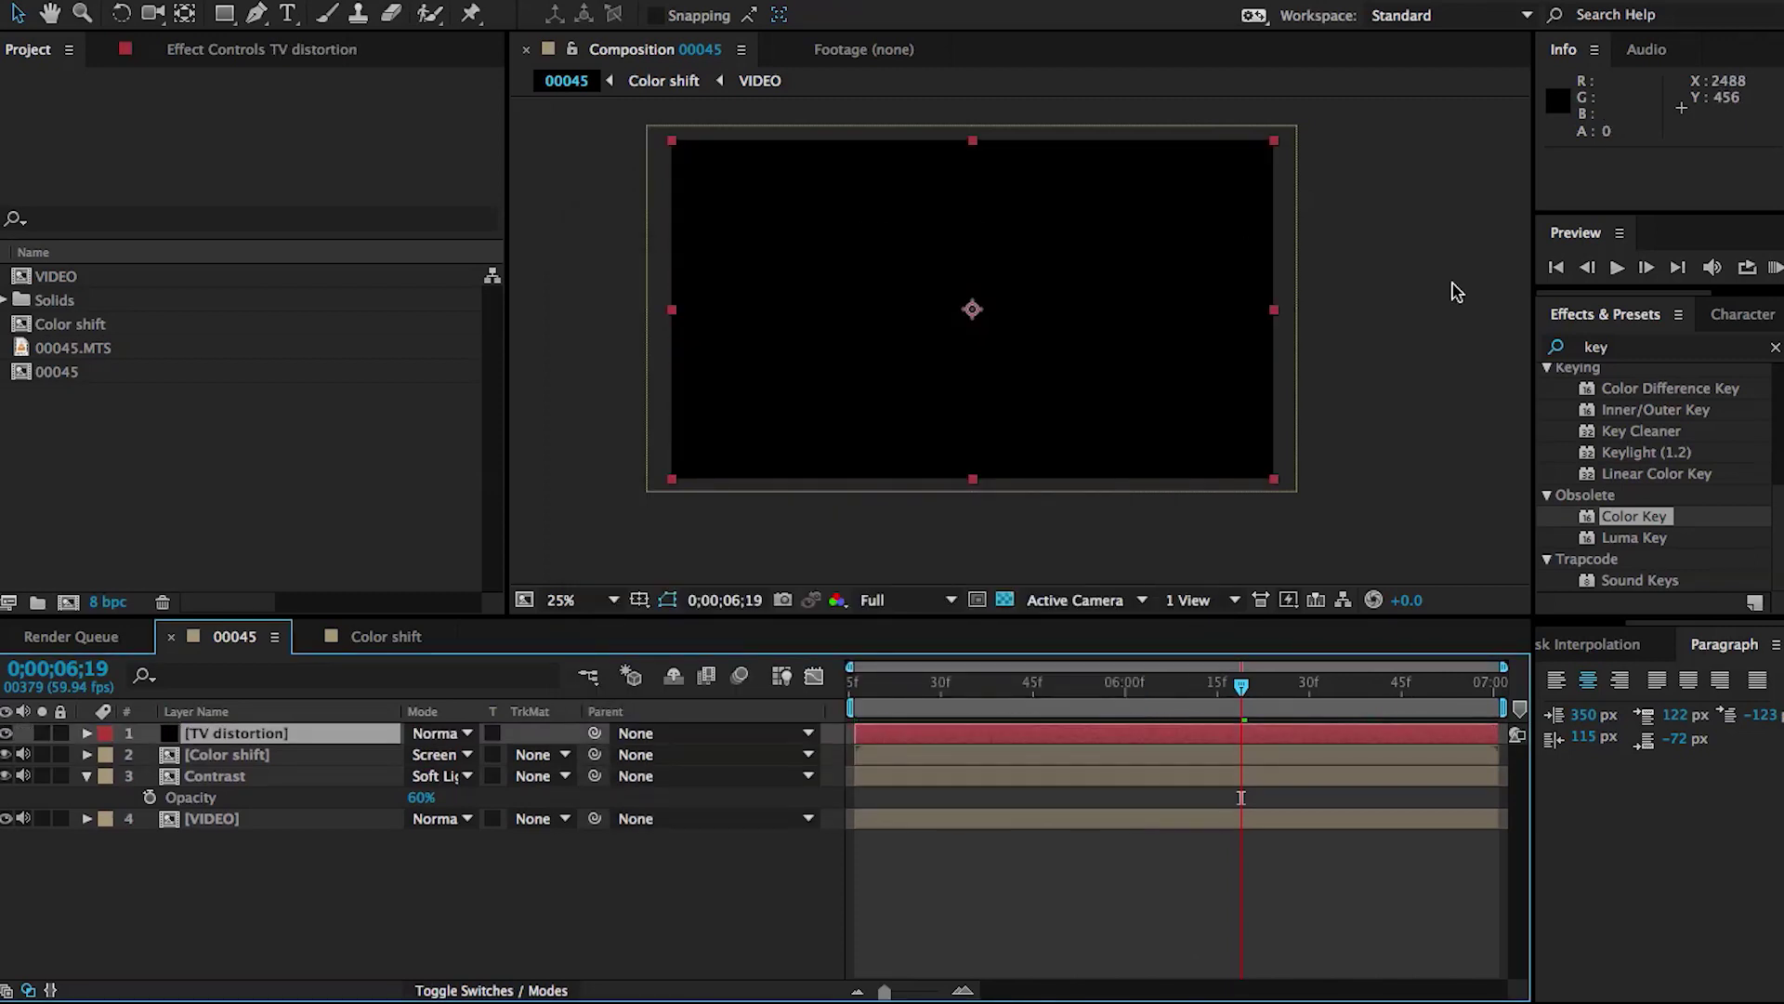
Apply the Bad TV 3 – weak preset to the TV distortion solid and scrub to preview it
left_click(1664, 349)
type("bad")
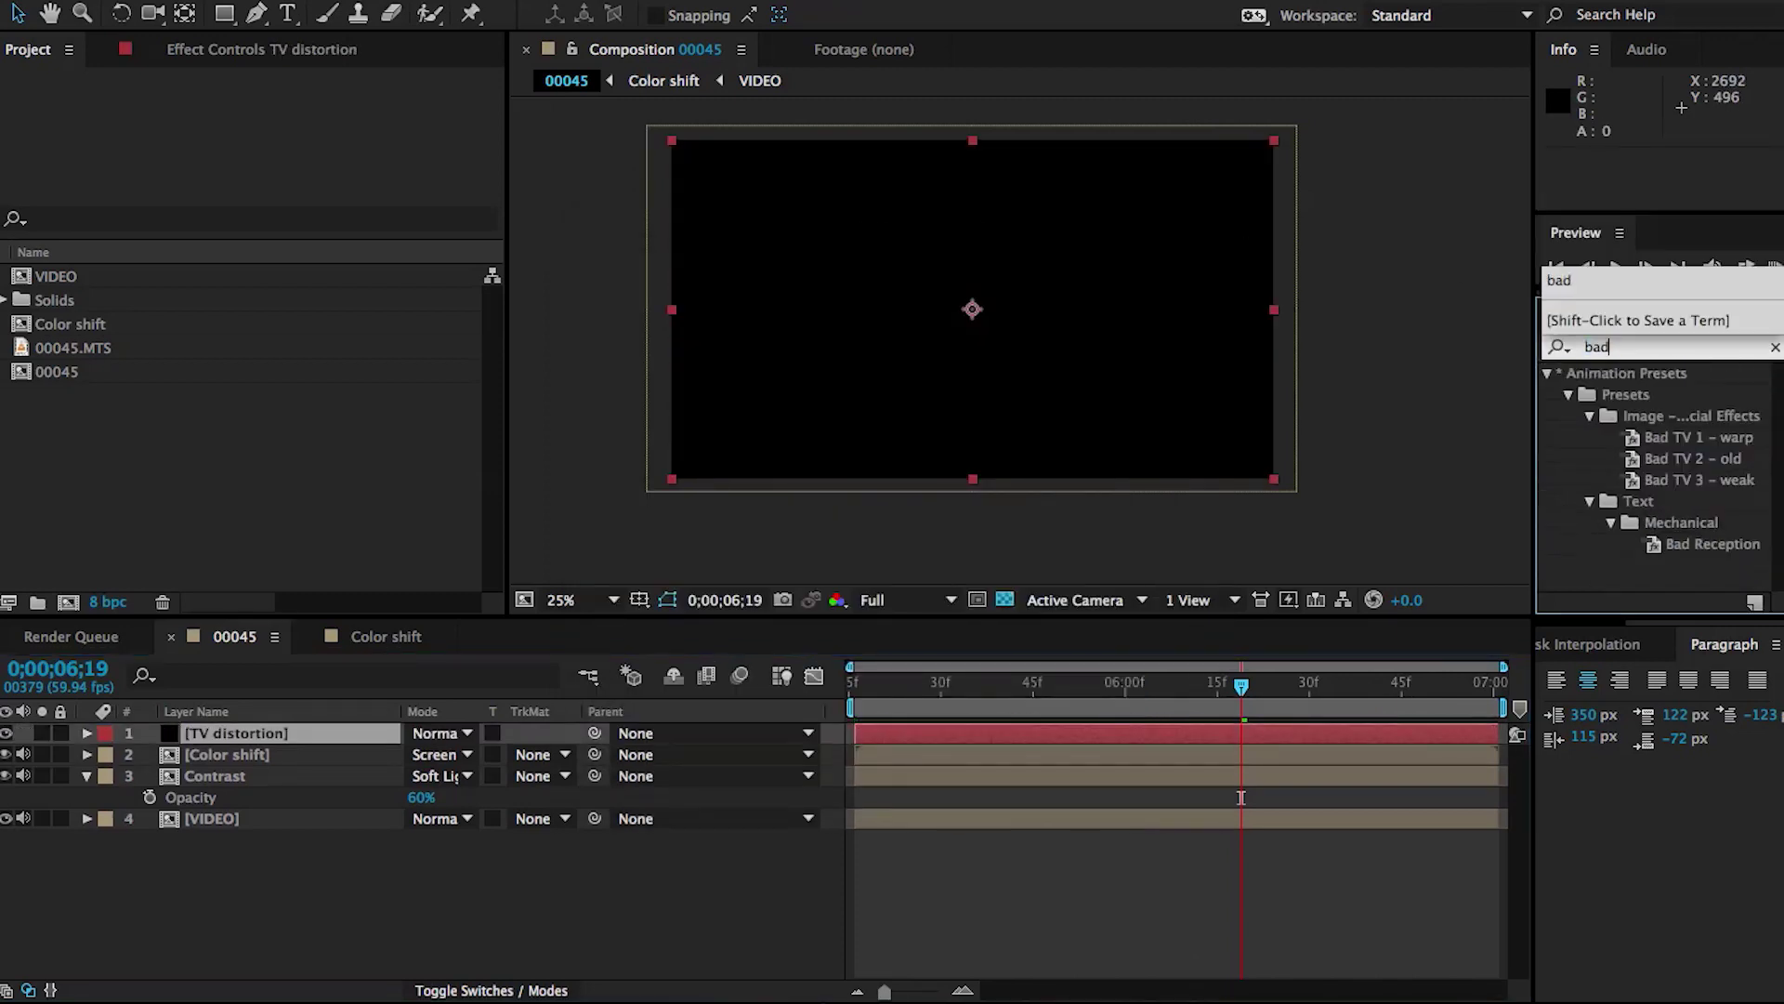
left_click(1699, 482)
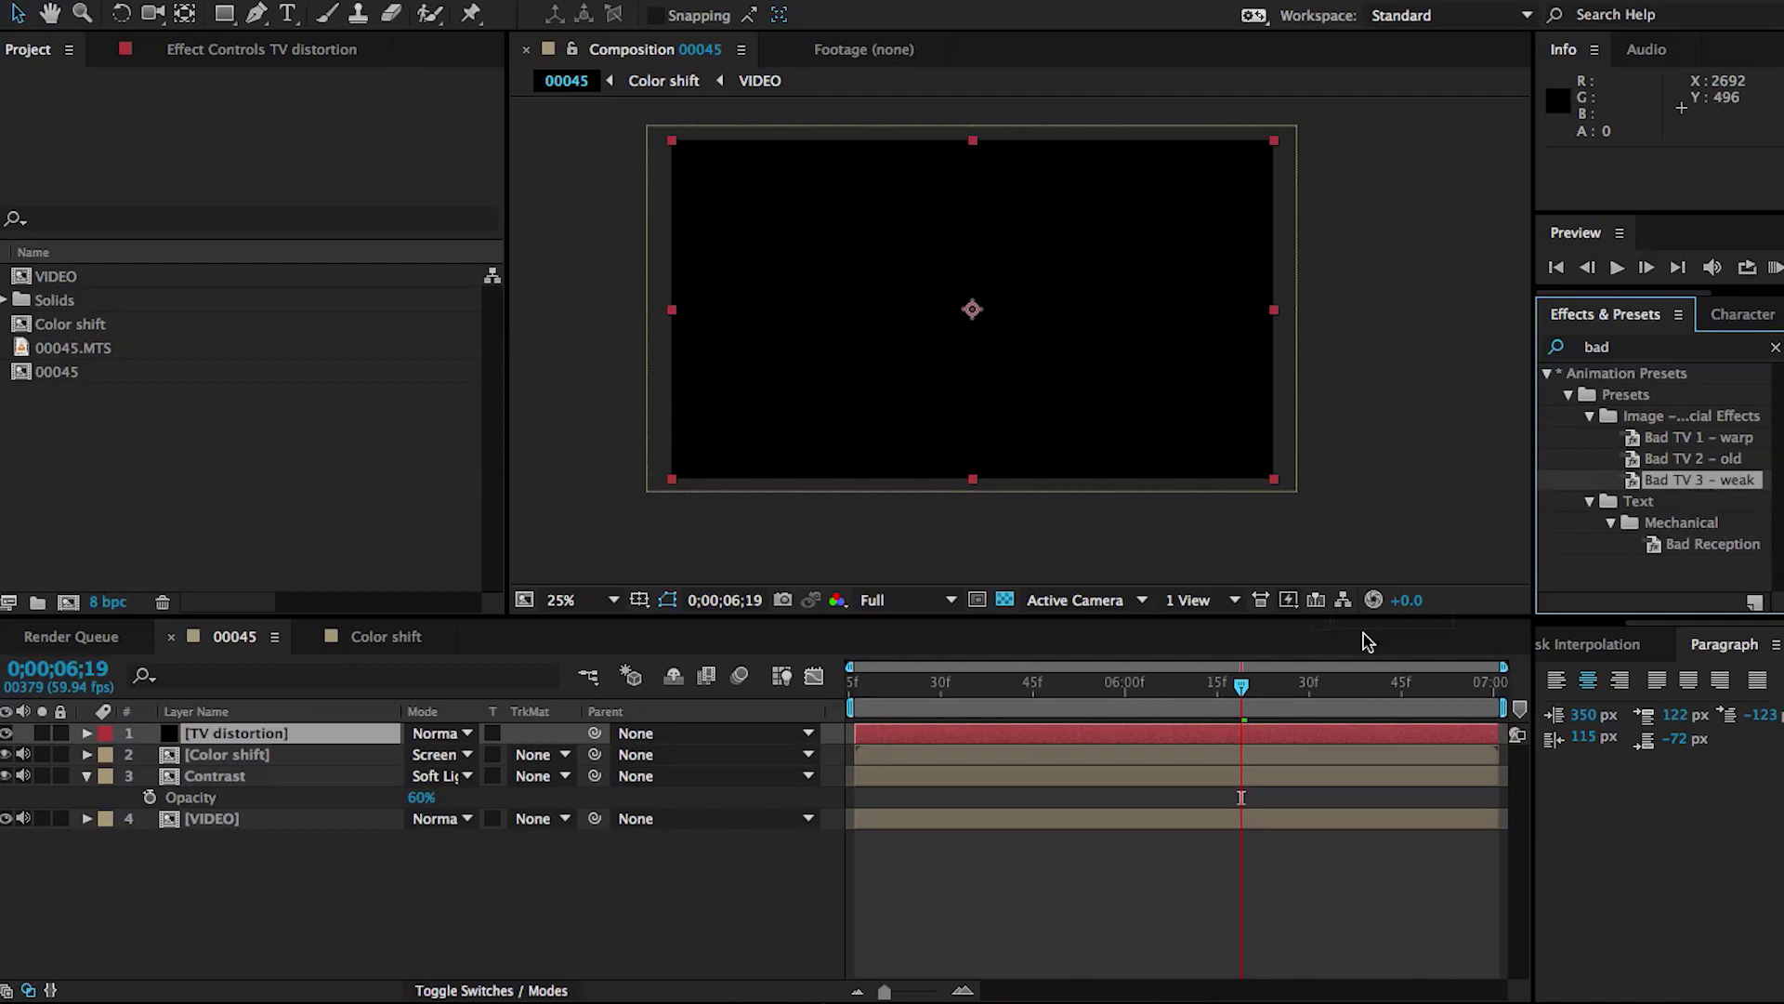
left_click_drag(1366, 641, 1232, 743)
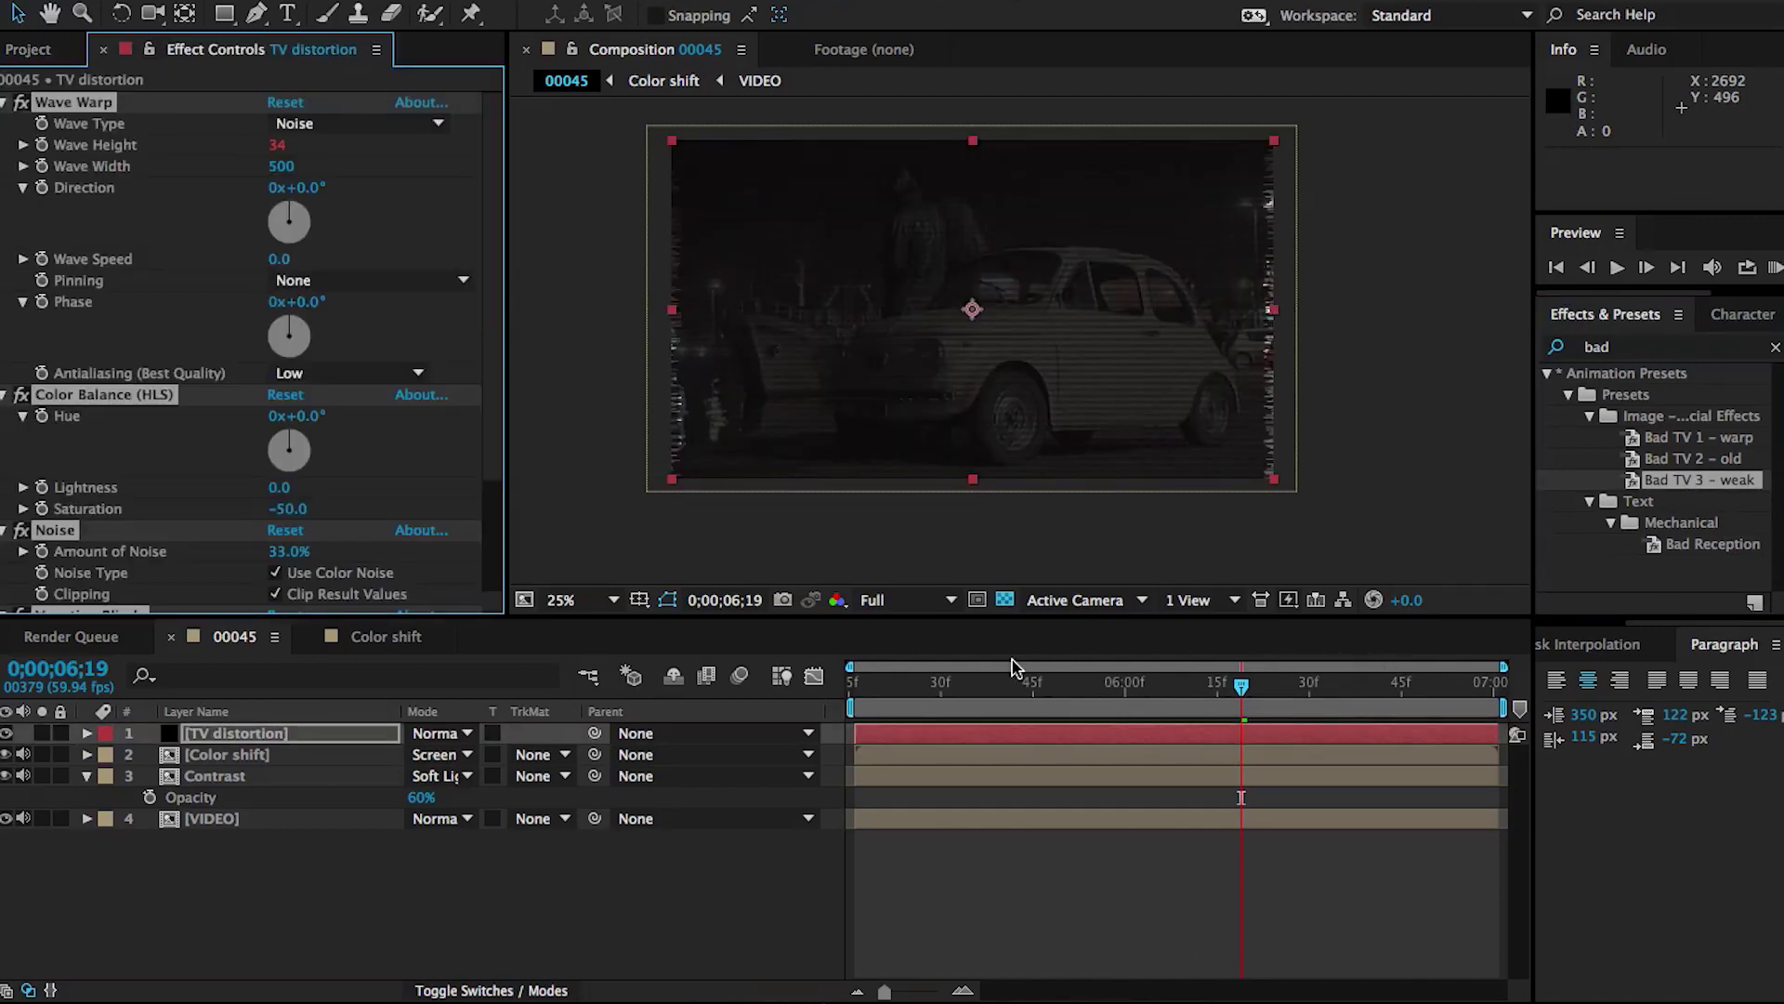
left_click(922, 686)
left_click_drag(923, 693, 964, 699)
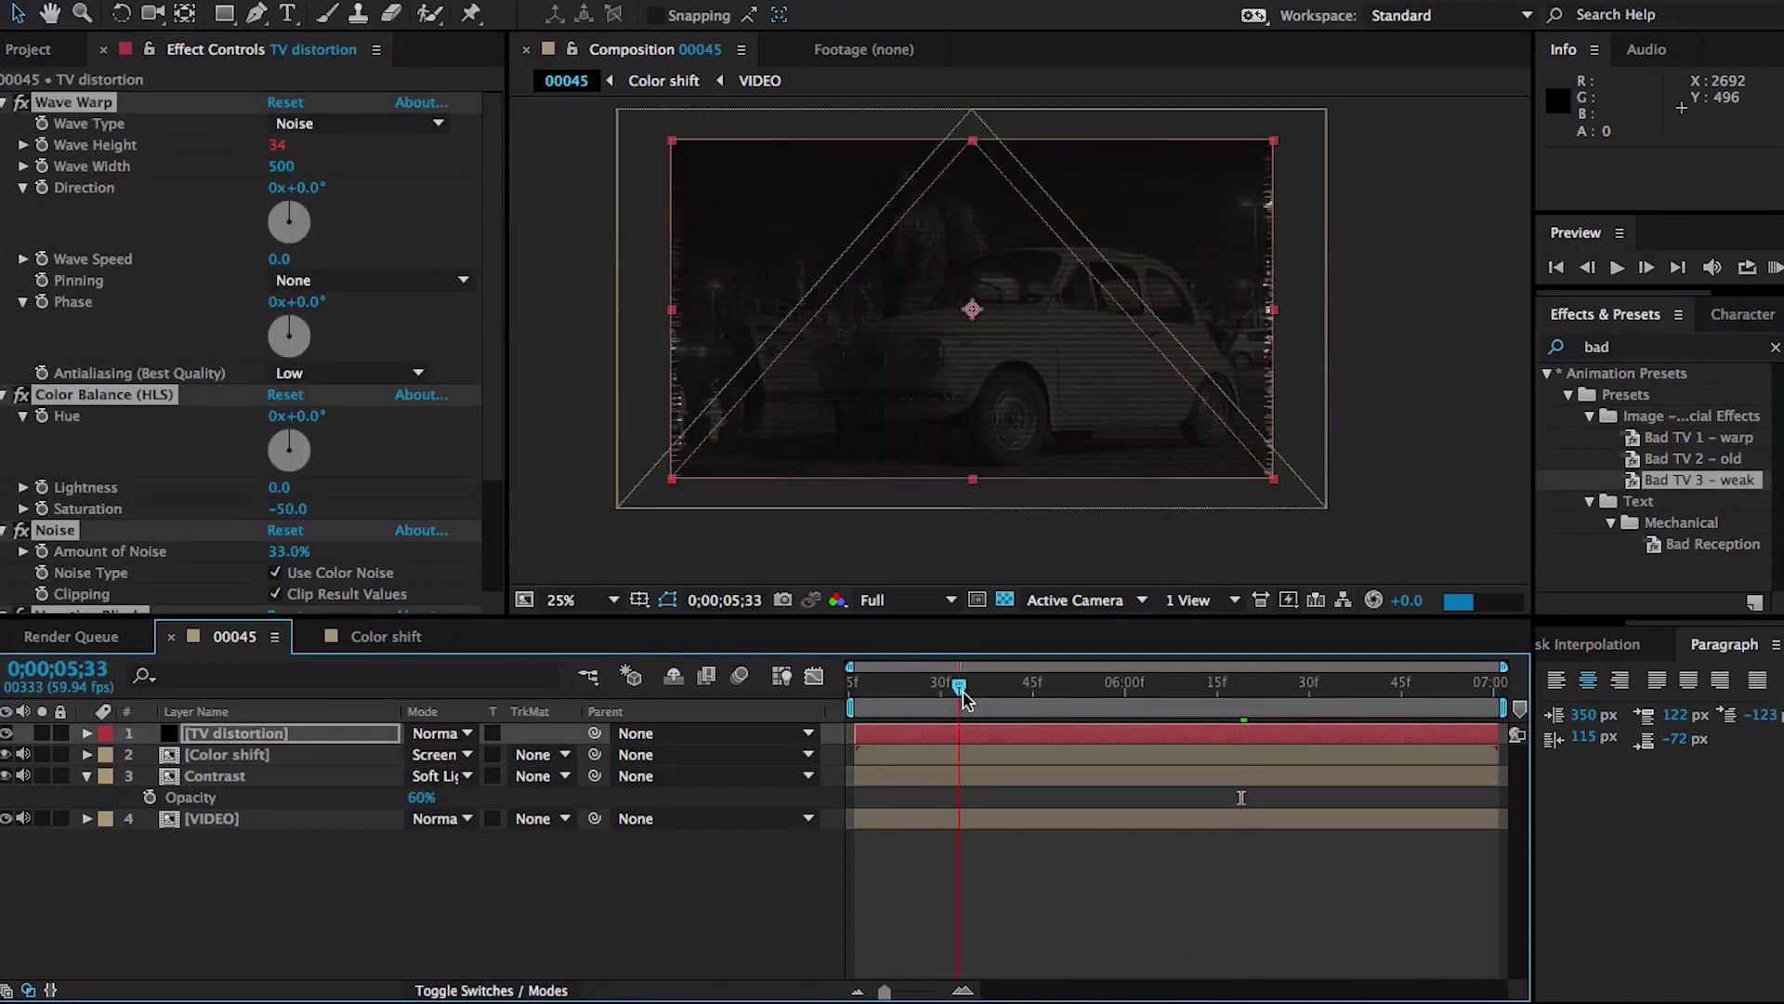
left_click(223, 755)
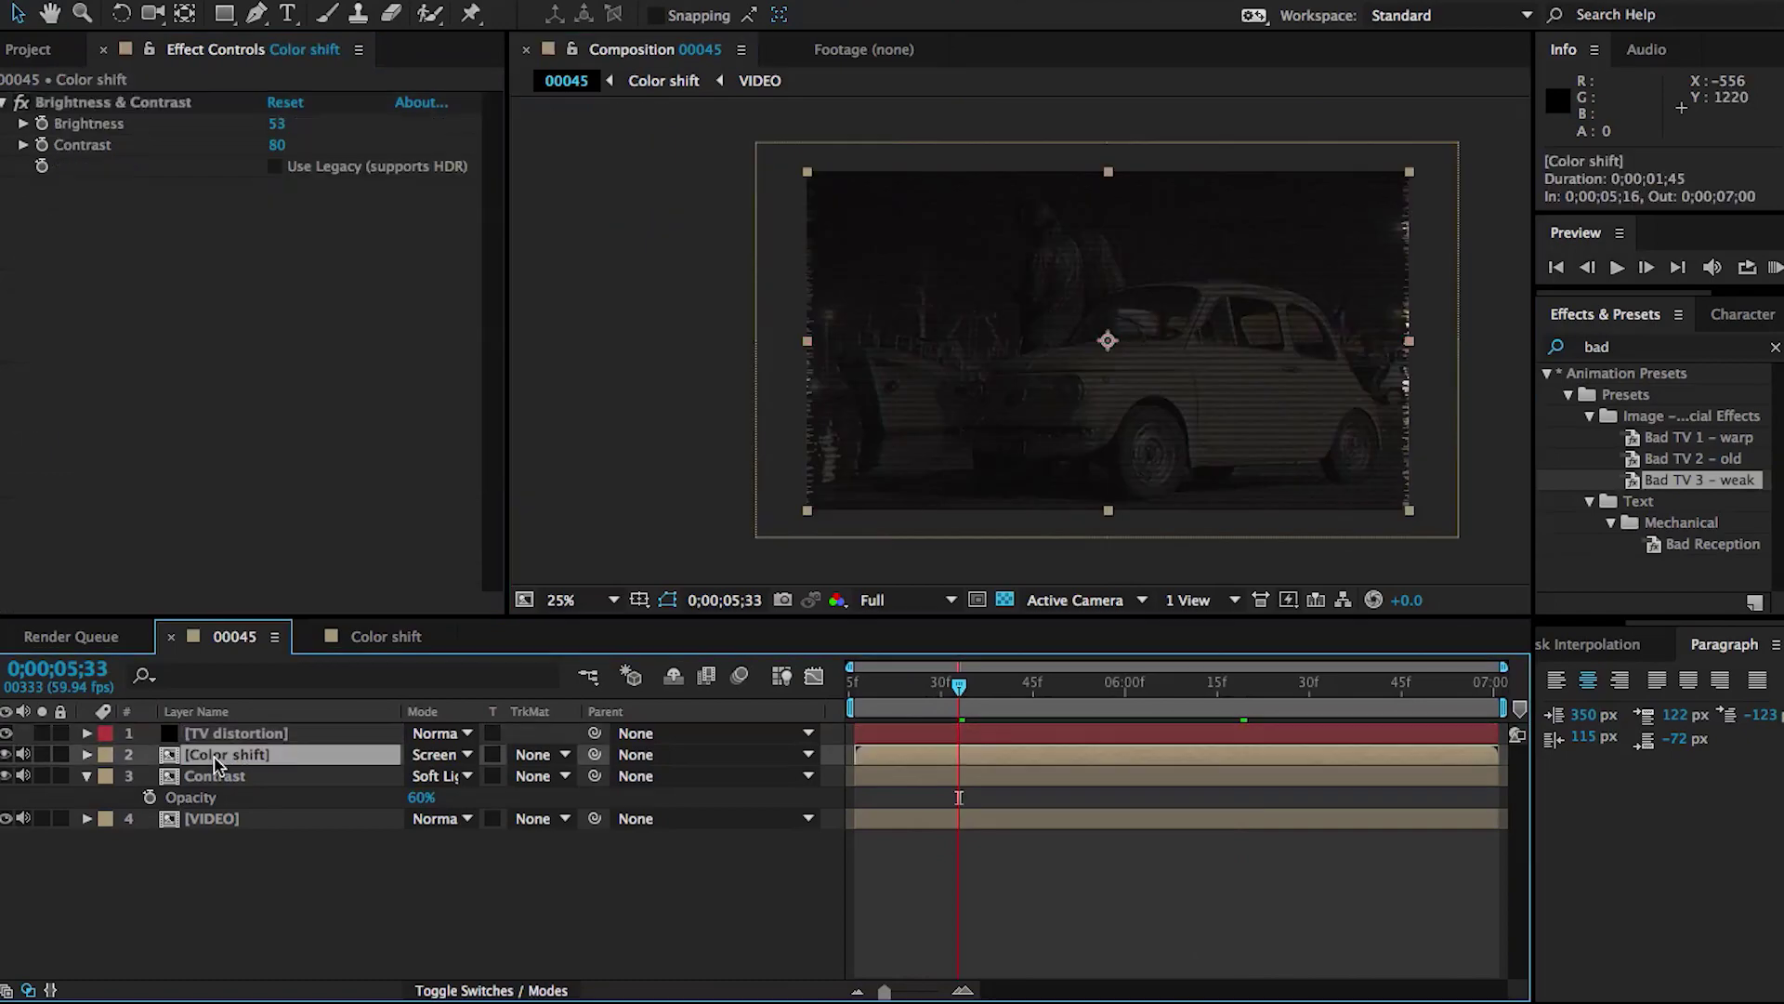
Pre-compose the three layers beneath TV distortion into 'Distorted Video'
left_click(226, 830, "shift")
left_click(454, 13)
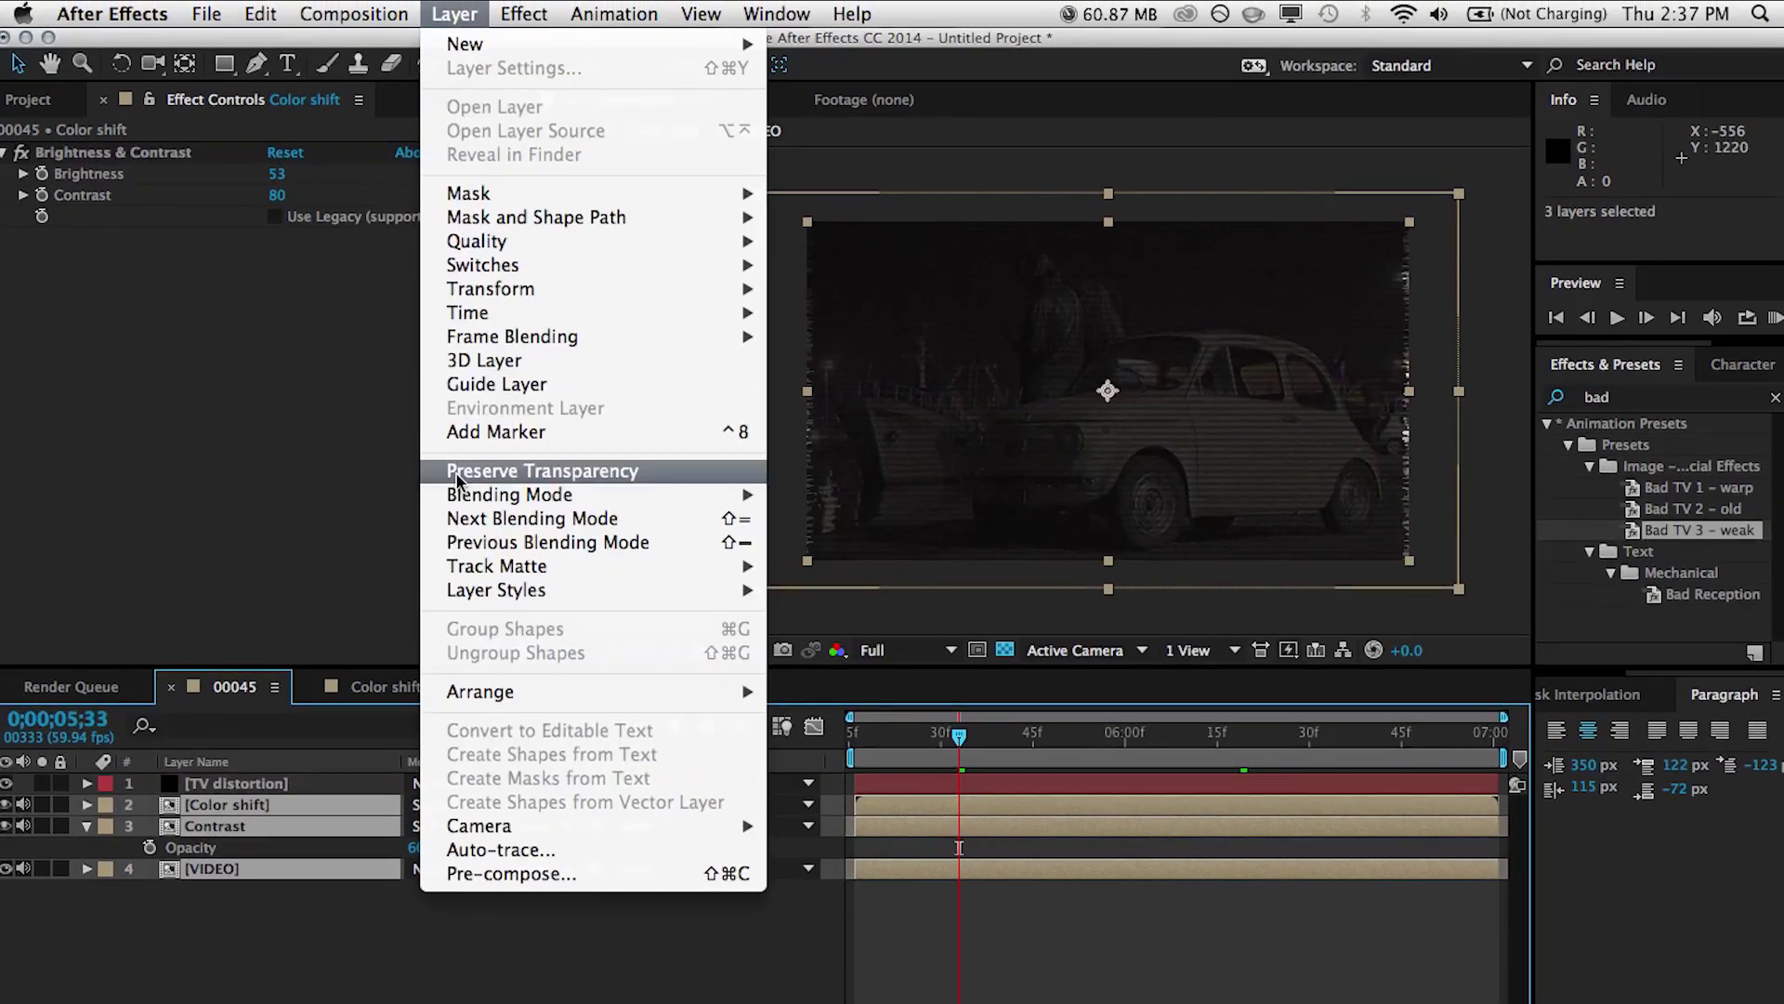
left_click(474, 876)
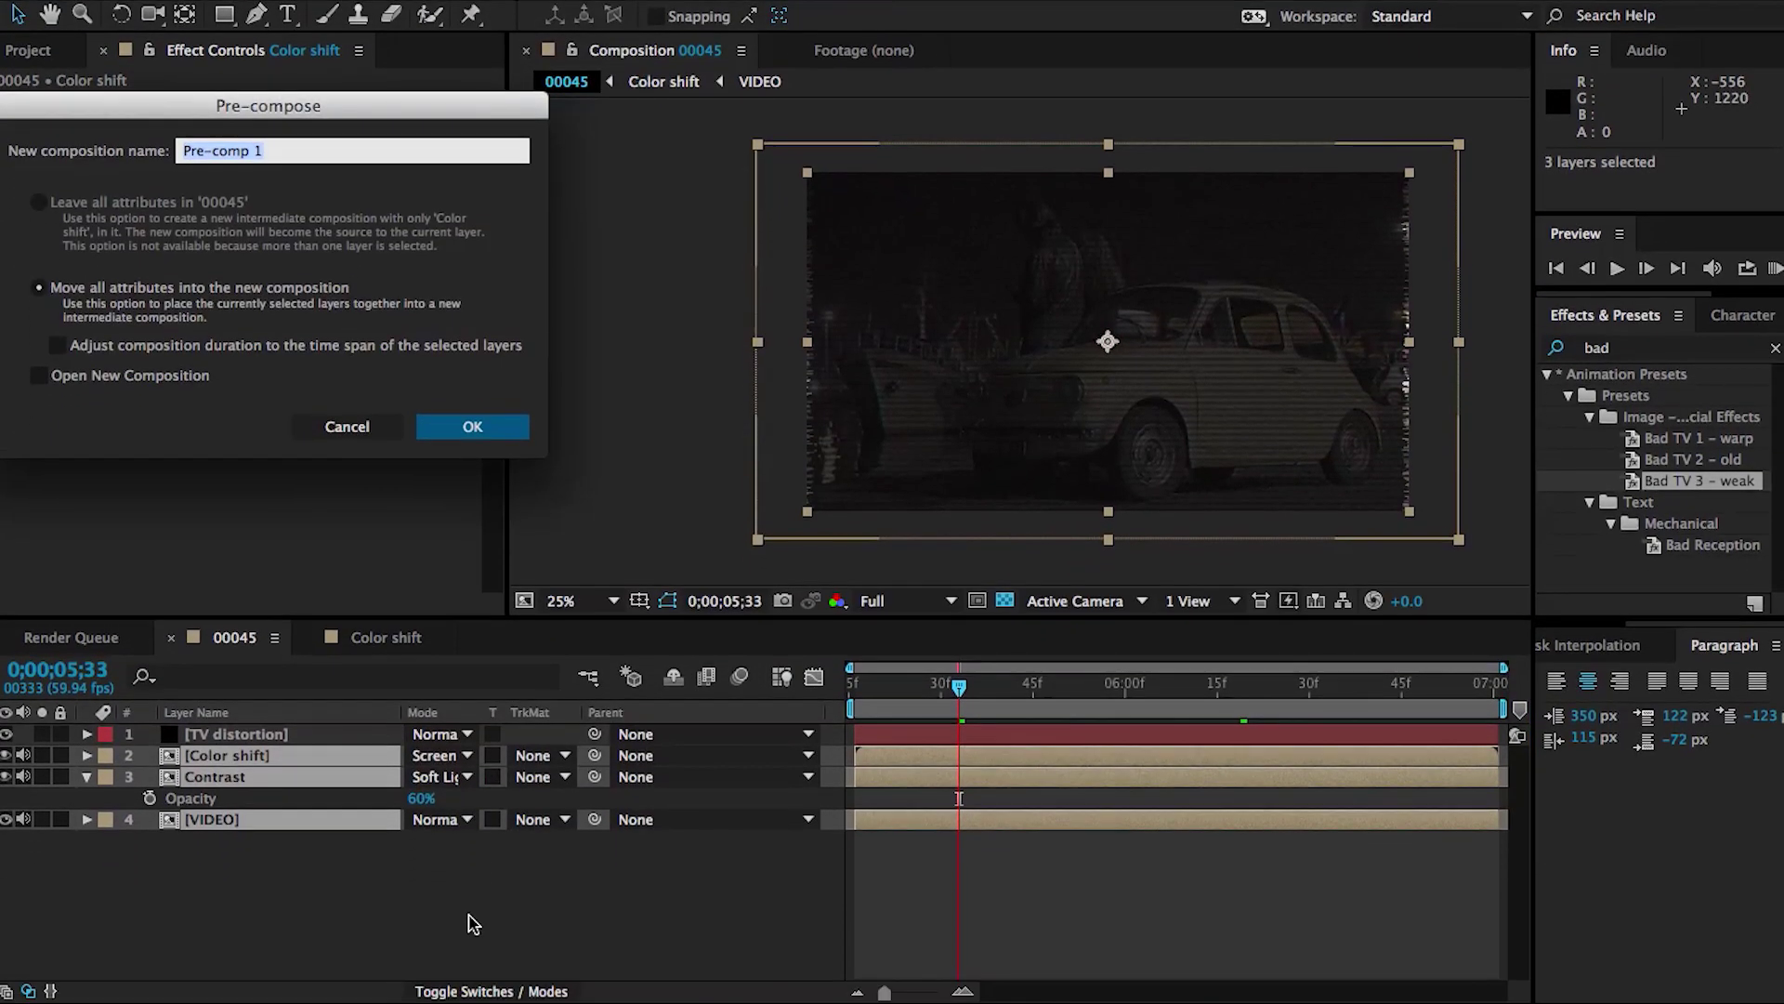
type("Distorted Video")
key("Return")
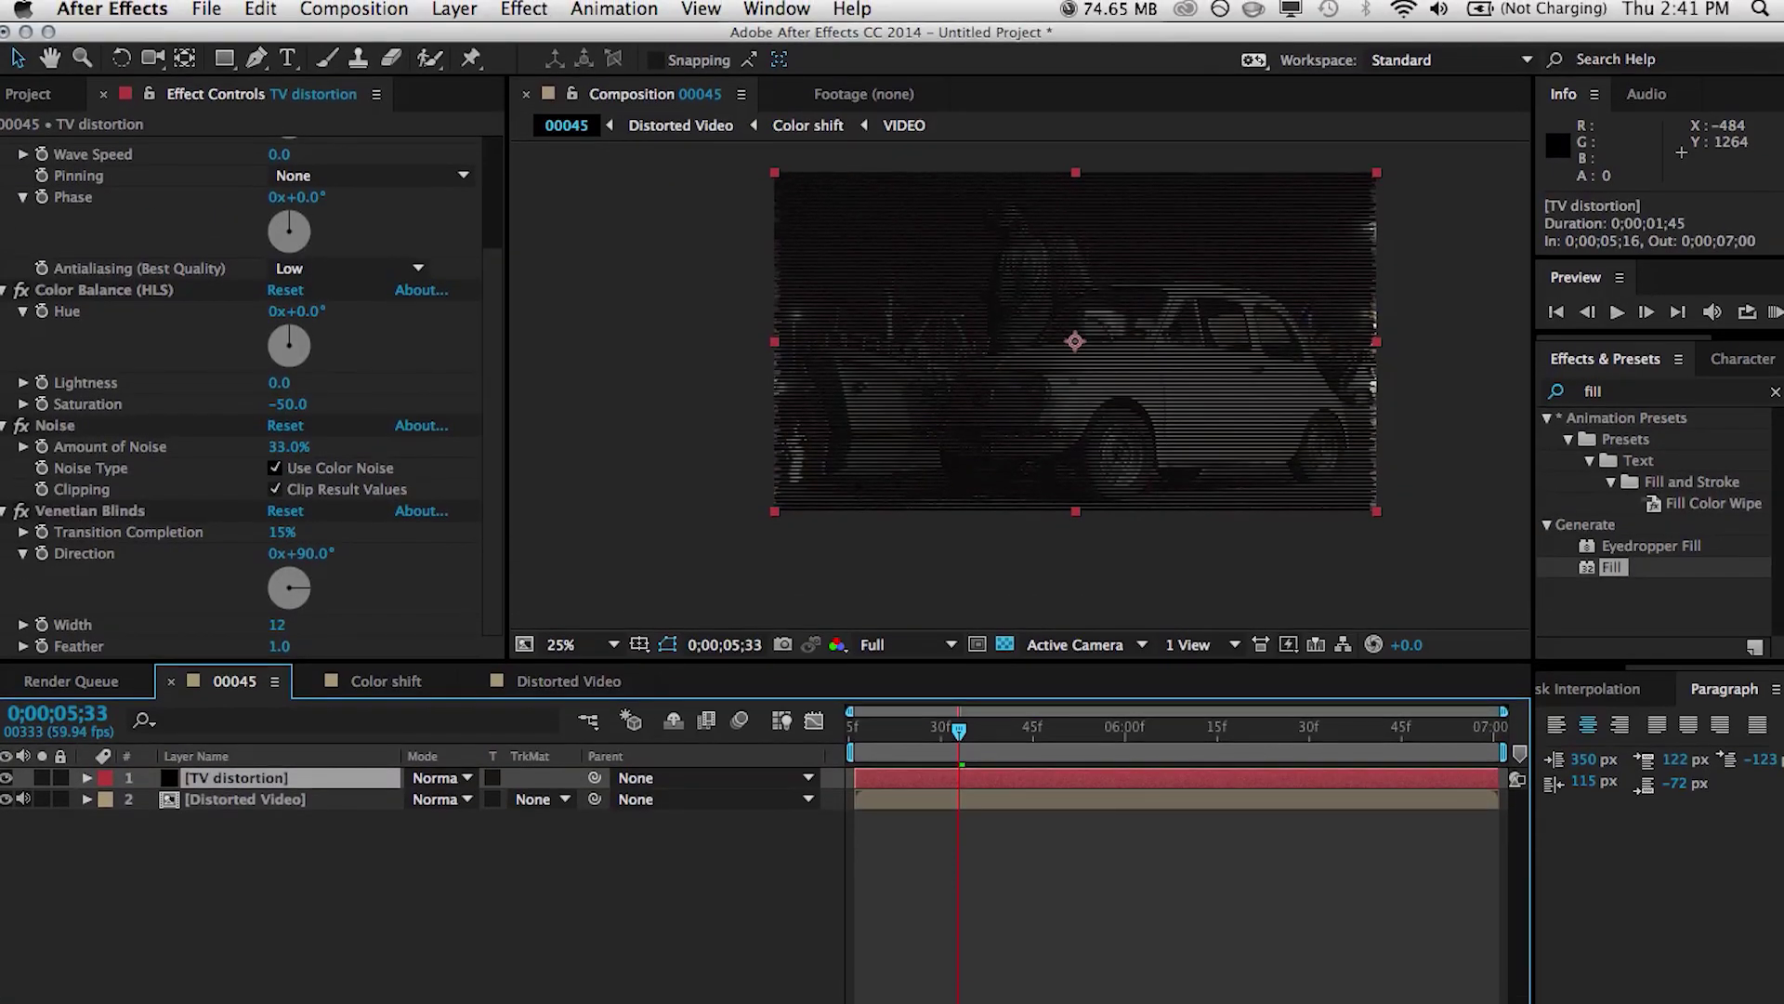
Pre-compose the TV distortion layer into its own comp, 'TV distortion Comp 1'
left_click(455, 9)
mouse_move(495, 826)
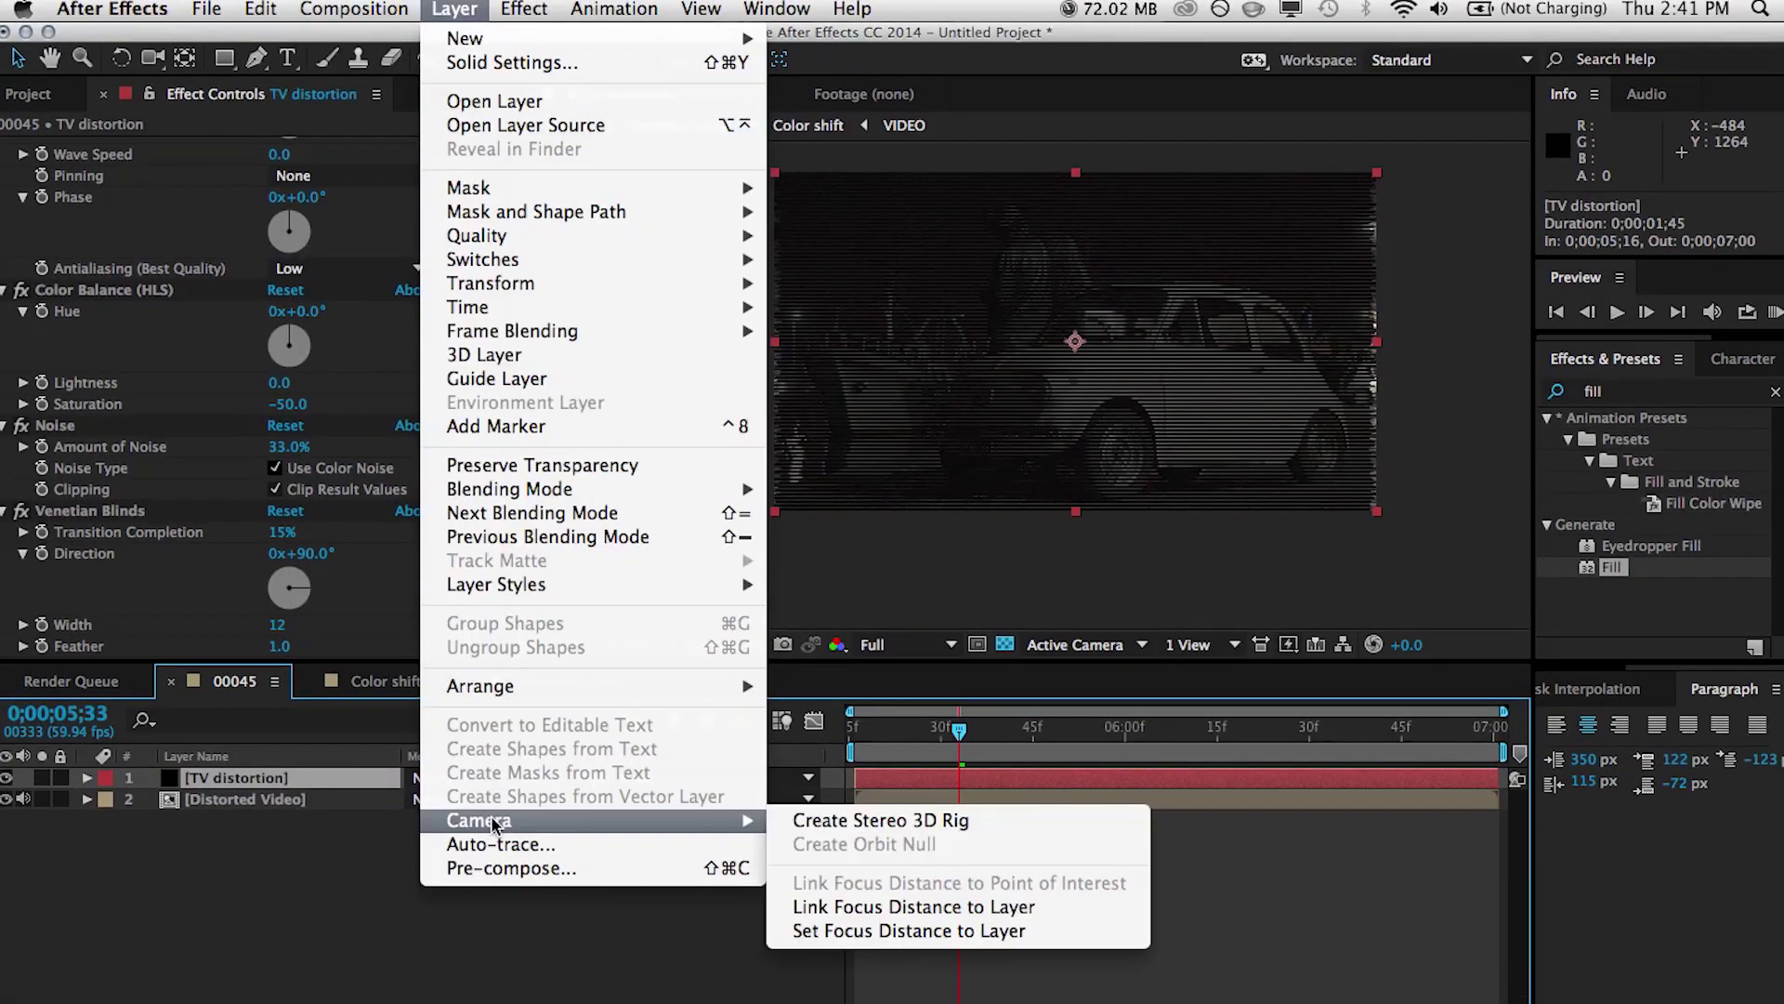
left_click(495, 867)
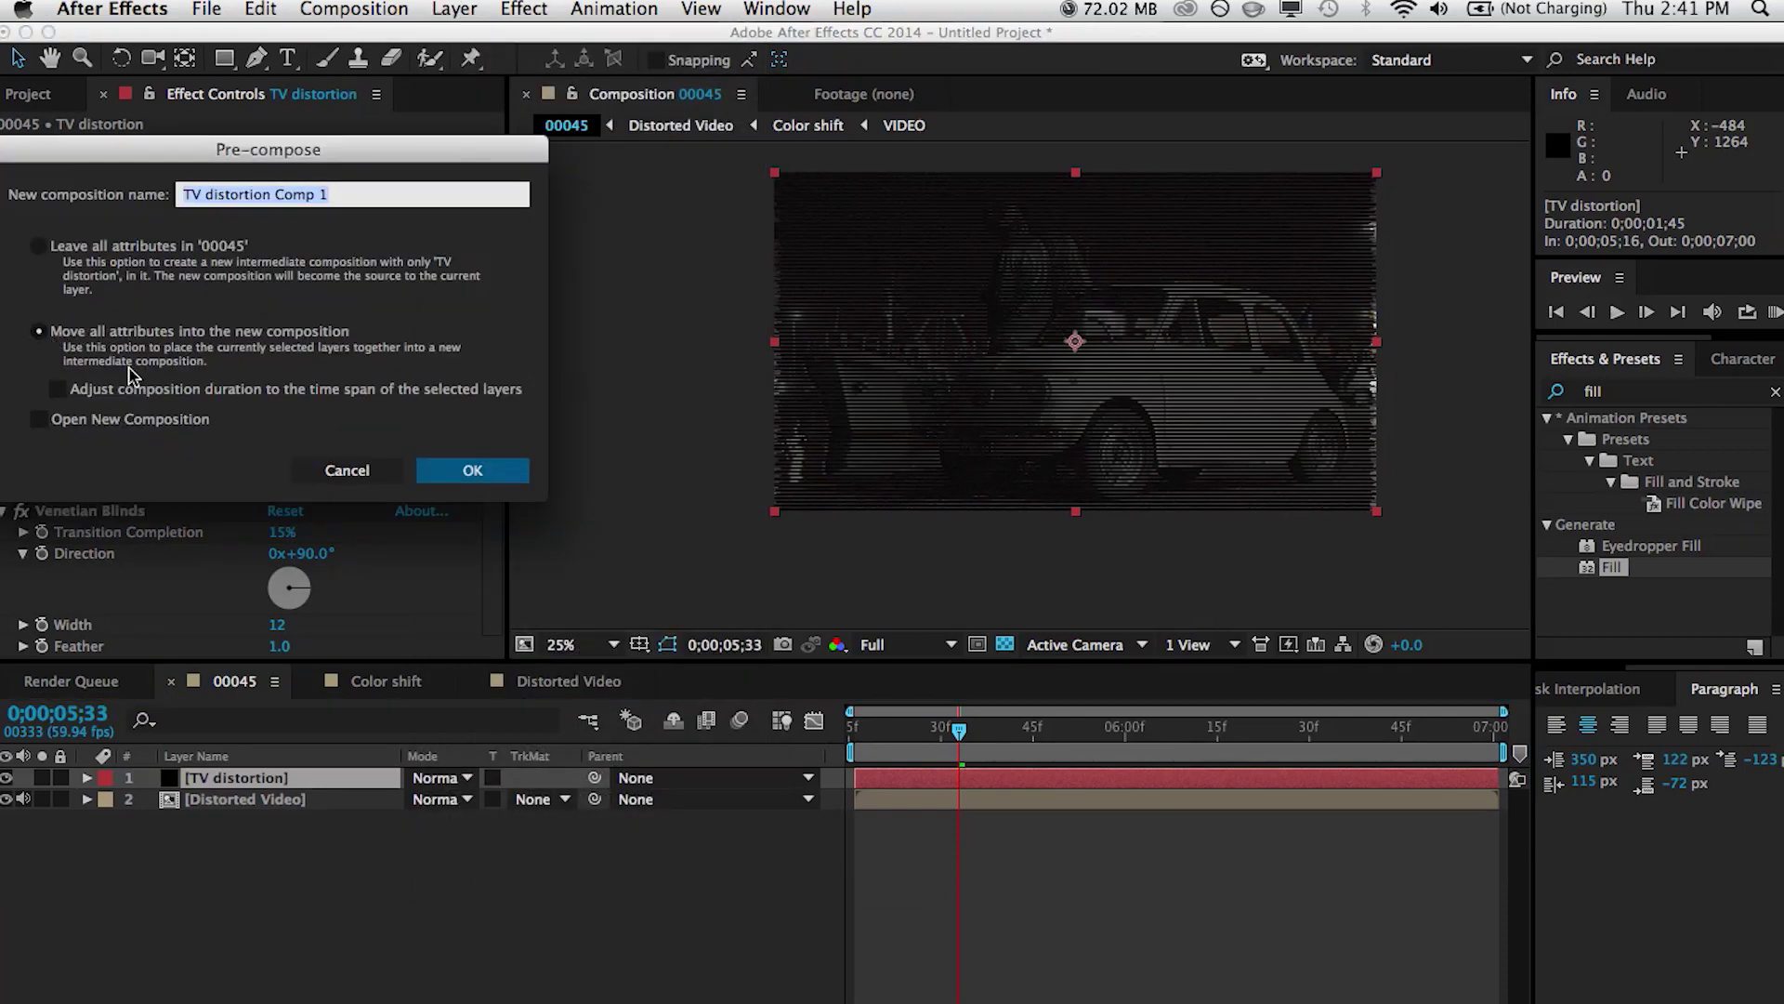
left_click(448, 479)
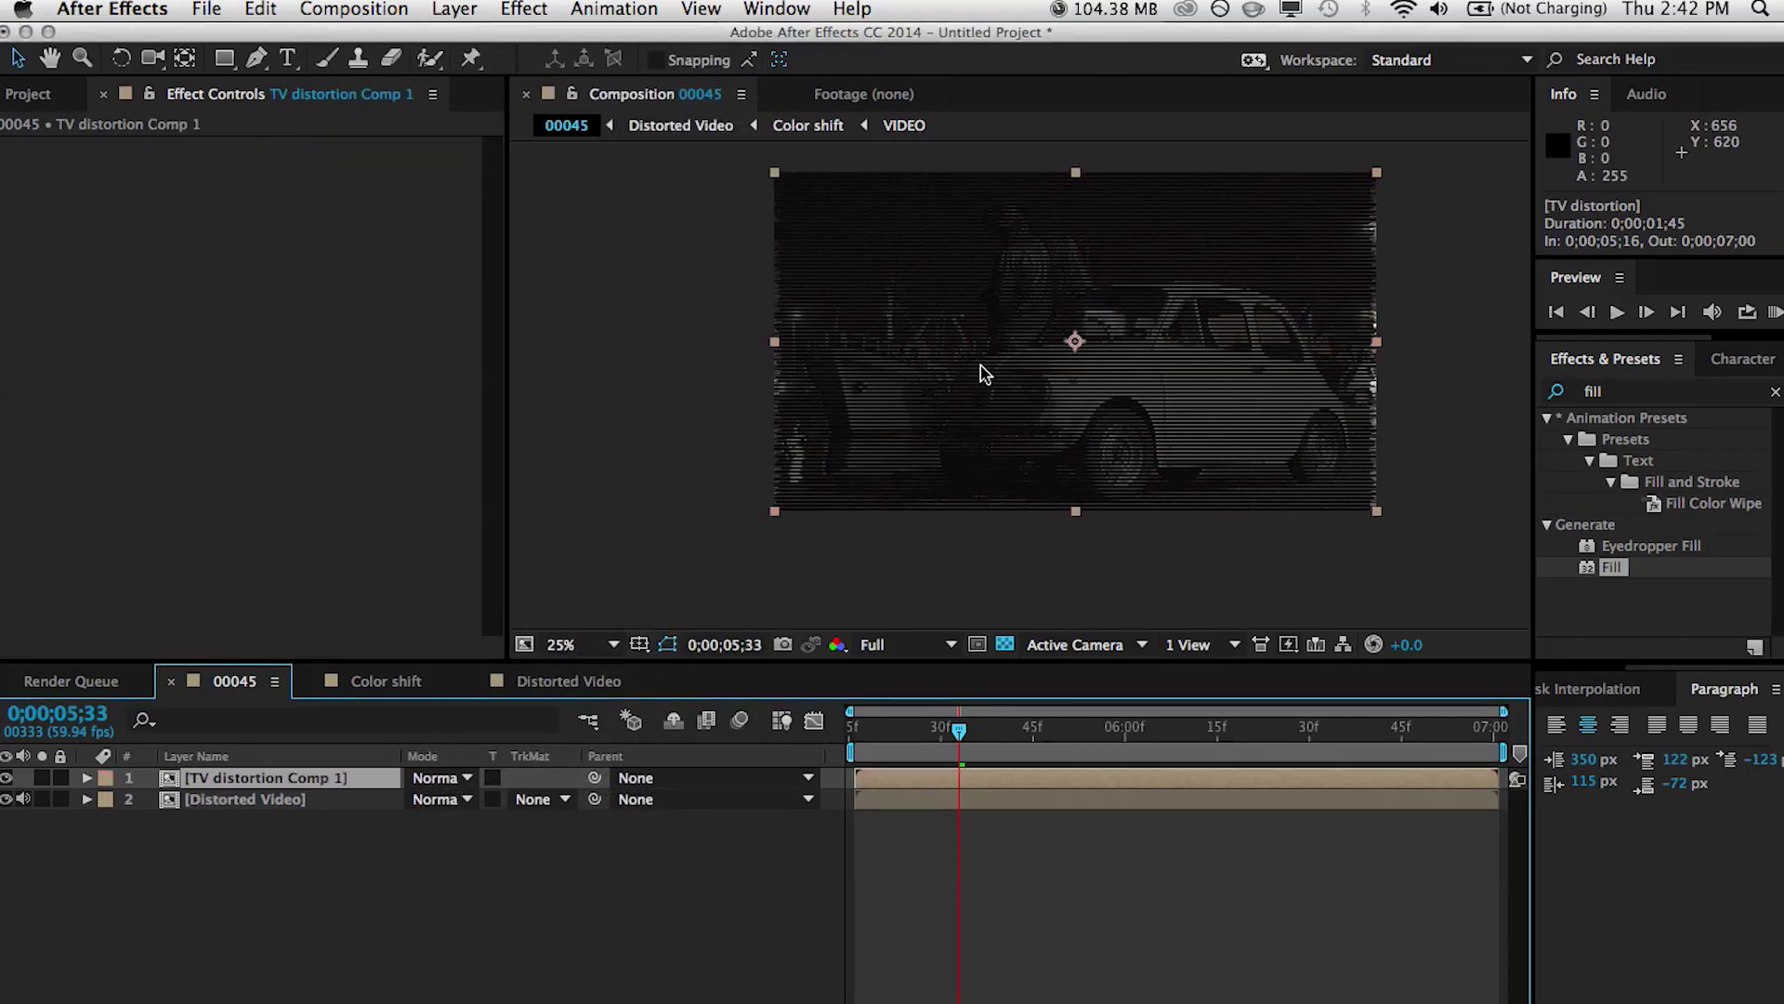
Open TV distortion Comp 1 and duplicate its TV distortion layer
double_click(186, 732)
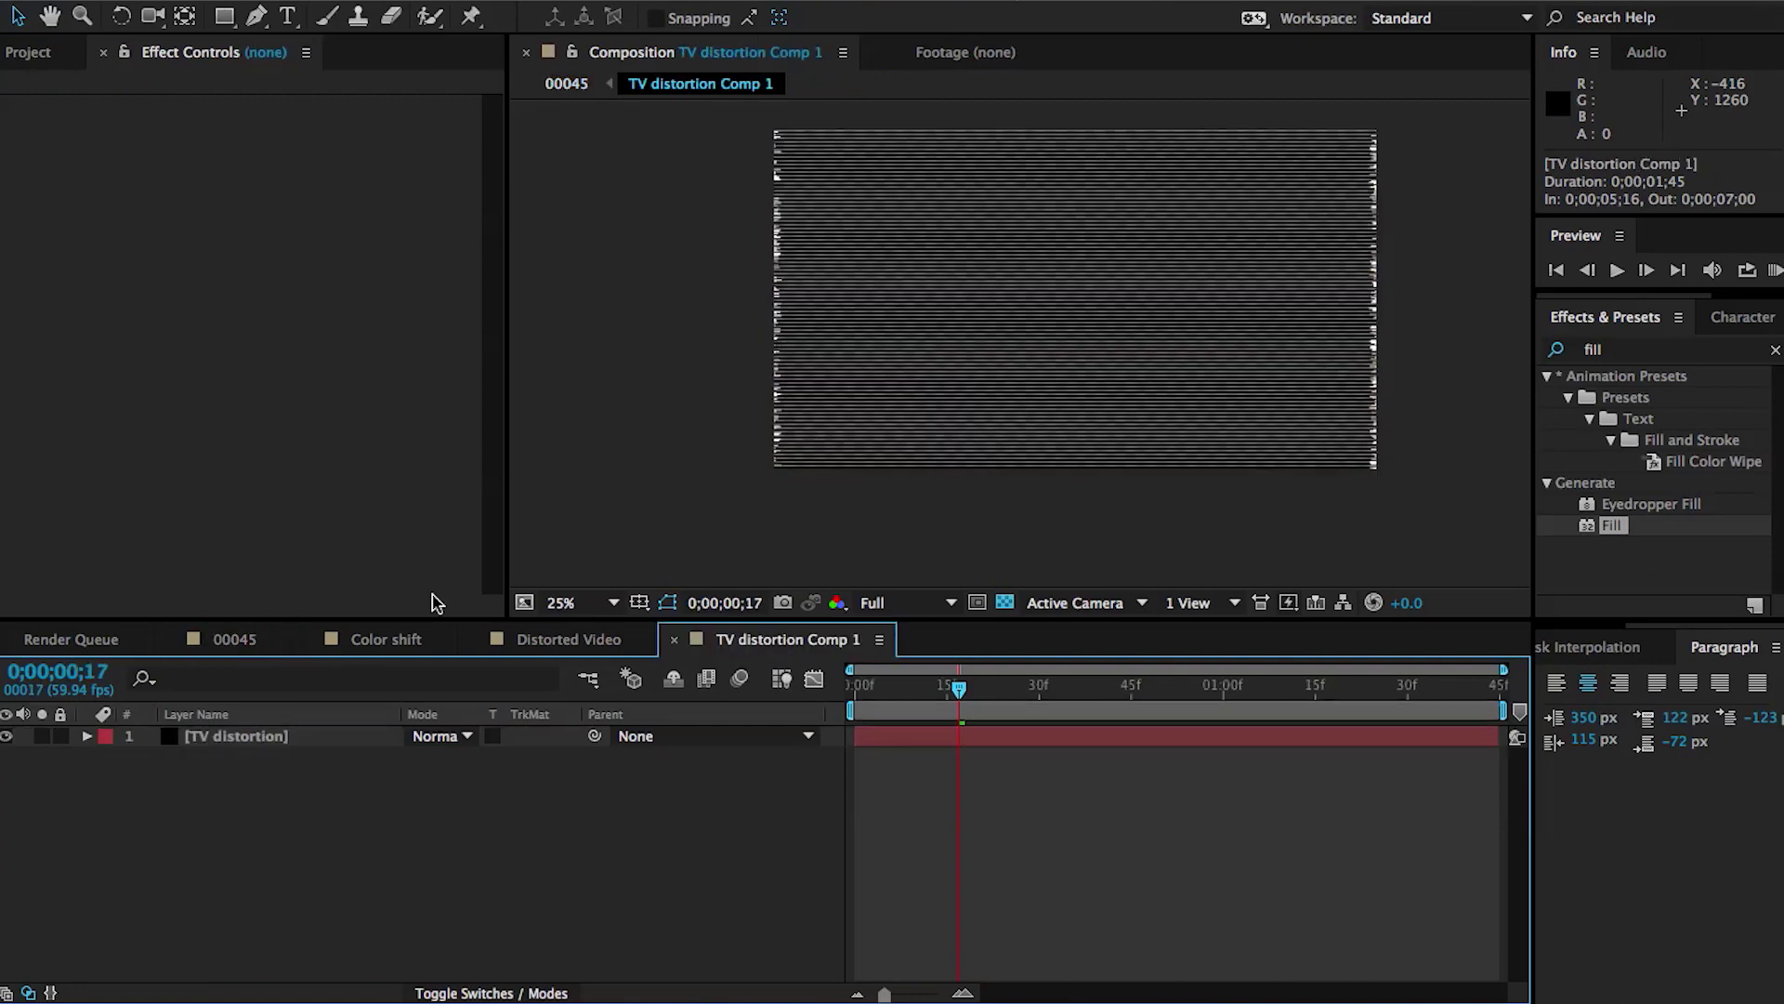
left_click(232, 735)
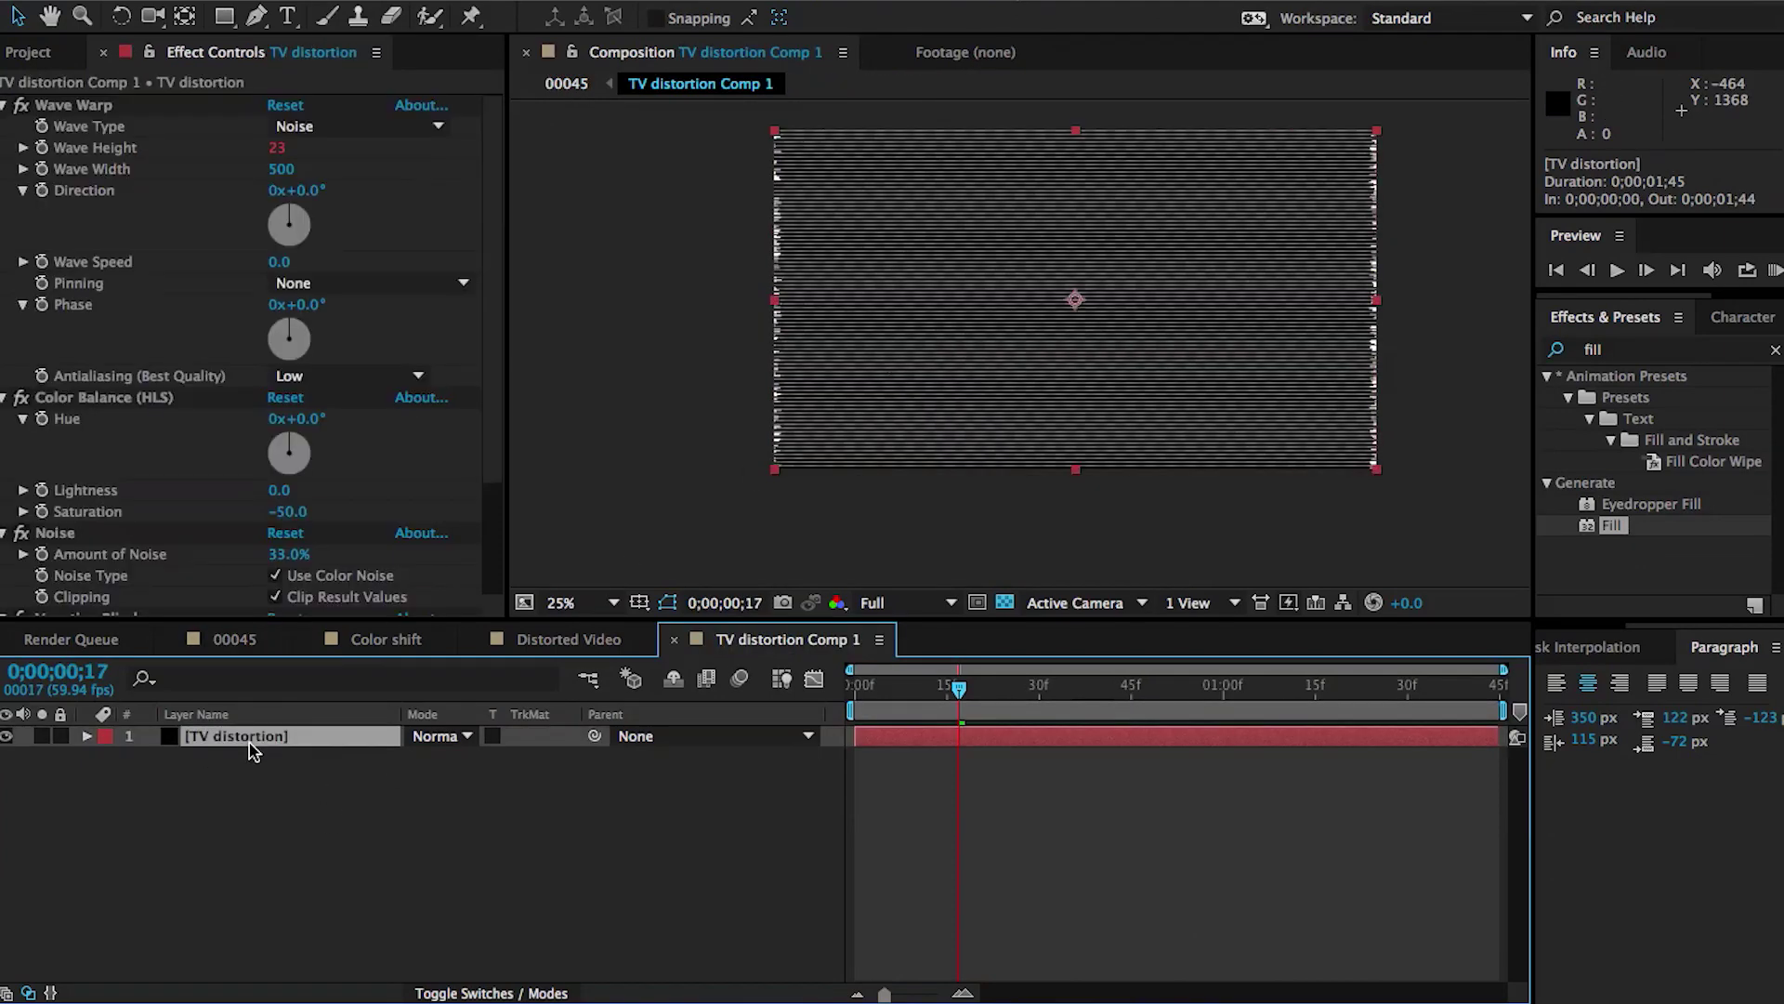
key("ctrl+d")
Remove all effects from the lower TV distortion copy
left_click(213, 758)
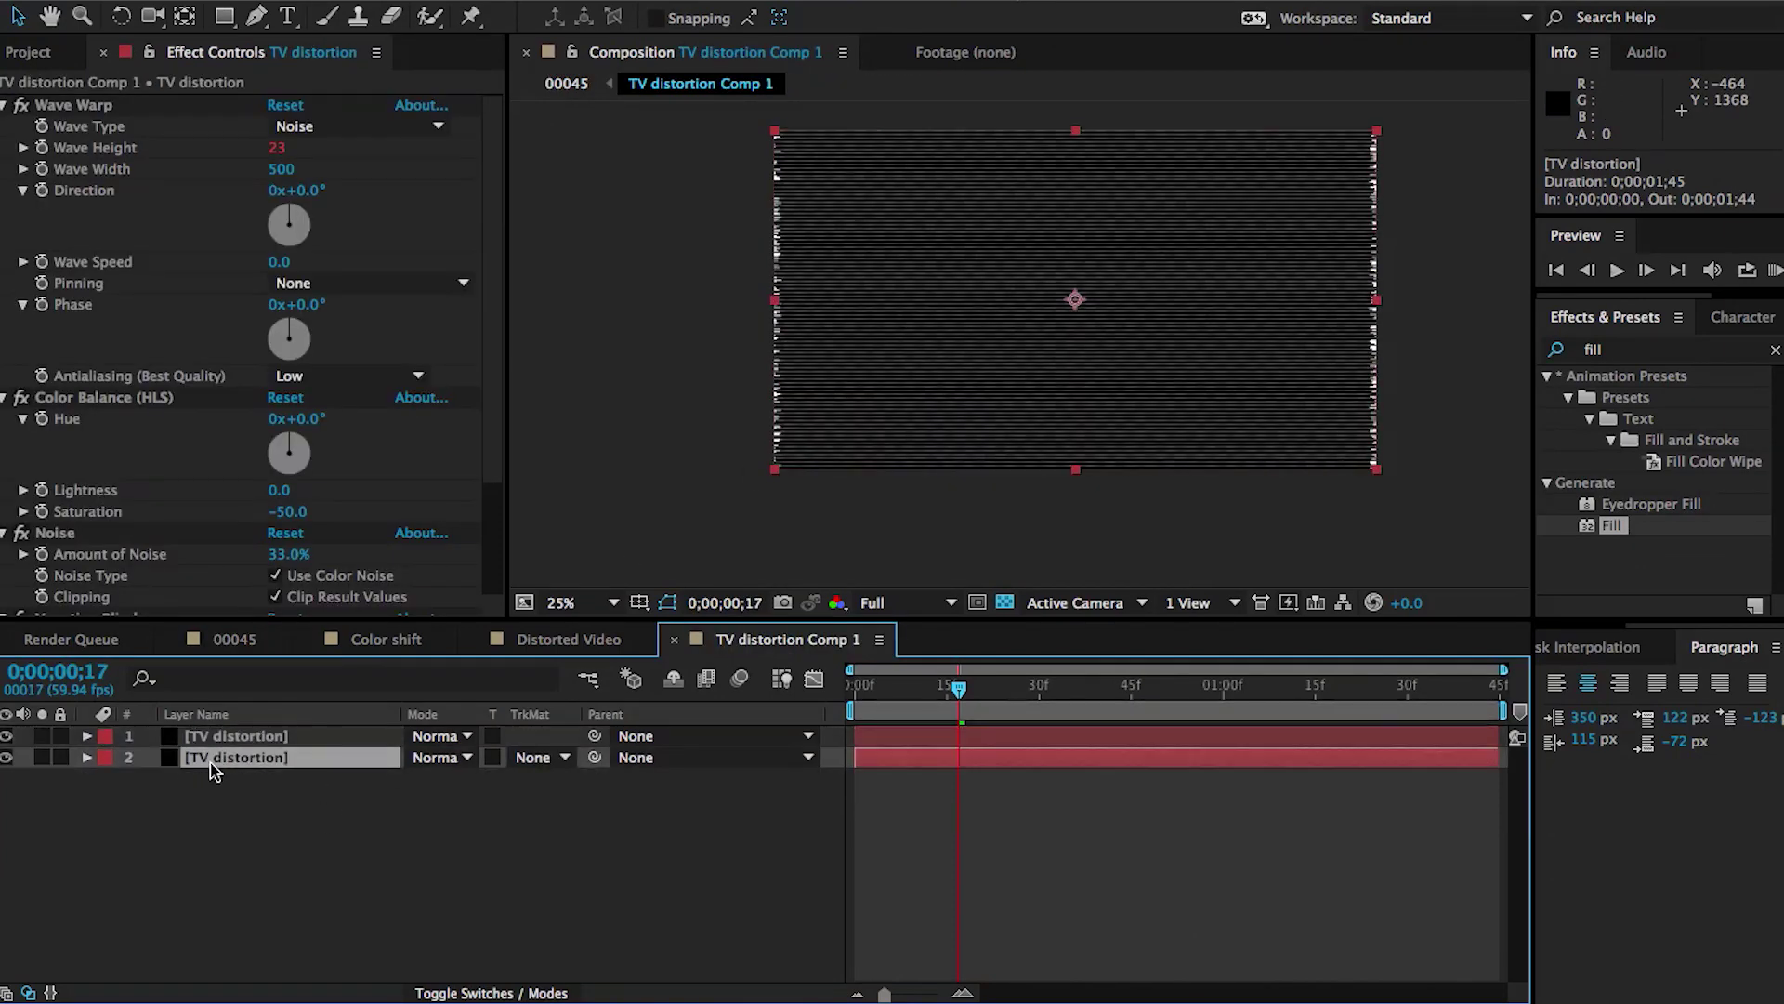
left_click(186, 350)
key("ctrl+a")
key("Delete")
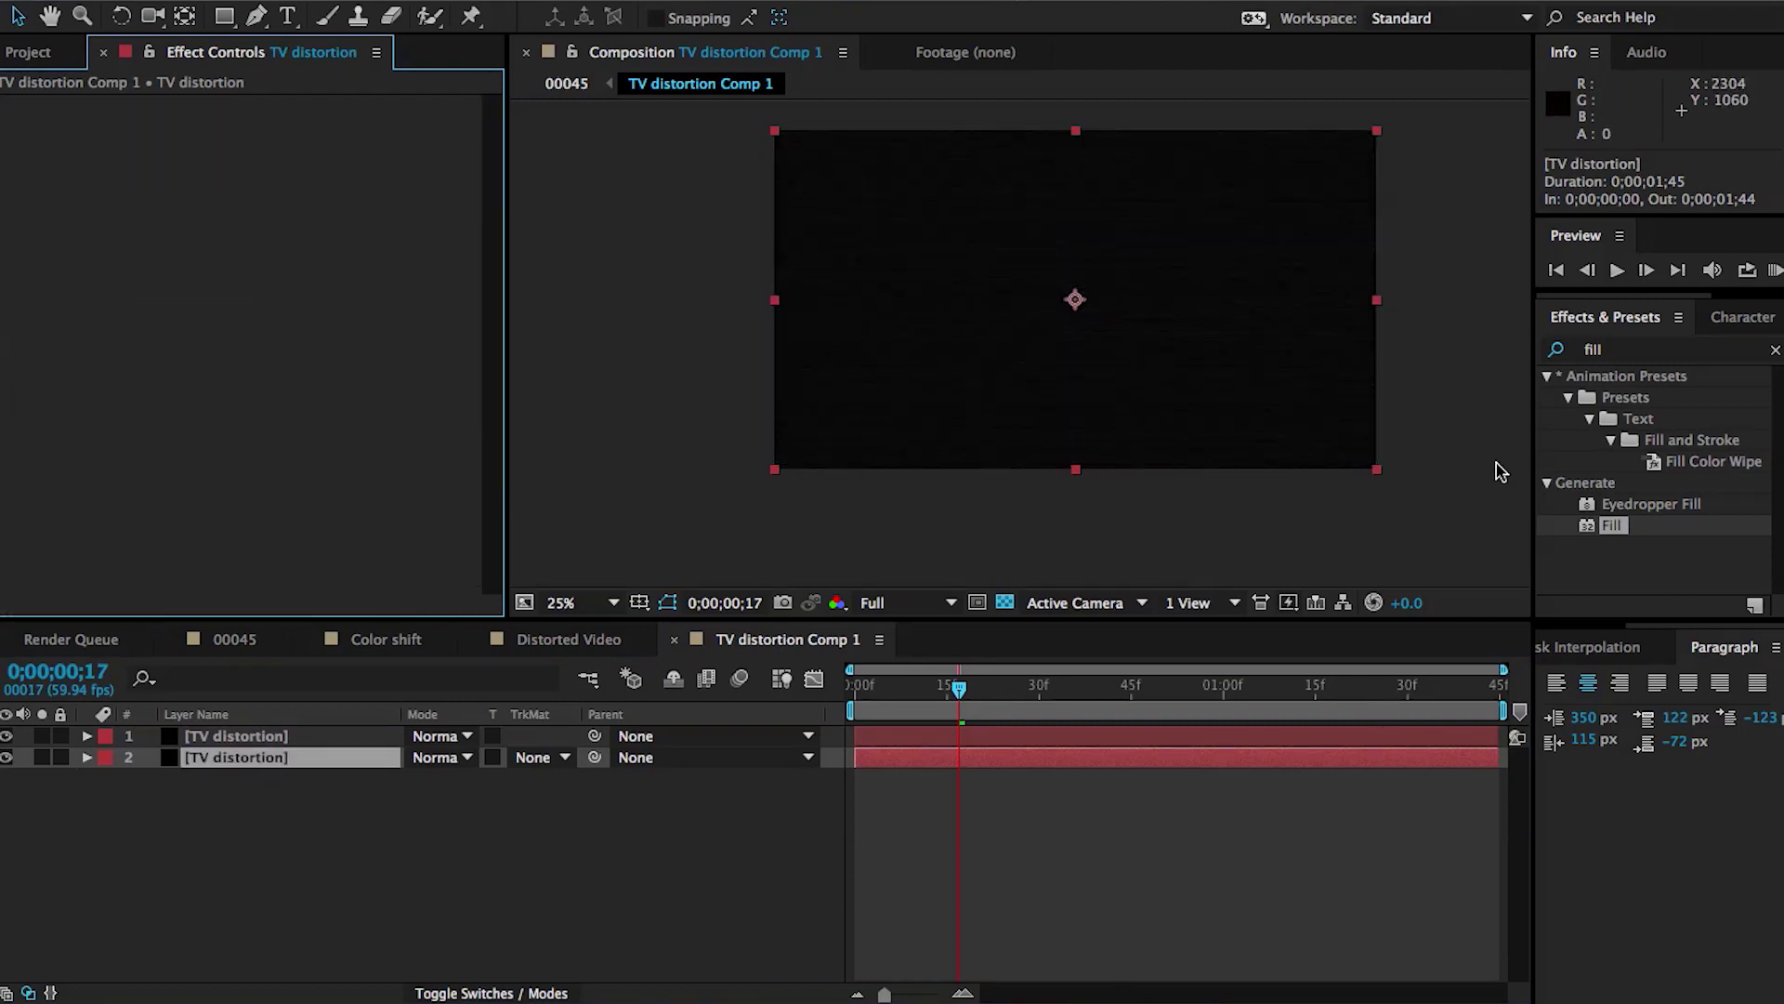
Apply a Fill effect to the copy and set its colour to white FFFFFF
left_click_drag(1613, 528, 1213, 760)
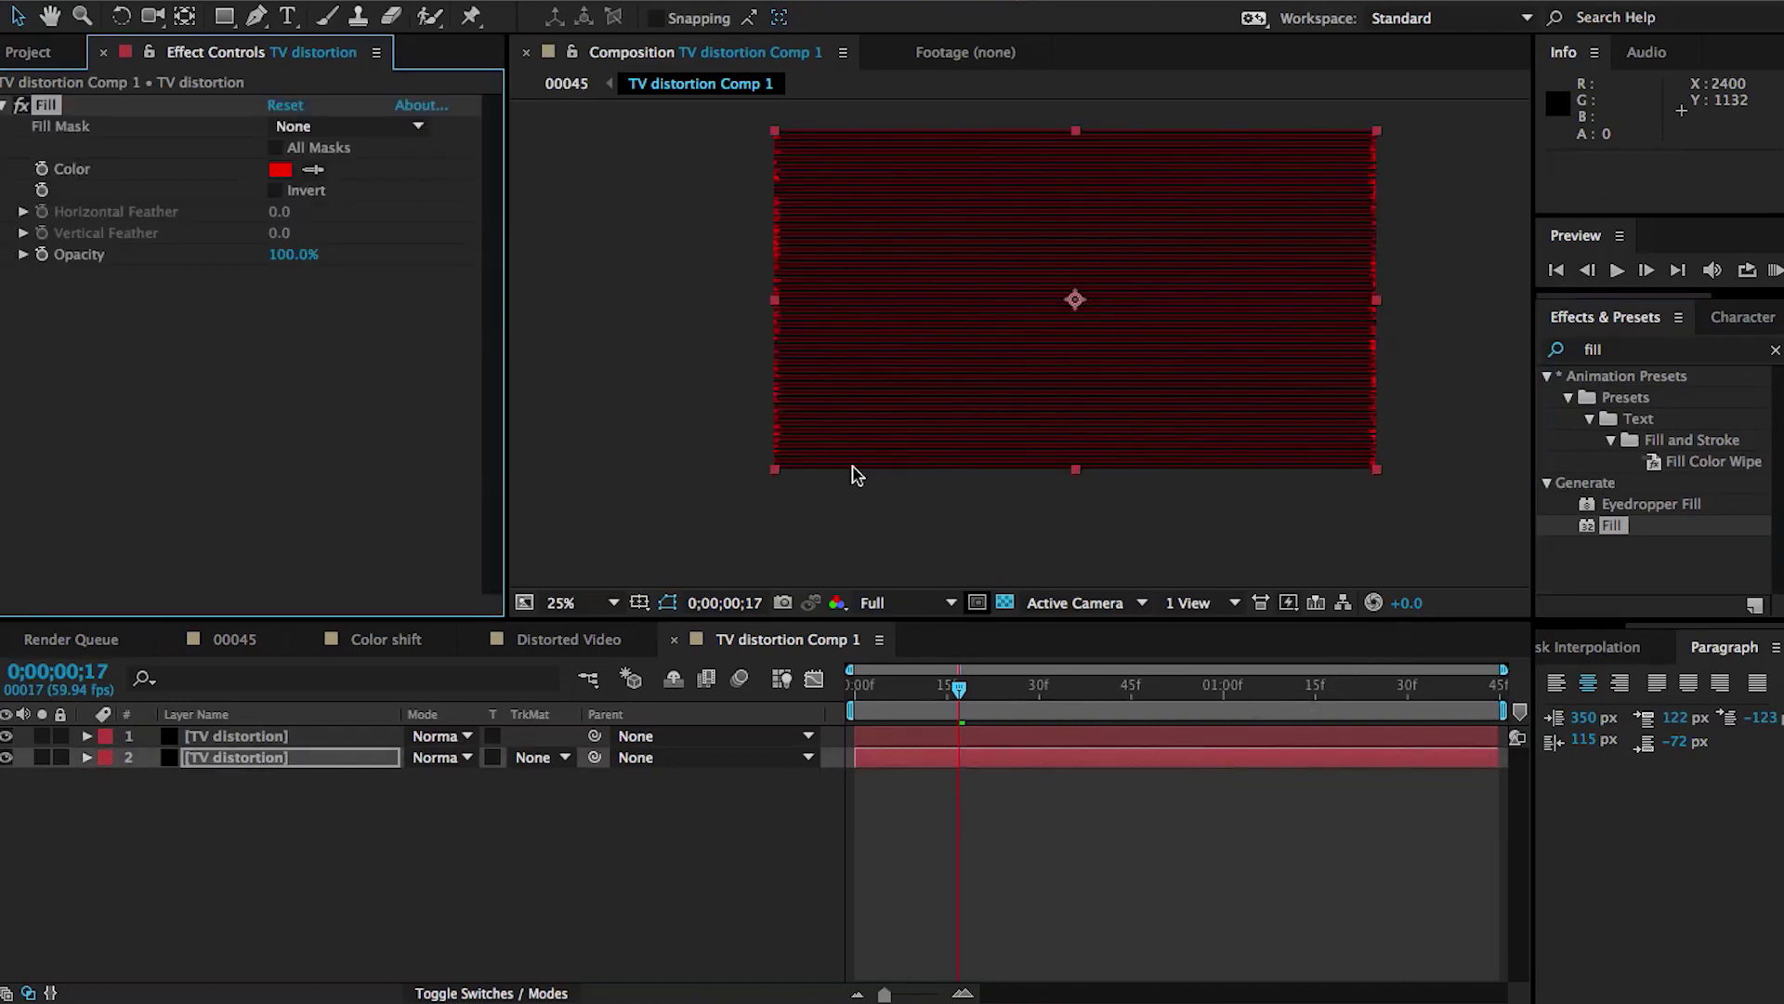
left_click(279, 169)
left_click_drag(874, 531, 765, 467)
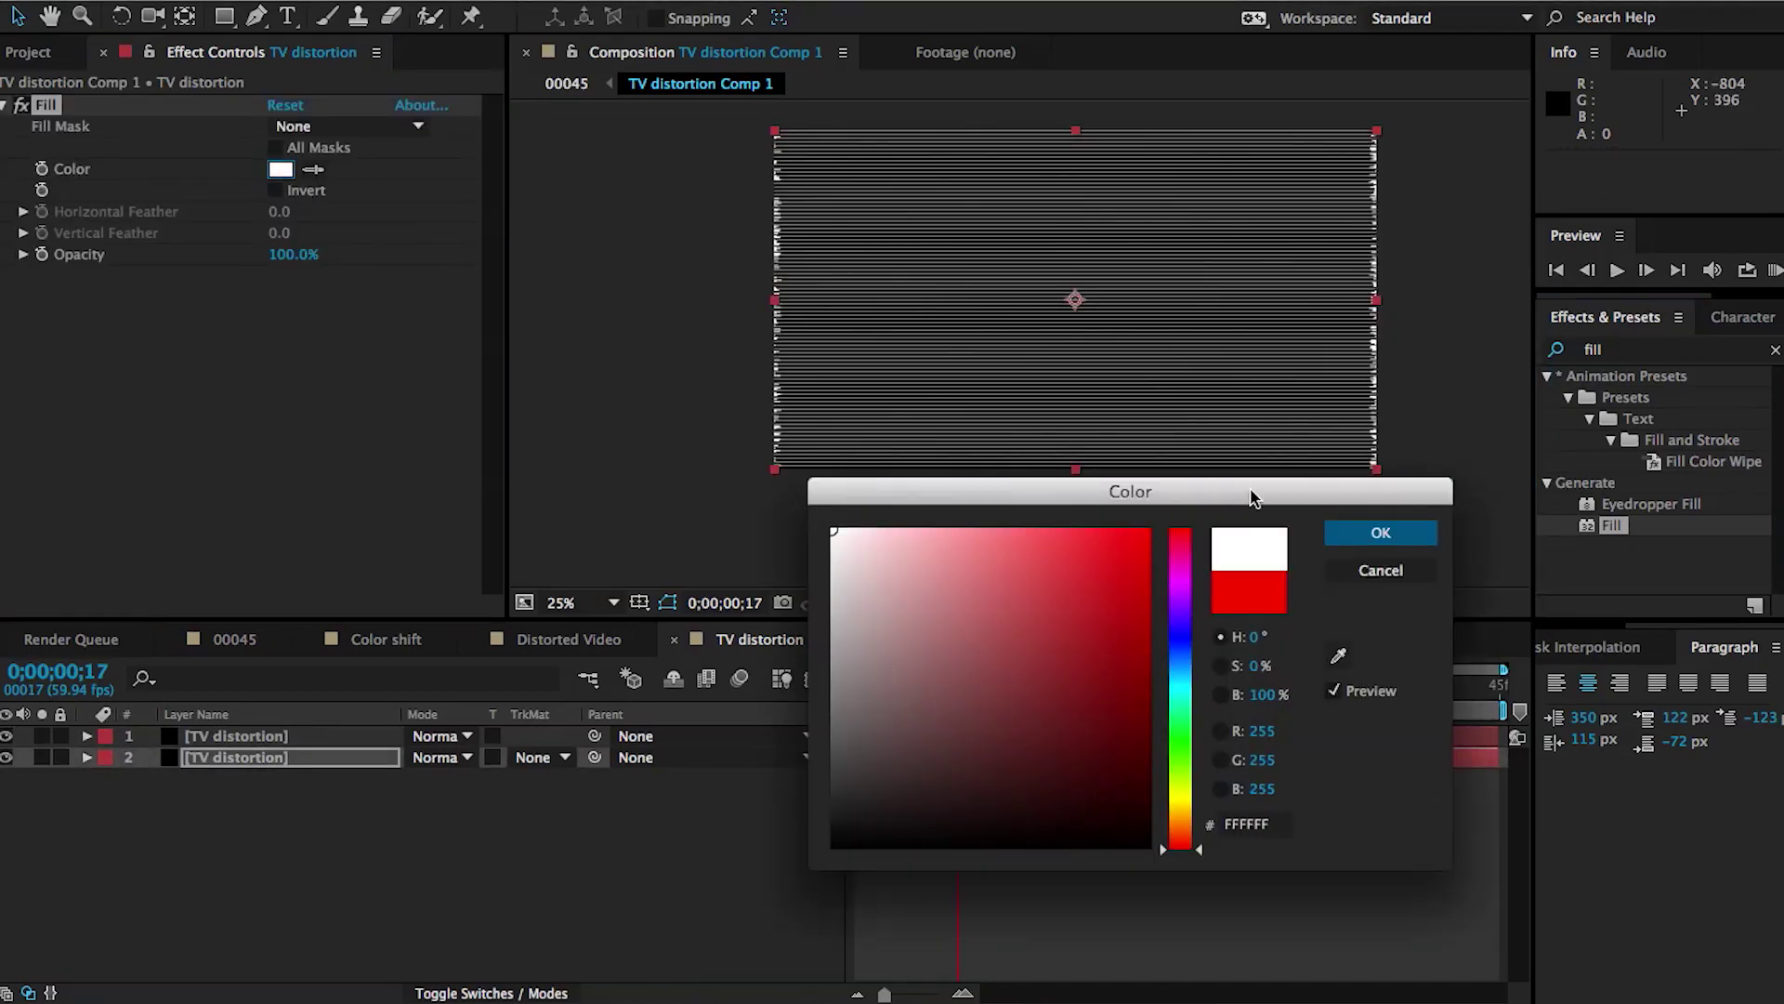
left_click(1381, 532)
key("period")
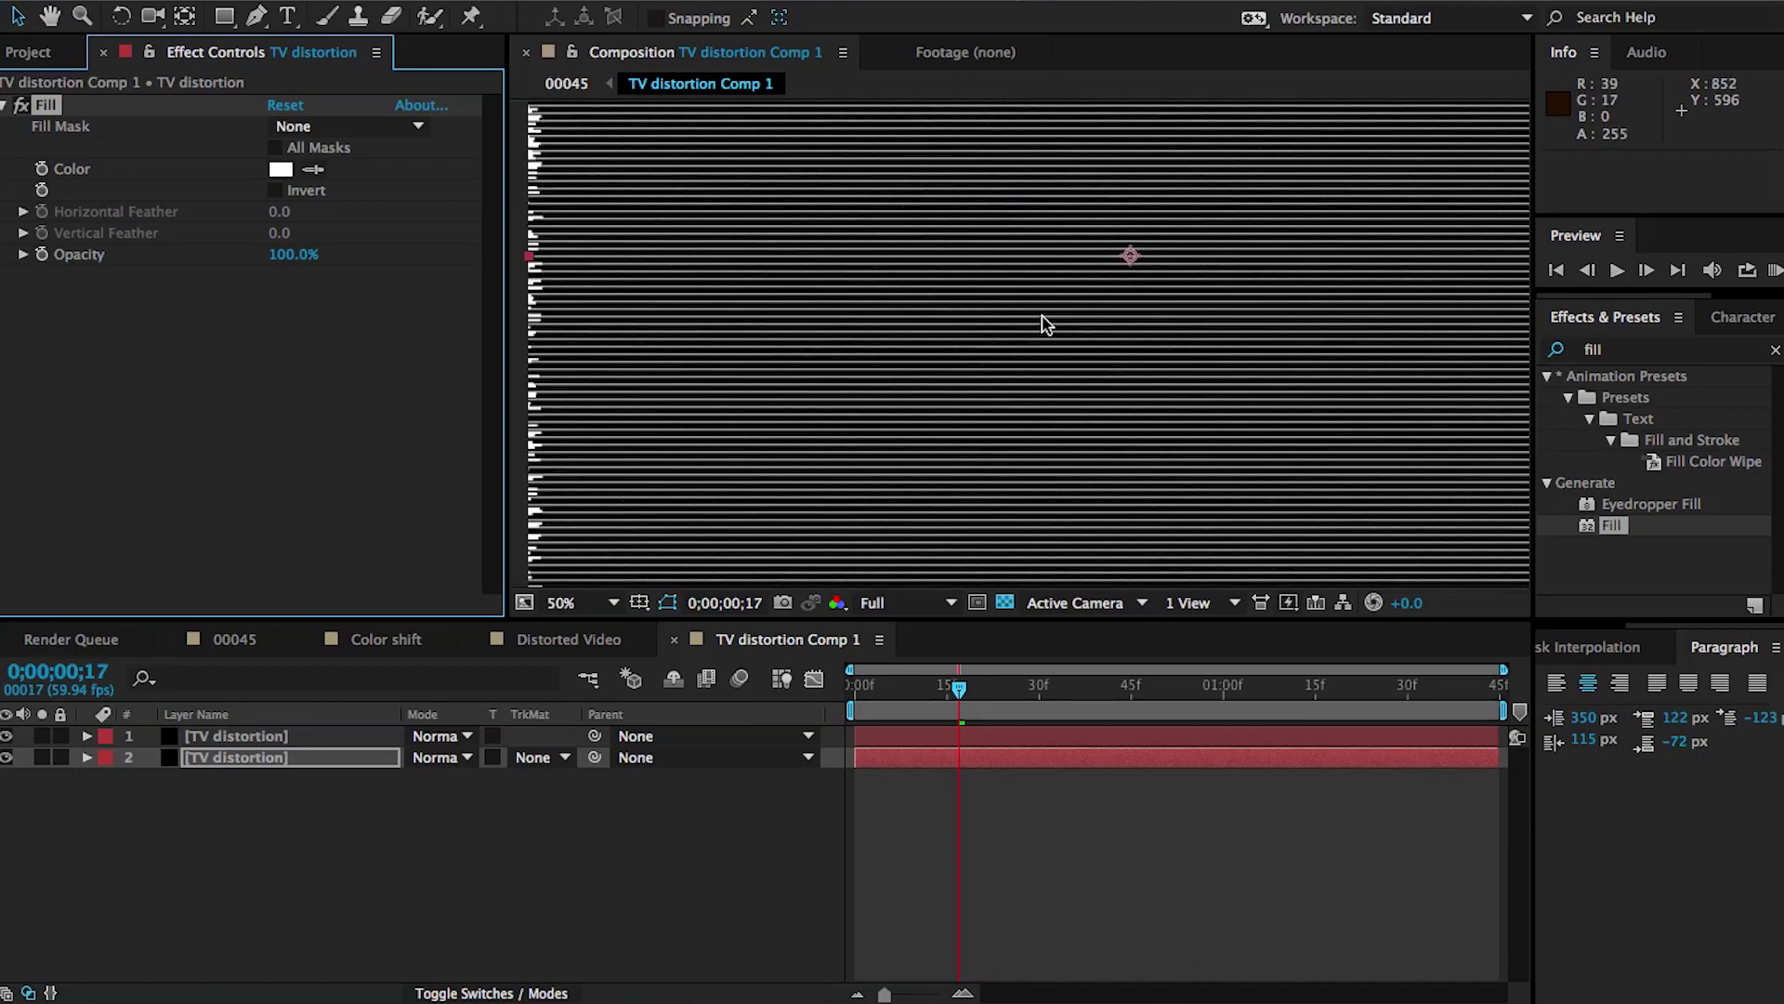
key("comma")
left_click(456, 820)
right_click(362, 811)
Create a new white FFFFFF solid layer named 'Matte'
mouse_move(470, 820)
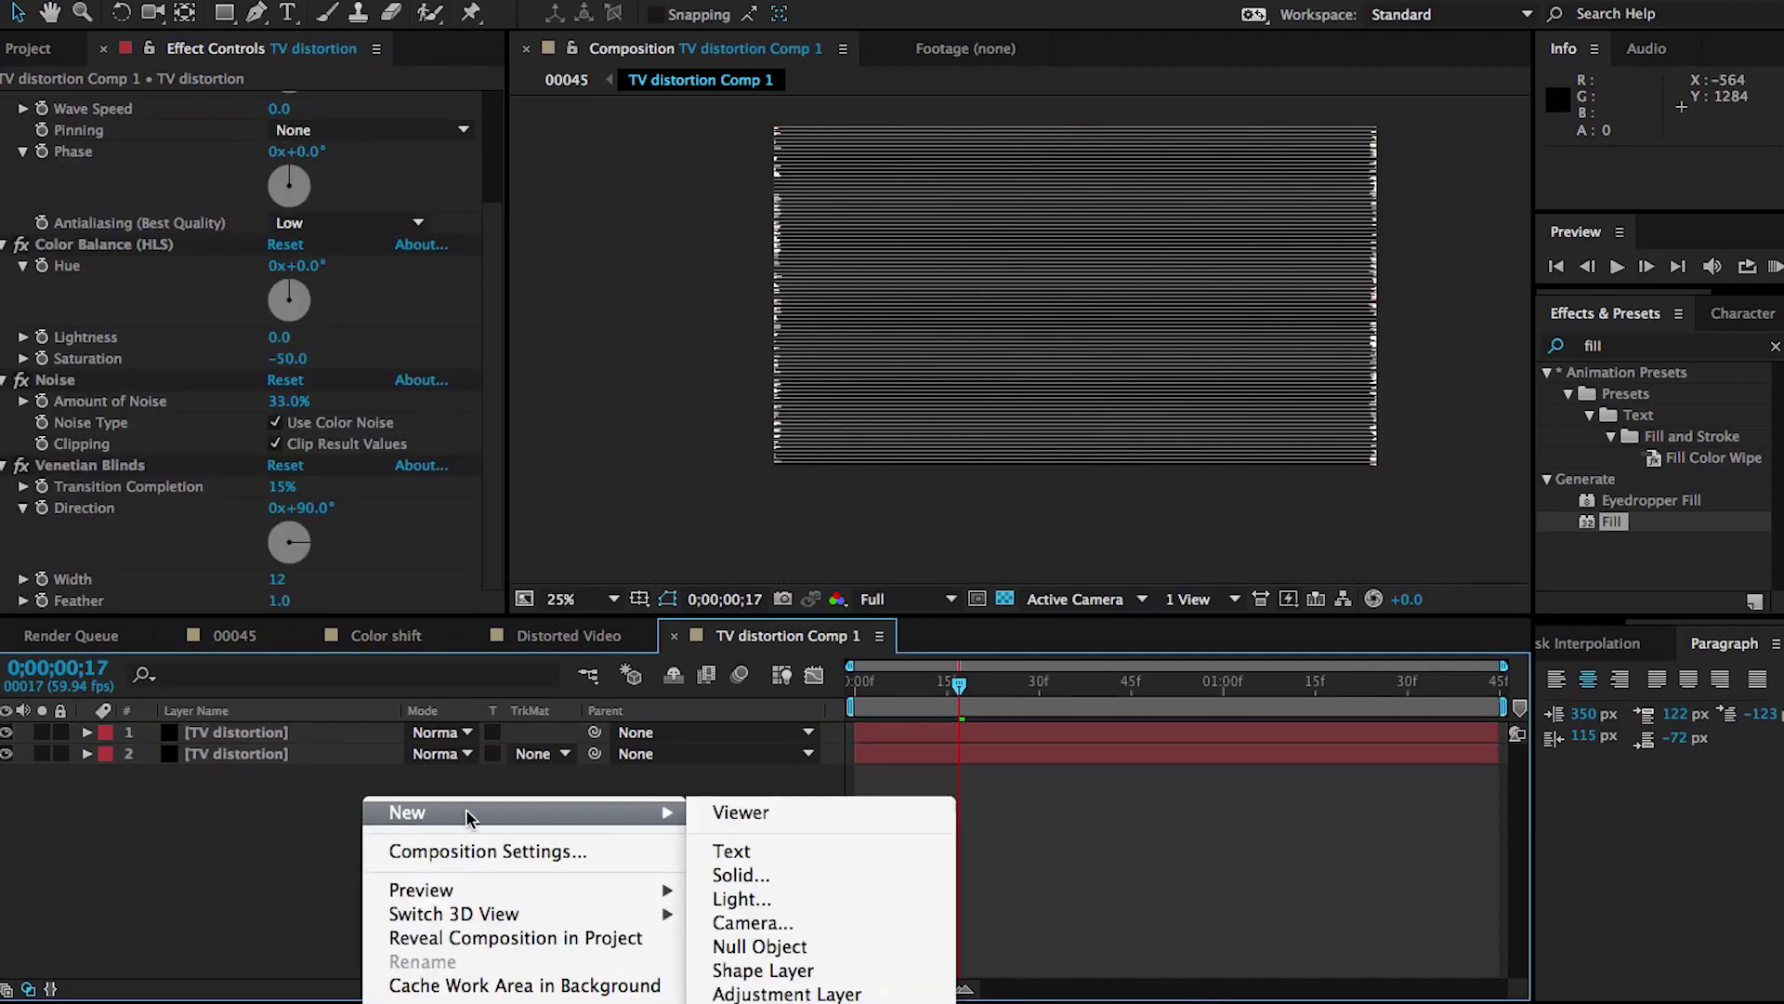
left_click(740, 875)
type("Matte")
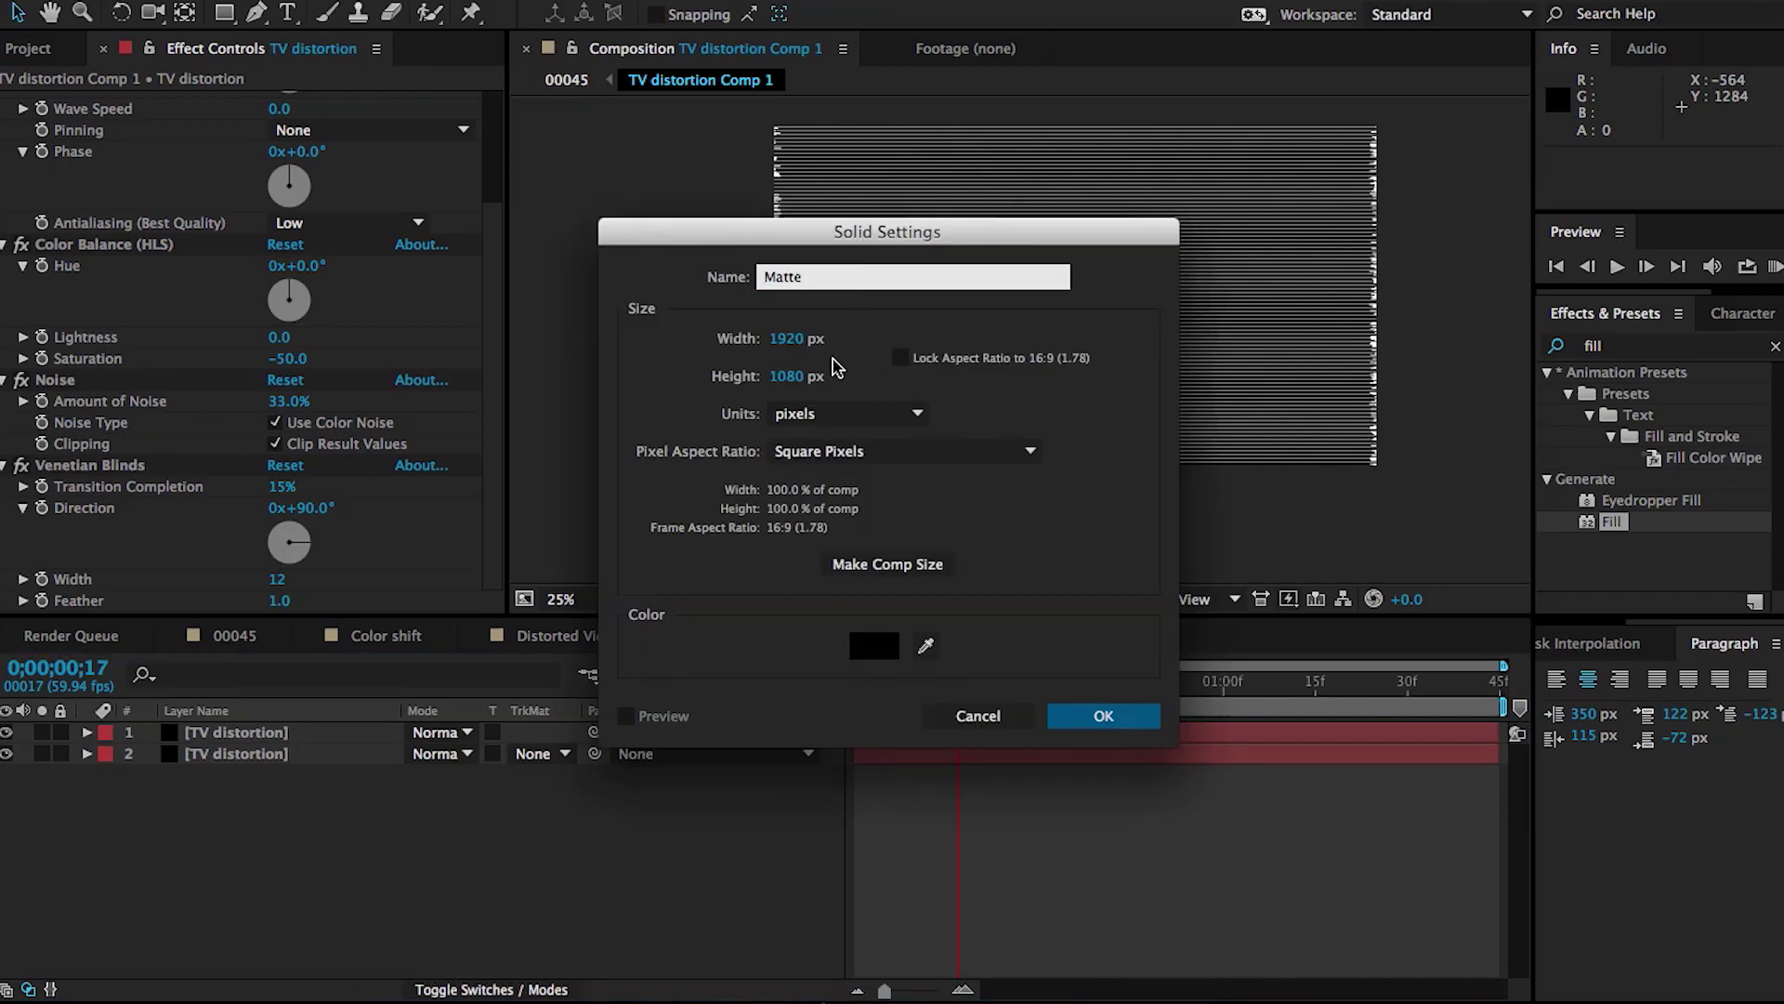
left_click(874, 645)
type("ffffff")
left_click(1346, 527)
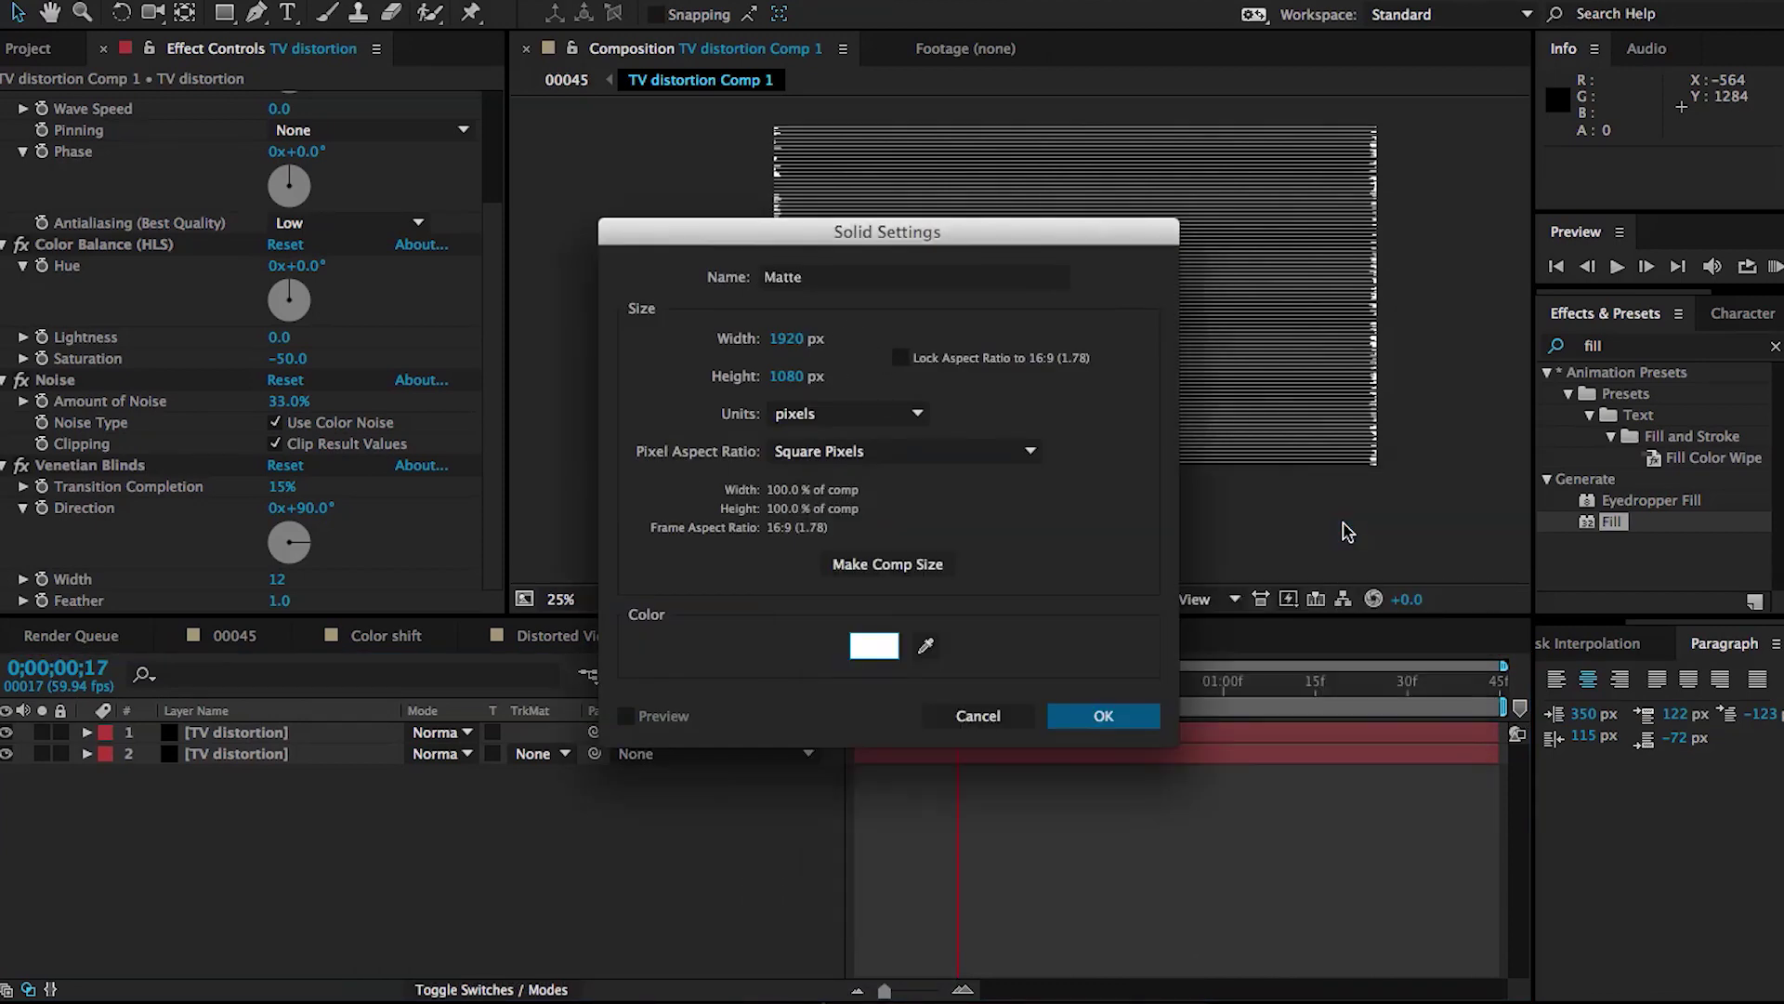
left_click(1078, 713)
left_click(224, 14)
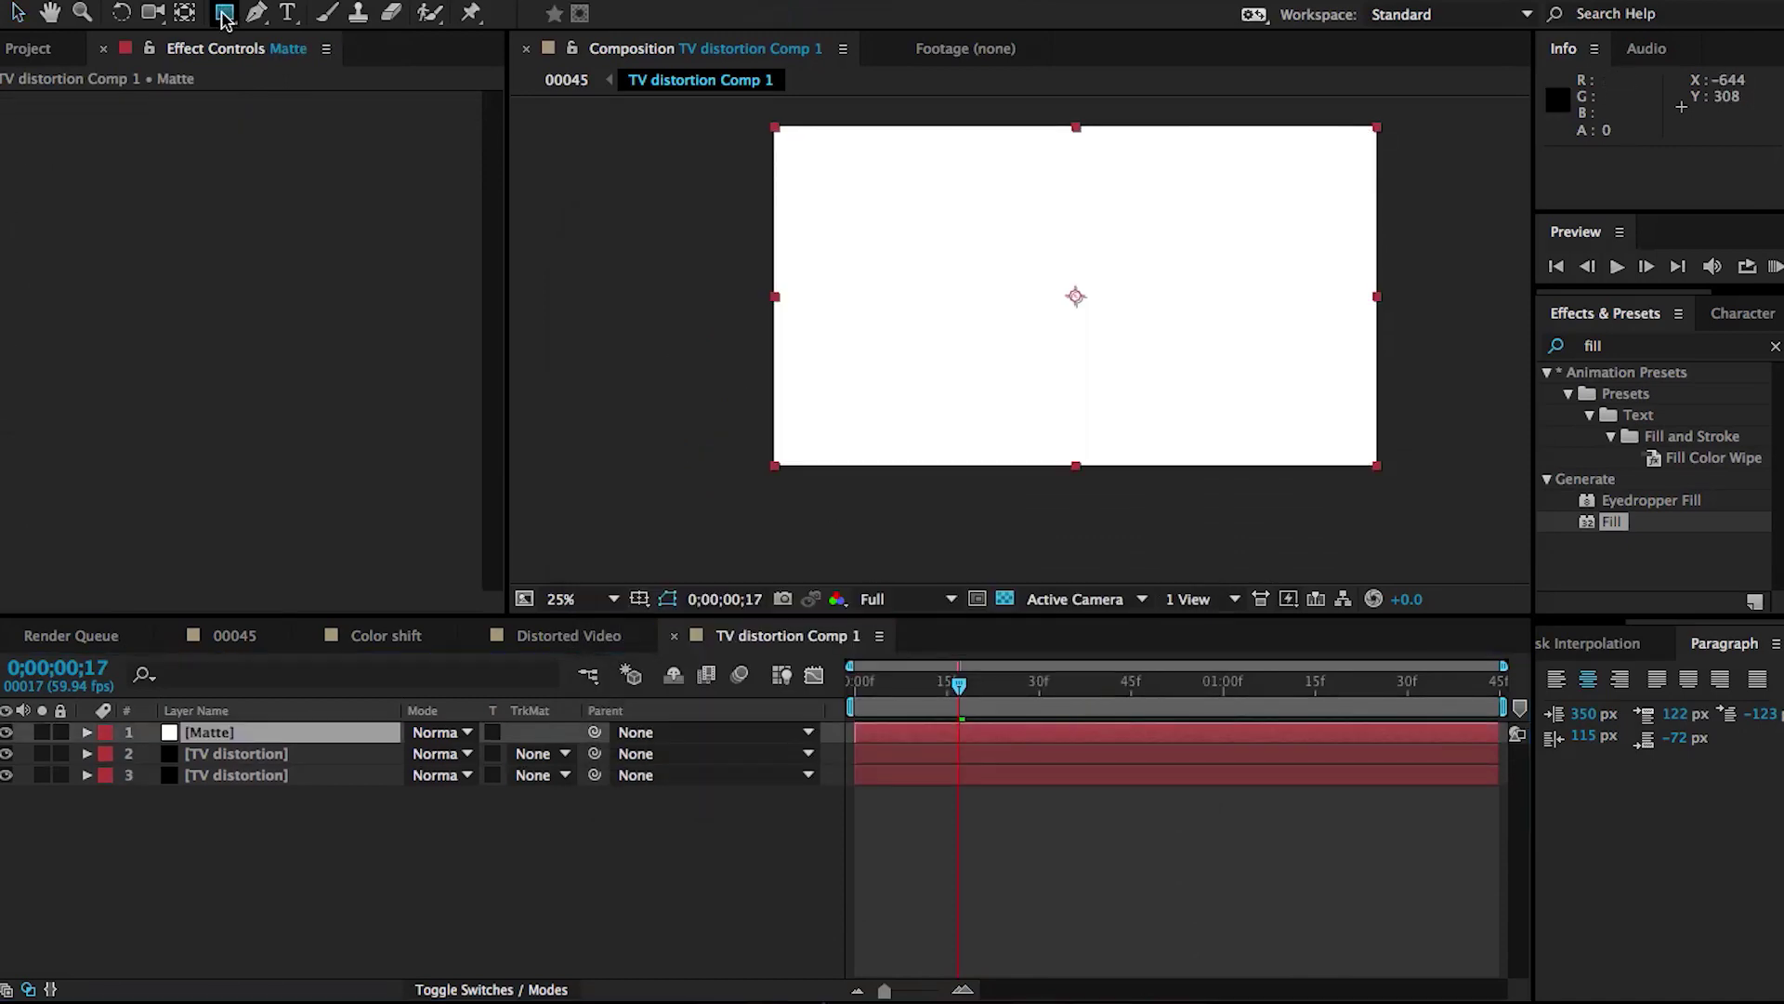
Draw a rectangular mask strip on Matte and keyframe it above the frame at frame 0
left_click_drag(688, 191, 1498, 264)
left_click(16, 13)
key("m")
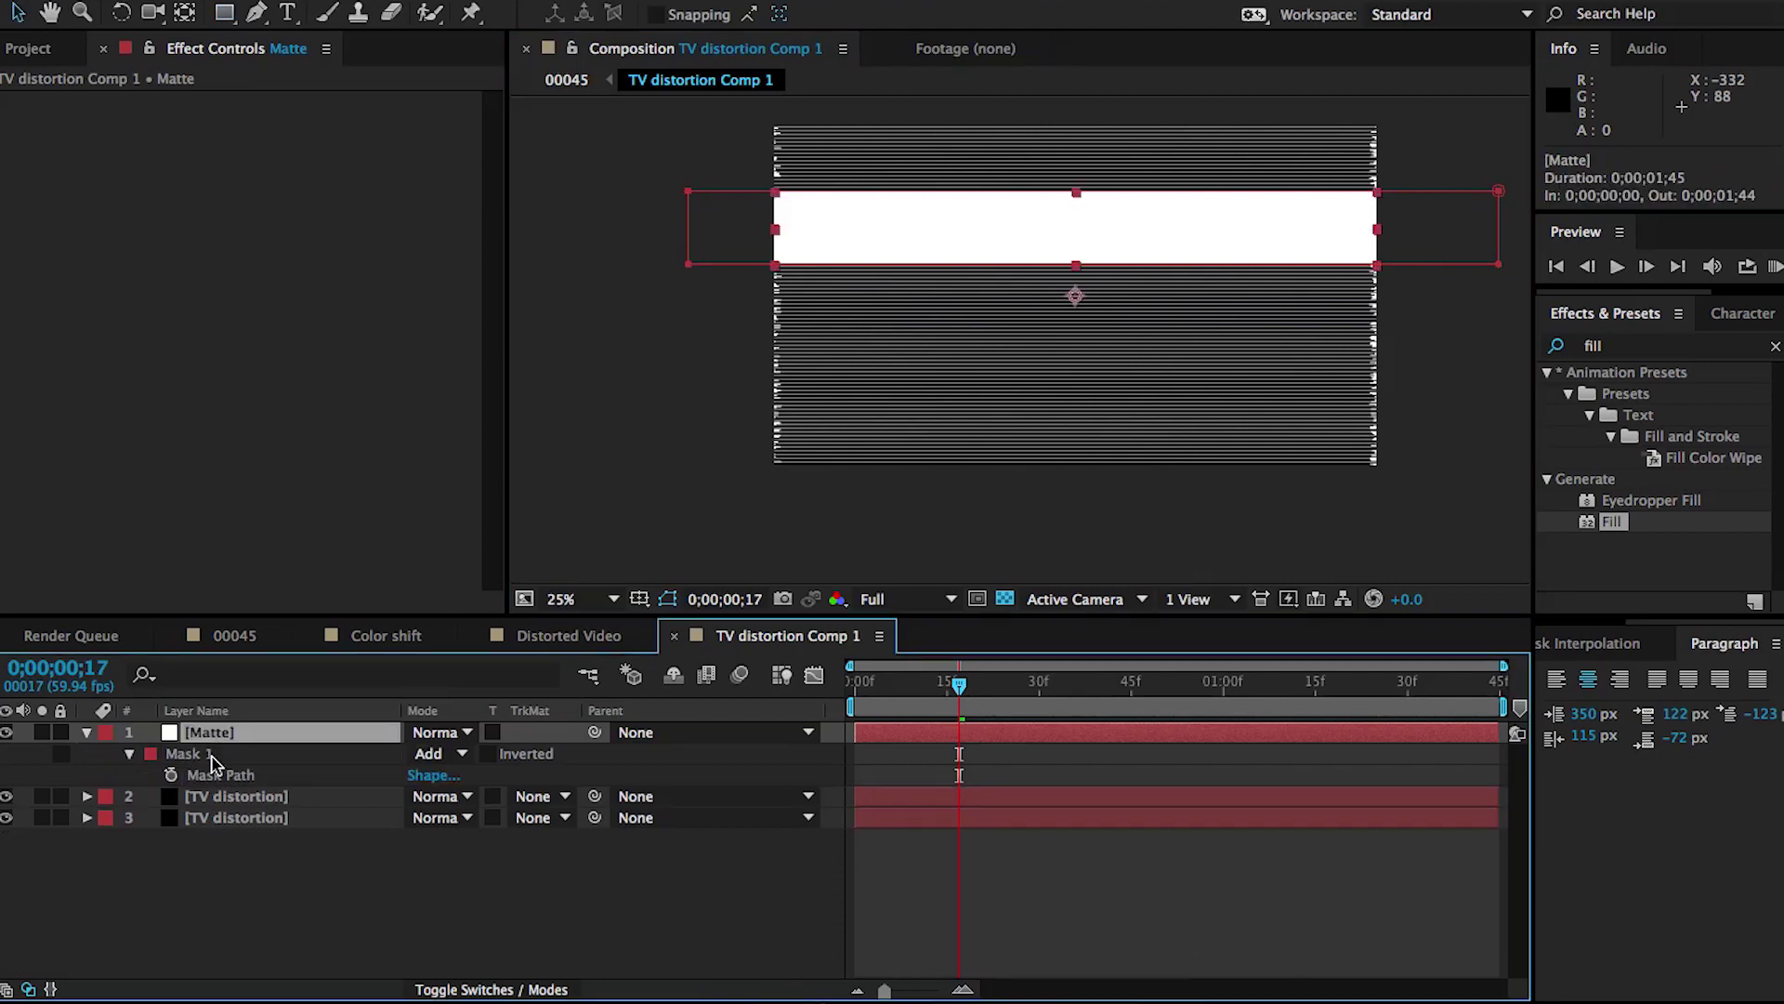
left_click_drag(787, 222, 789, 130)
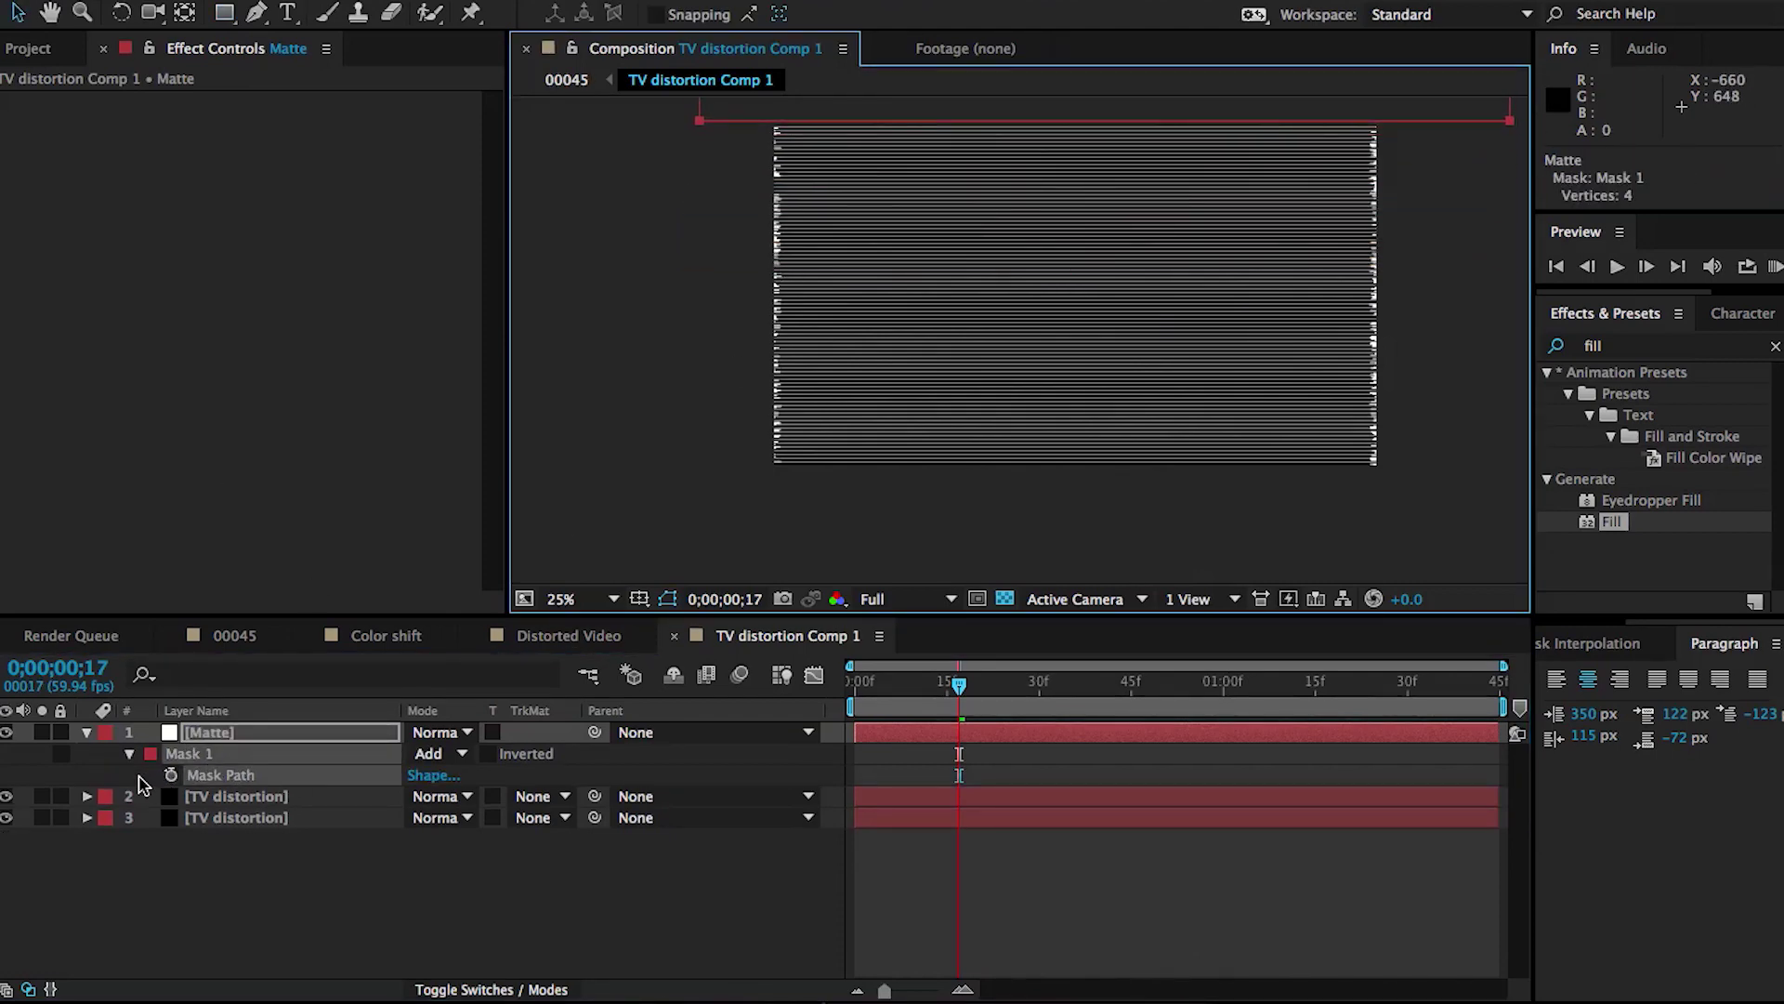
left_click(171, 775)
left_click_drag(960, 775, 856, 777)
At 1;35, move the mask strip down to the bottom of the frame
left_click(861, 688)
left_click_drag(862, 693, 1457, 697)
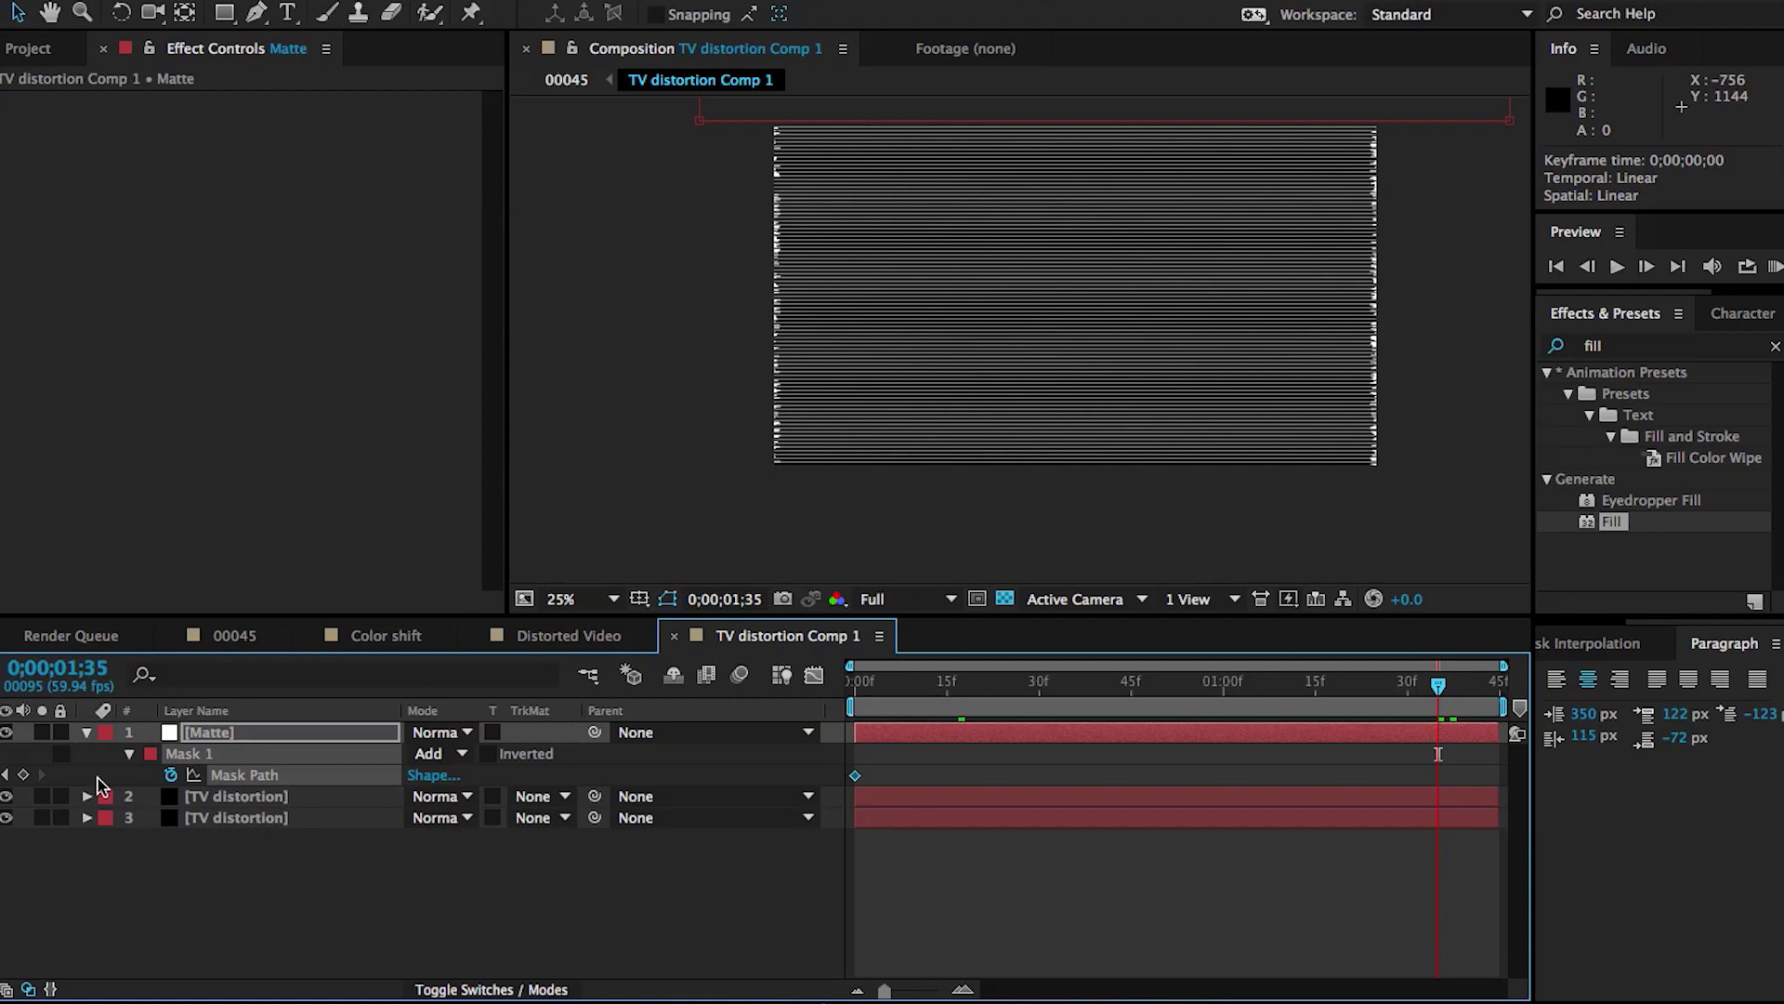
left_click(205, 756)
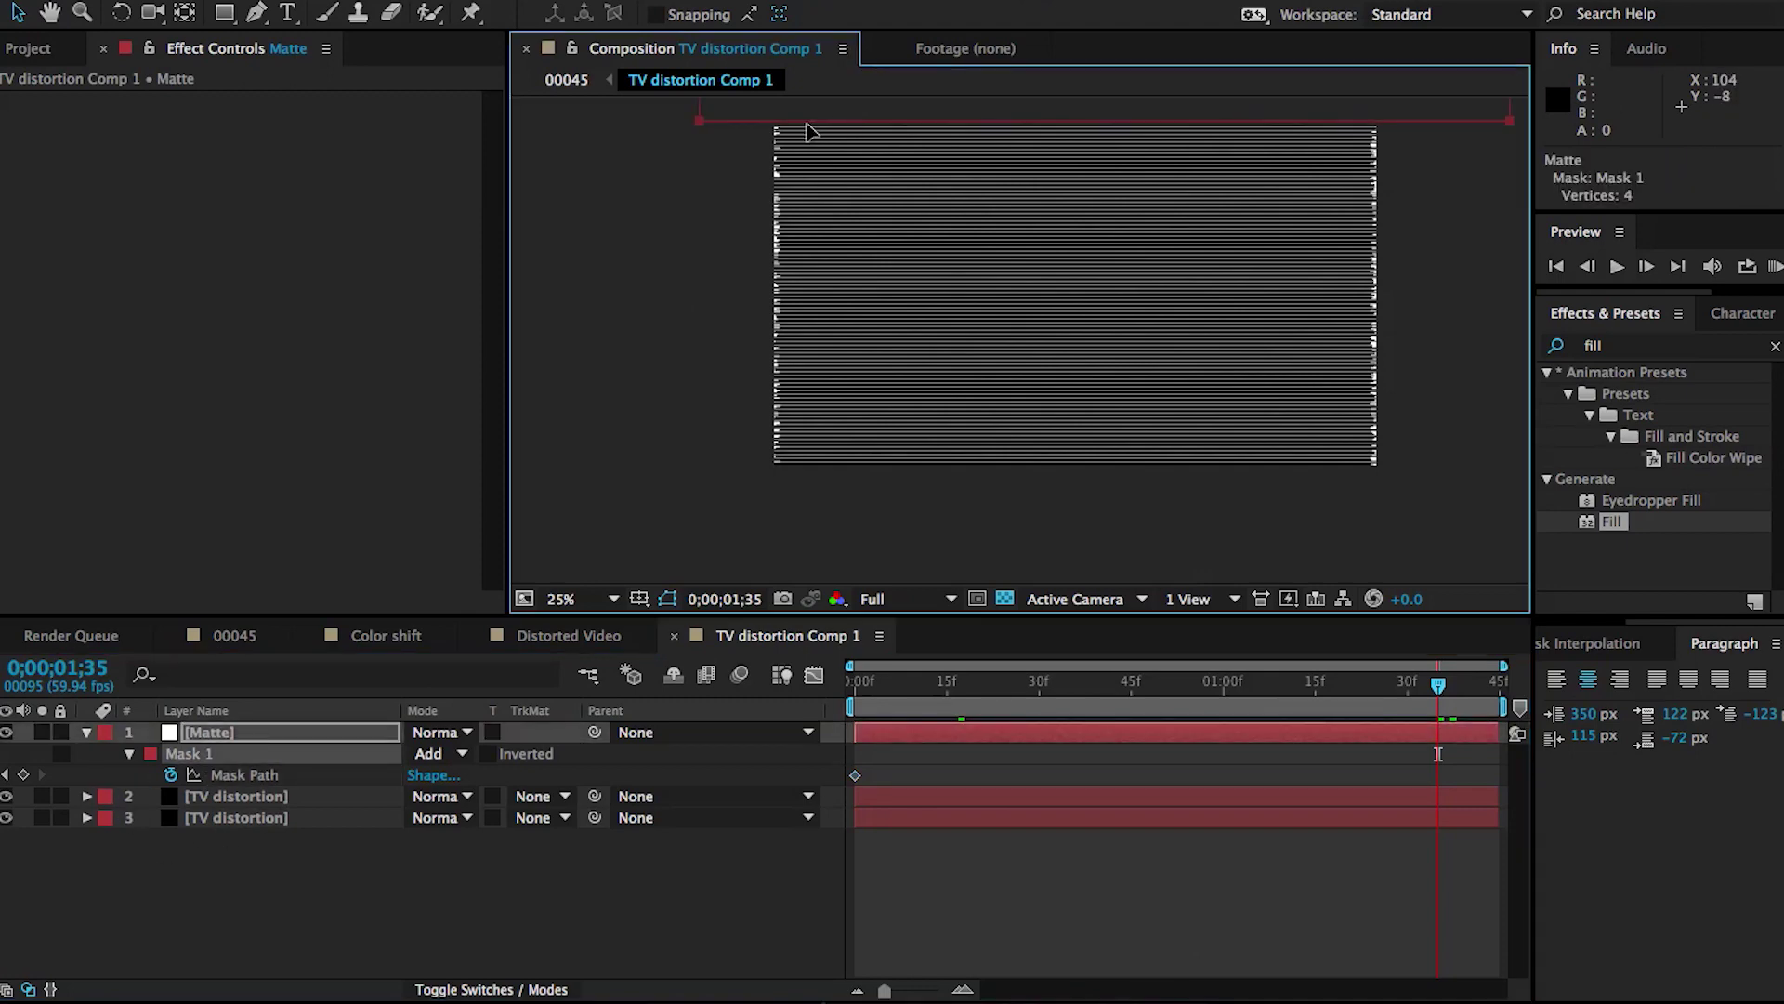
left_click_drag(808, 131, 792, 562)
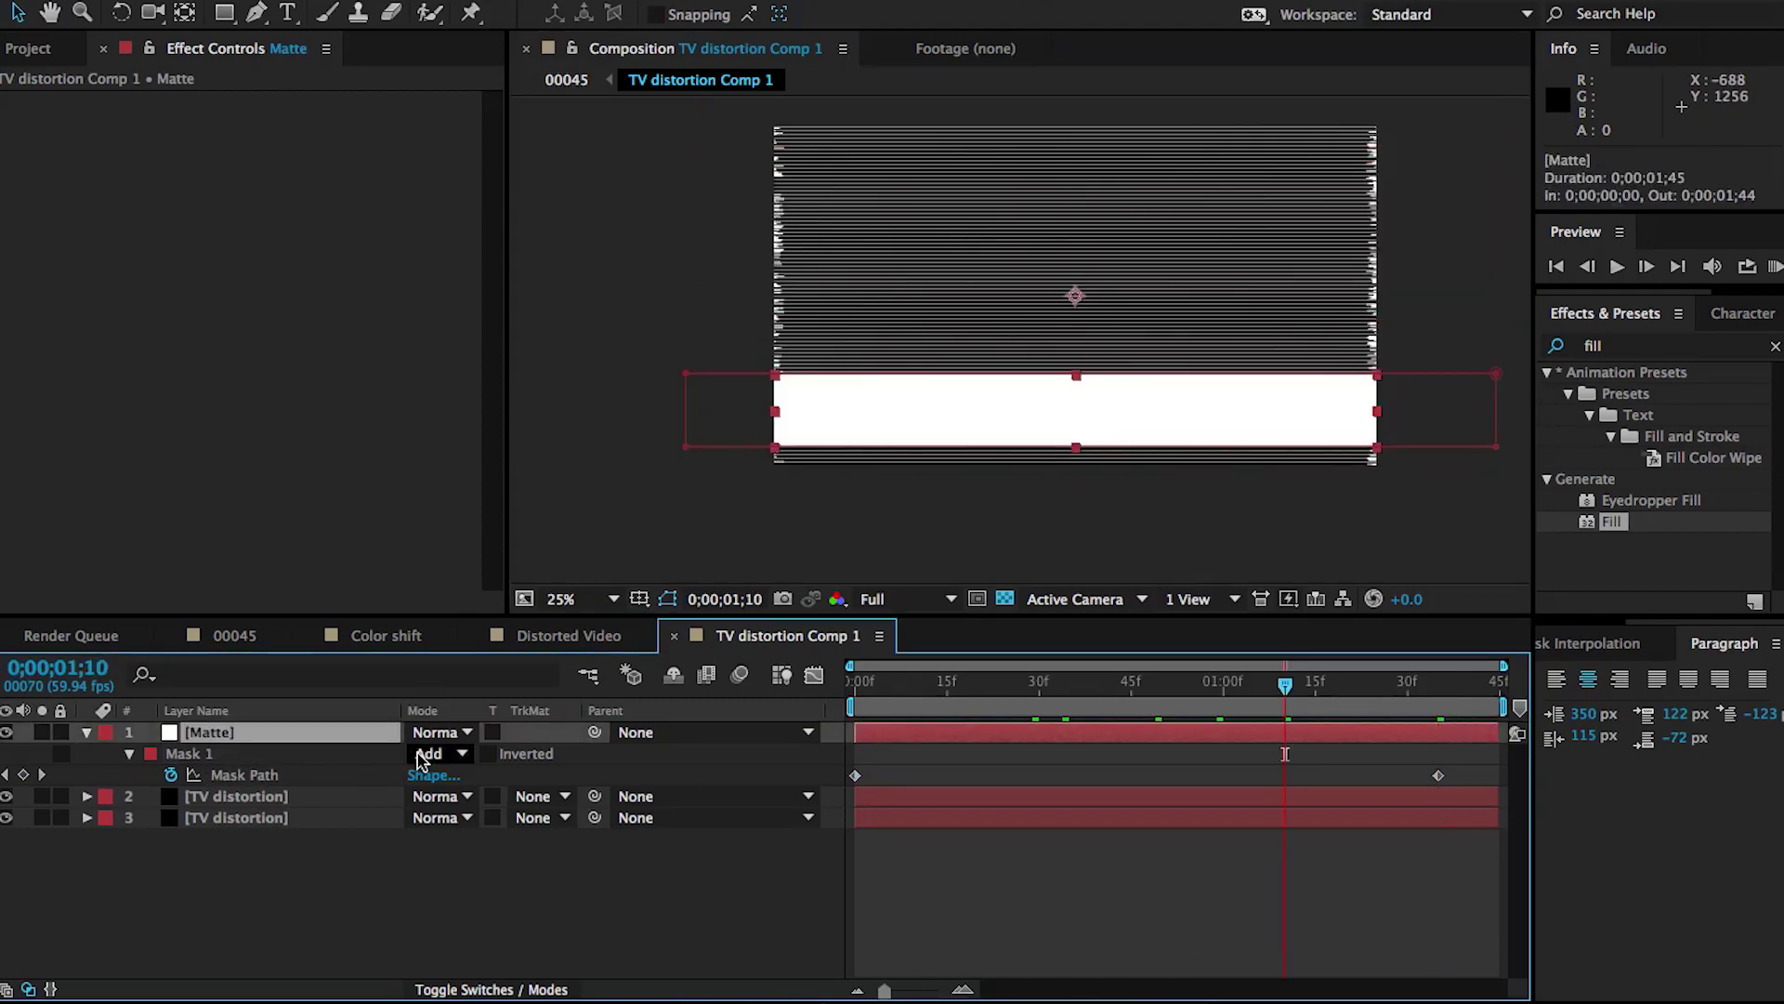
Set the Matte mask mode to Subtract, preview the band, then return to comp 00045
left_click(438, 753)
left_click(464, 827)
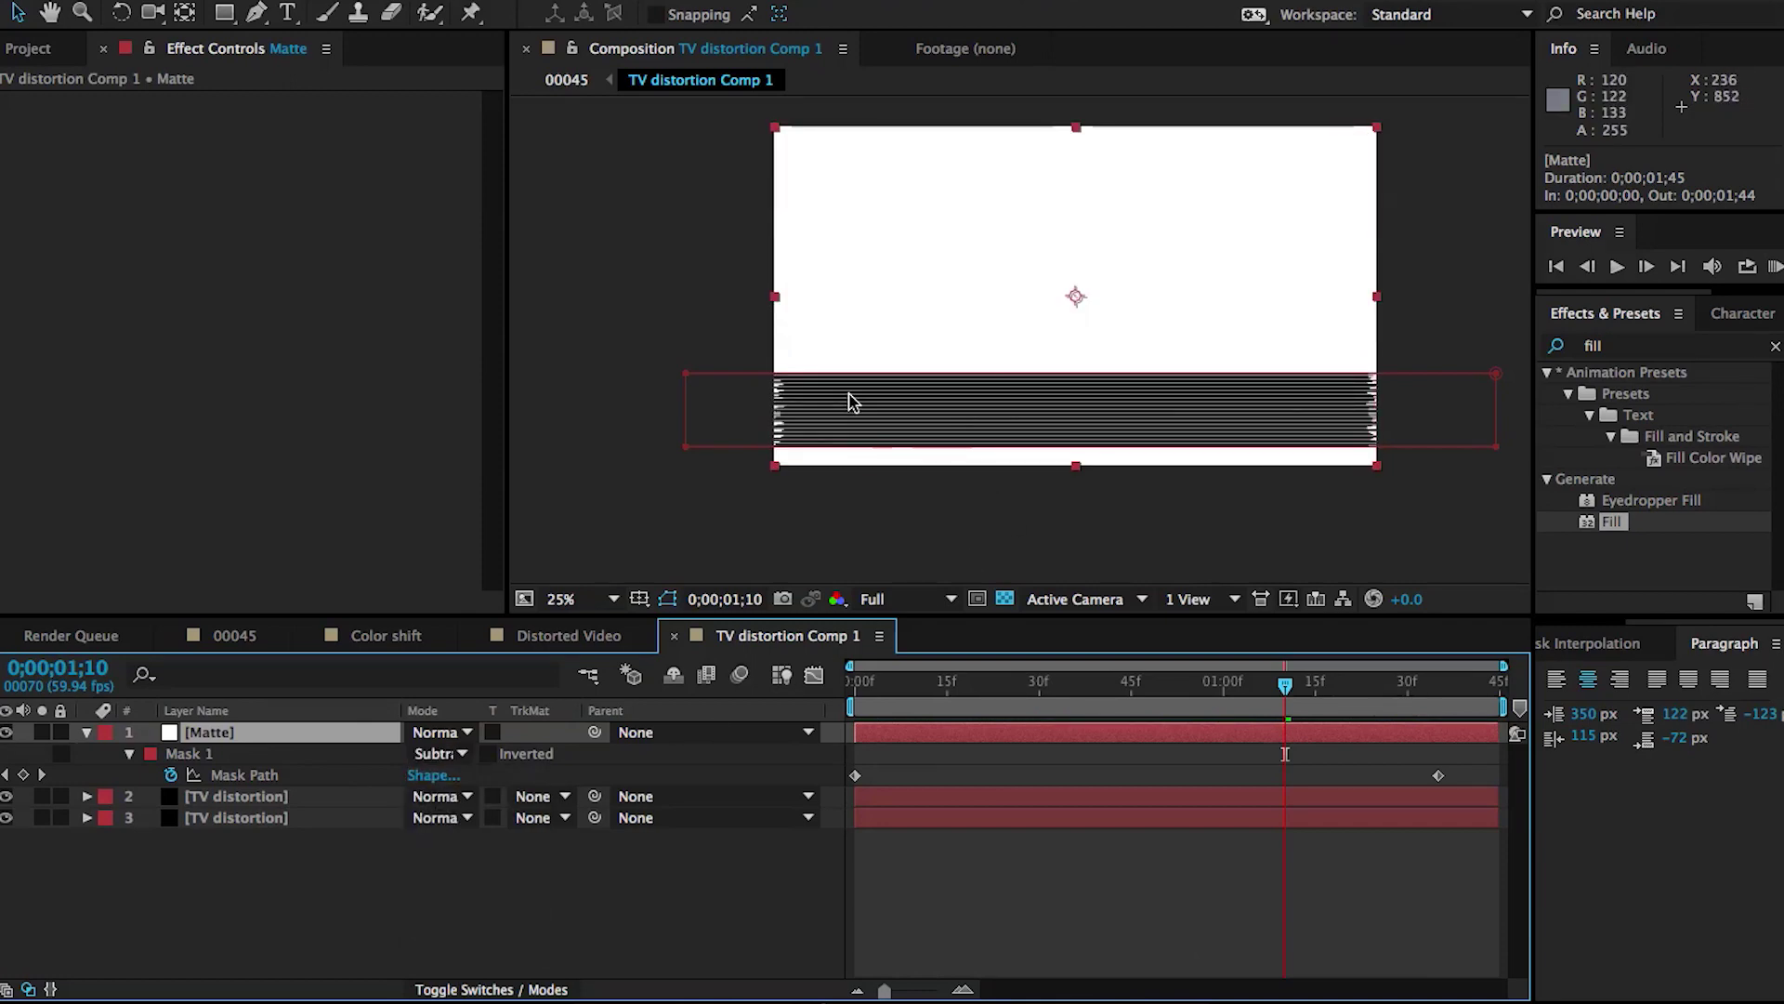
left_click(428, 894)
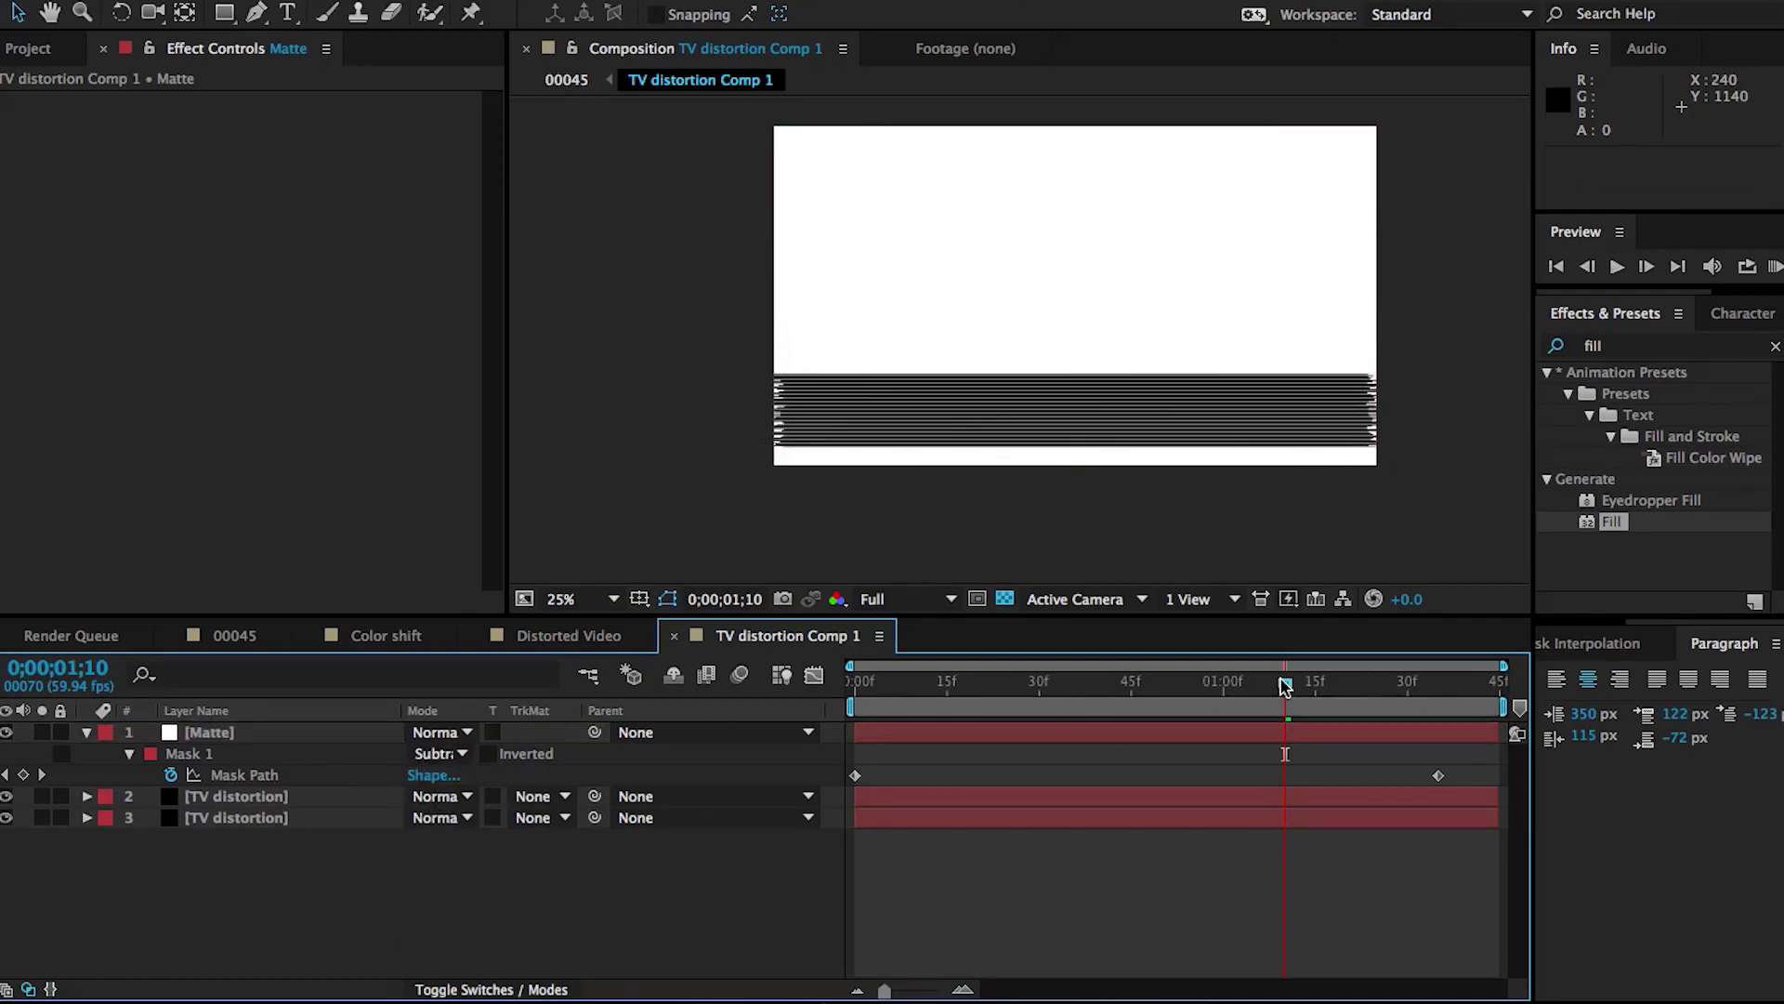
left_click_drag(1285, 685, 1103, 695)
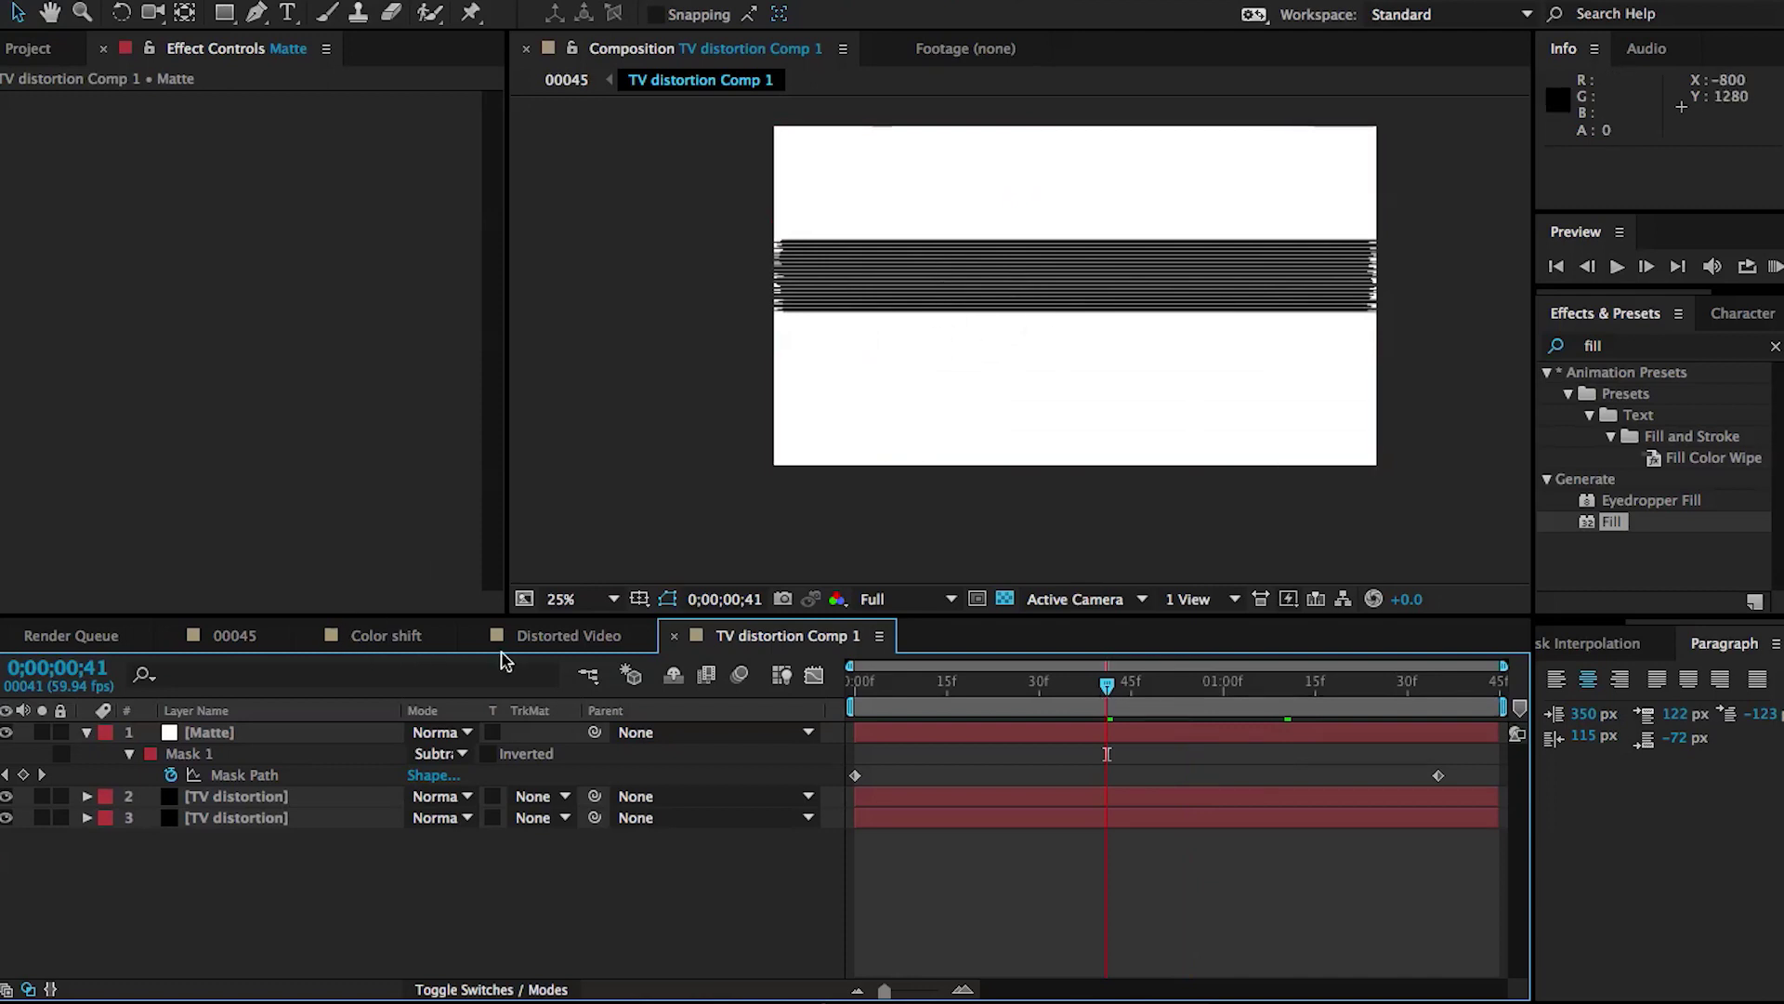
left_click(234, 635)
left_click(243, 754)
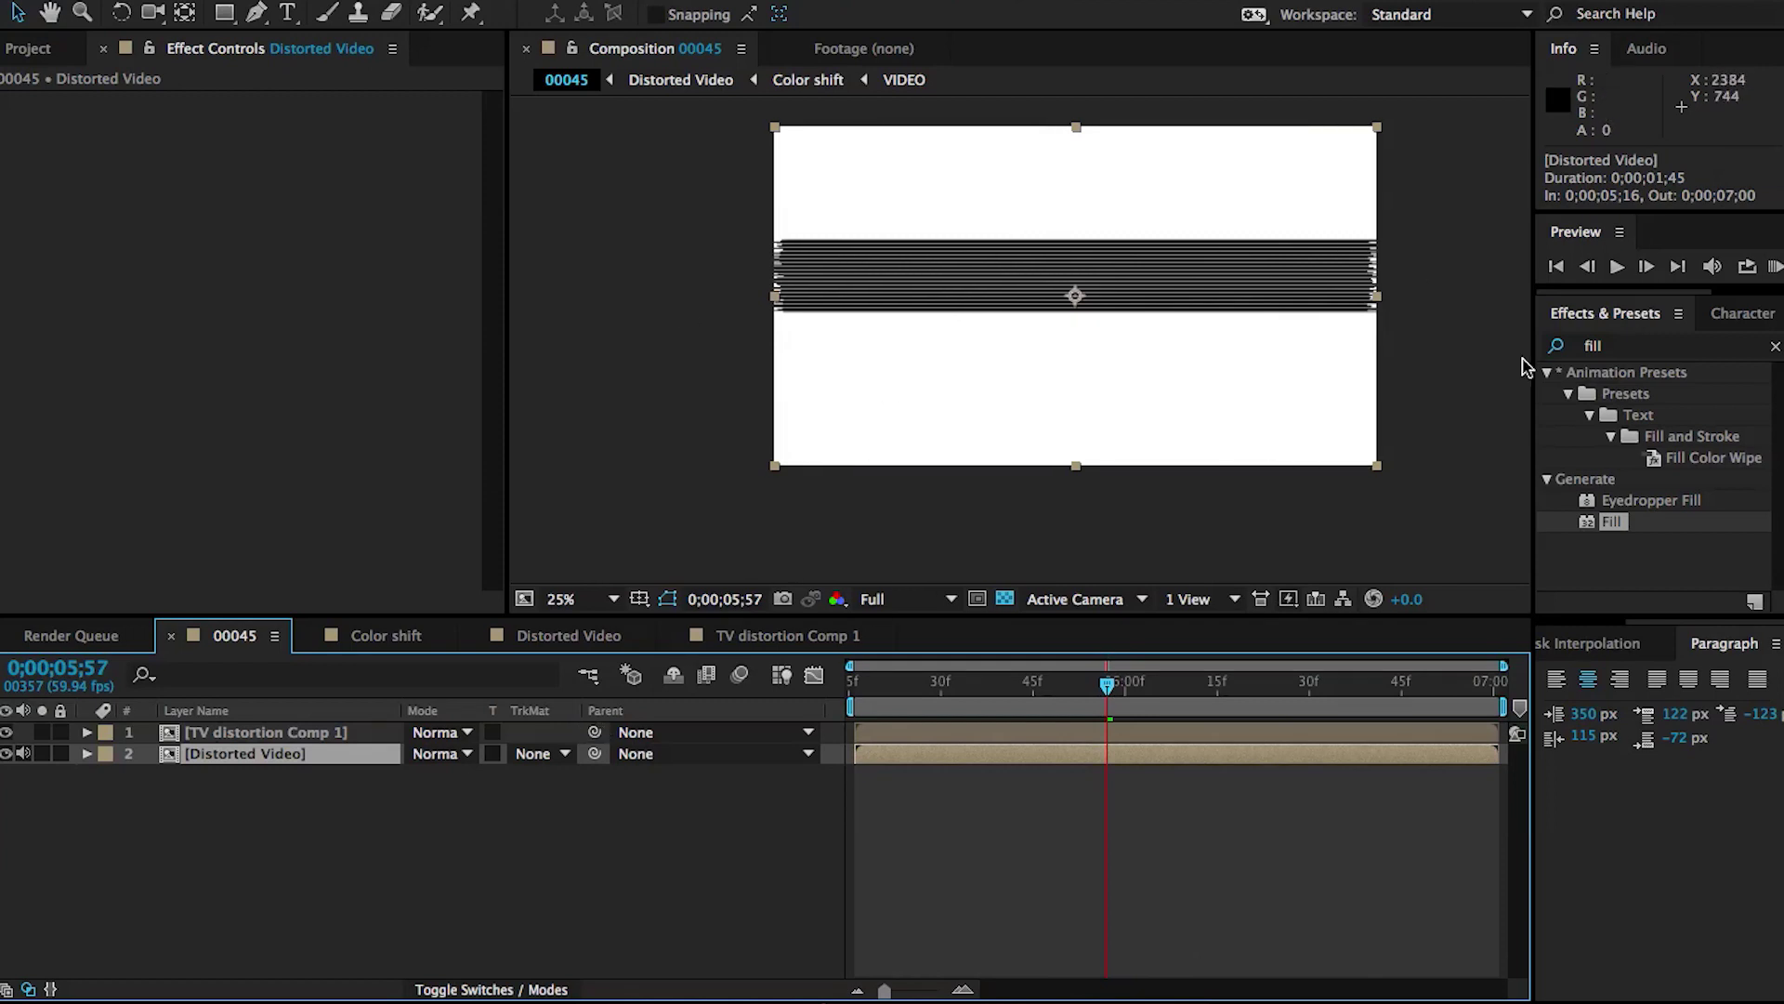
Apply Displacement Map to Distorted Video with TV distortion Comp 1 as the map layer
left_click(1627, 353)
type("disp")
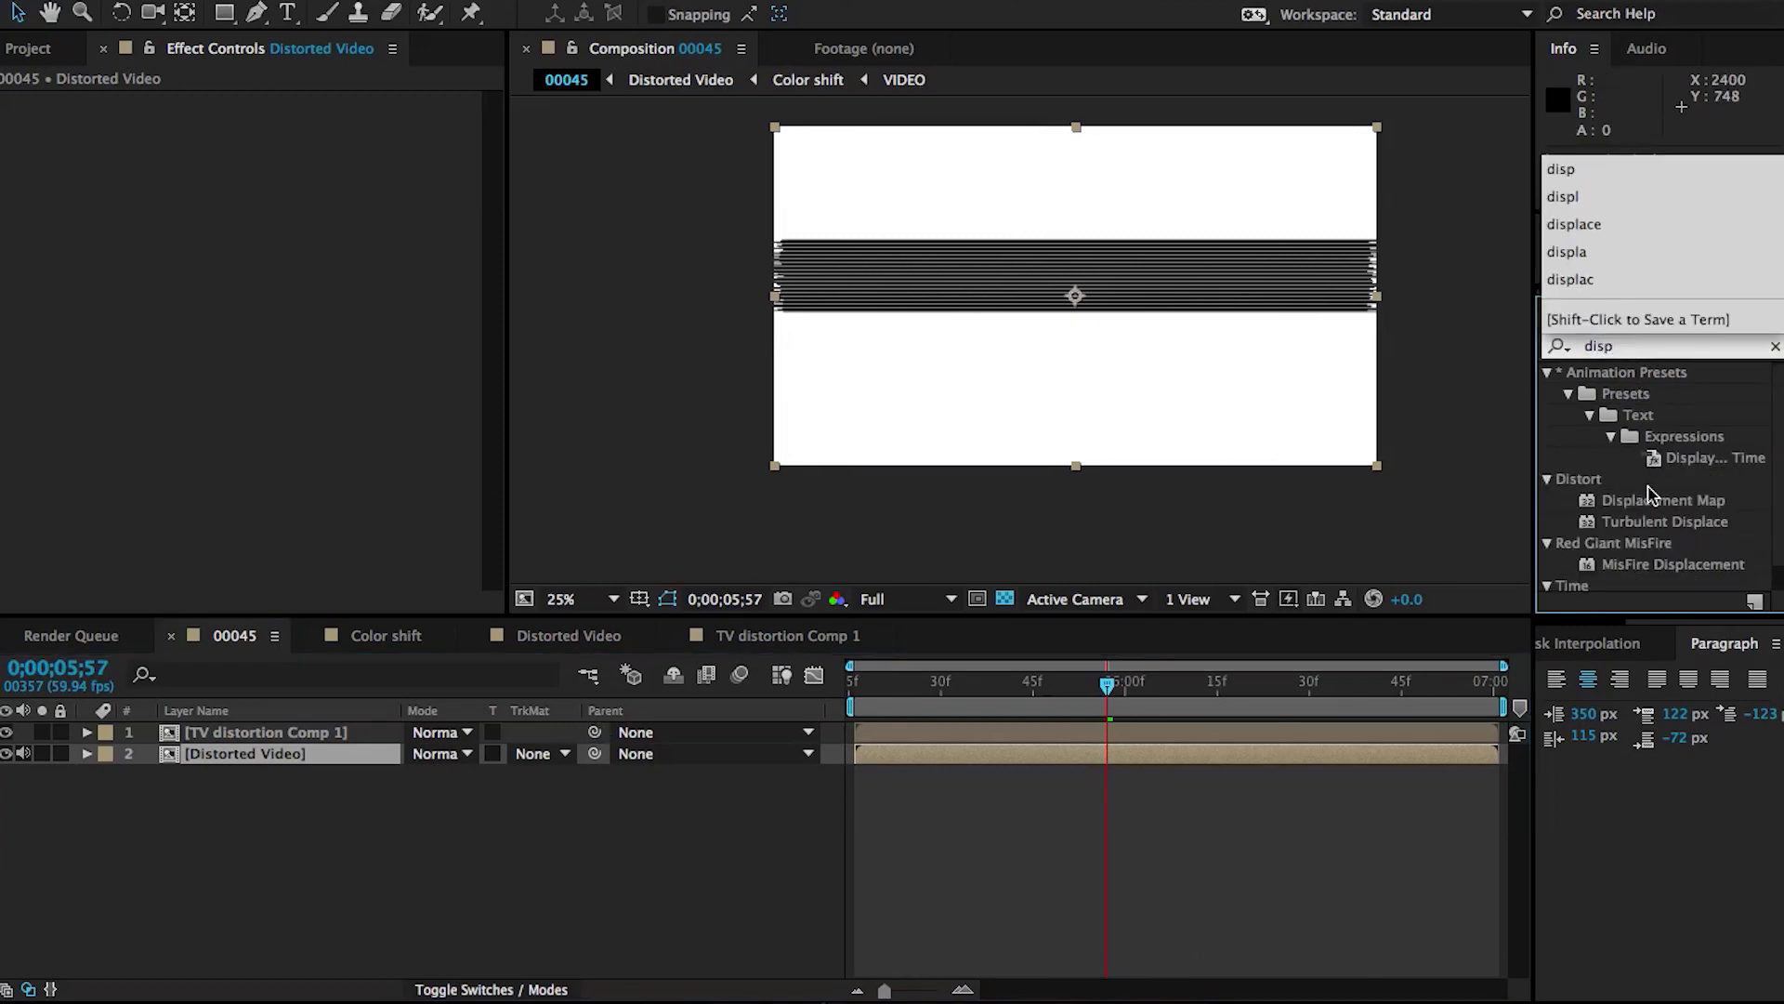
left_click_drag(1651, 499, 1190, 749)
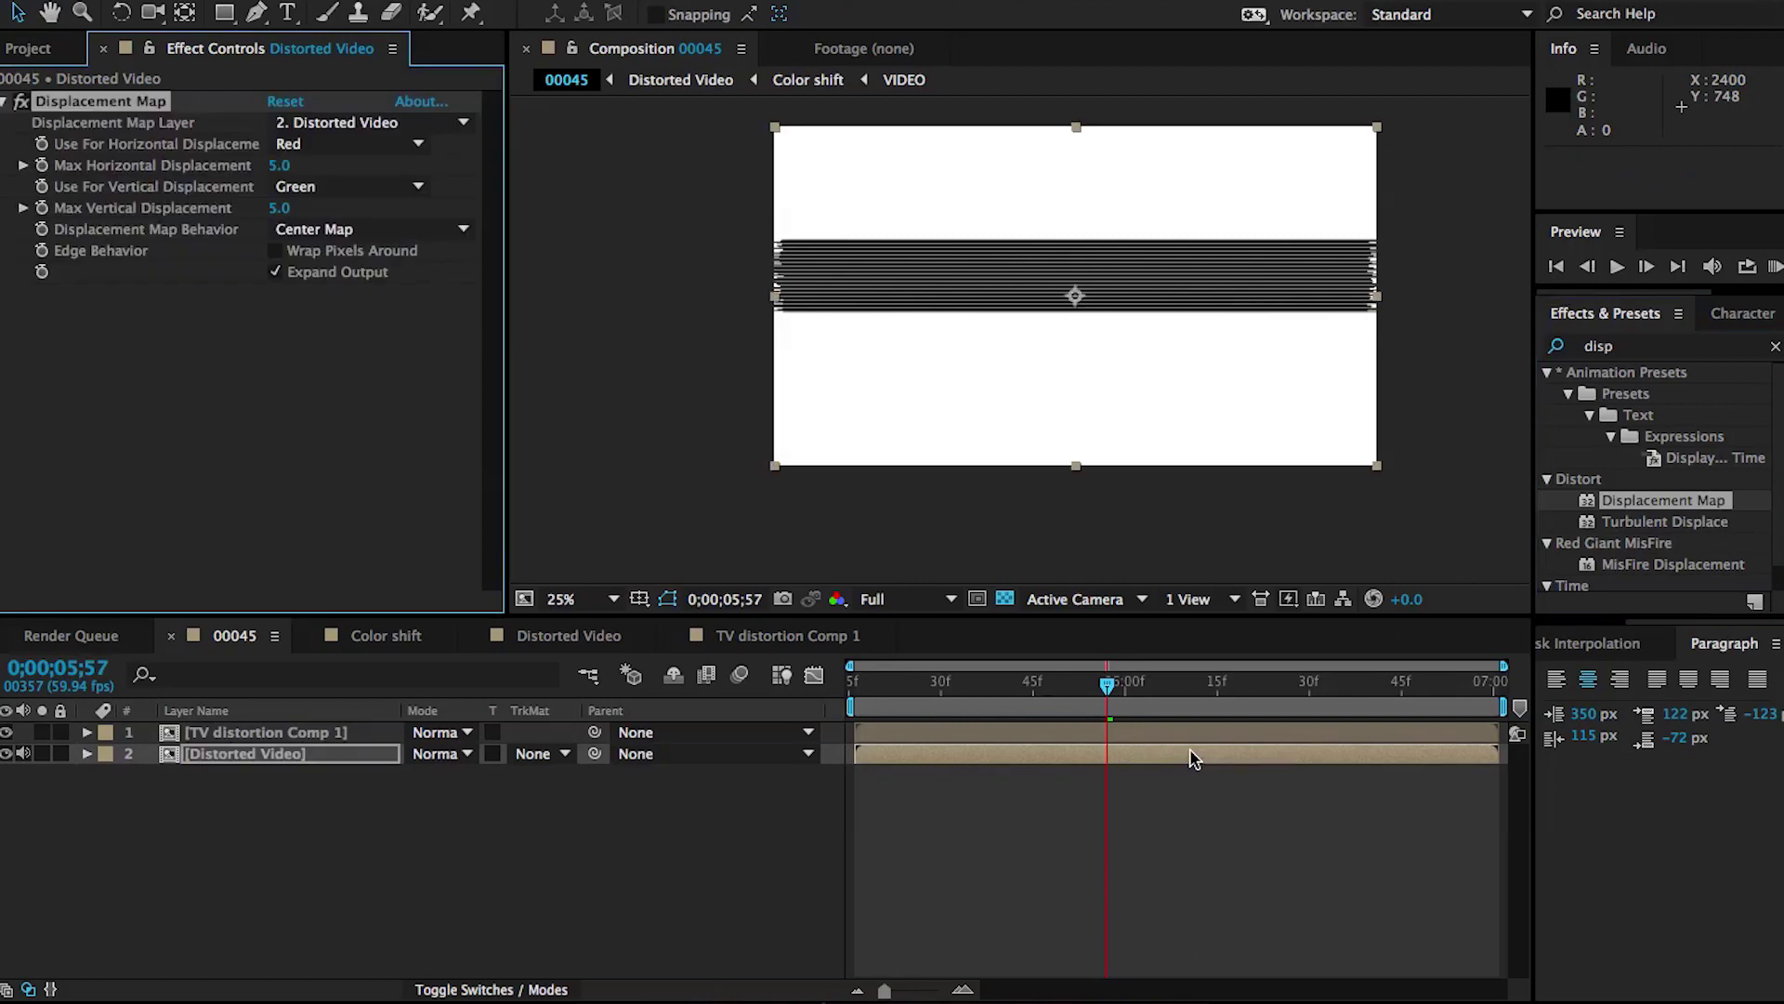
left_click(353, 123)
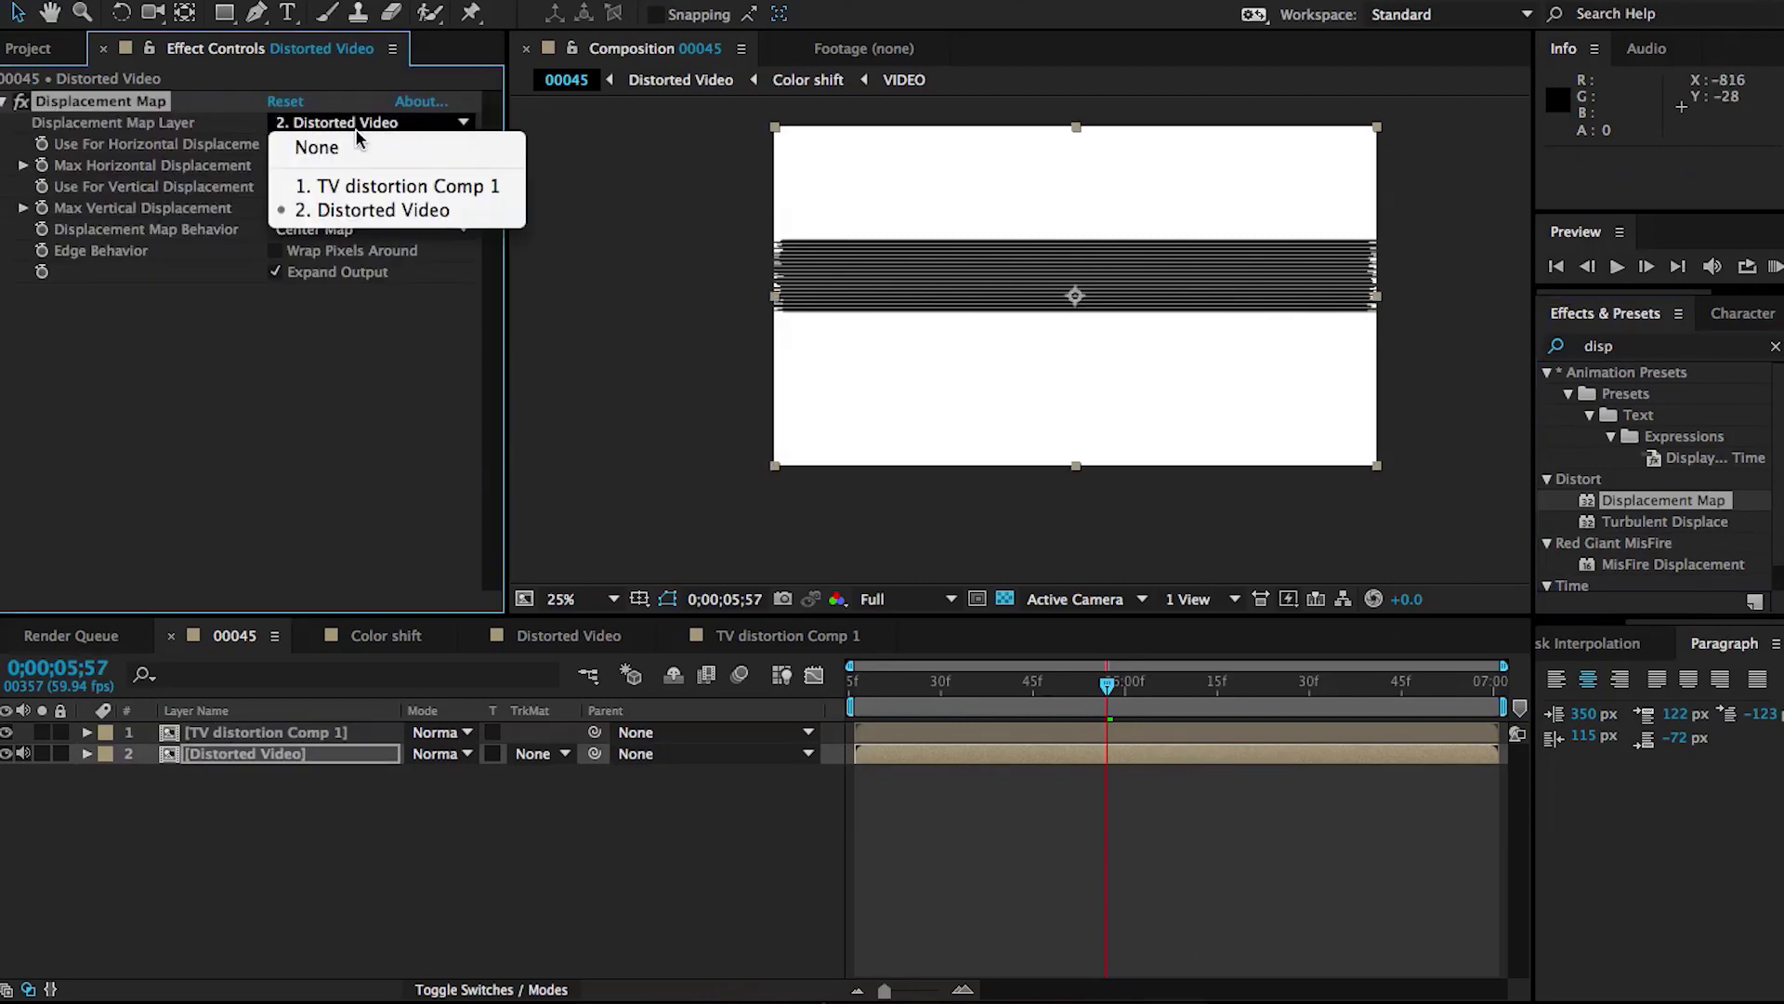
left_click(411, 186)
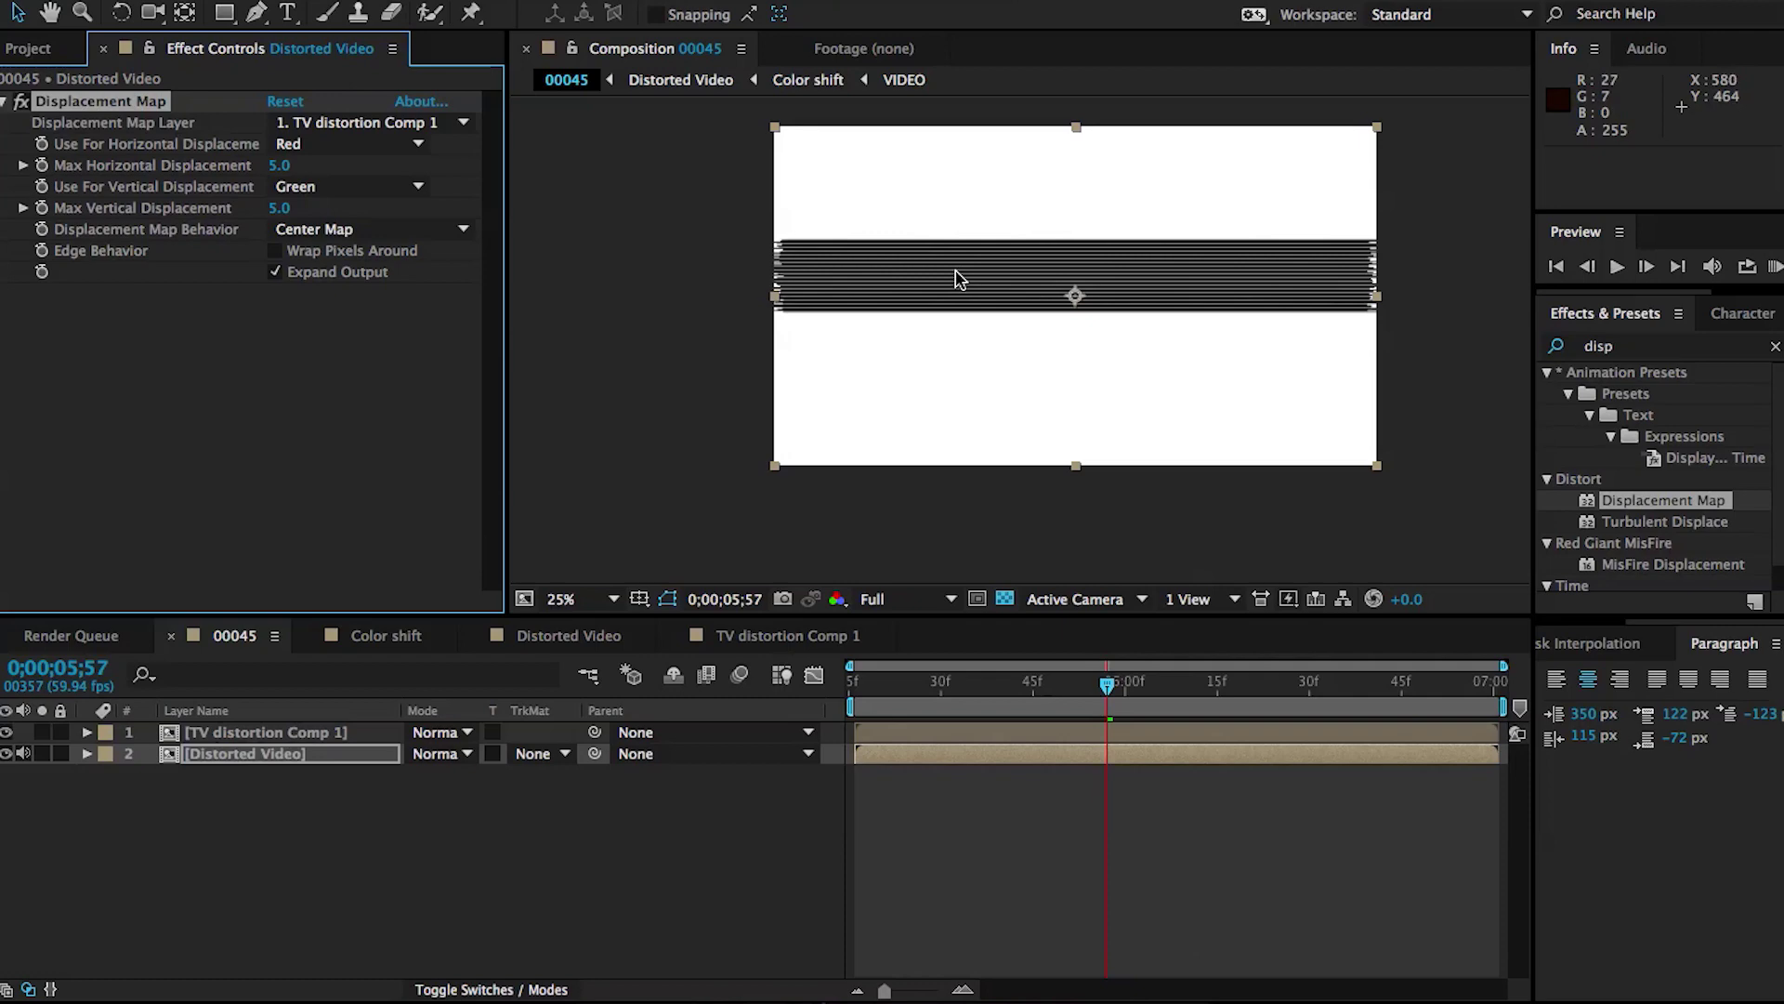
Hide the TV distortion Comp 1 layer and RAM preview from the clip's start
left_click(5, 732)
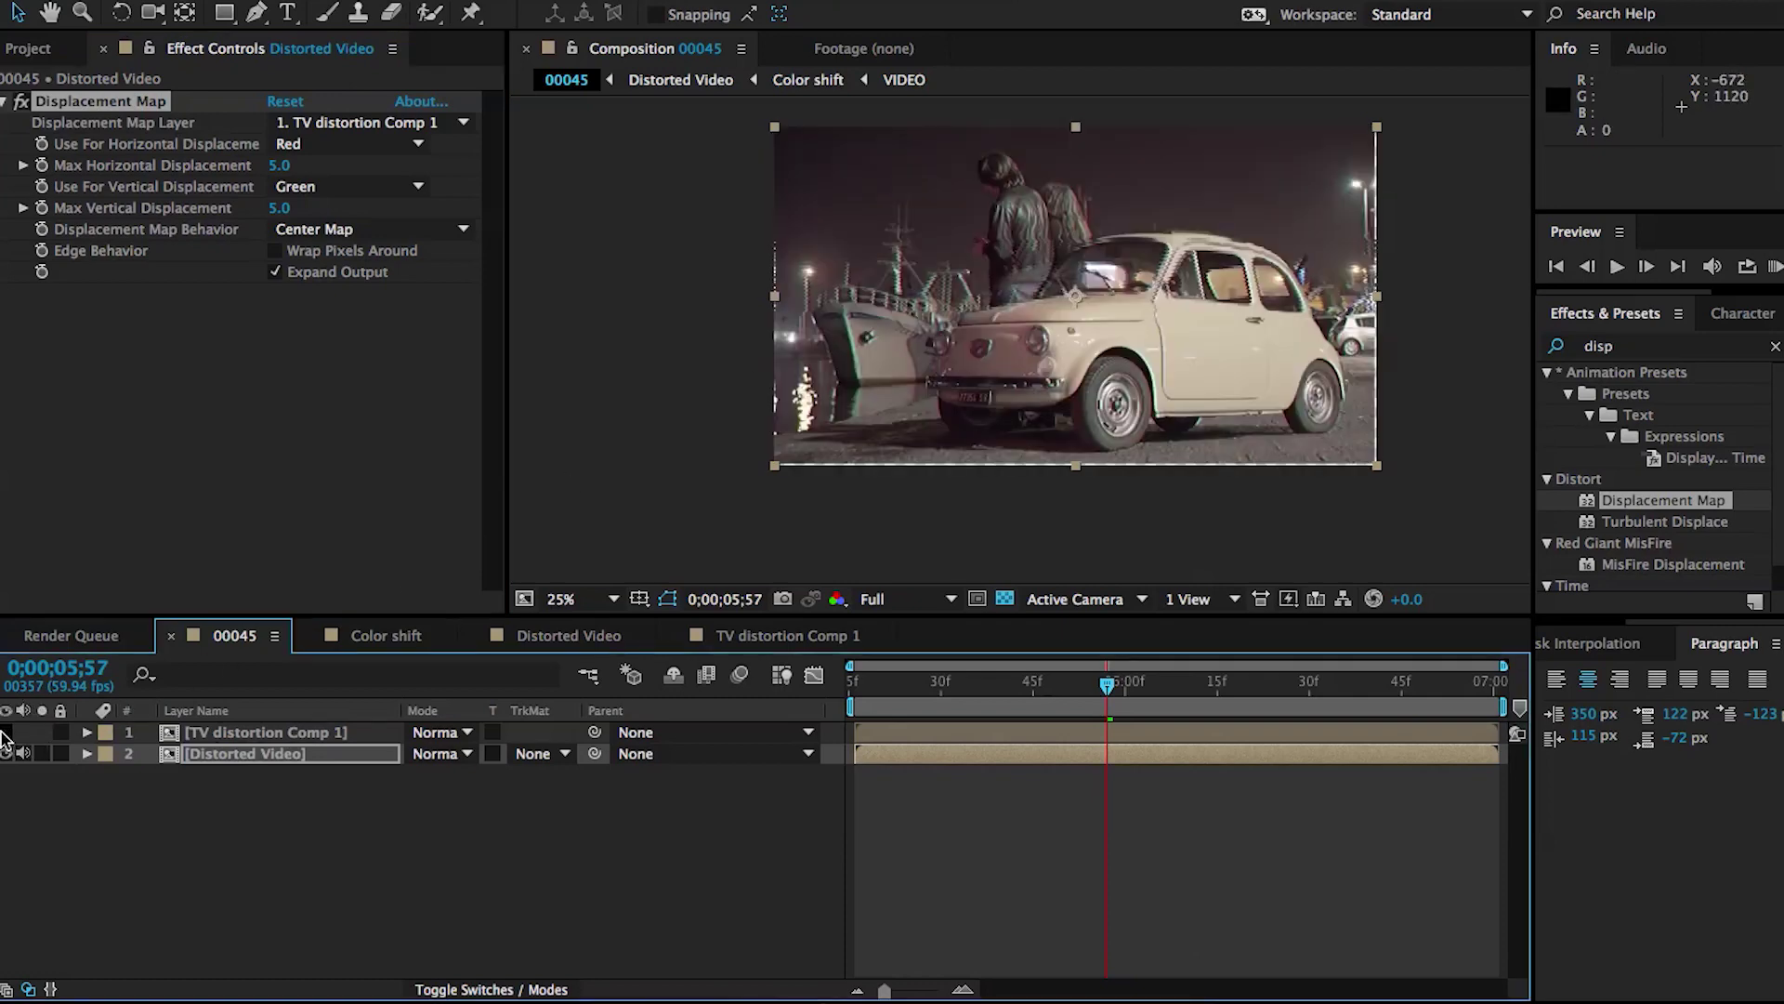
key("period")
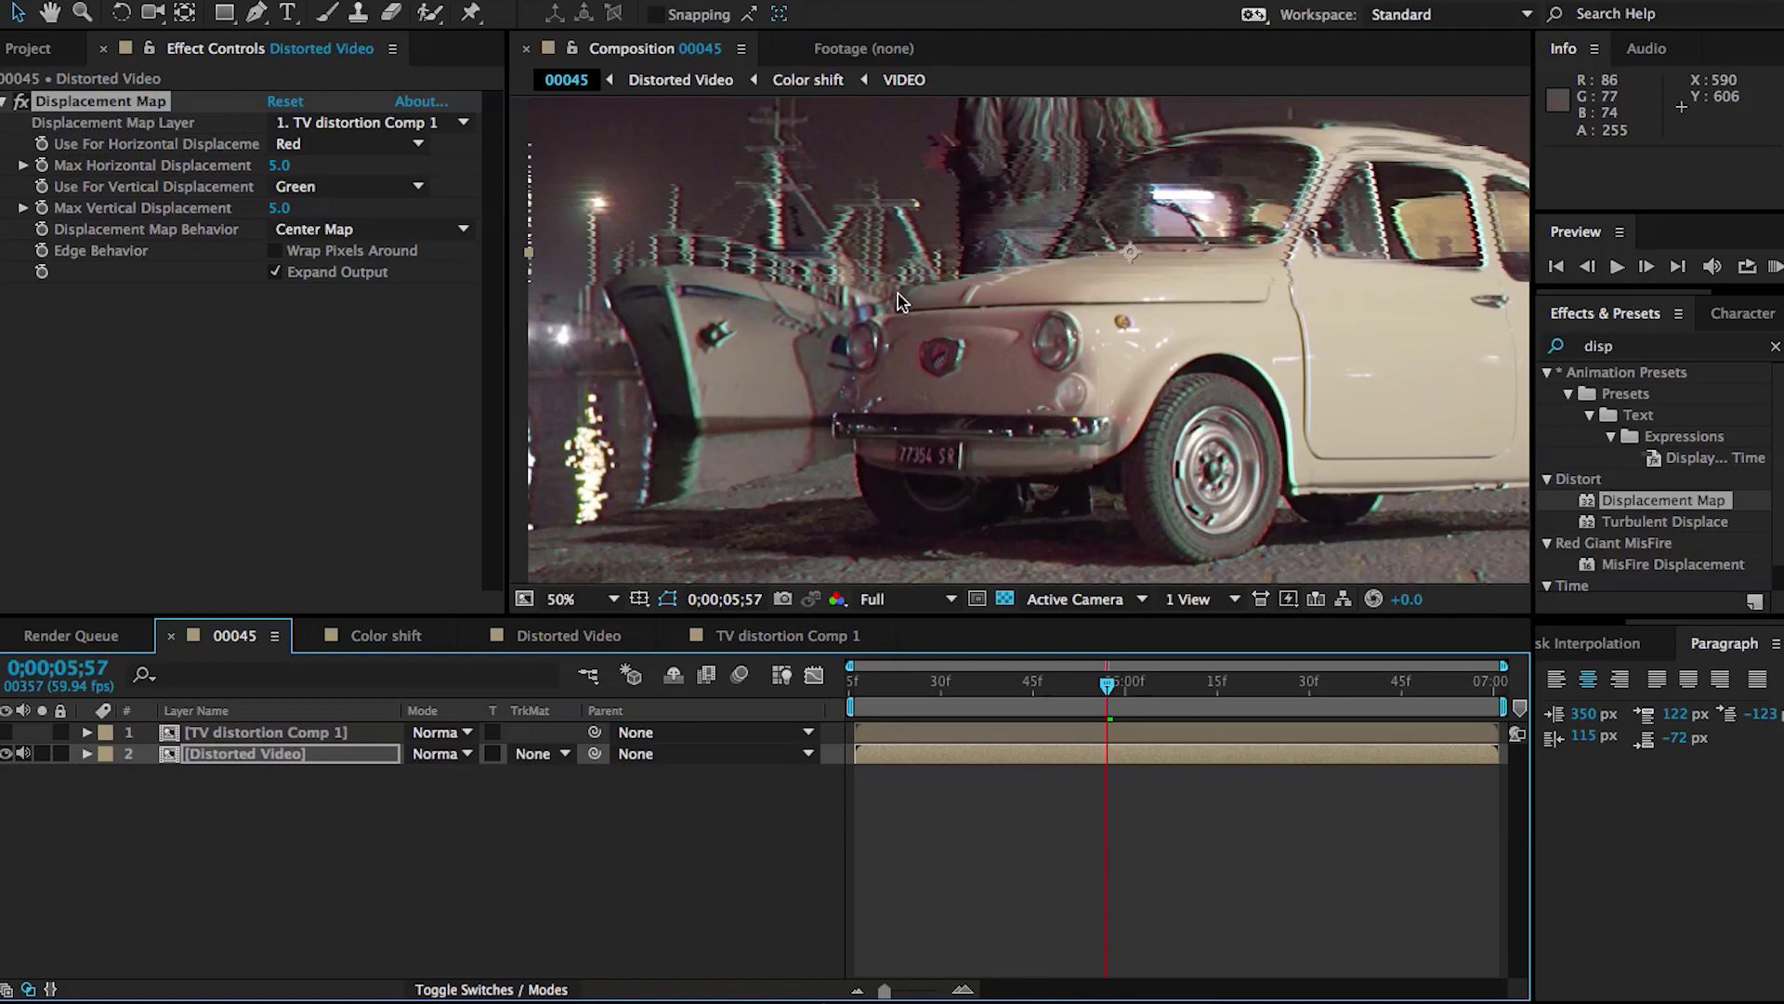
key("comma")
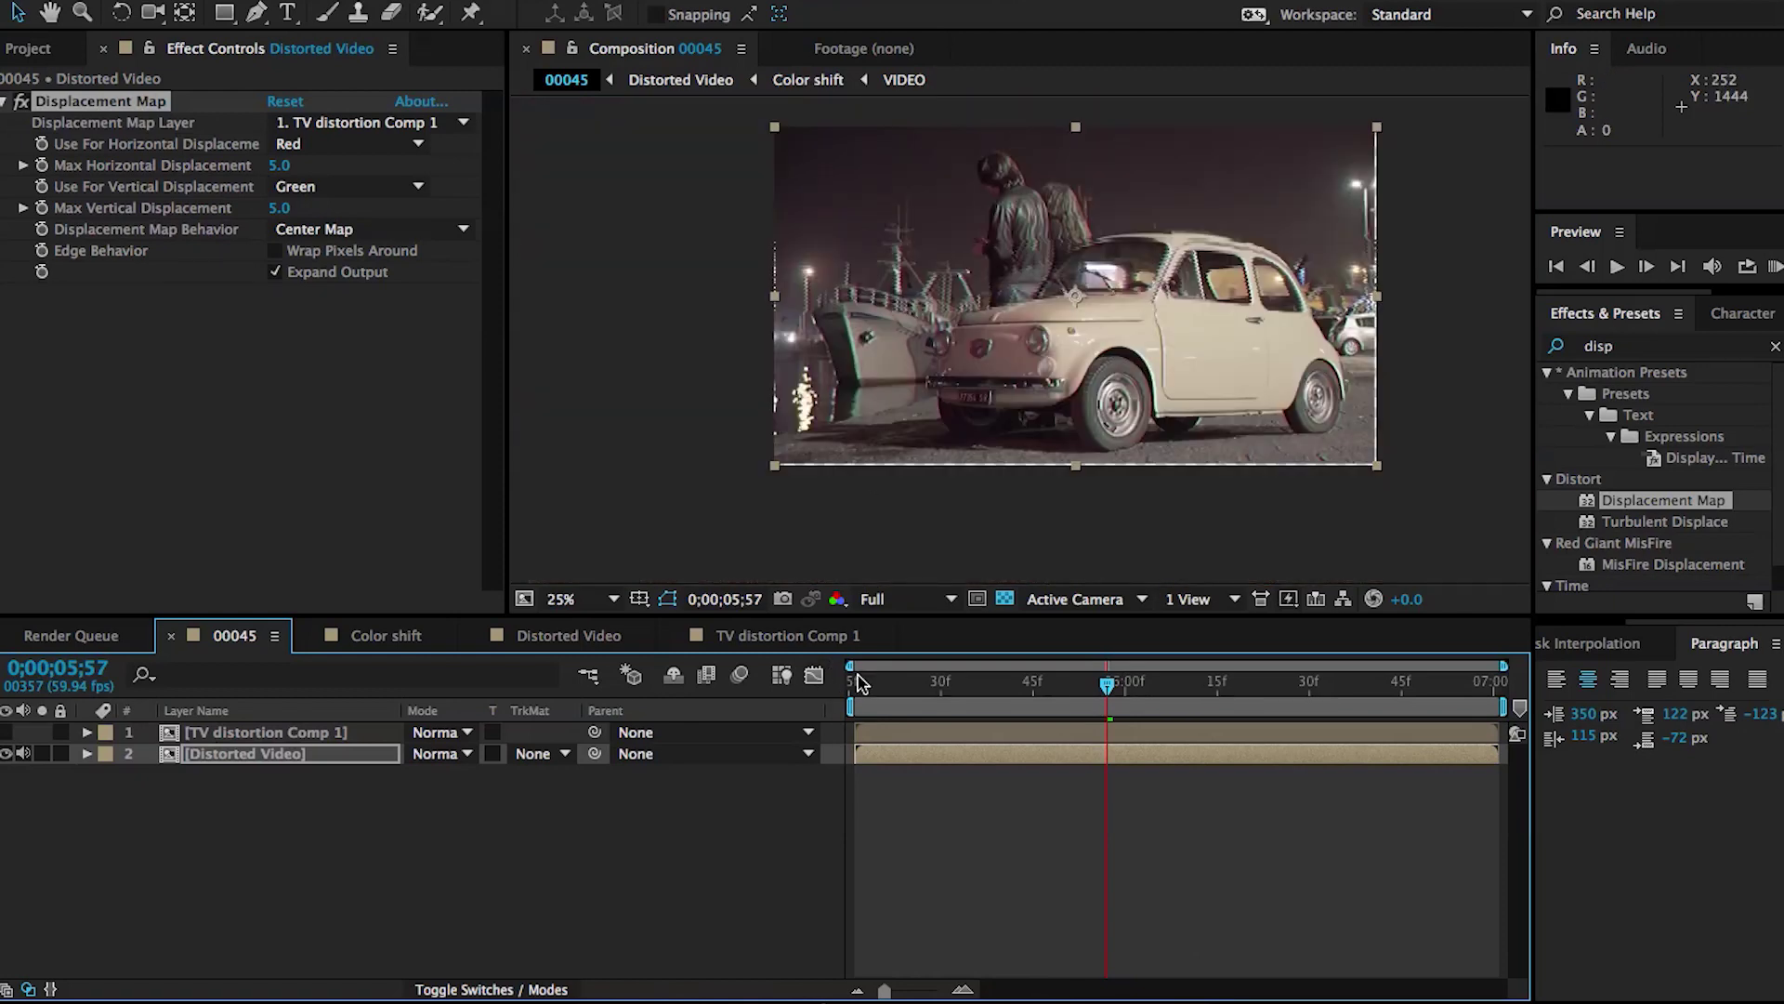
left_click_drag(875, 683, 827, 681)
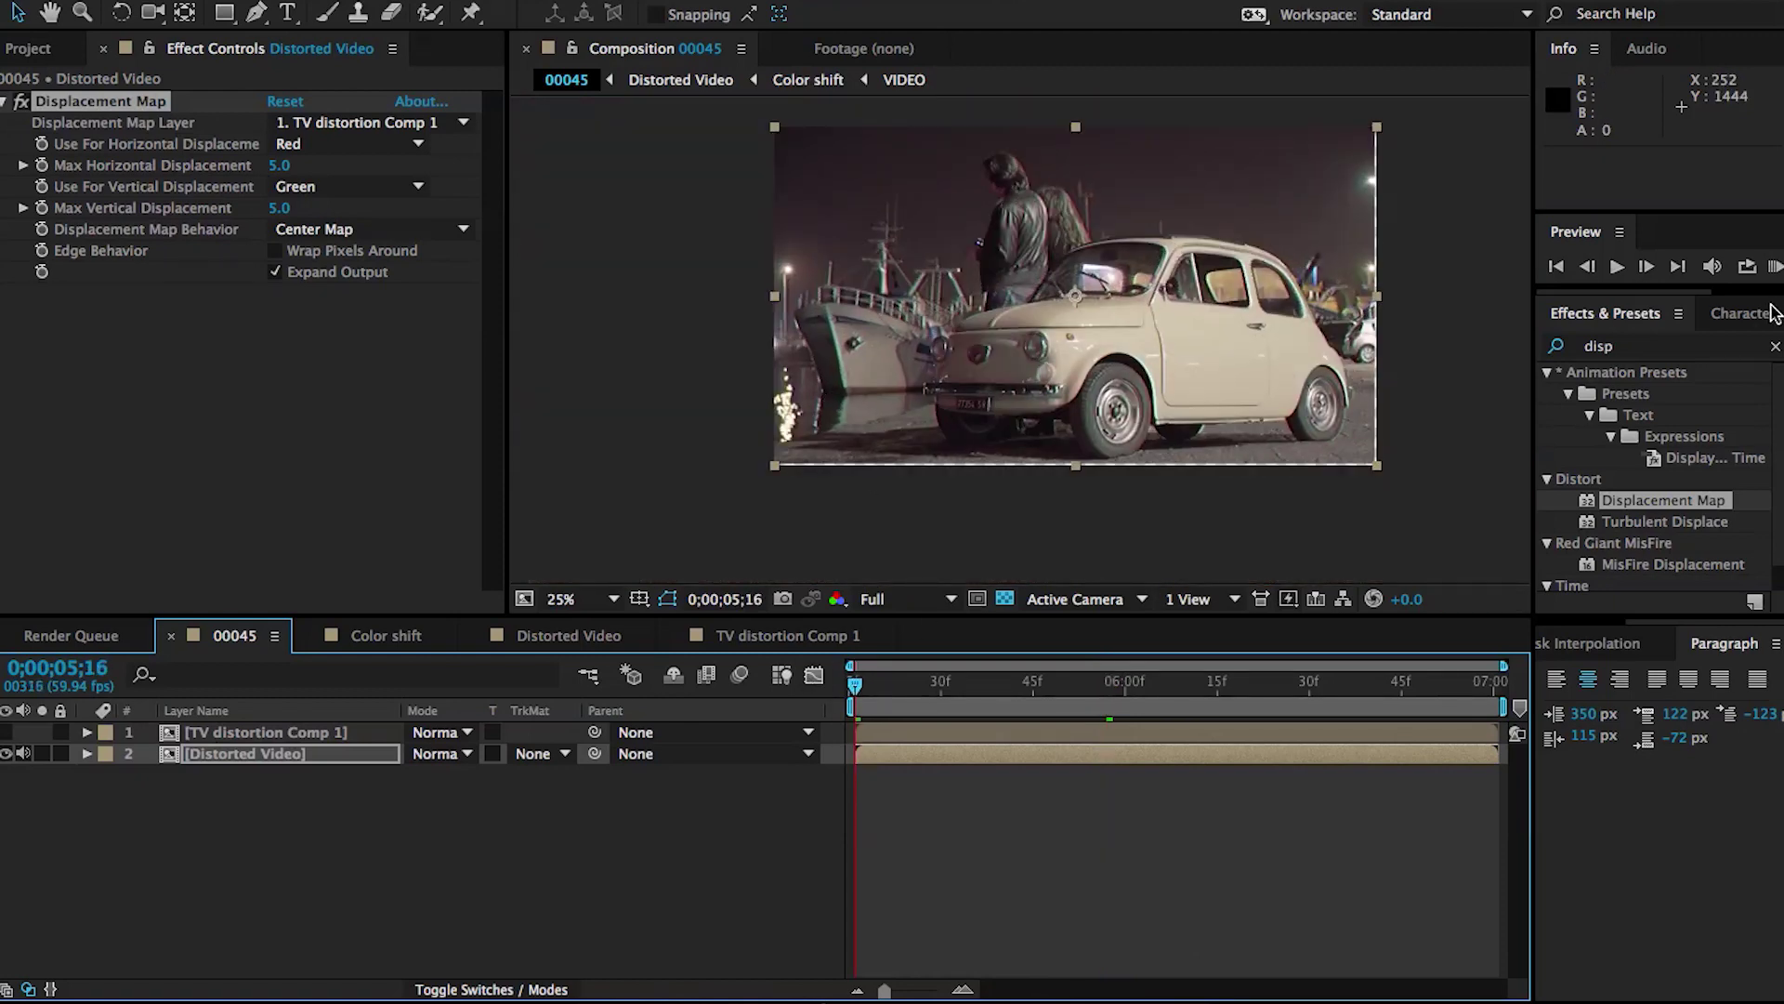
left_click(1775, 268)
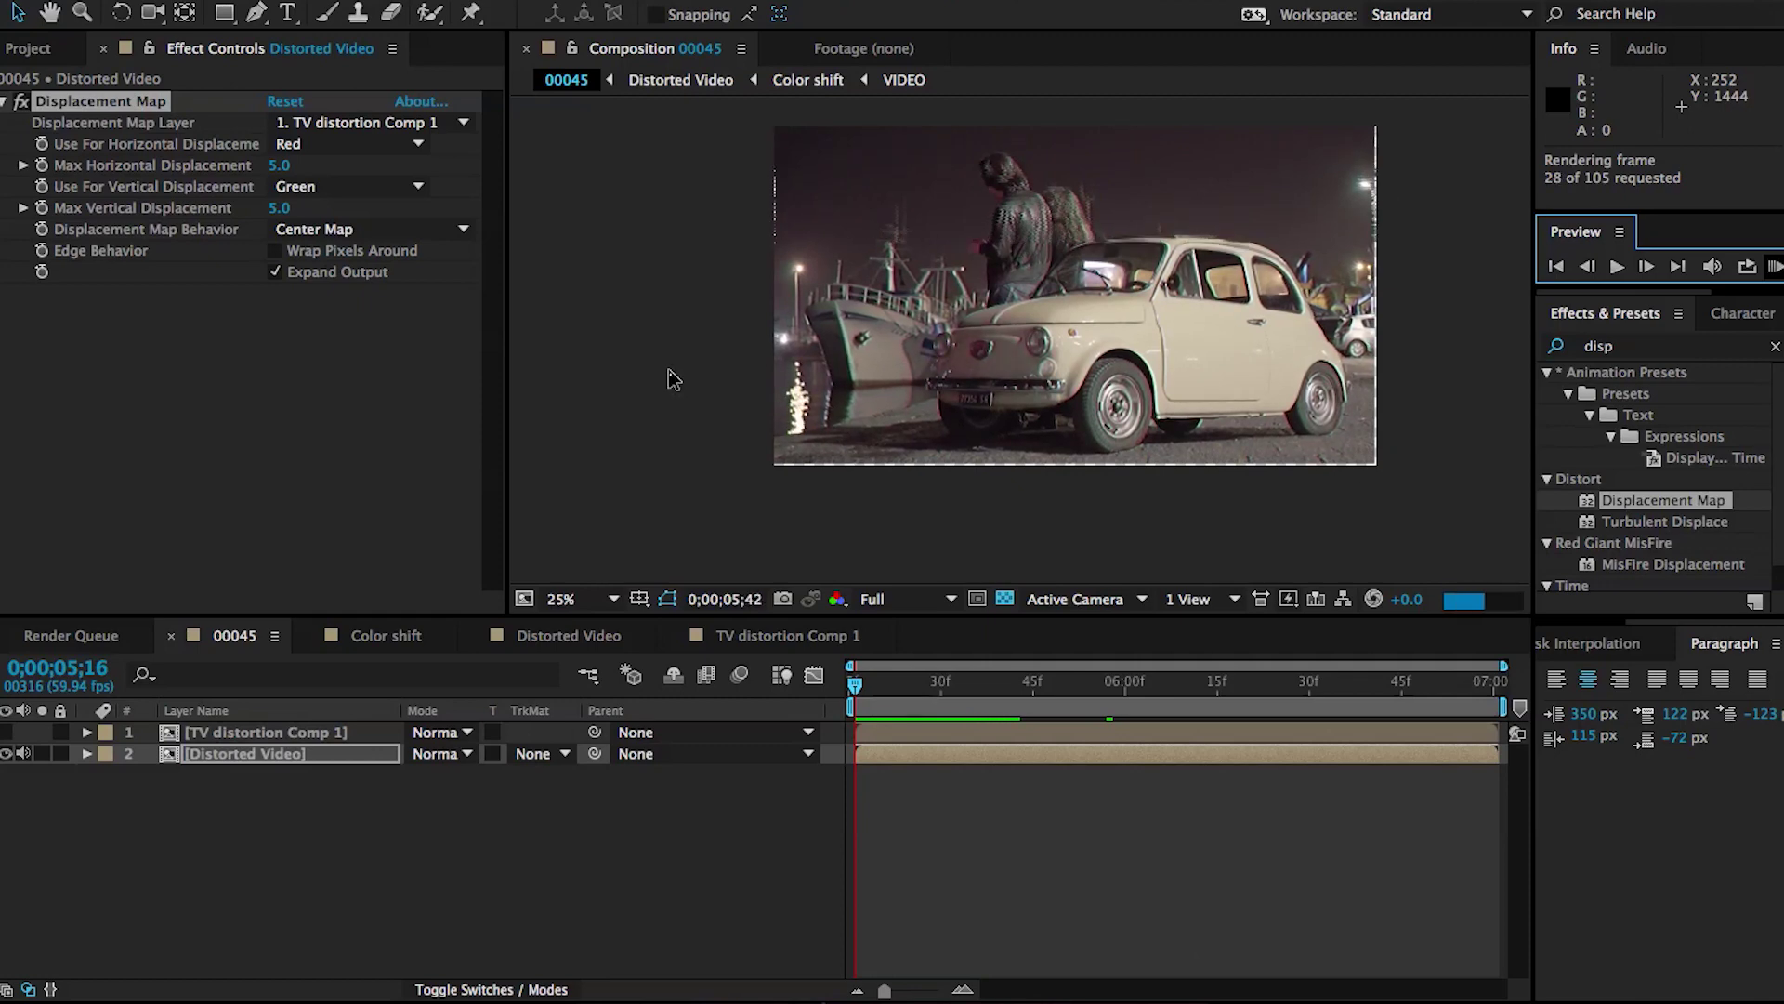
left_click(1768, 271)
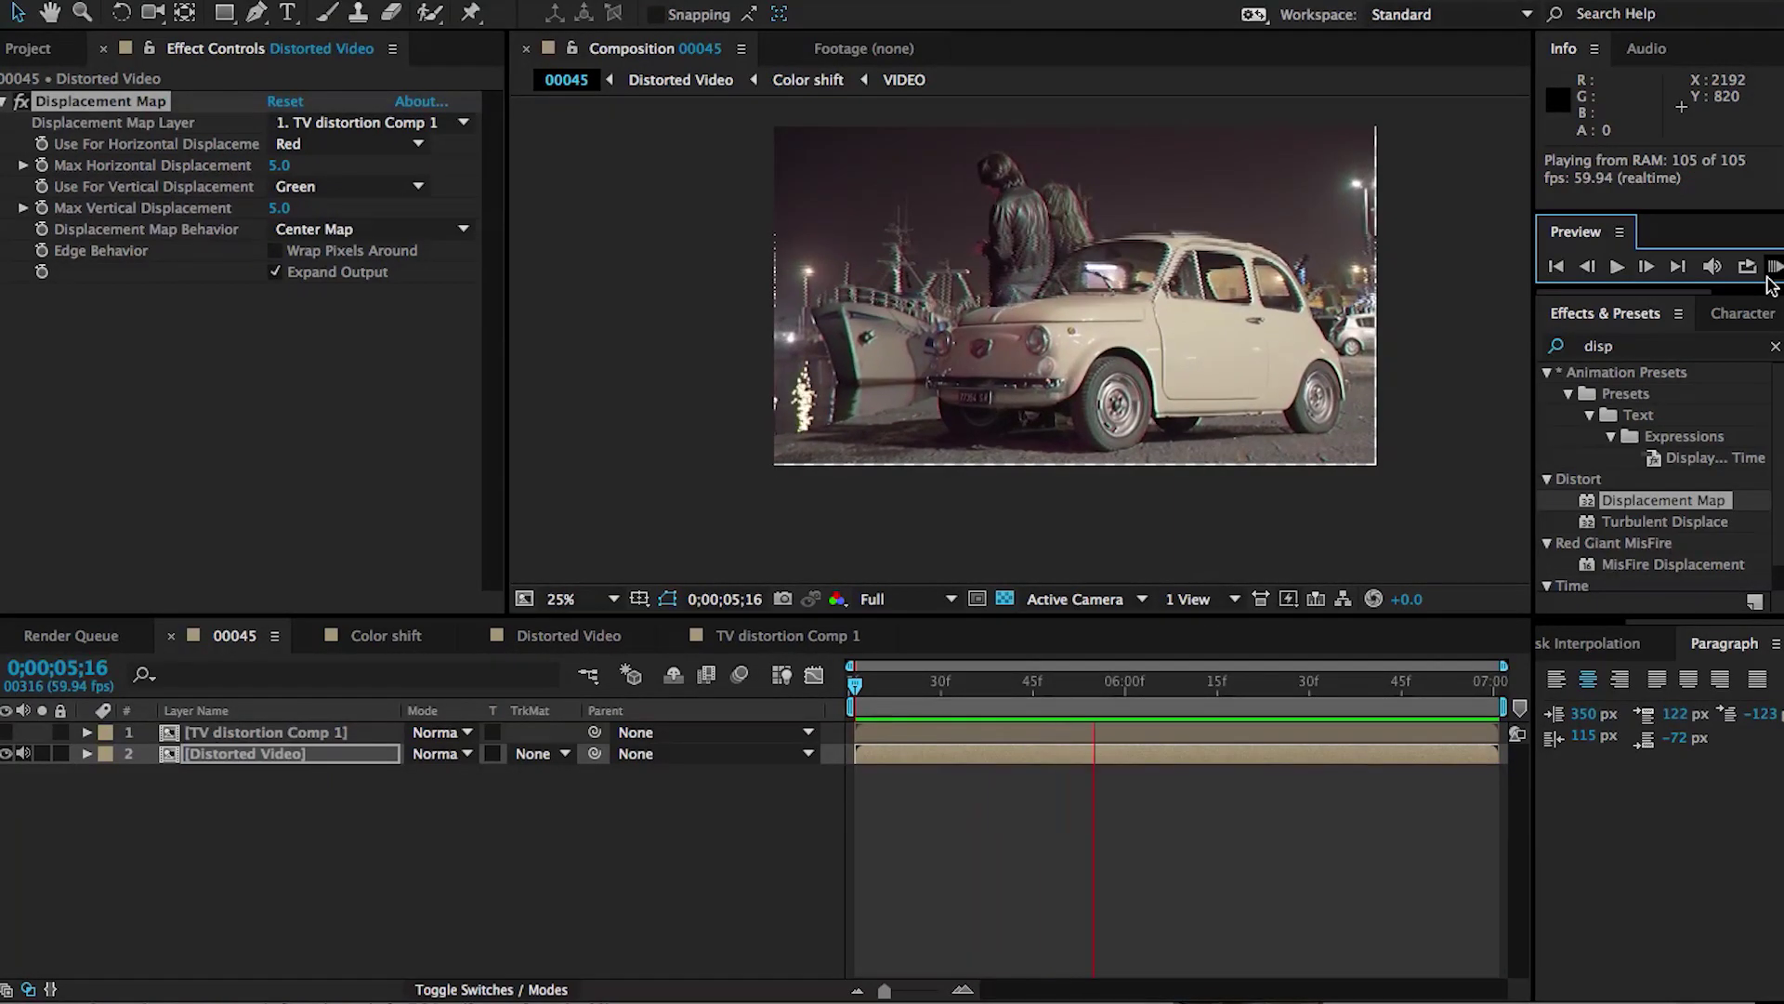
scroll(1022, 195, "up", 2)
Show TV distortion Comp 1 again in Multiply mode at 6% opacity
left_click(6, 732)
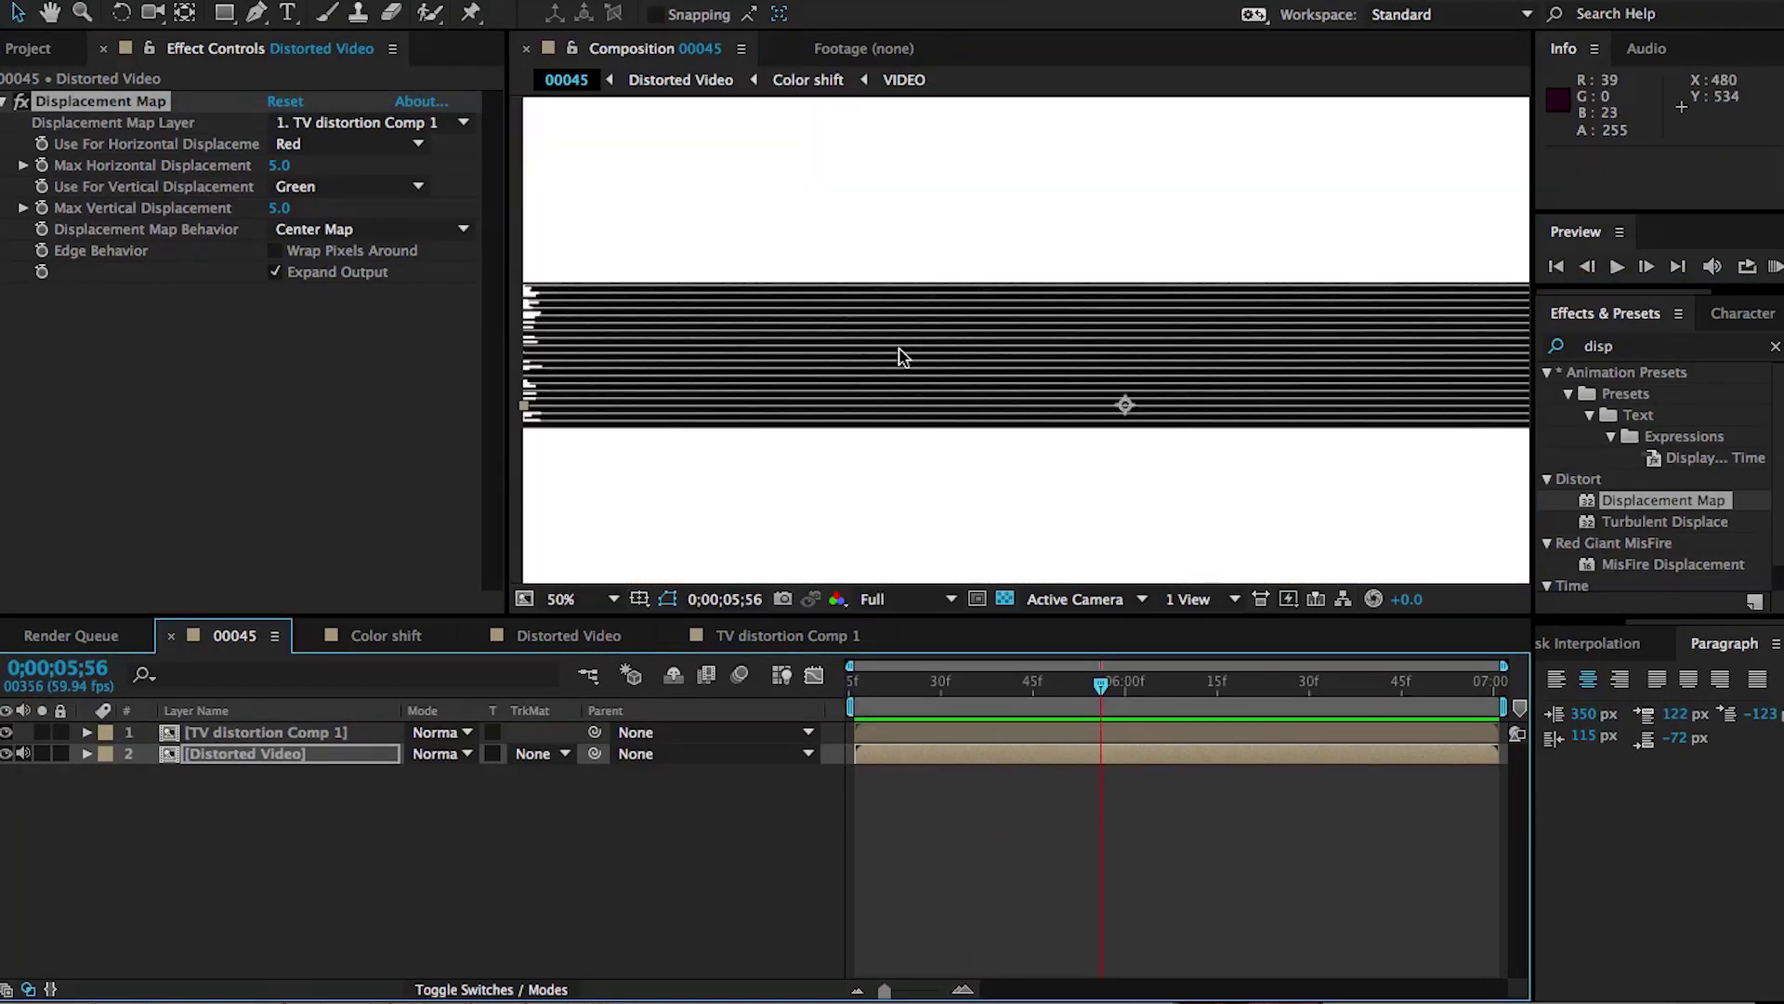
left_click(427, 732)
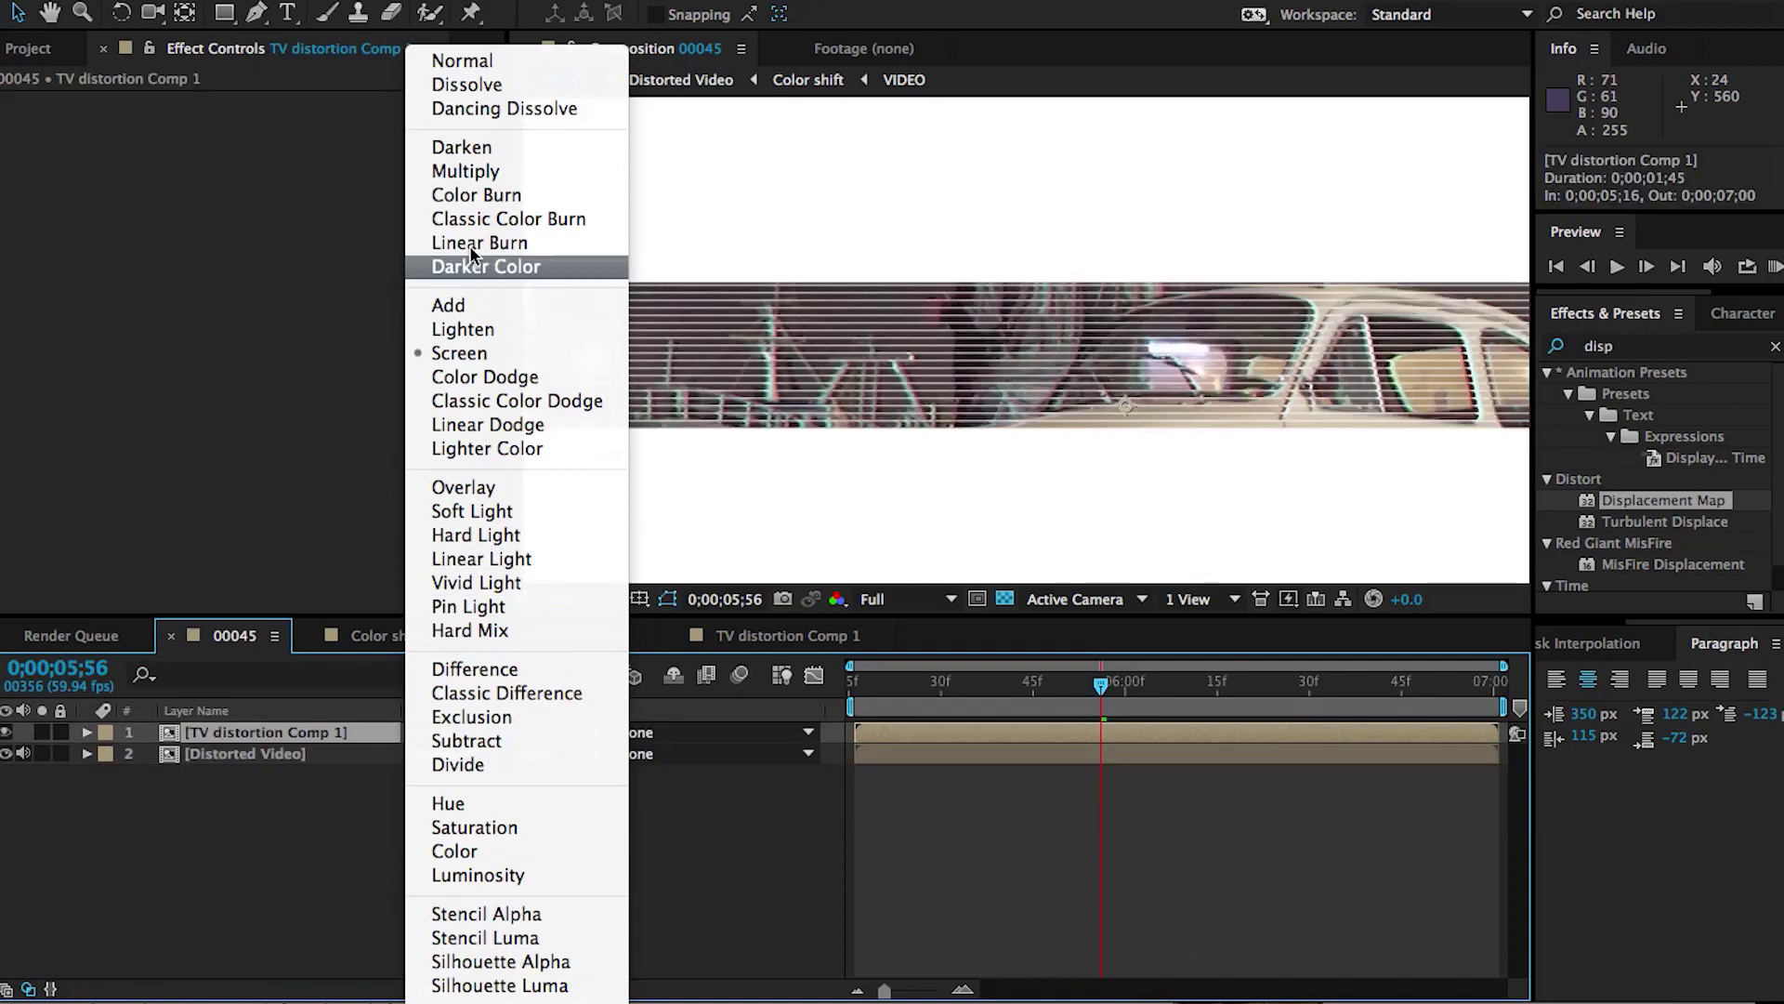
left_click(483, 169)
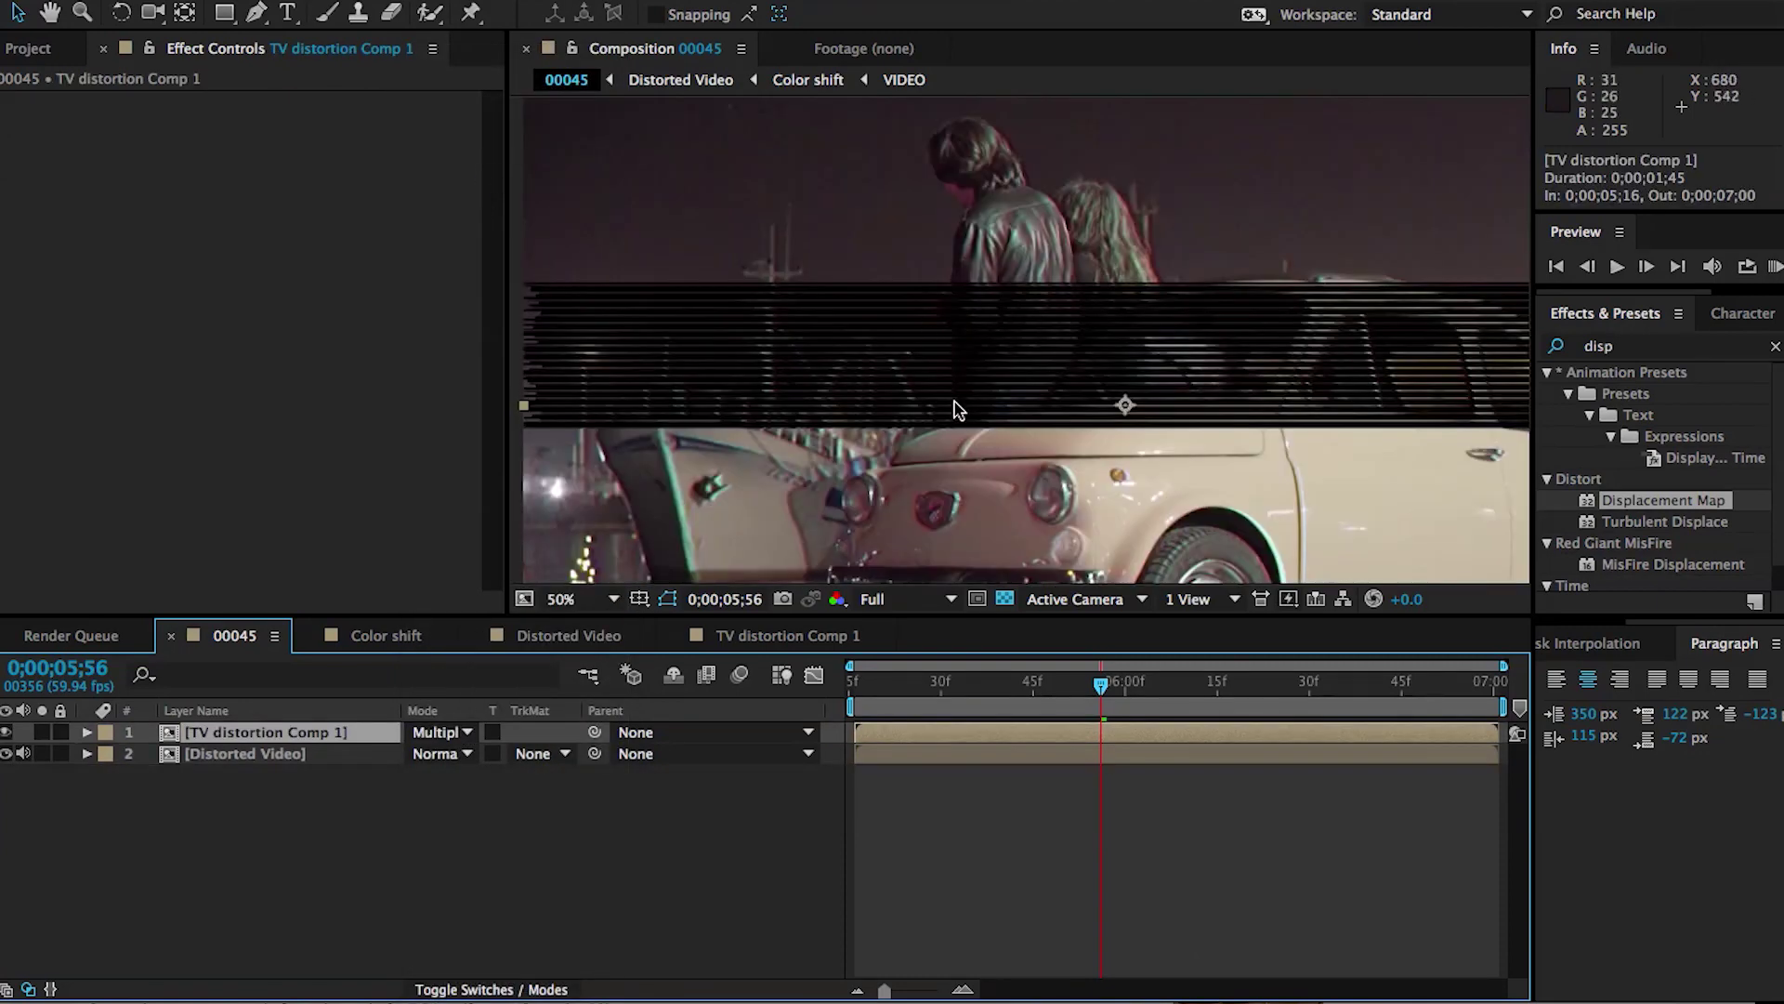
key("t")
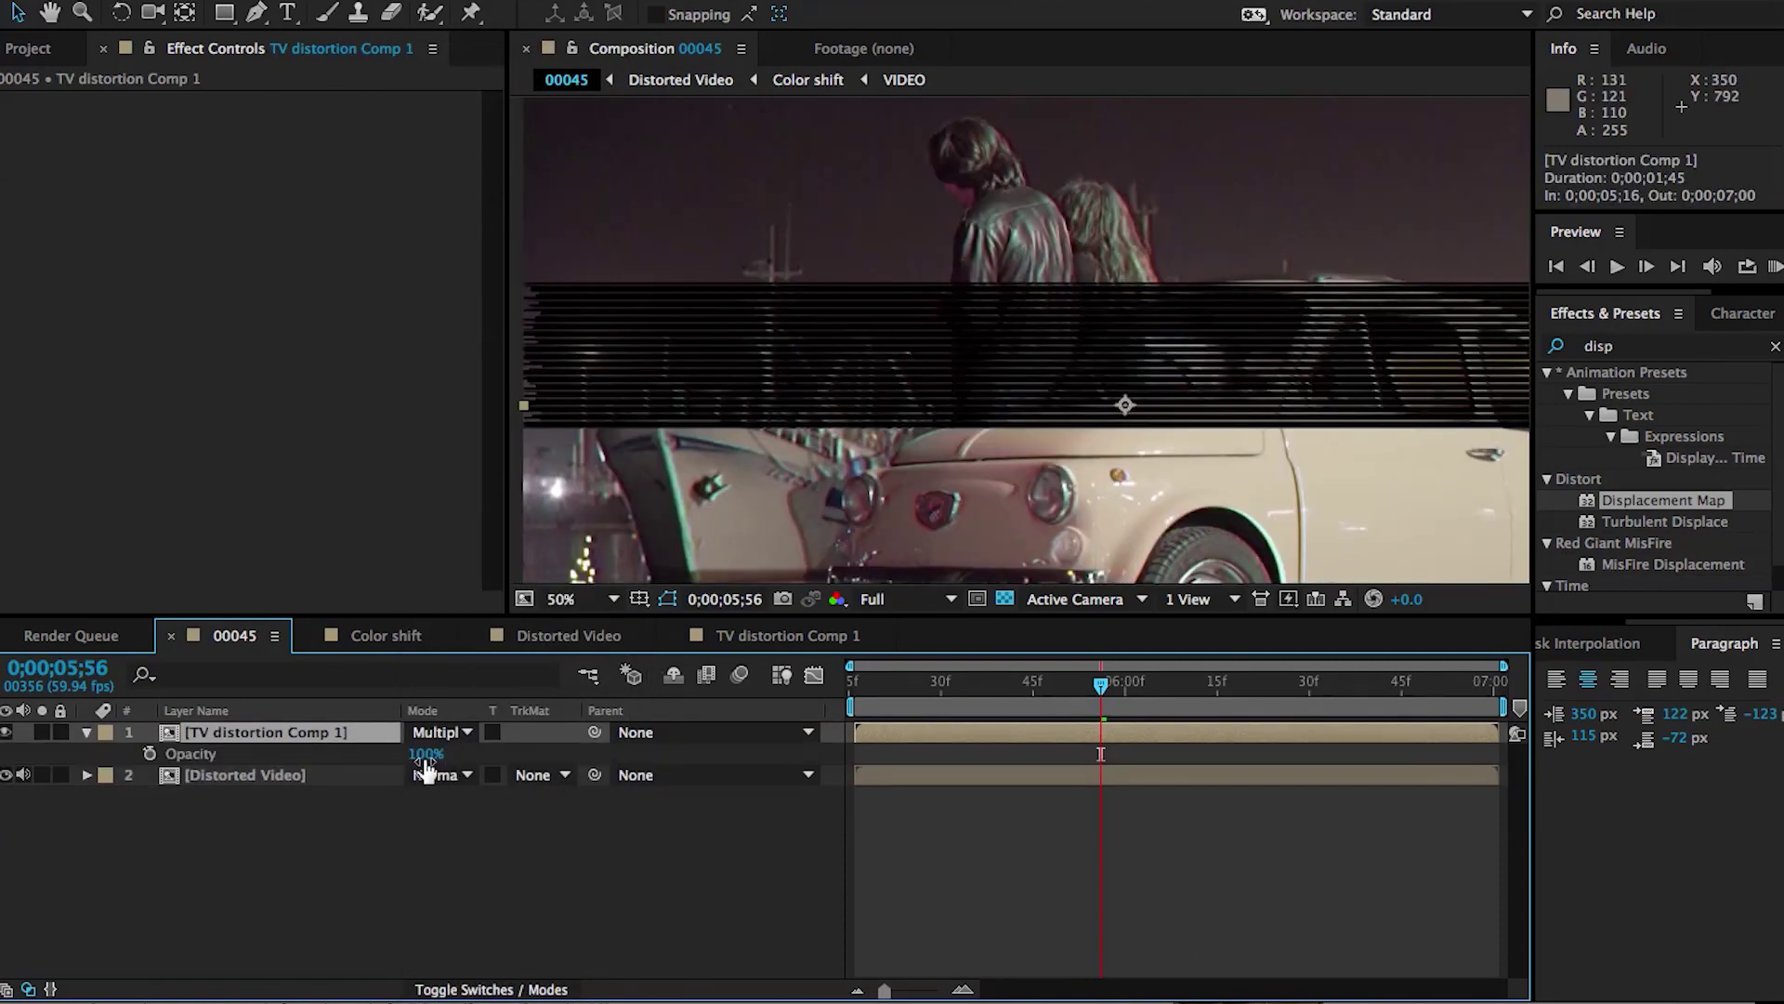
left_click_drag(422, 754, 309, 764)
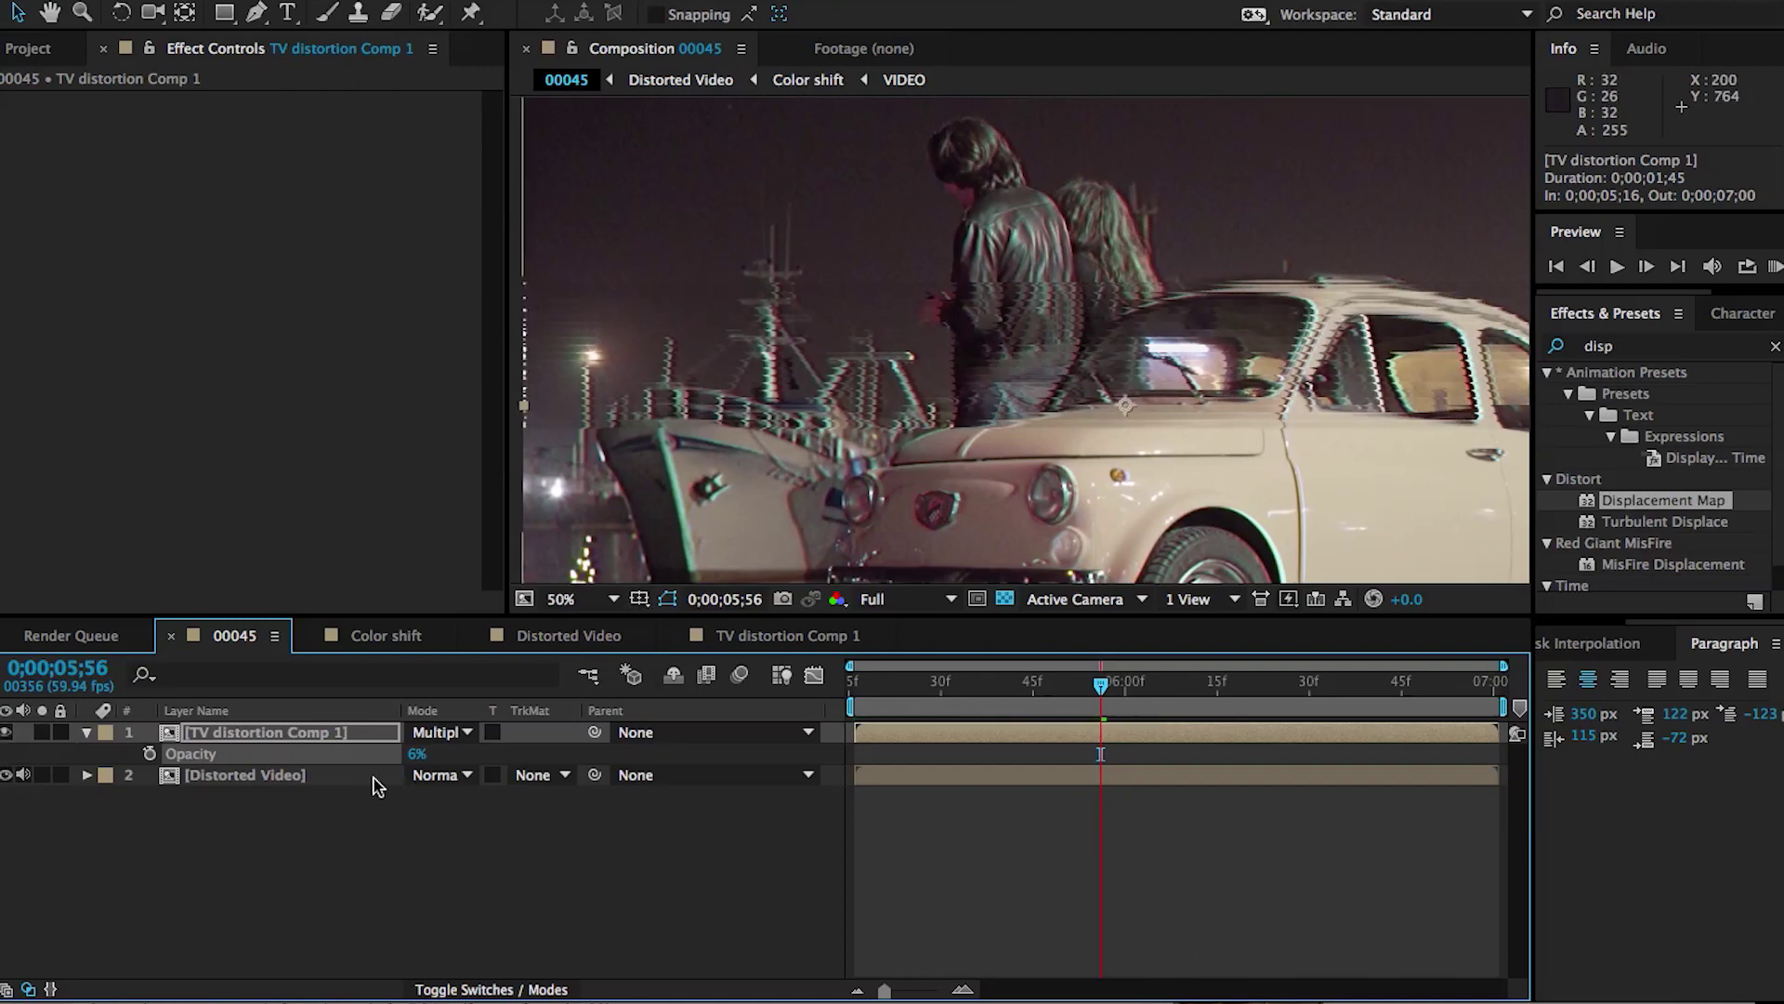
left_click(297, 784)
Keep Max Horizontal Displacement at 5.0 and set Max Vertical Displacement to 6.0
left_click_drag(288, 171, 317, 165)
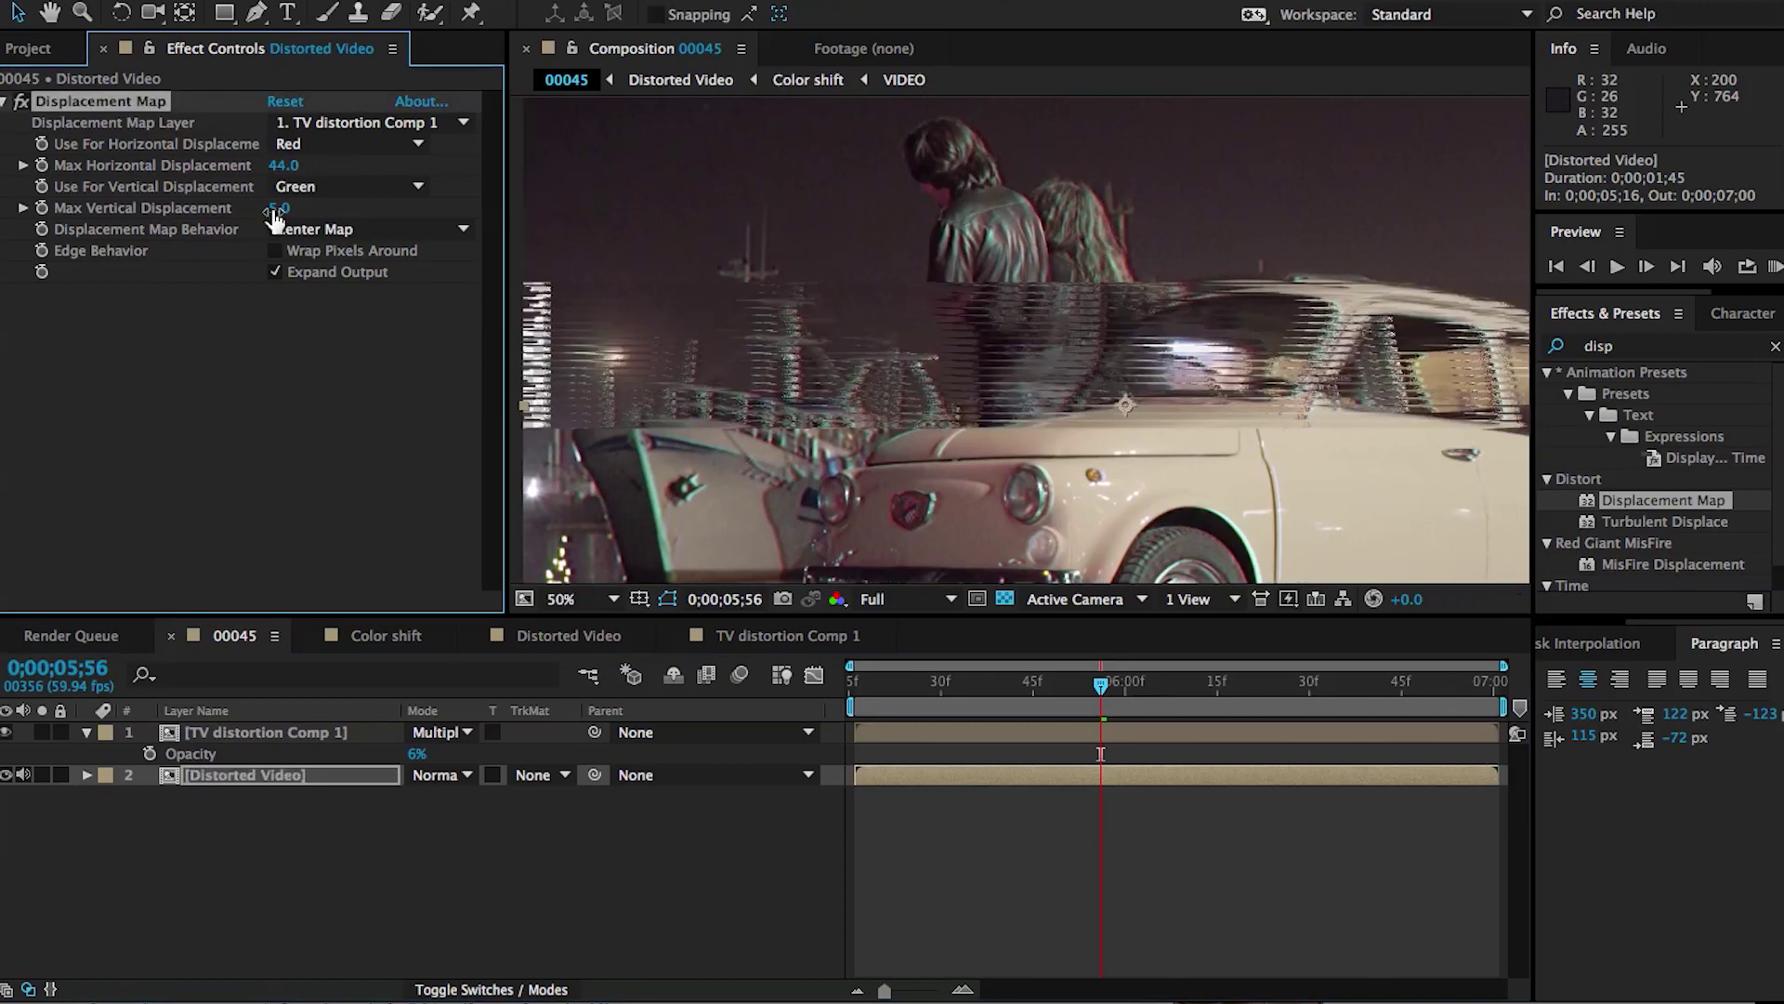
key("comma")
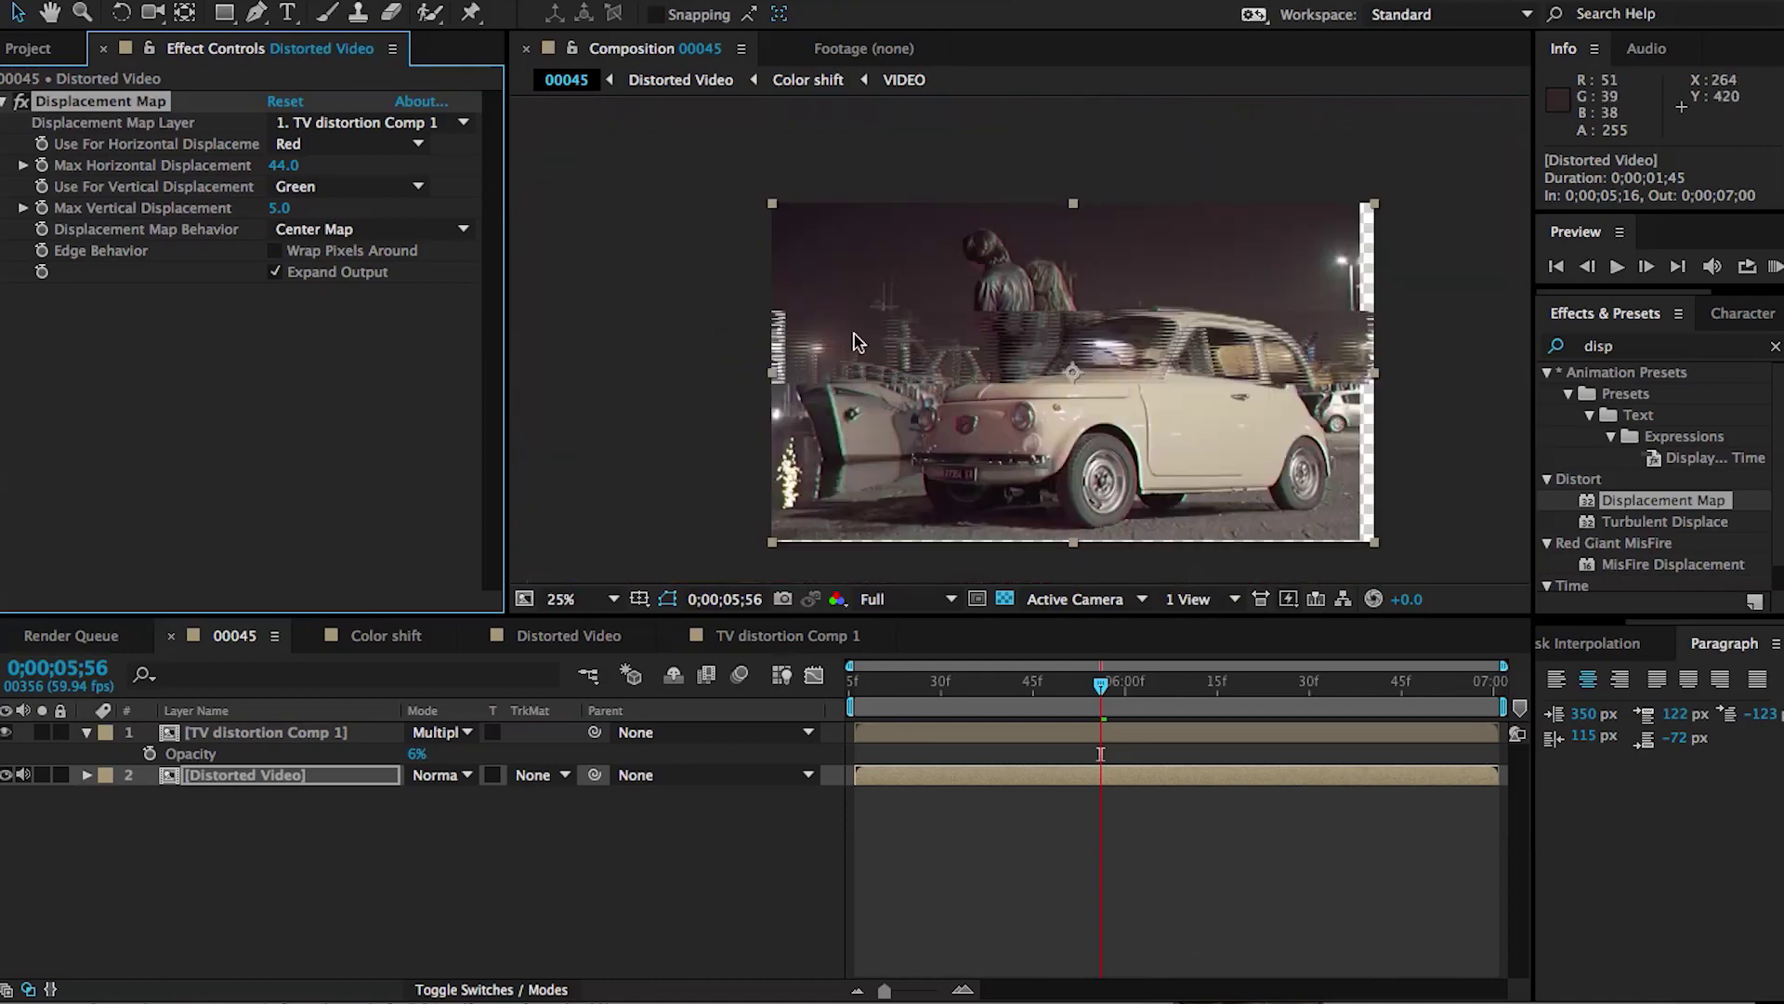
key("ctrl+z")
key("period")
key("period")
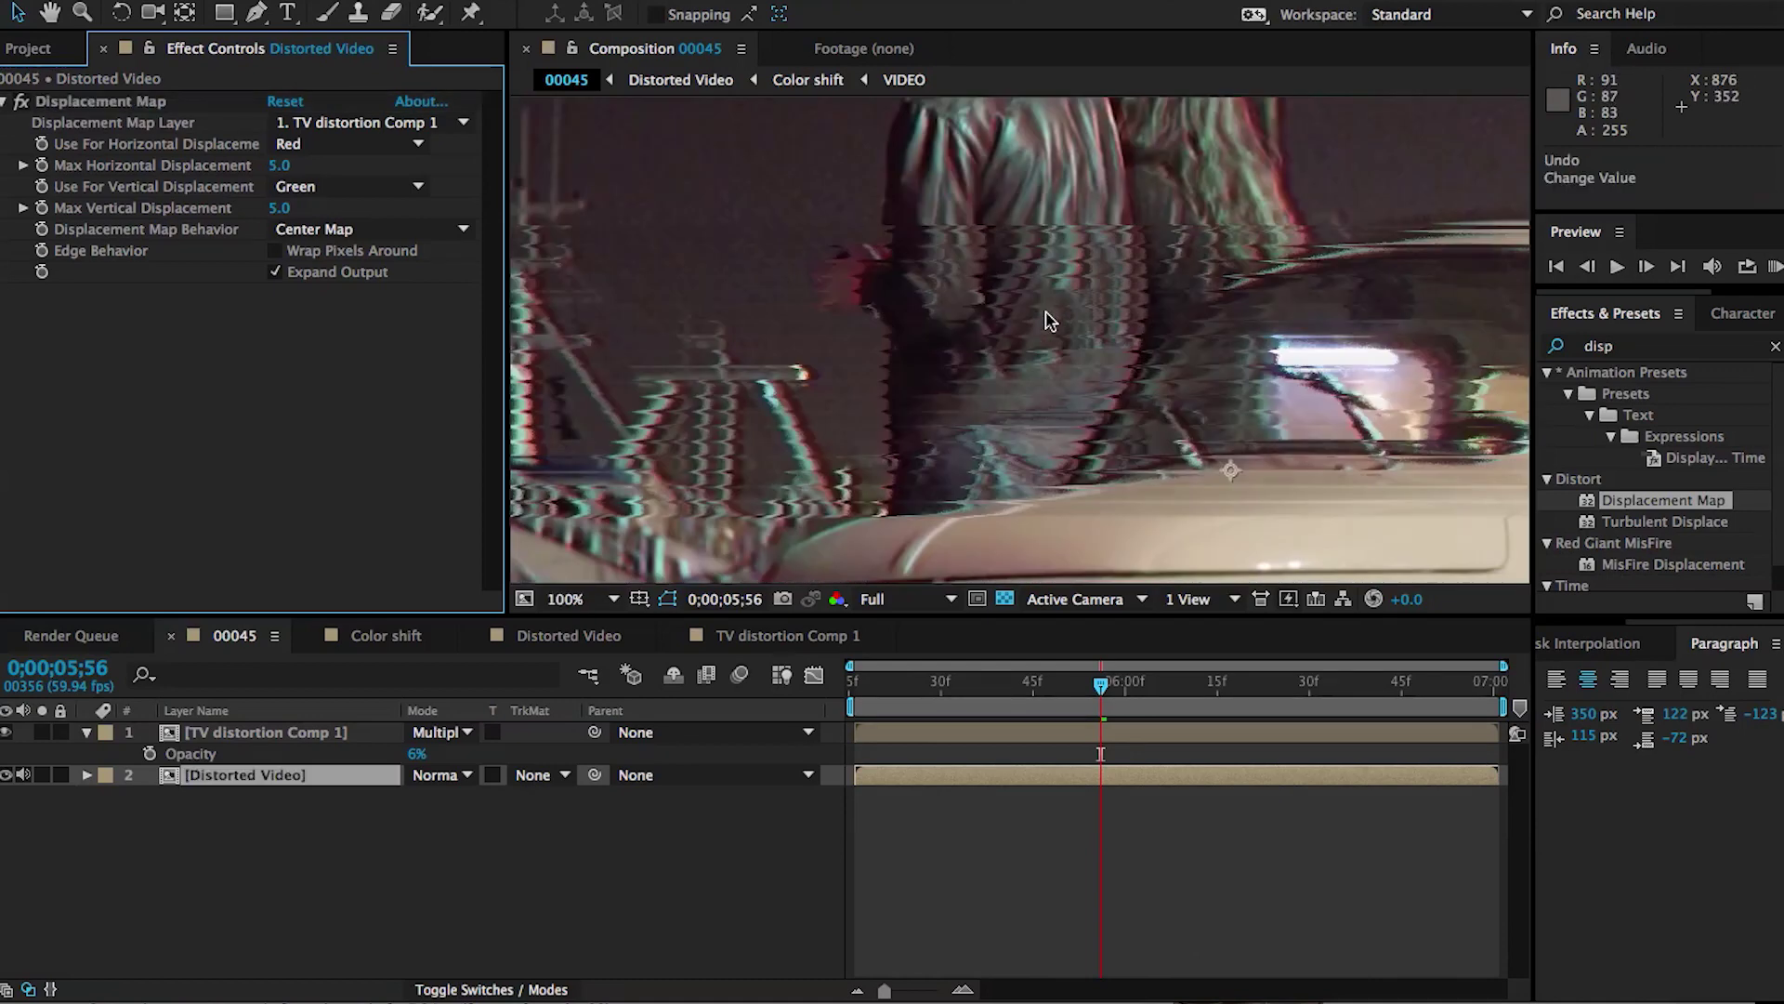
left_click_drag(279, 209, 277, 220)
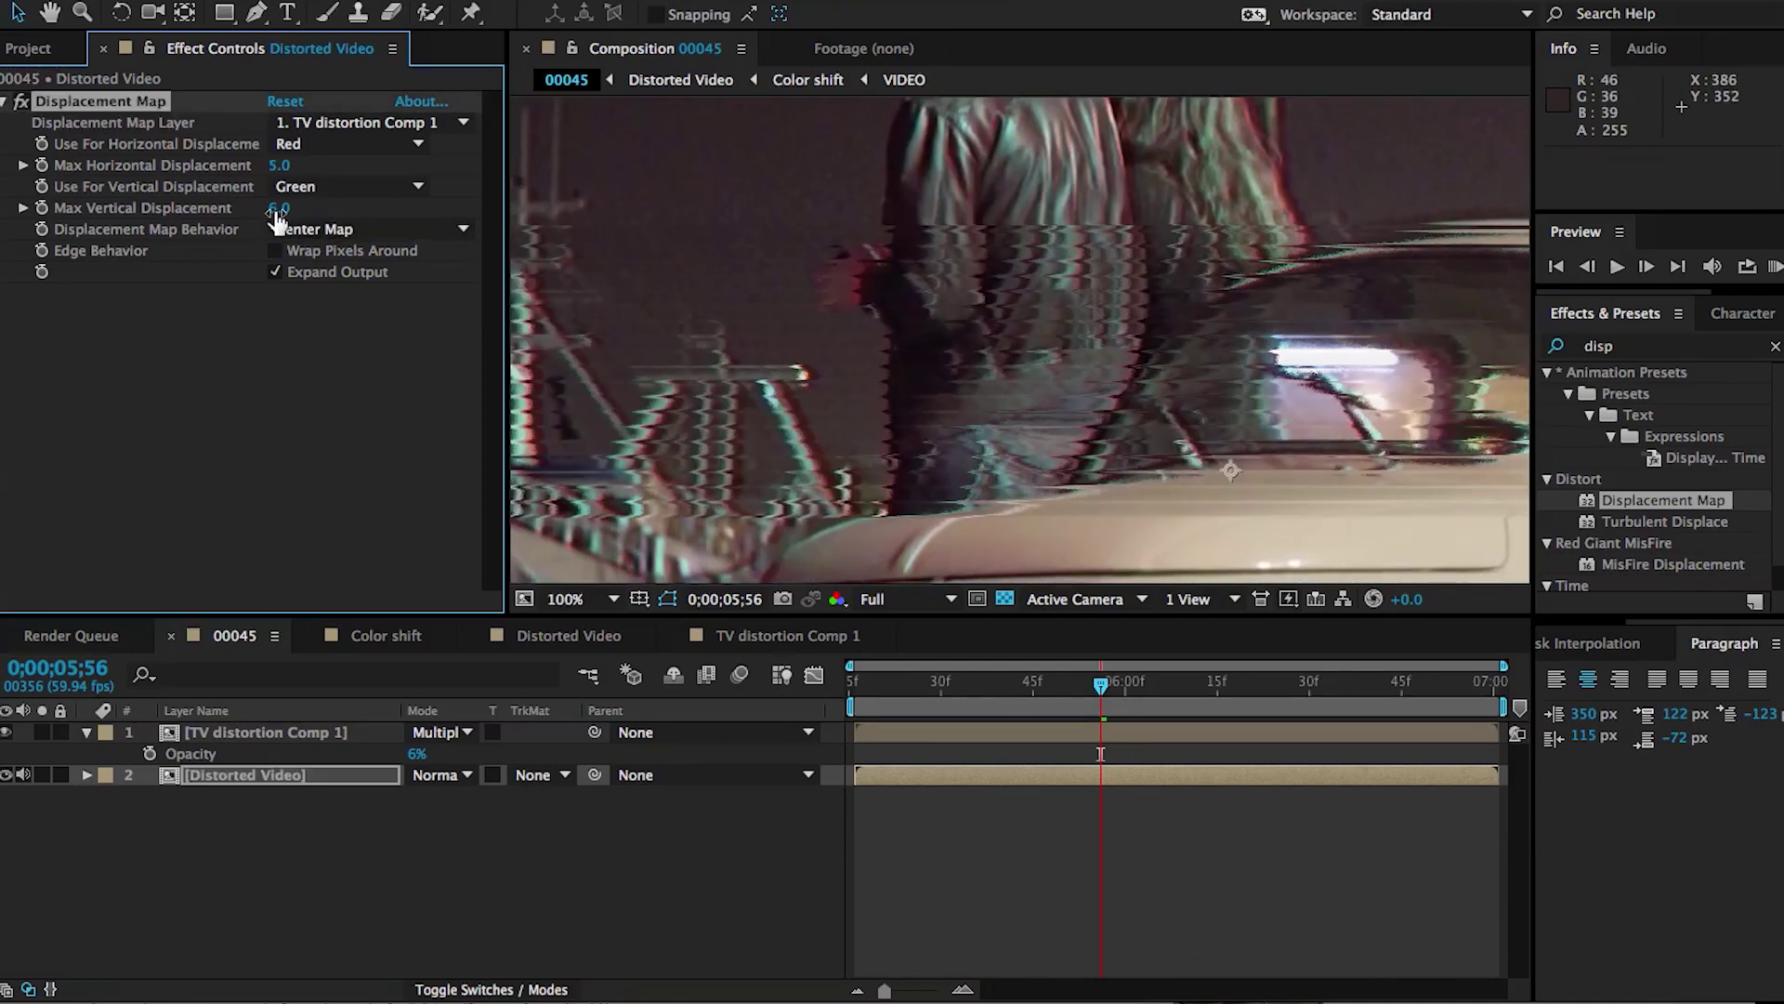
scroll(787, 195, "down", 2)
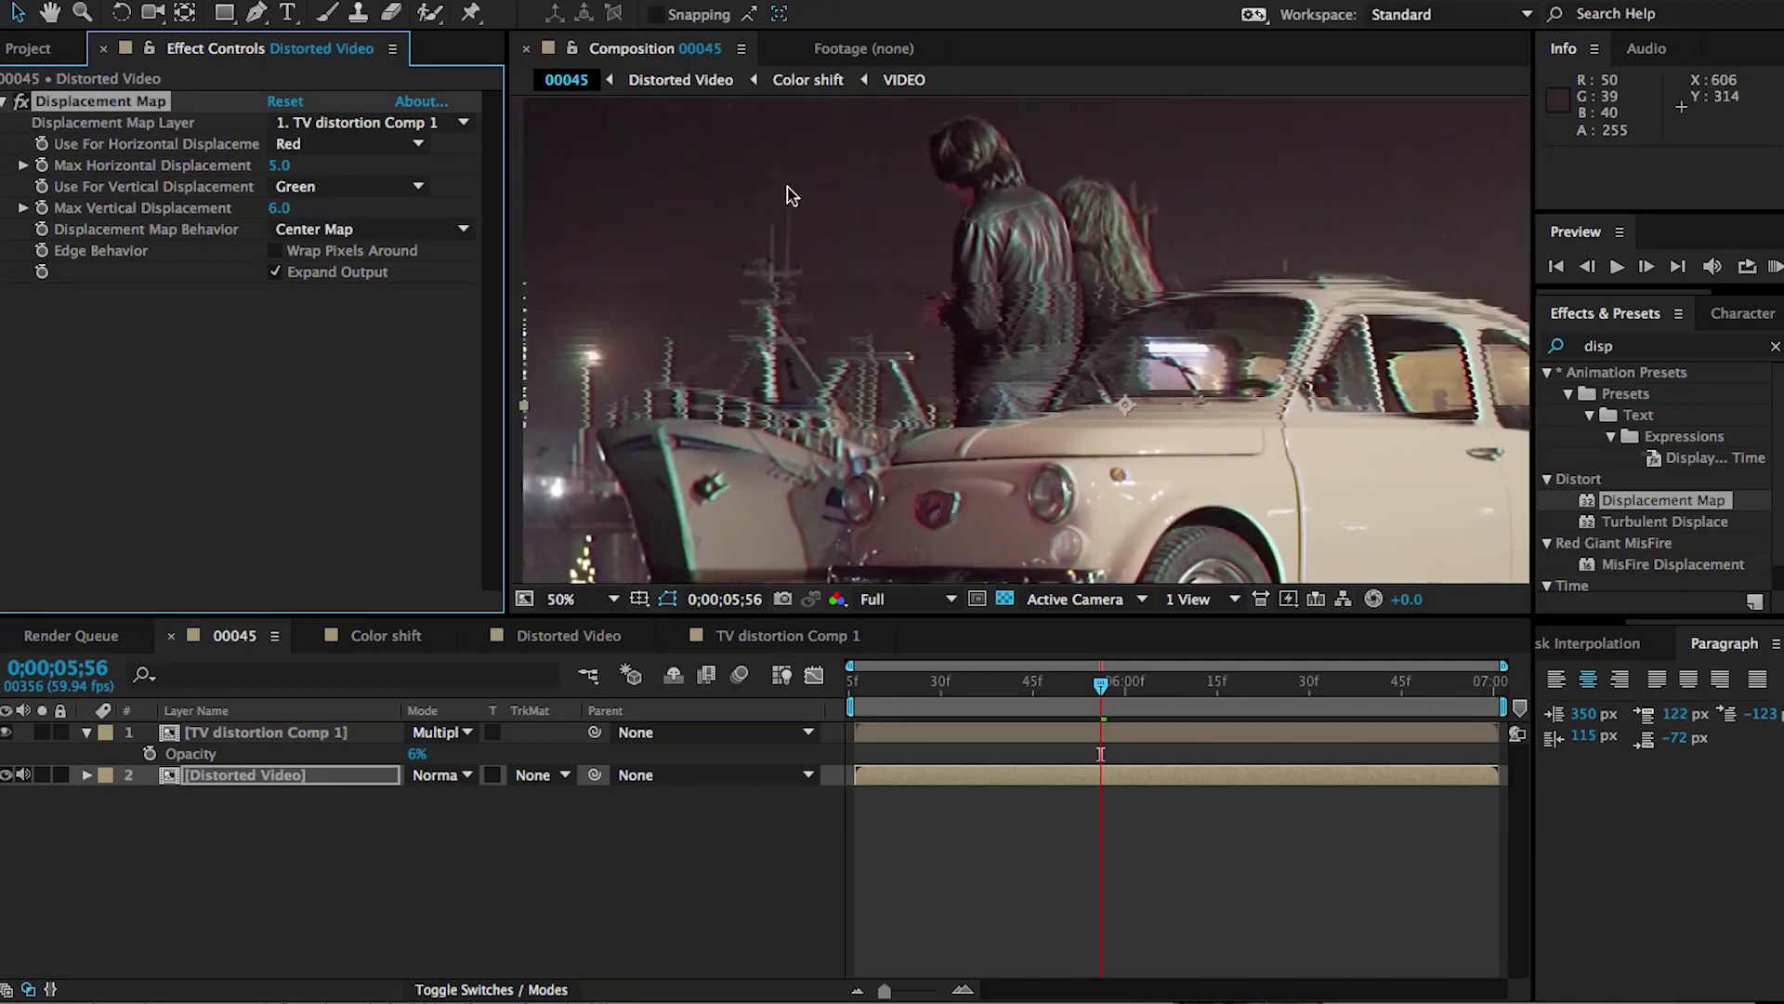
scroll(781, 244, "down", 5)
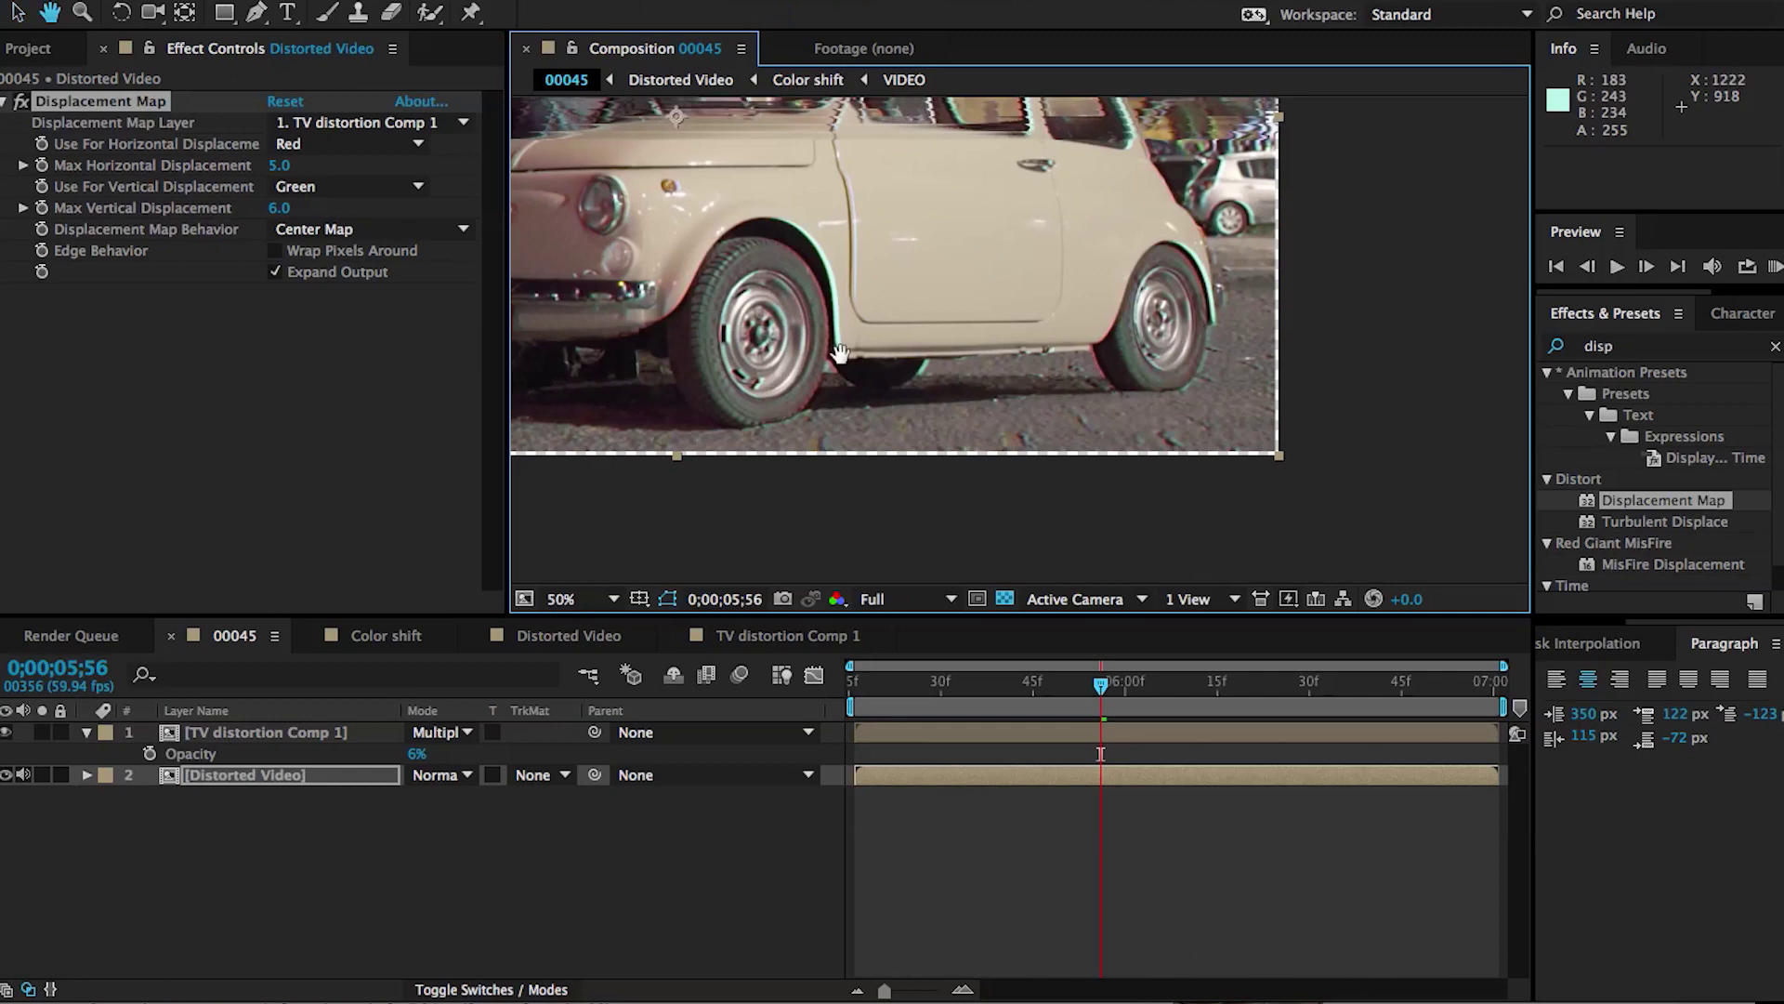
scroll(855, 371, "right", 2)
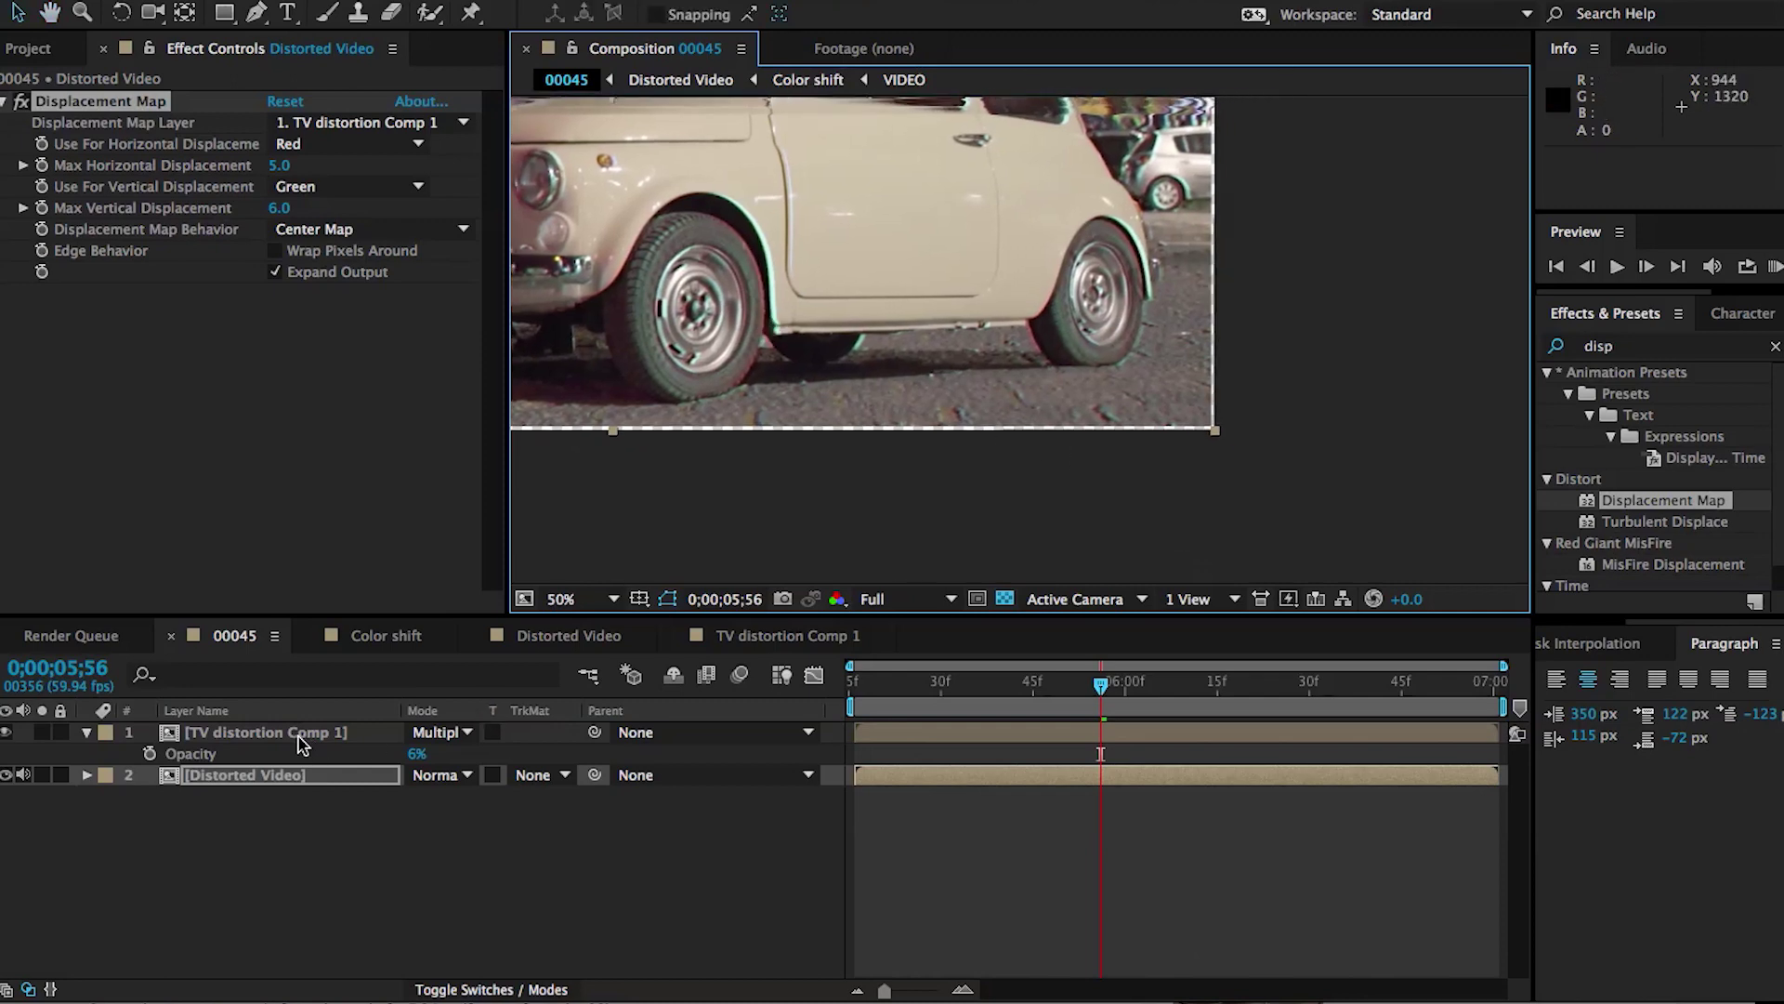
Scale the Distorted Video layer up to 102%
left_click(305, 775)
key("s")
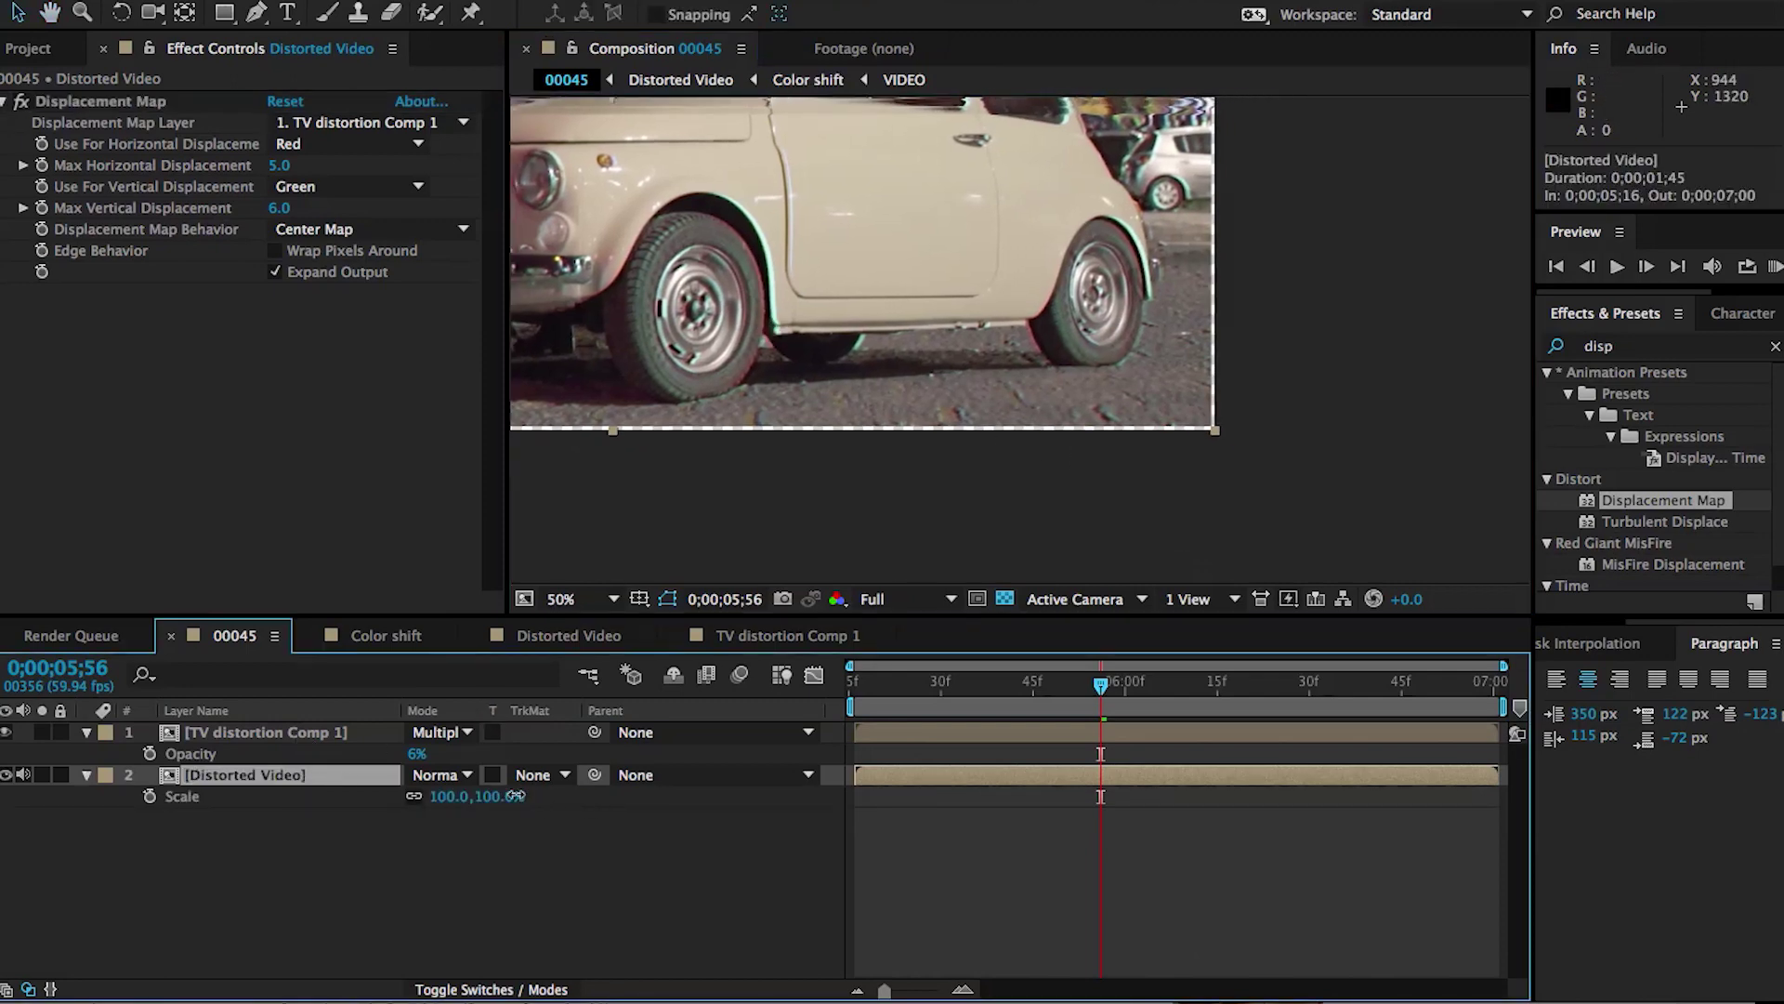
left_click_drag(514, 795, 514, 795)
key("comma")
Apply Glow to Distorted Video and set its threshold to 81.6%
left_click(1775, 346)
type("glow")
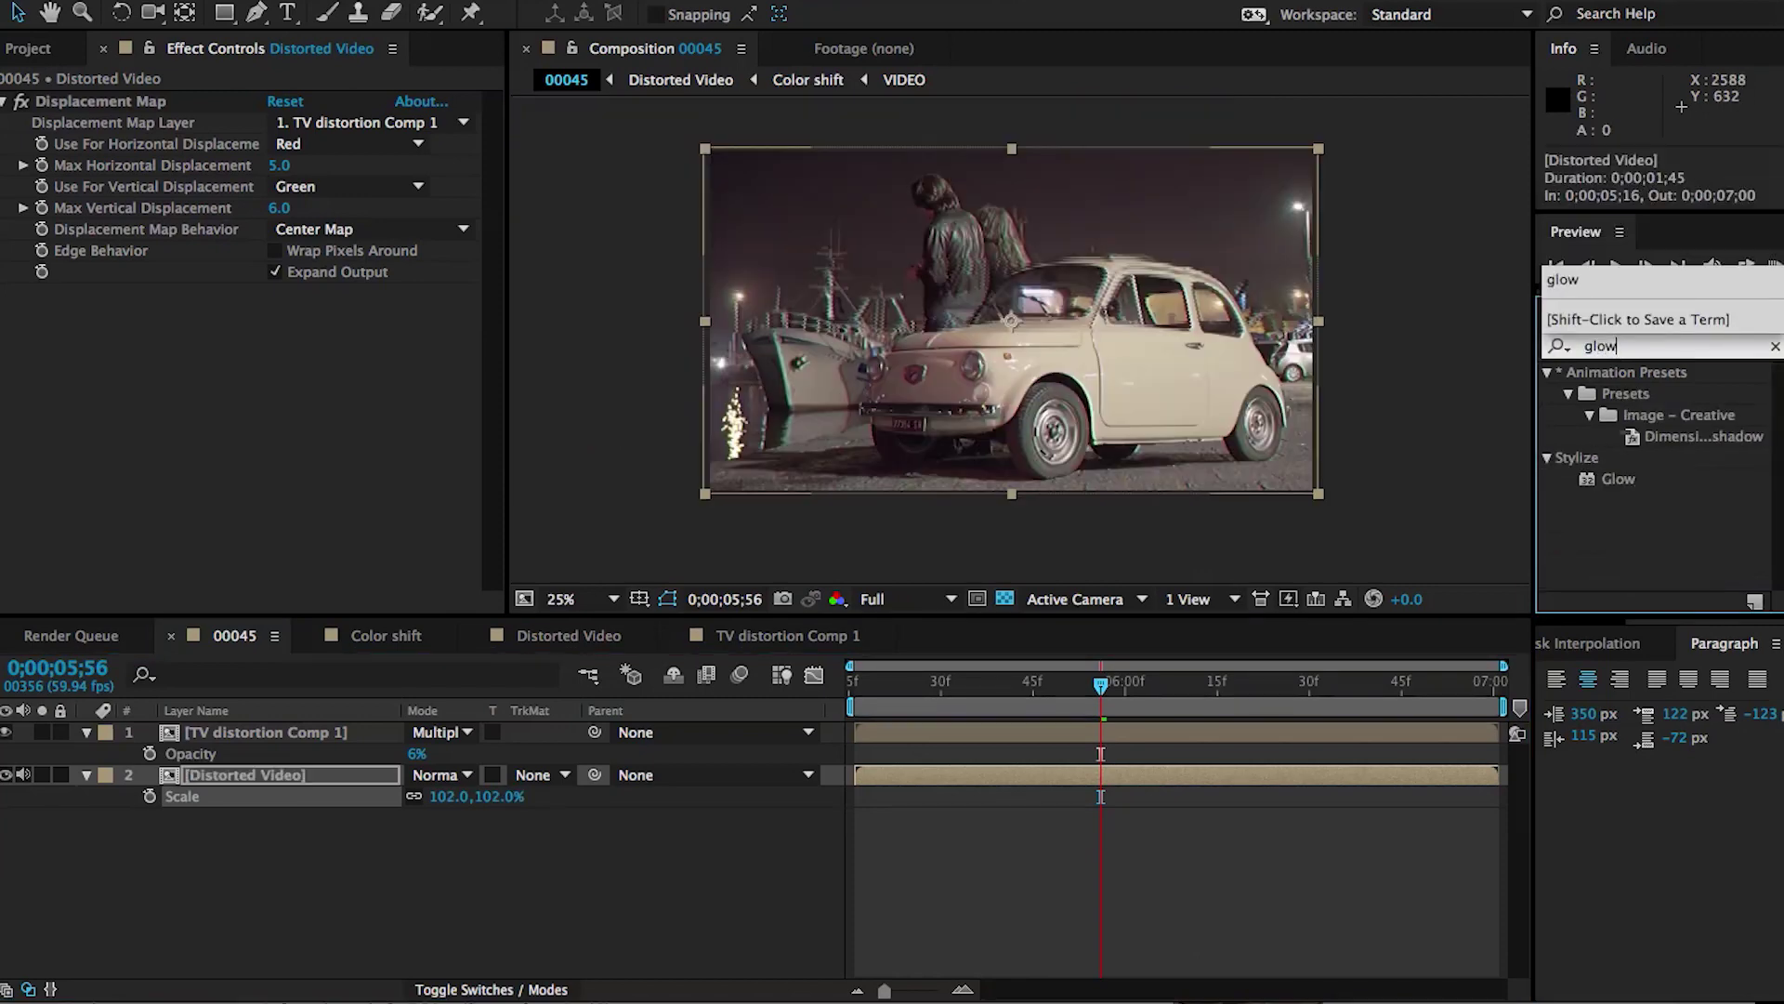
left_click_drag(1618, 485, 1304, 777)
key("period")
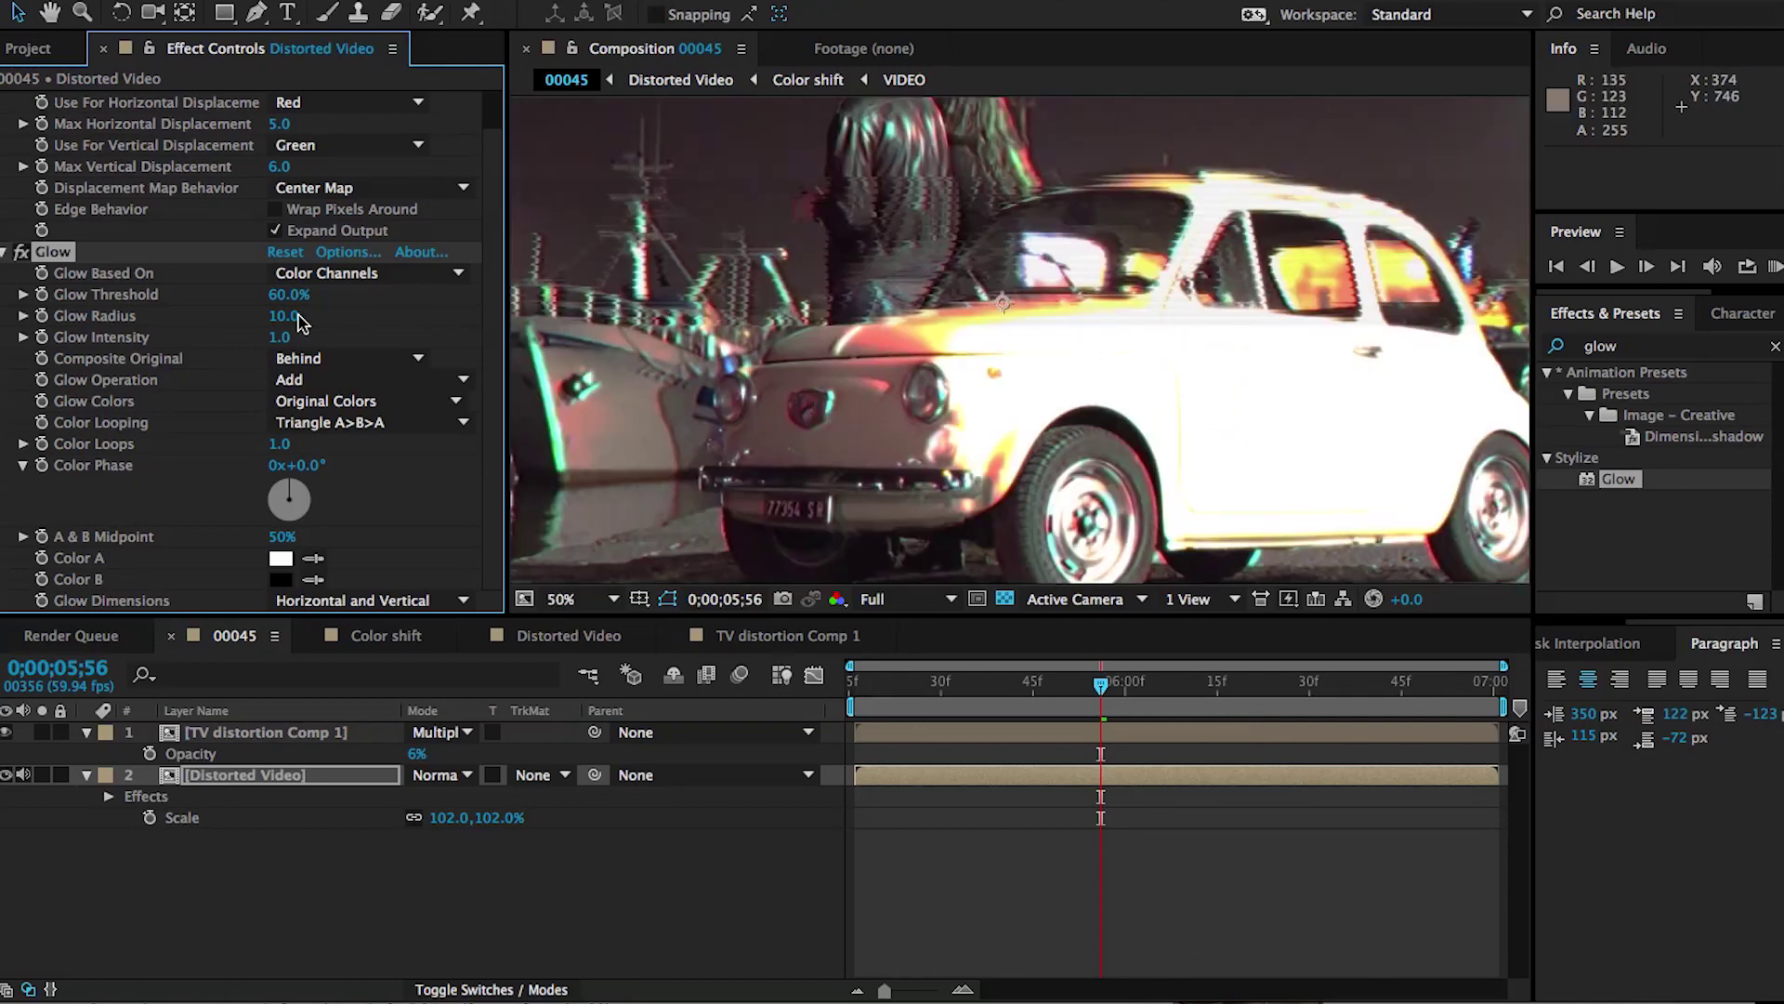
left_click_drag(289, 293, 437, 295)
key("comma")
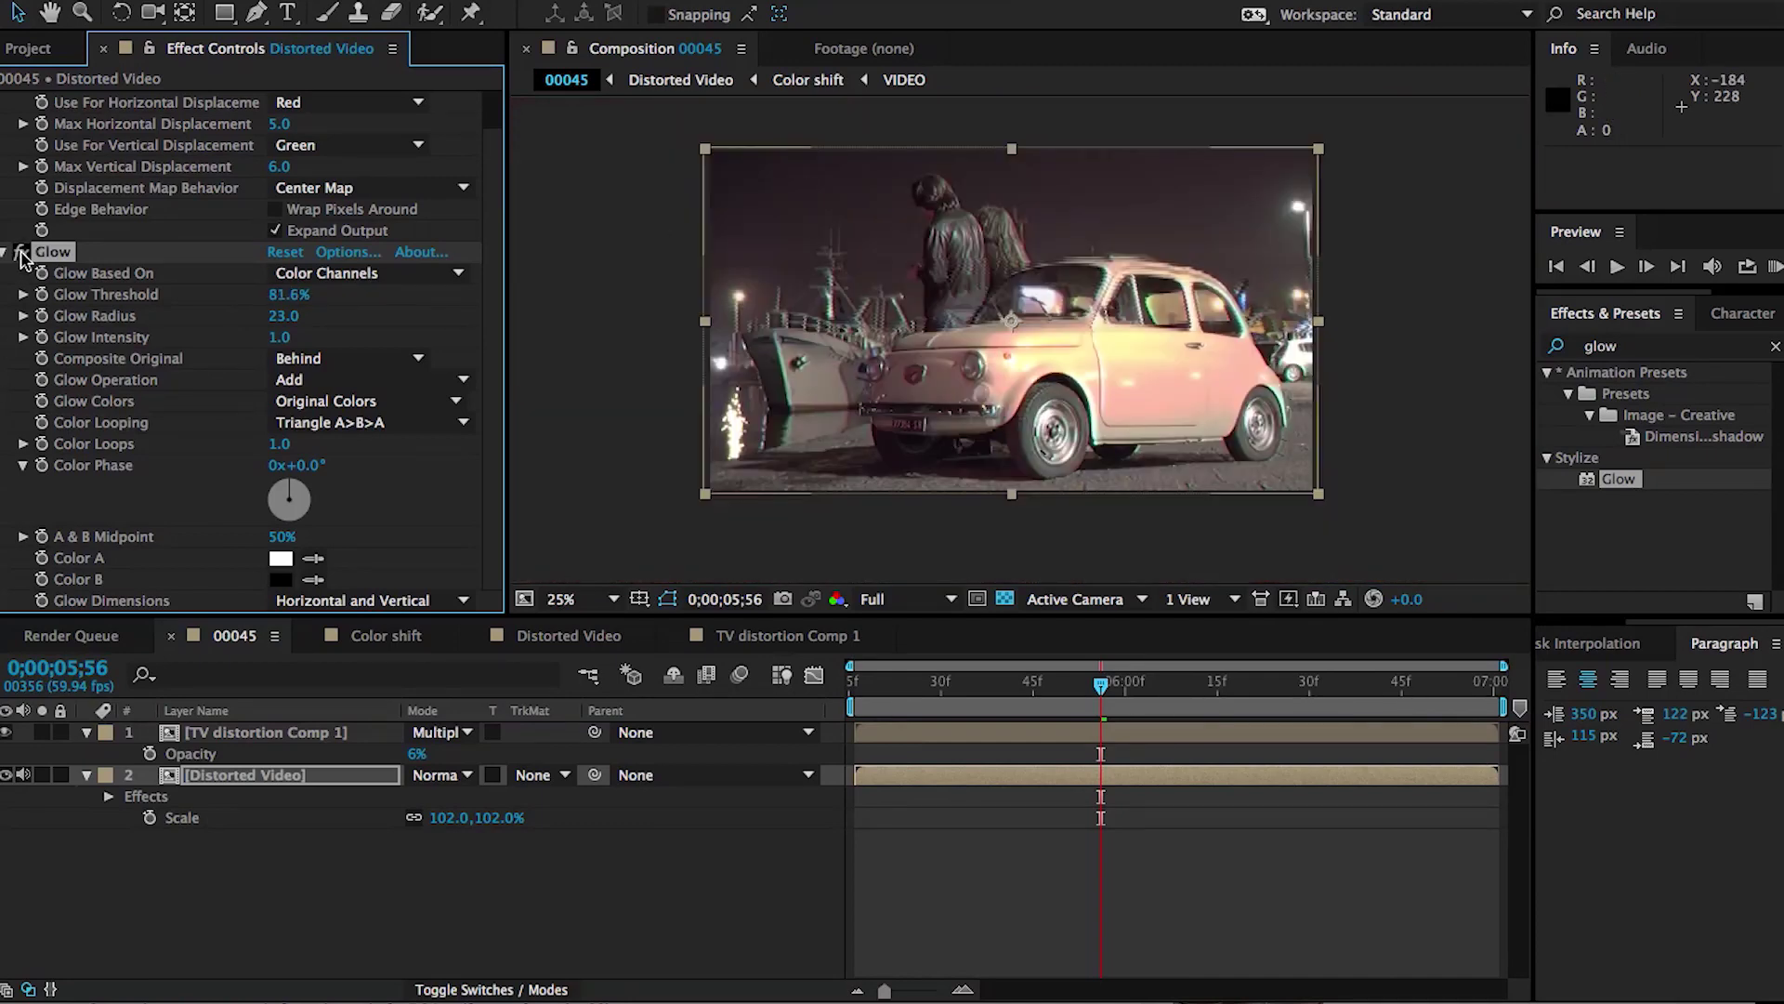
left_click(20, 253)
left_click(21, 253)
left_click(20, 253)
Set Glow Intensity to 0.3 and compare the glow on and off
left_click(20, 253)
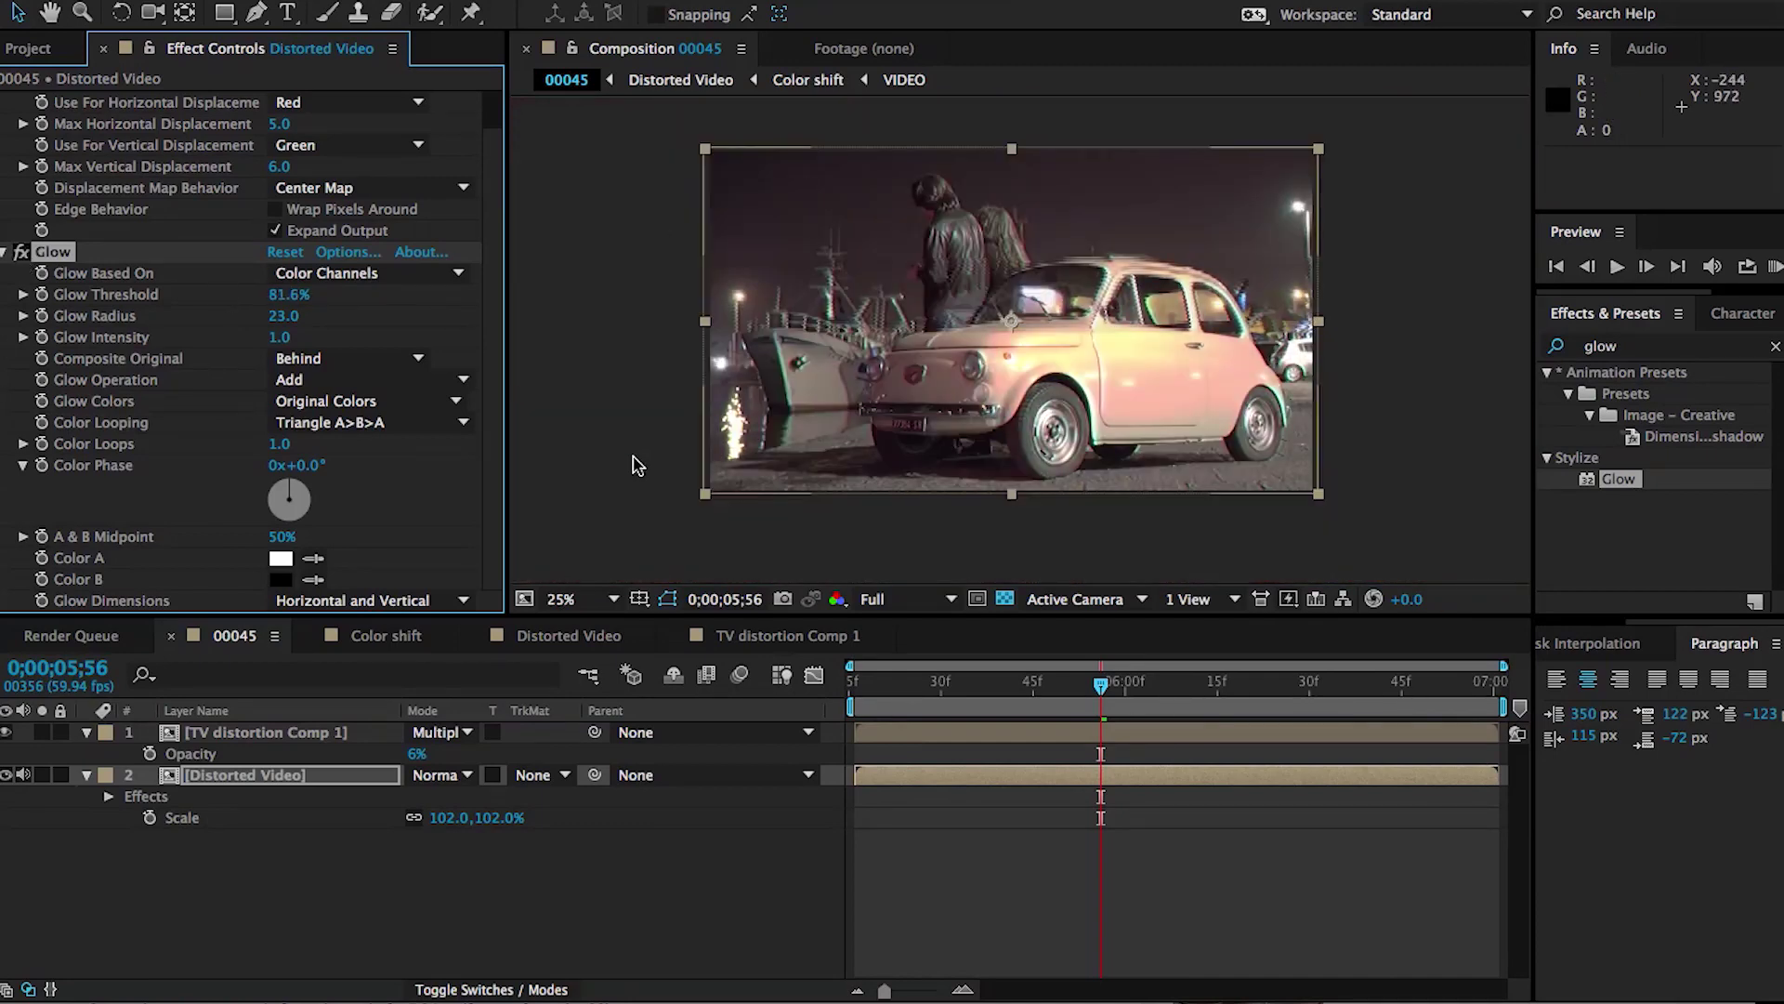
left_click(280, 338)
type("0.3")
key("Return")
left_click(20, 253)
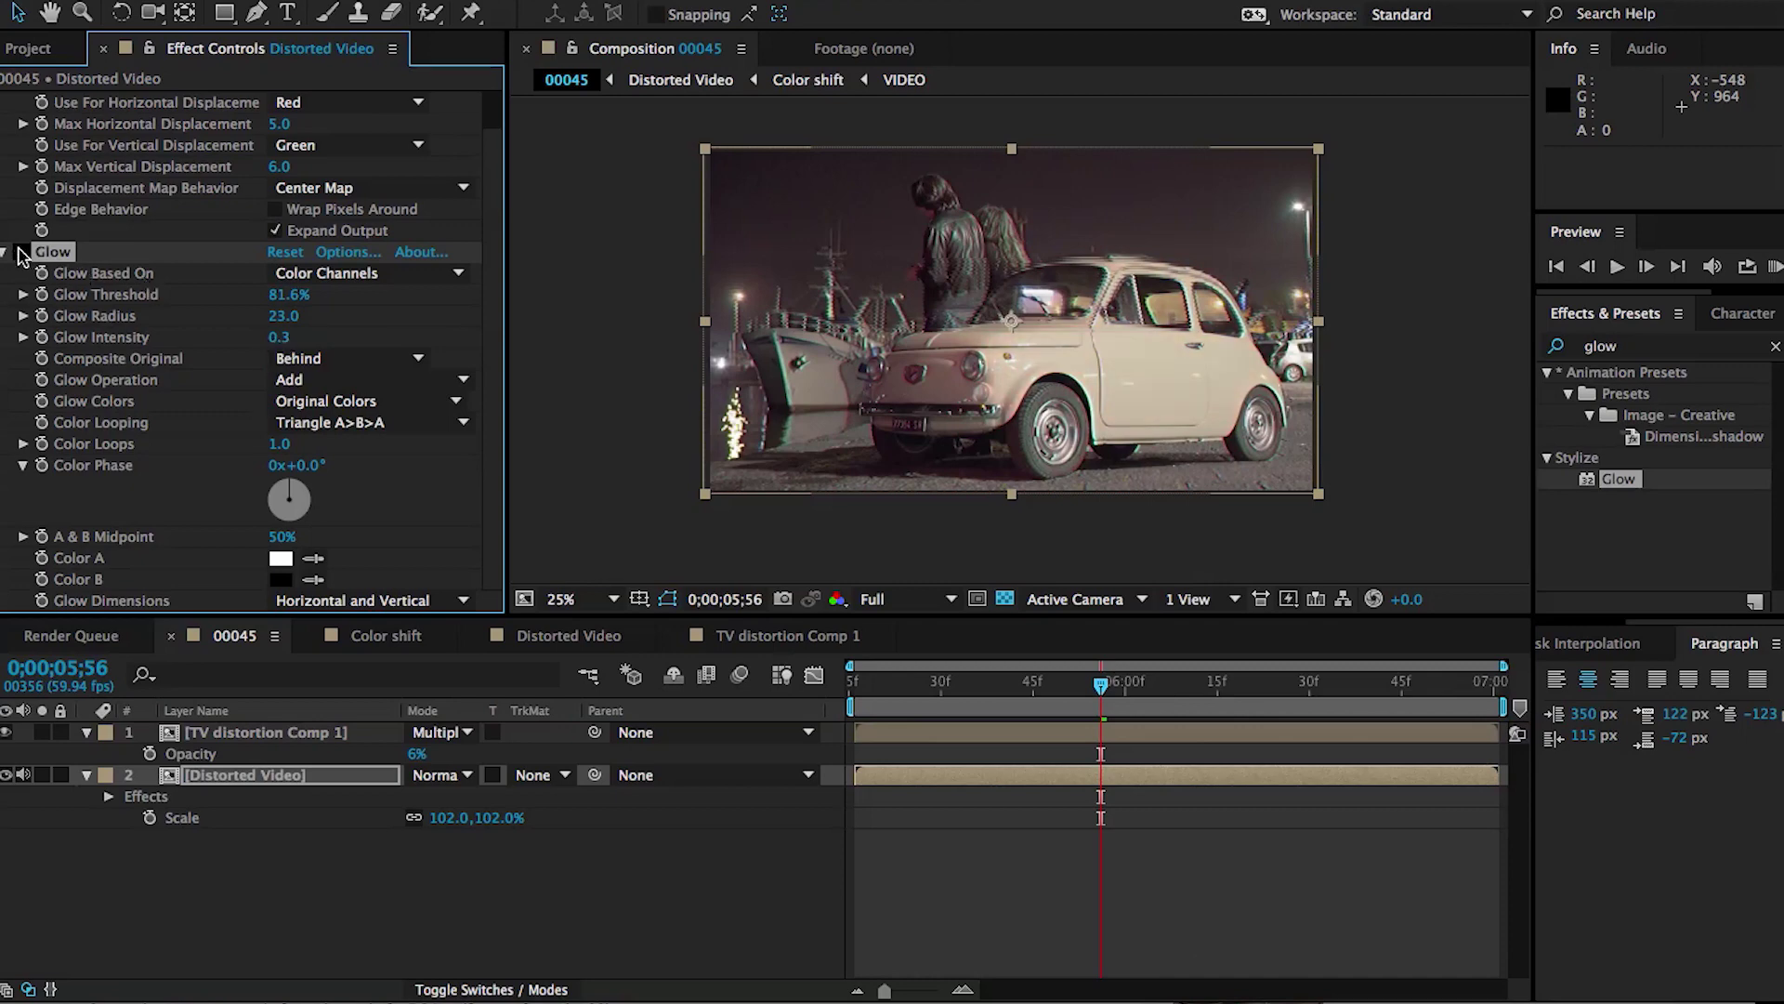
left_click(21, 252)
left_click(253, 734)
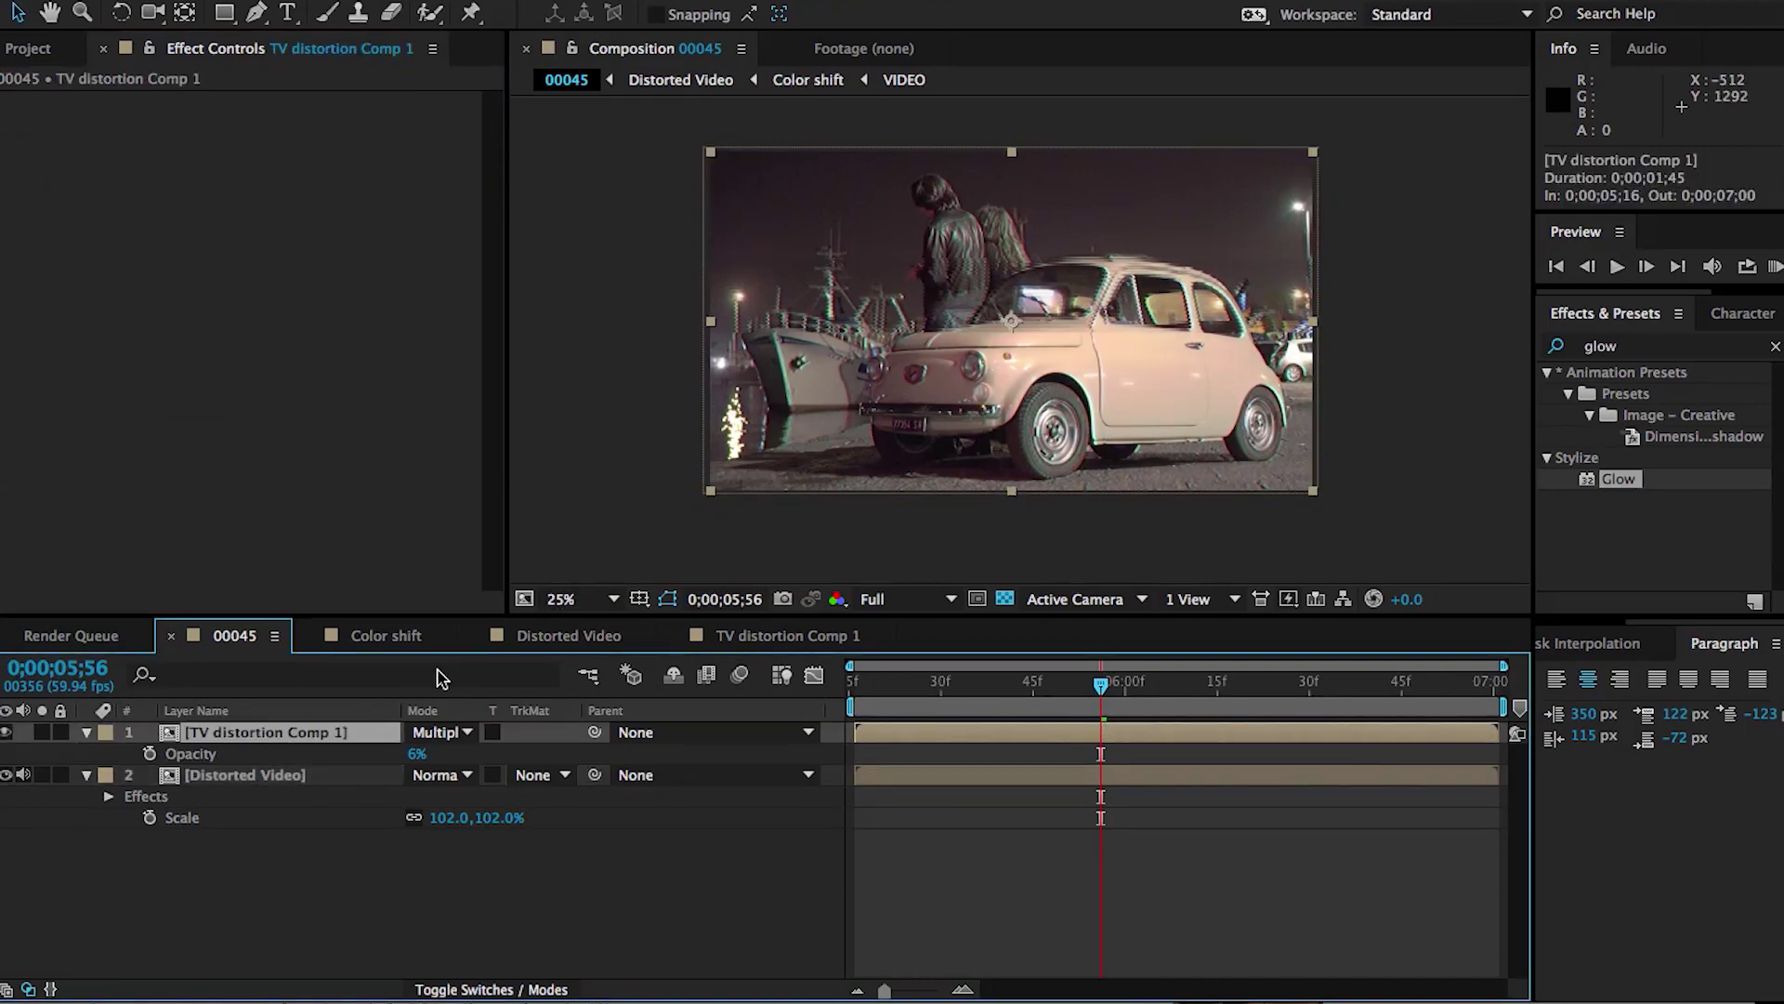
Inside TV distortion Comp 1, feather the Matte layer's mask to 9.0 pixels
double_click(257, 734)
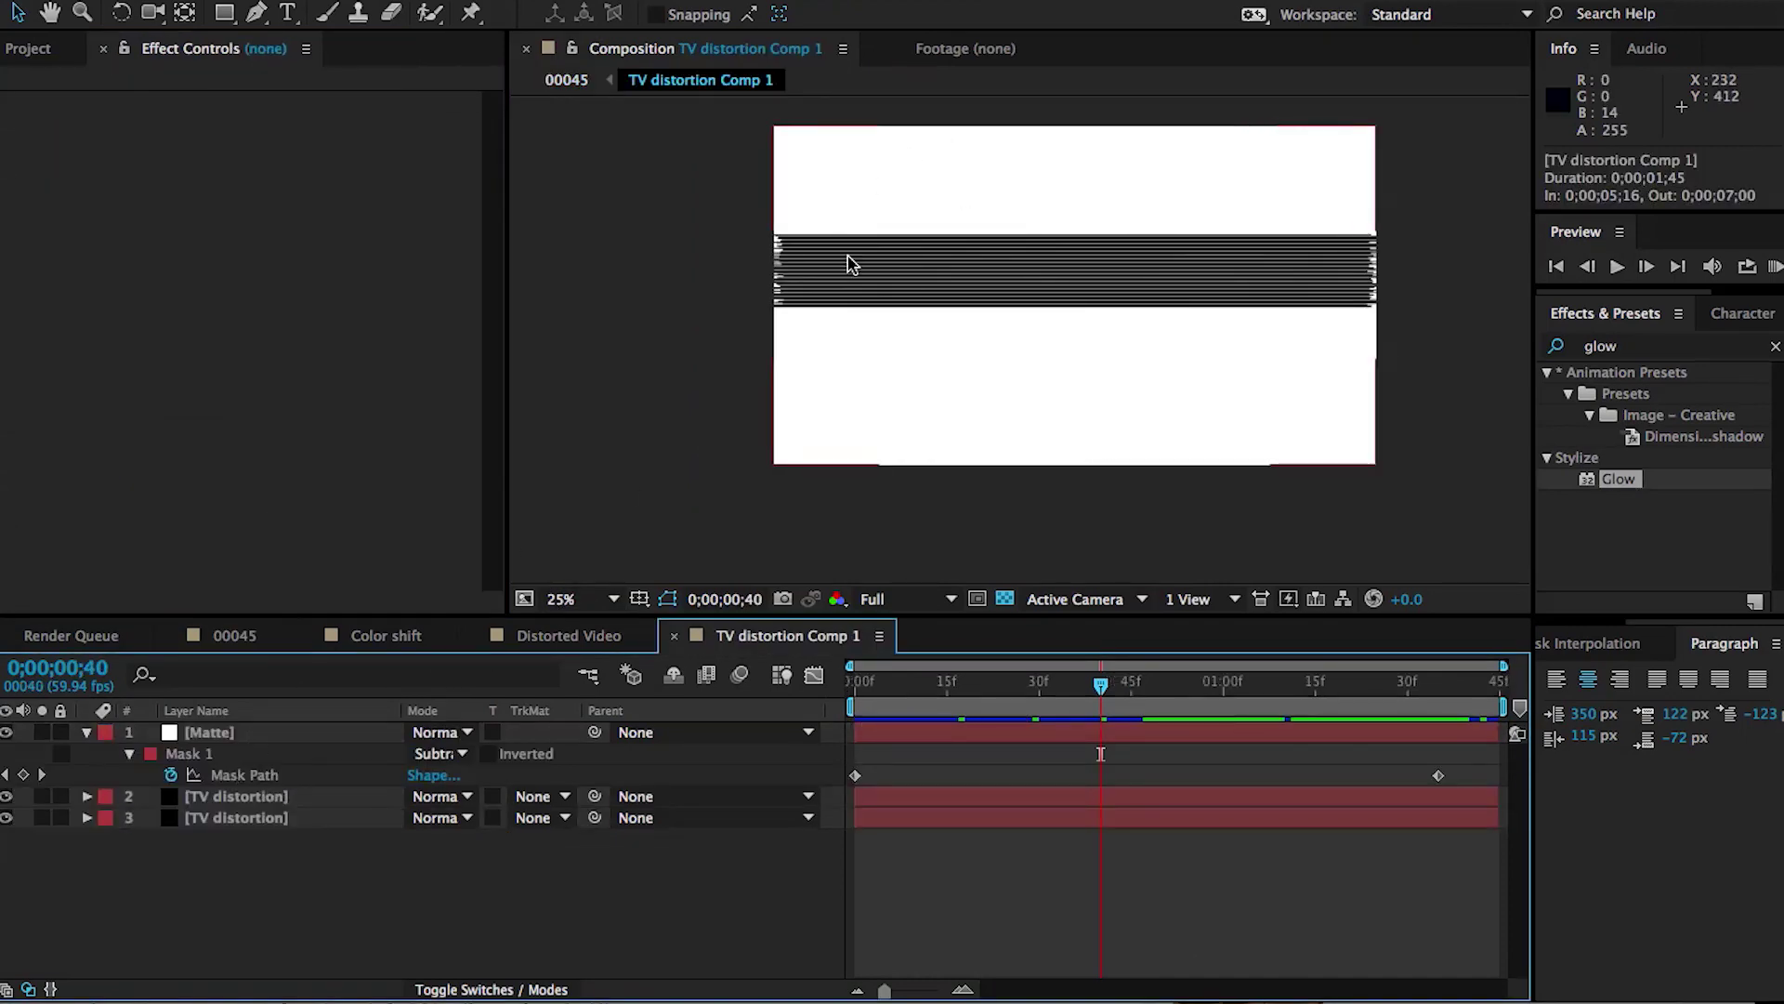
key("period")
left_click(209, 733)
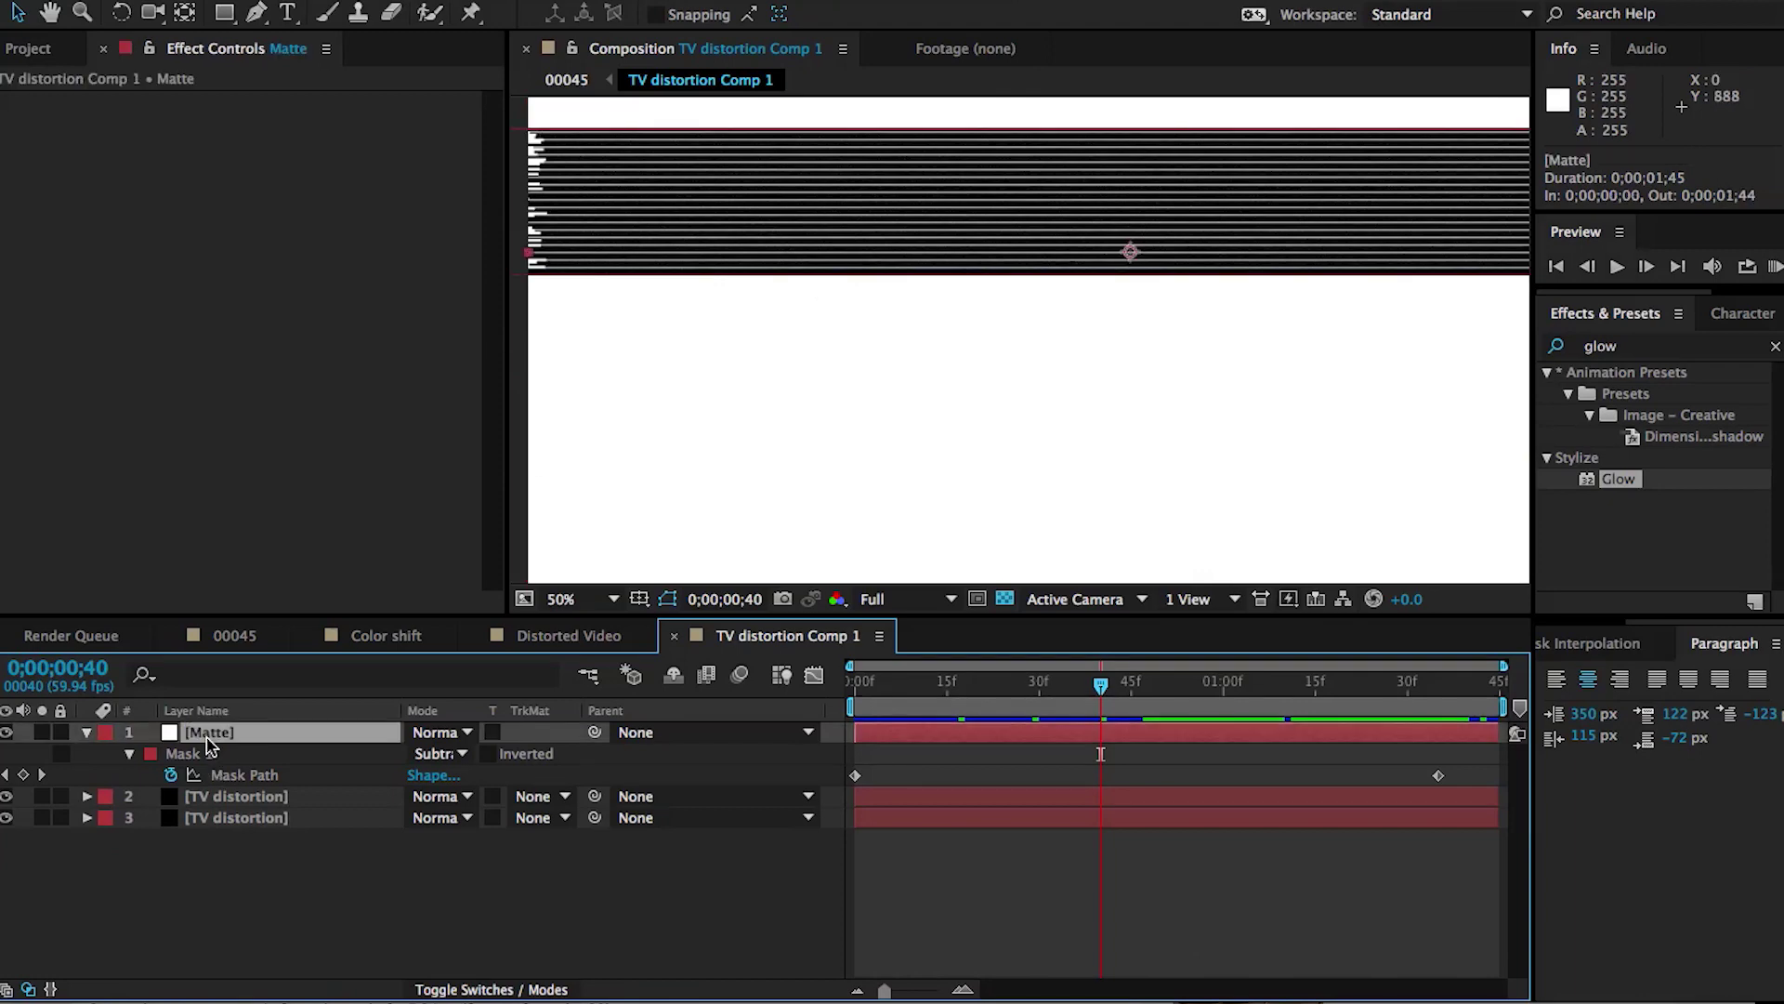
key("f")
left_click_drag(440, 779, 482, 774)
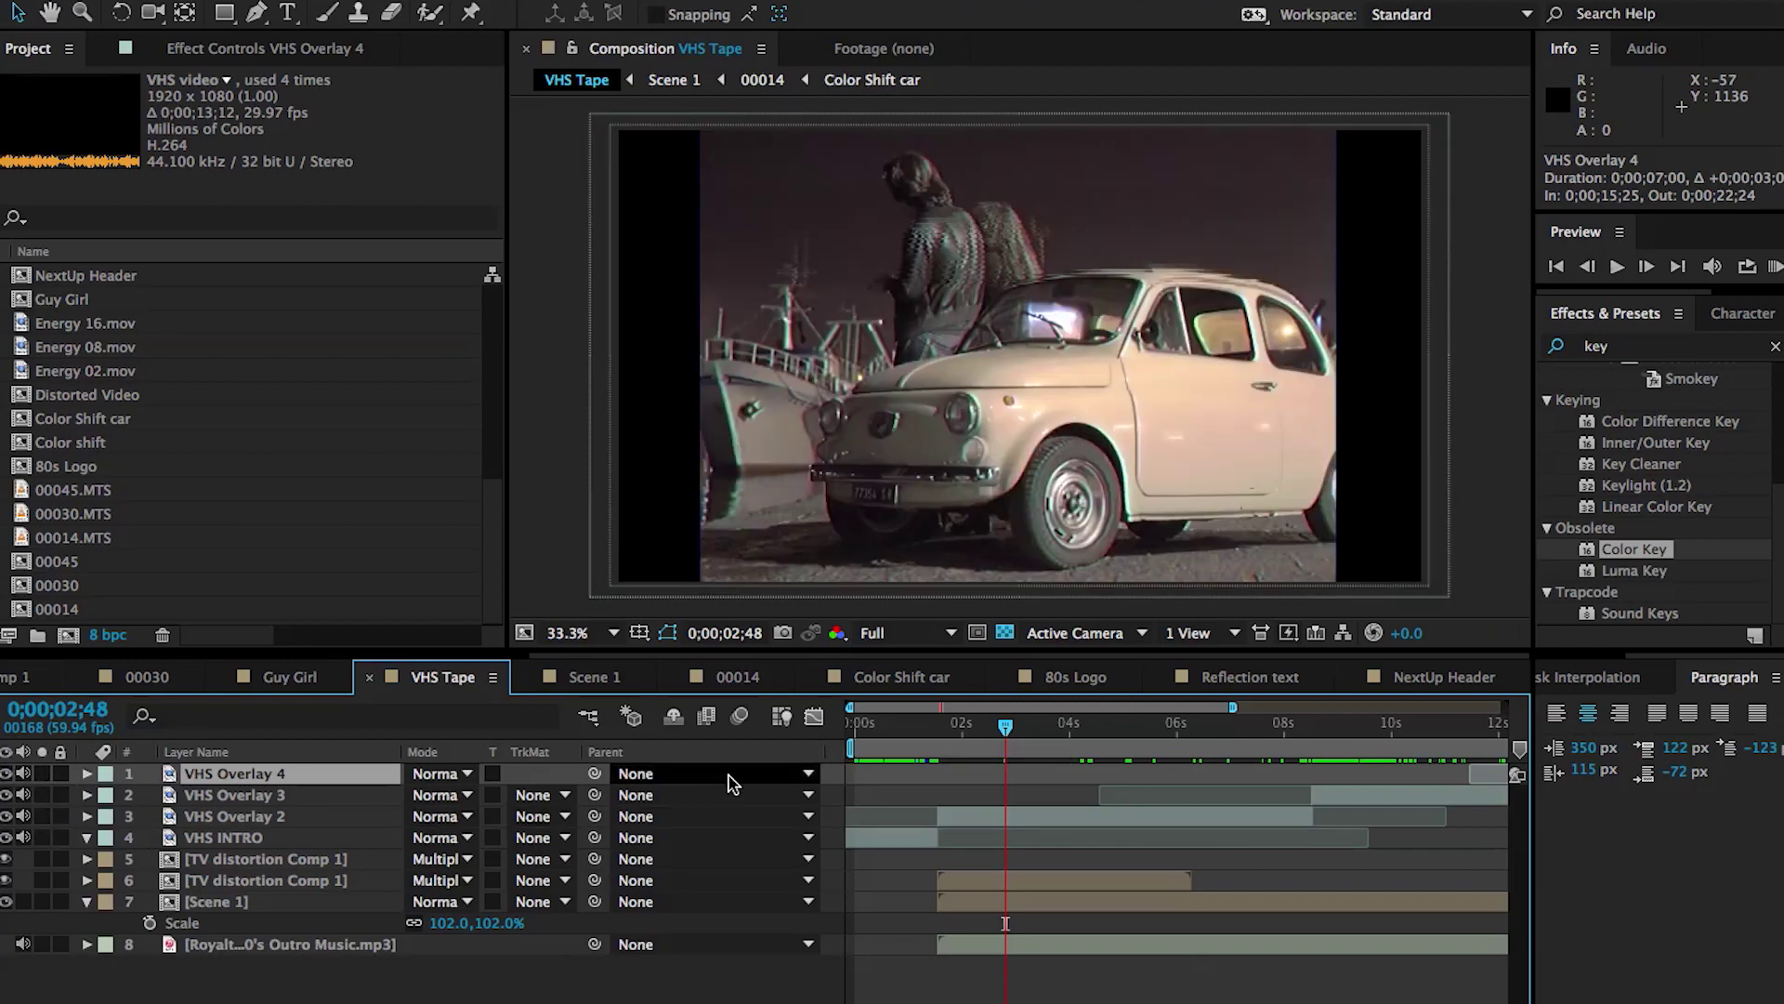
Add a new adjustment layer and move it below VHS INTRO
left_click_drag(983, 734, 1022, 734)
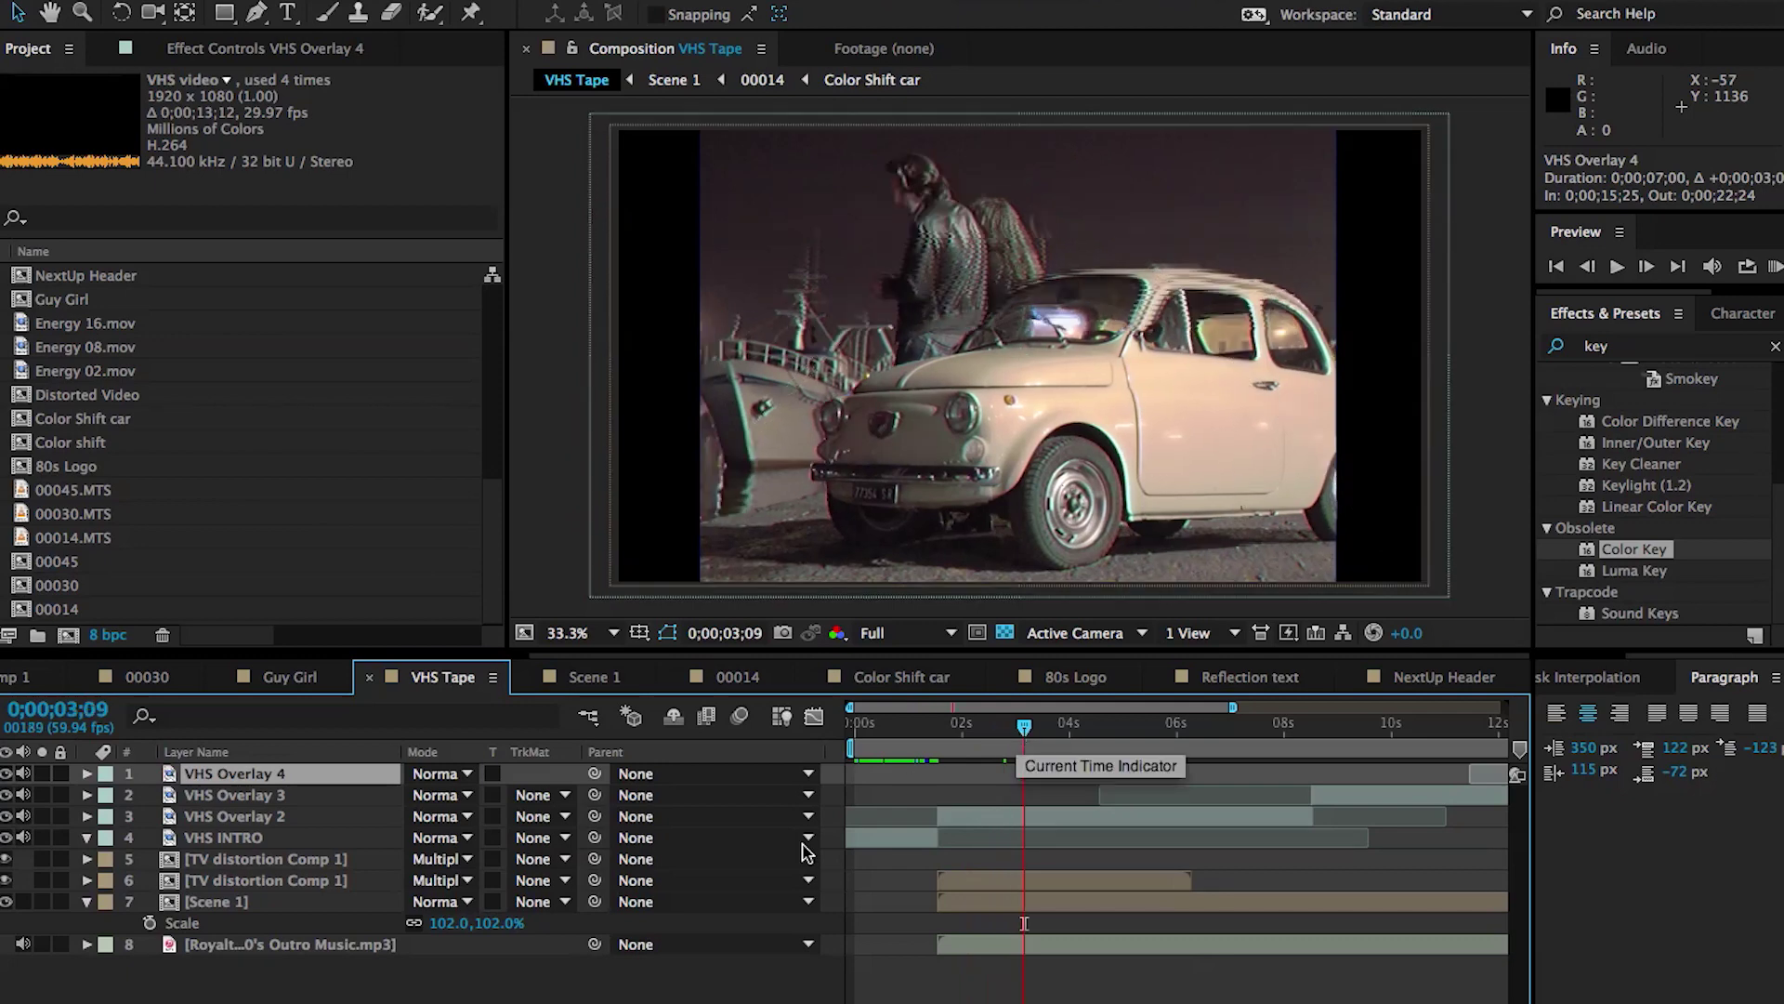
right_click(638, 999)
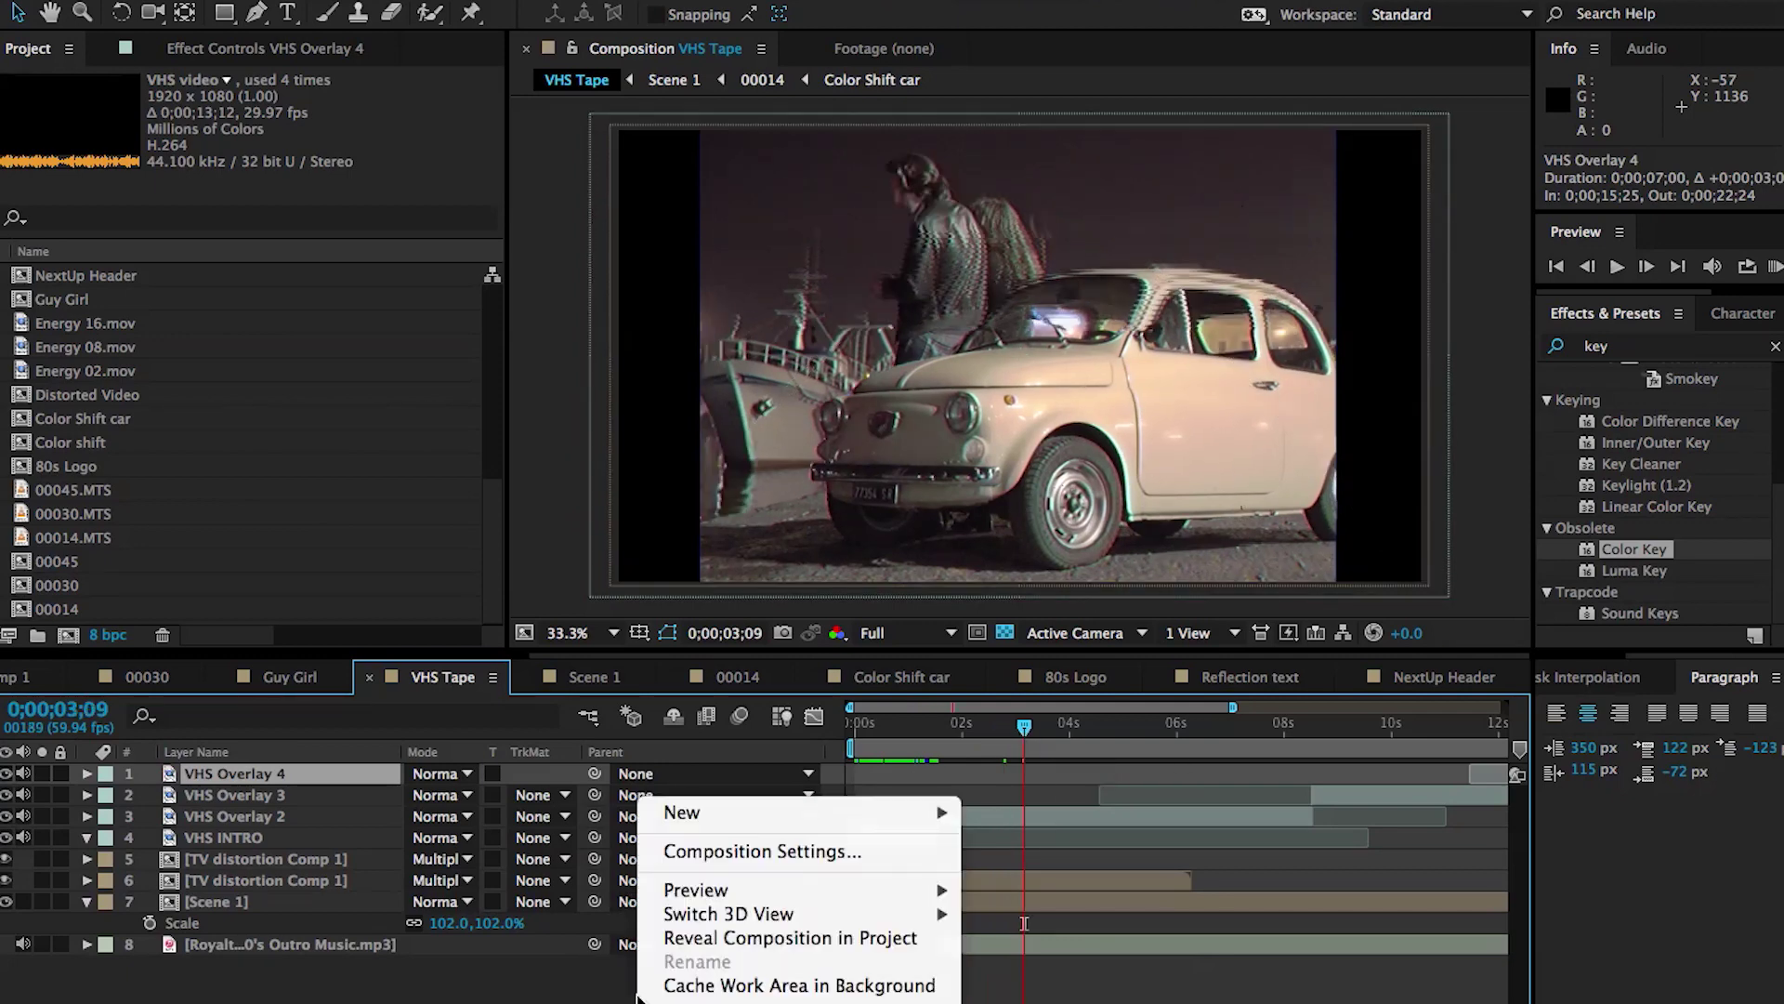
mouse_move(781, 813)
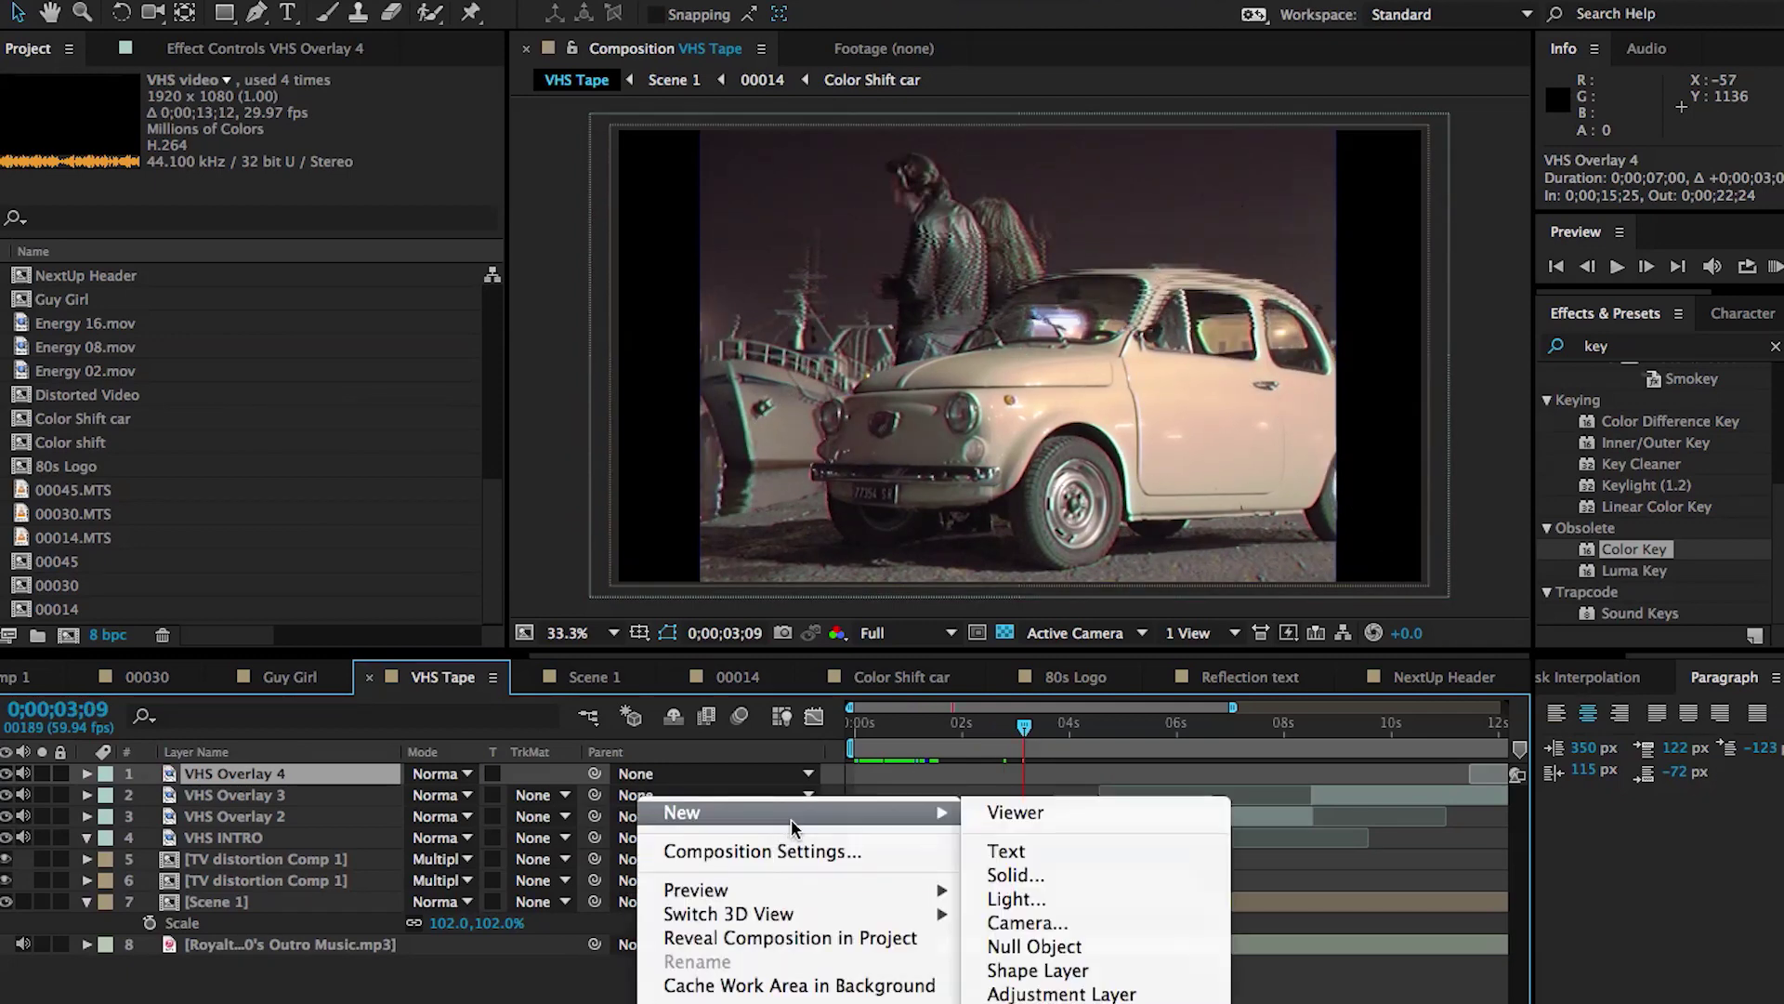
left_click(1041, 992)
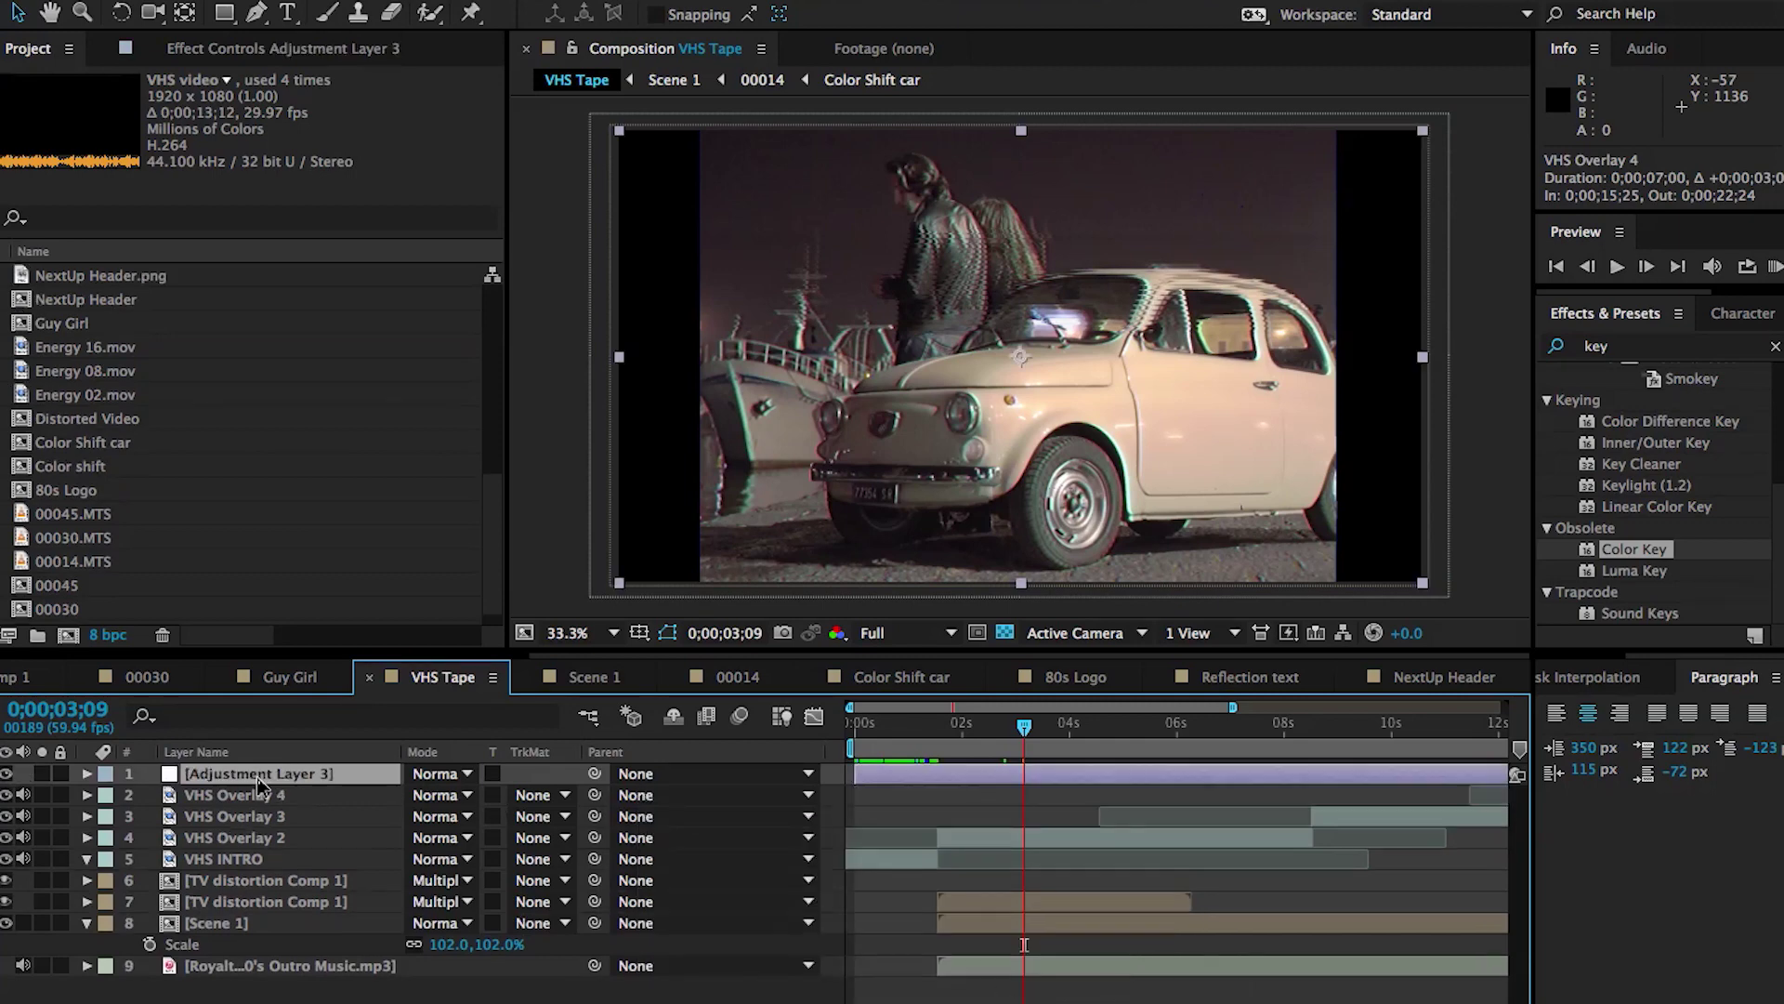
left_click_drag(259, 781, 261, 870)
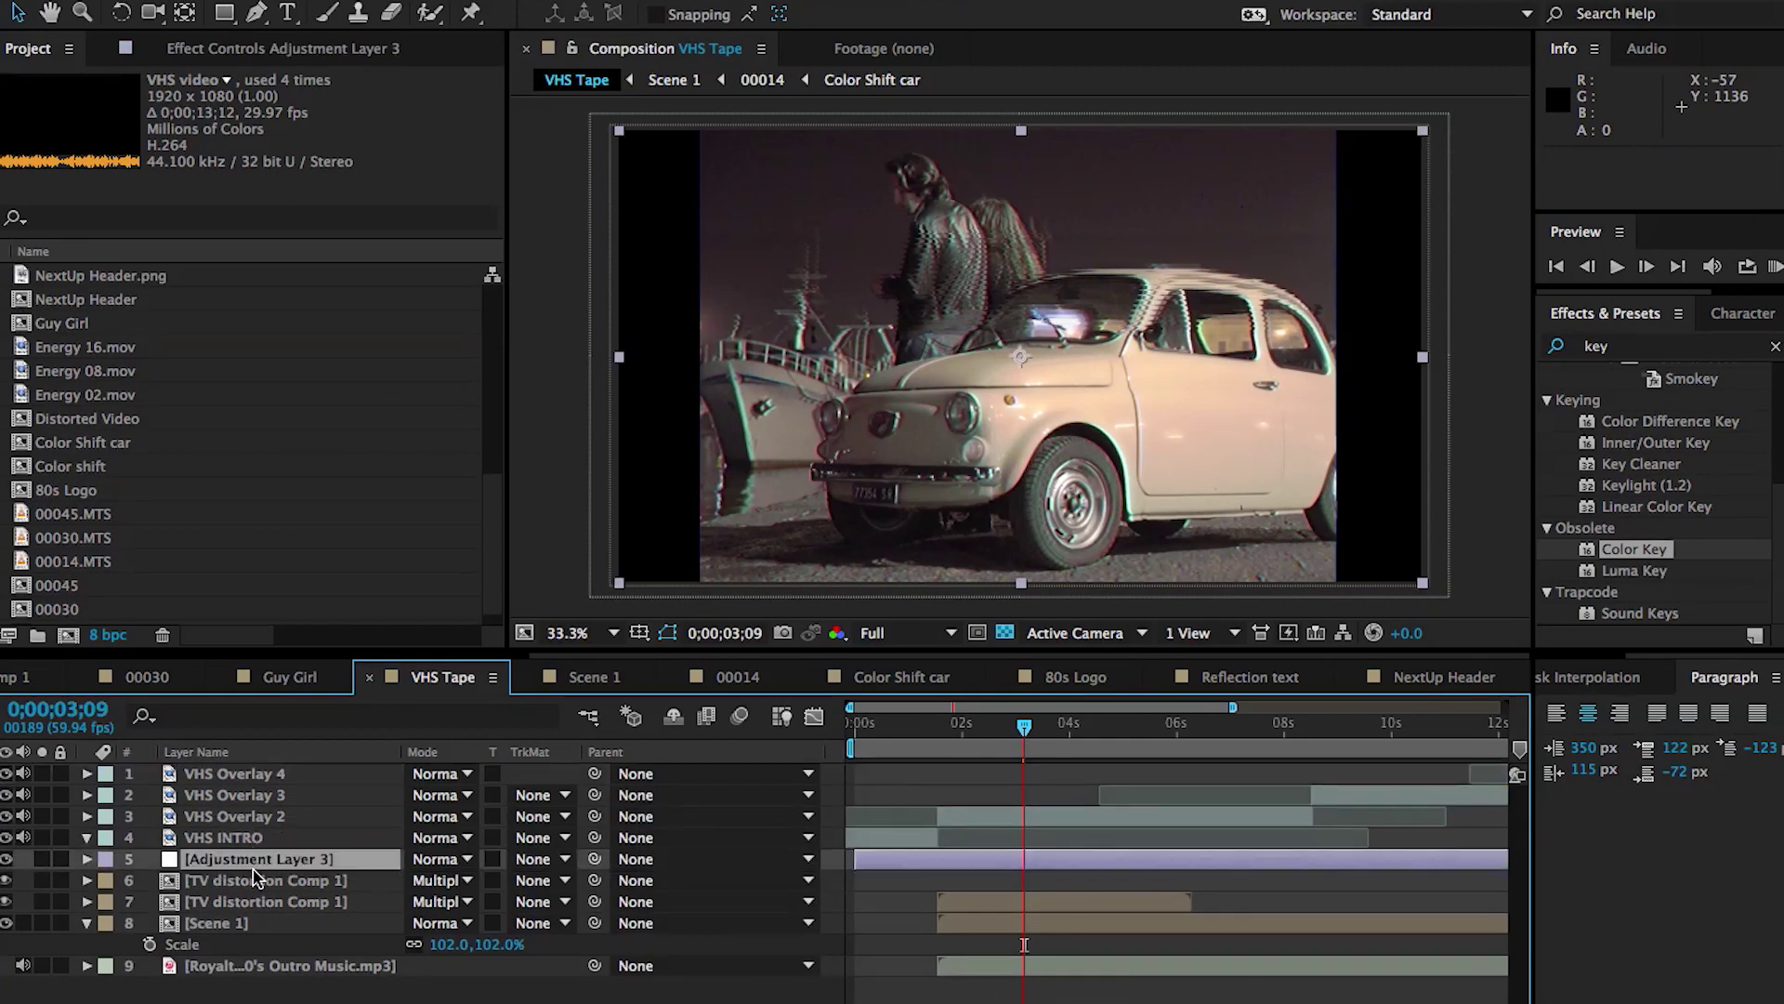
Apply Noise to the adjustment layer with Amount of Noise at 22%
left_click(1628, 345)
type("noise")
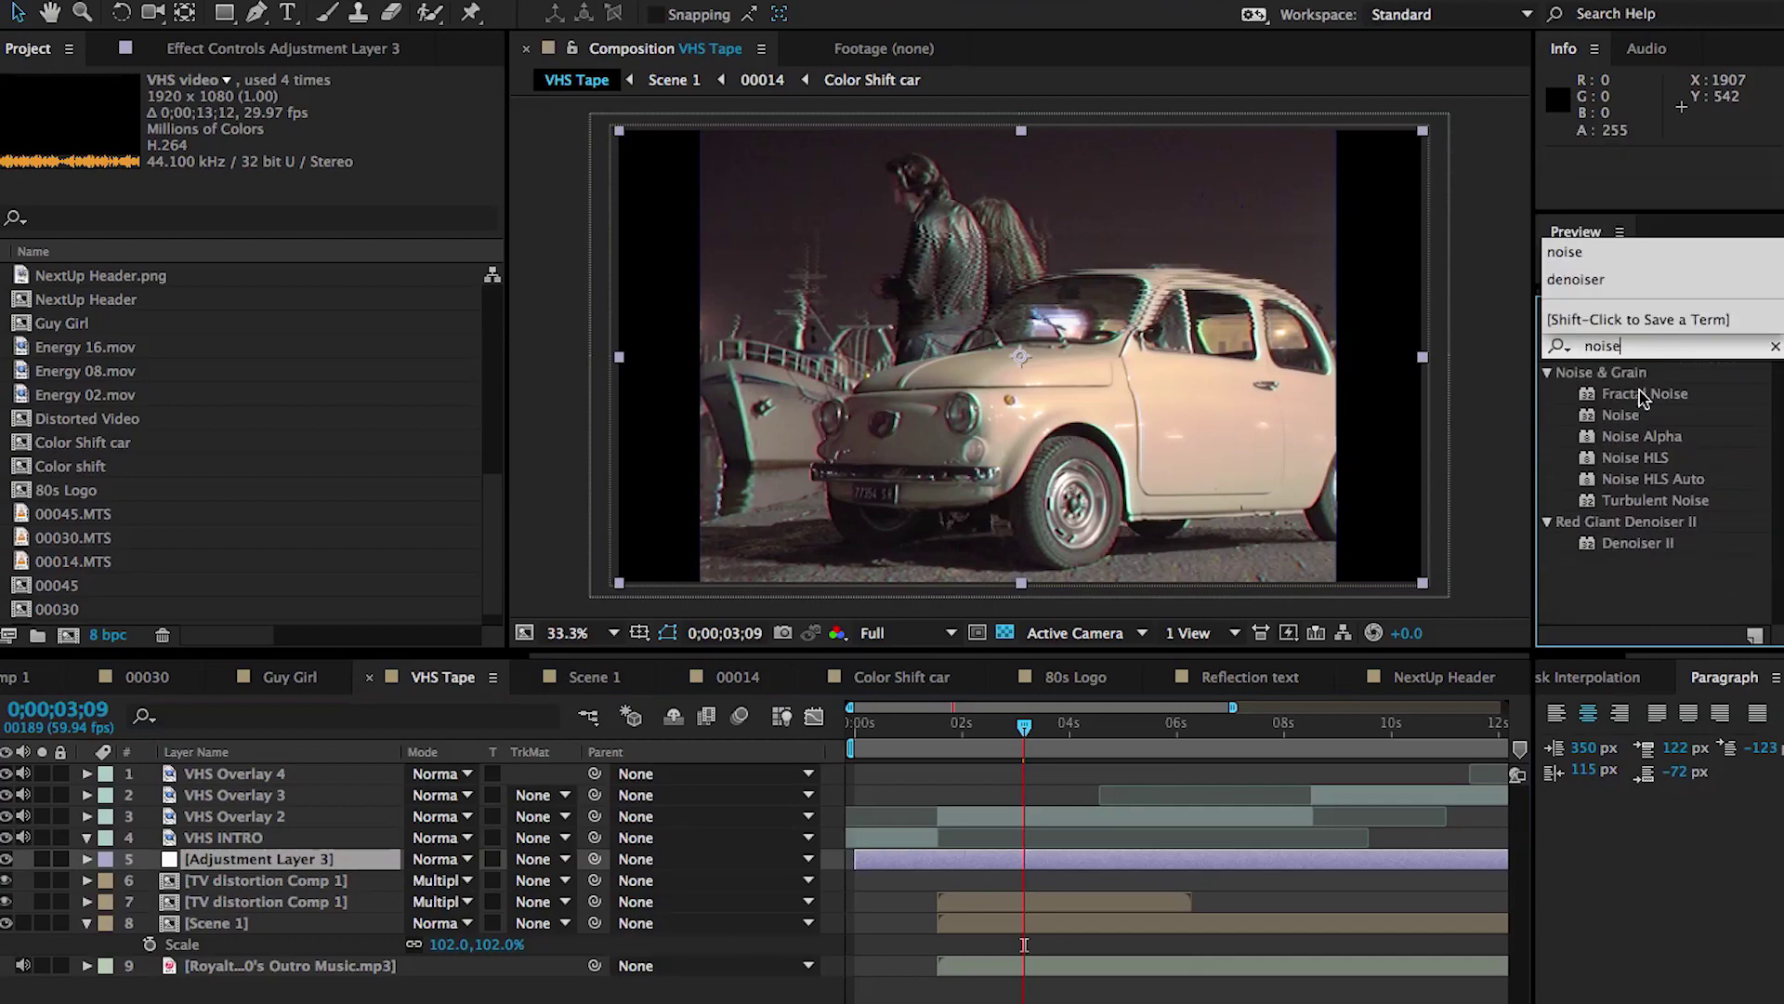
left_click_drag(1621, 414, 1083, 864)
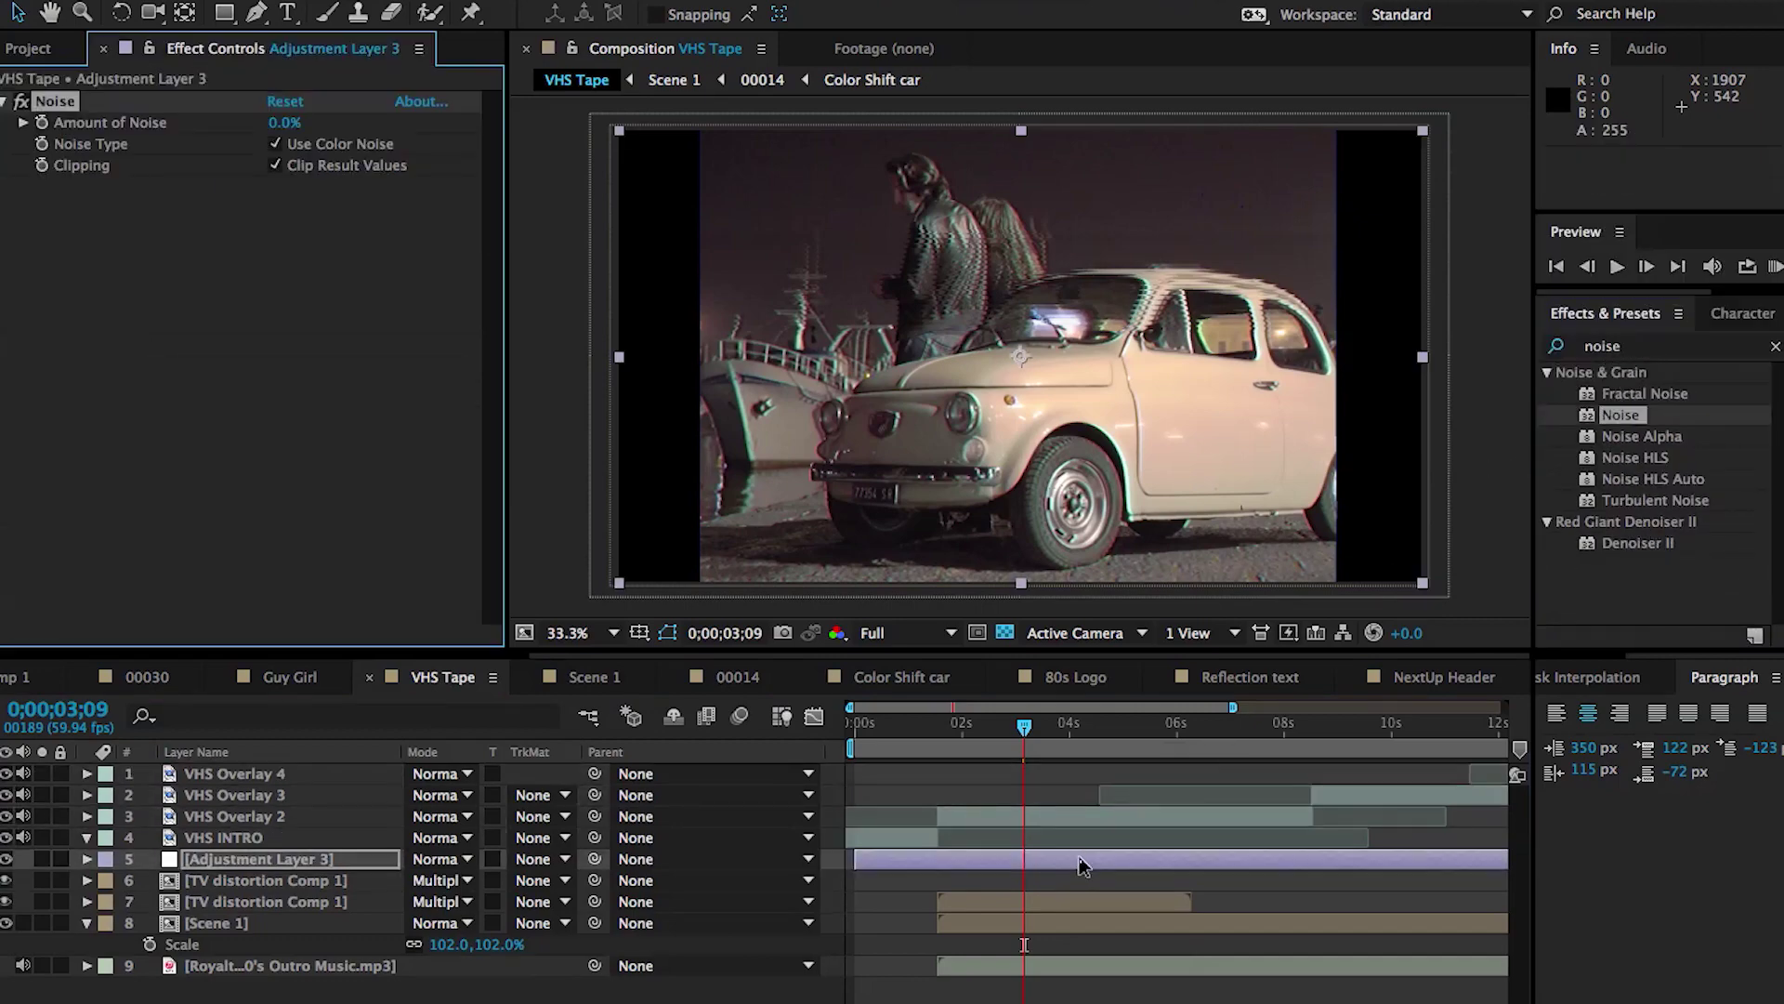
key("slash")
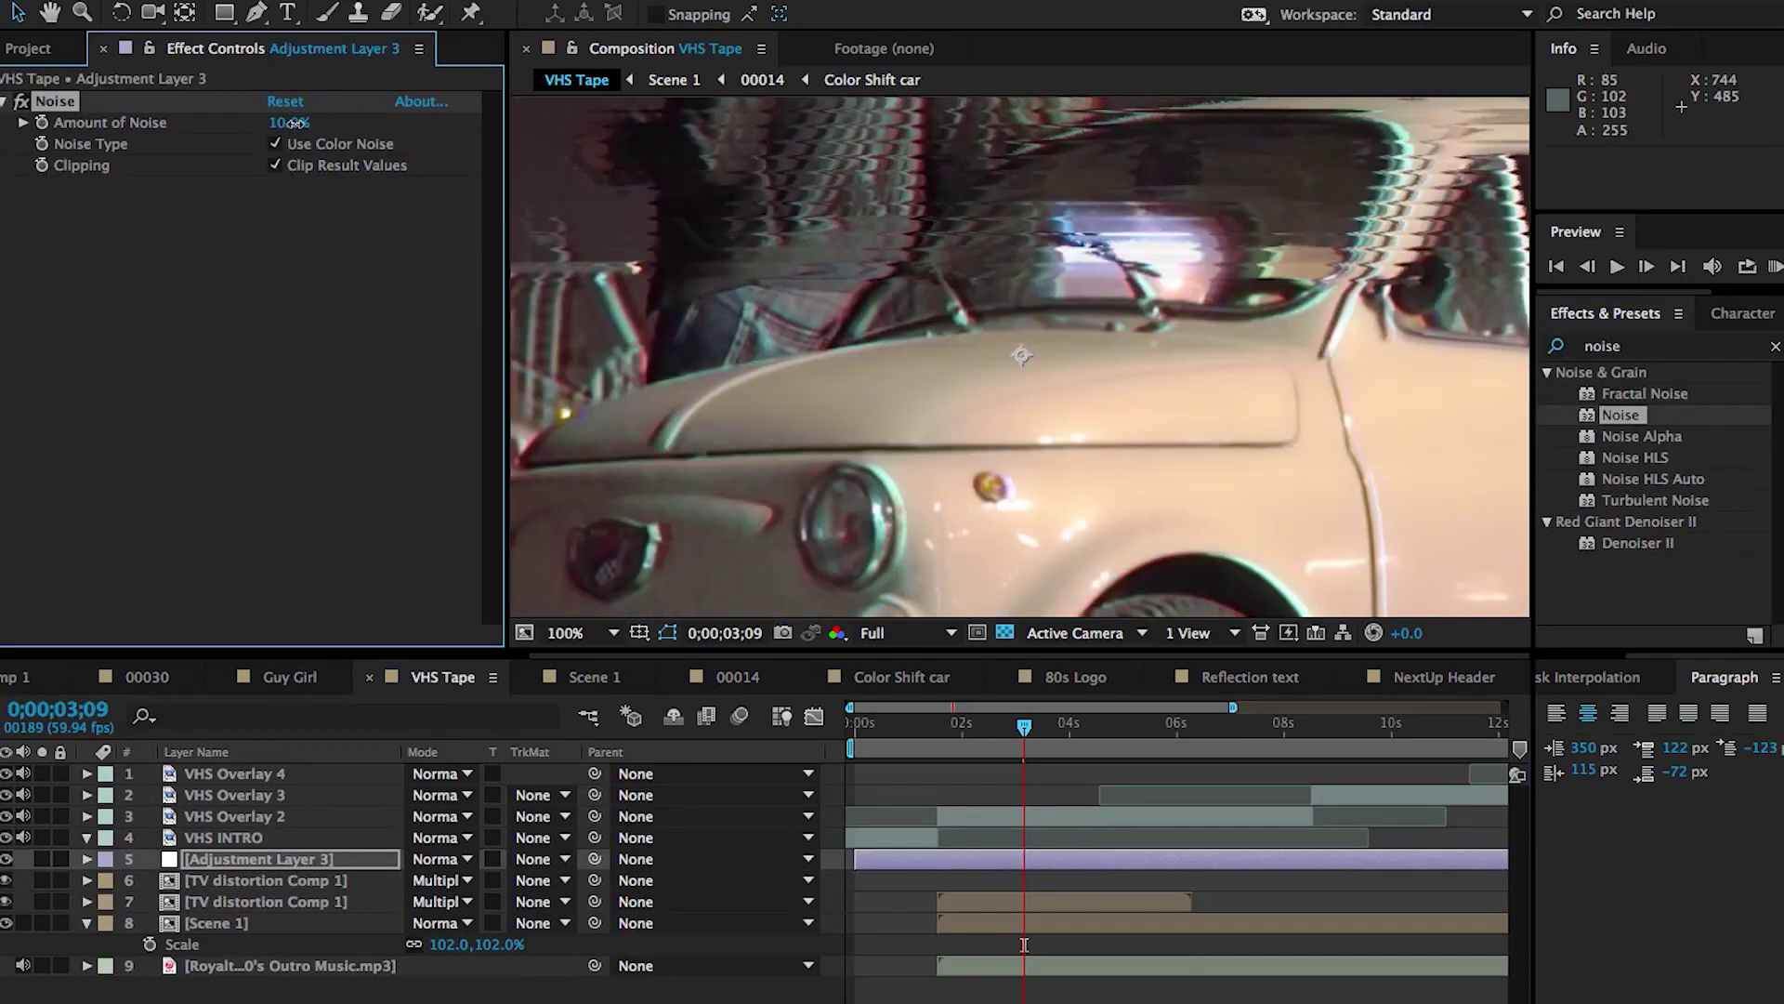
left_click_drag(294, 123, 309, 125)
scroll(930, 418, "down", 4)
left_click_drag(1134, 725, 1292, 734)
Apply the Tint effect to Adjustment Layer 3
left_click(1630, 351)
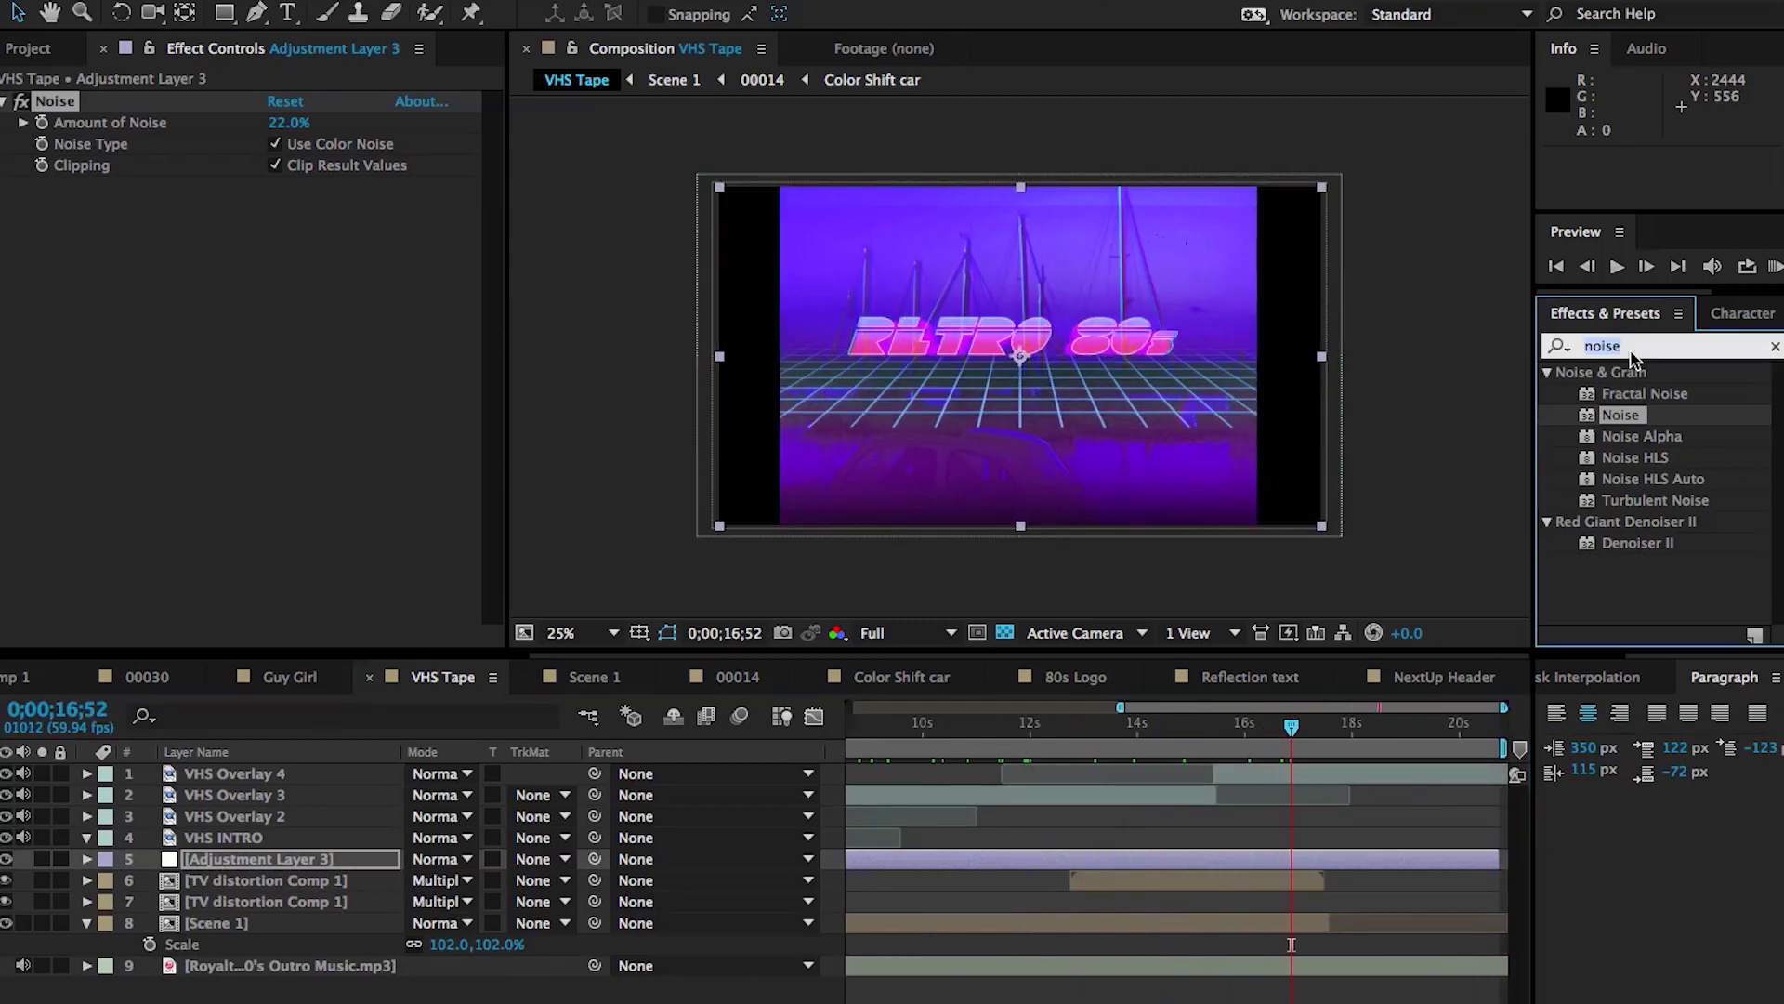
type("tint")
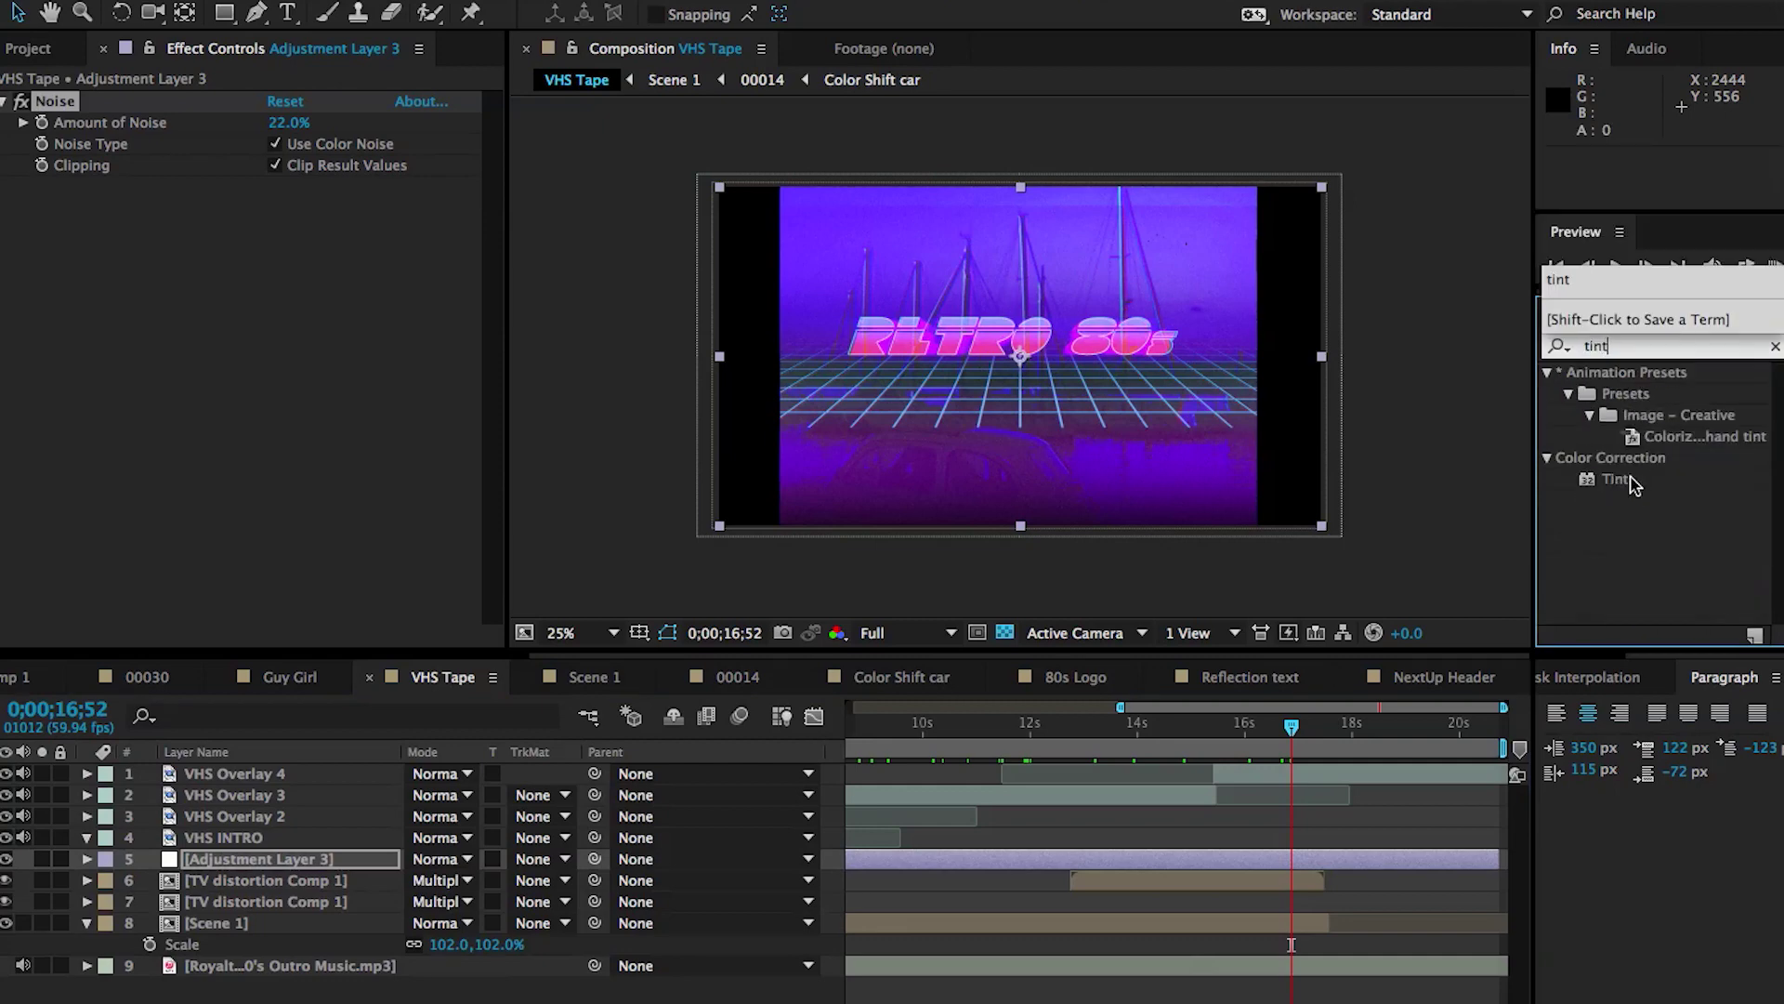
left_click_drag(1615, 478, 1290, 869)
scroll(846, 261, "up", 4)
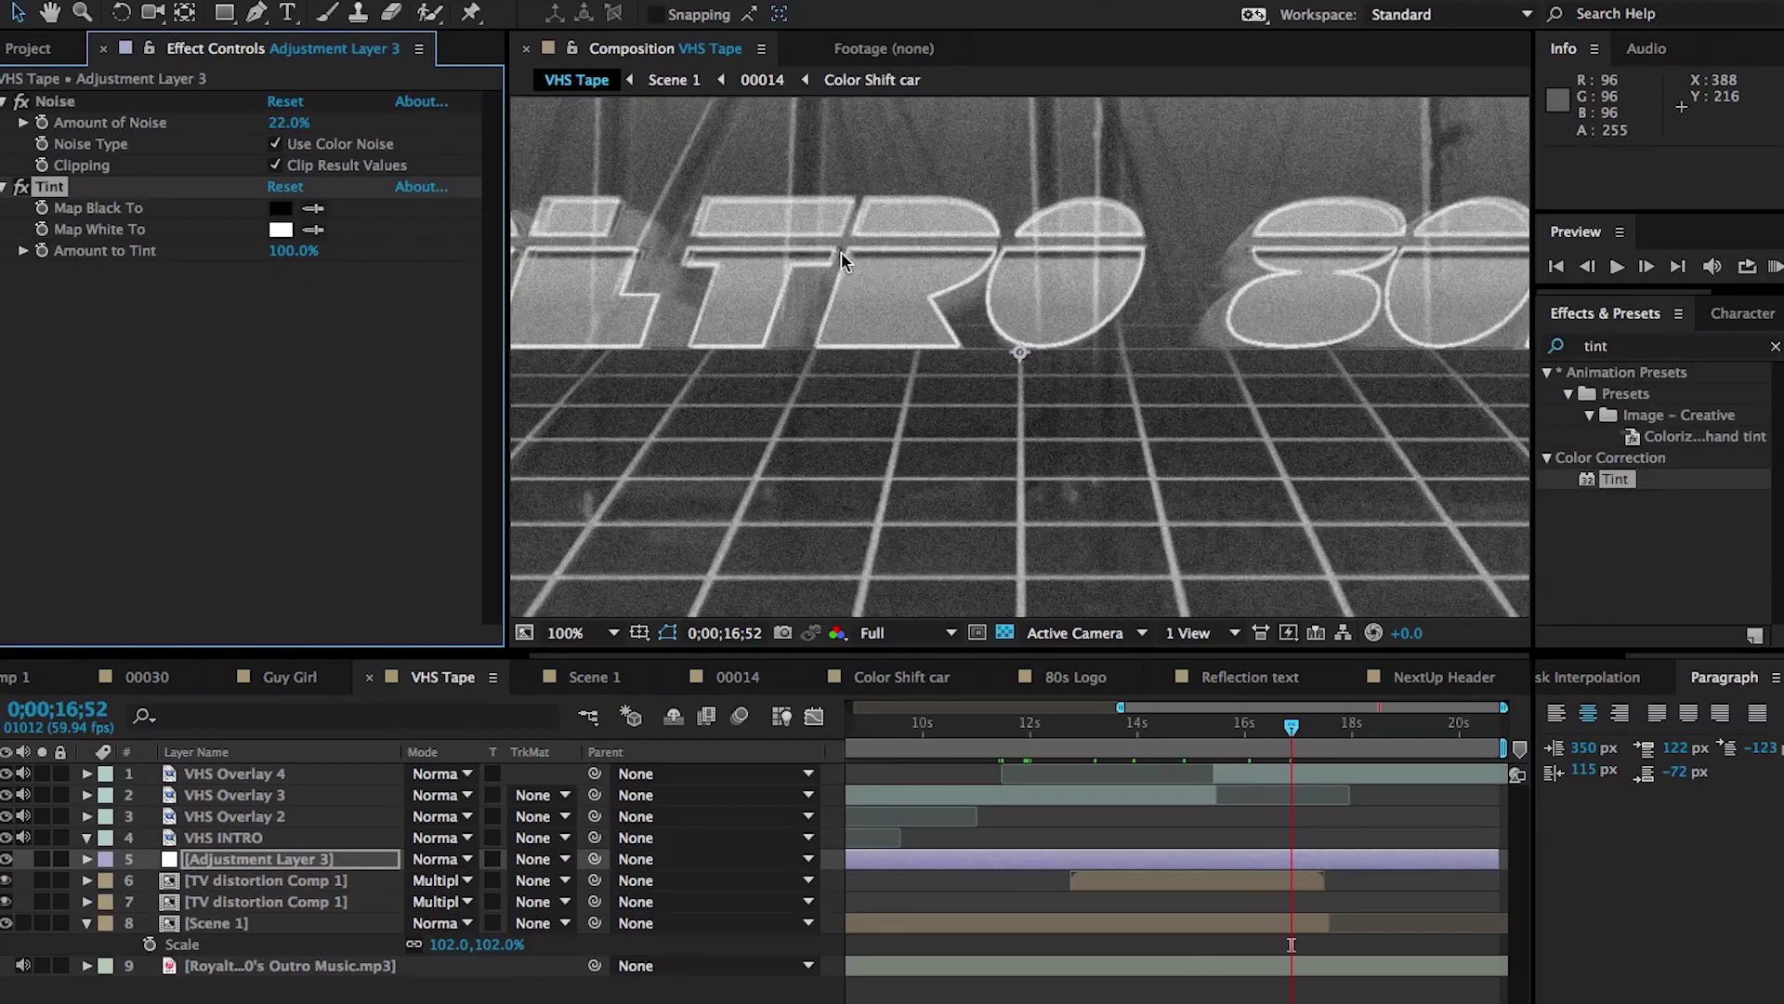
scroll(846, 260, "down", 4)
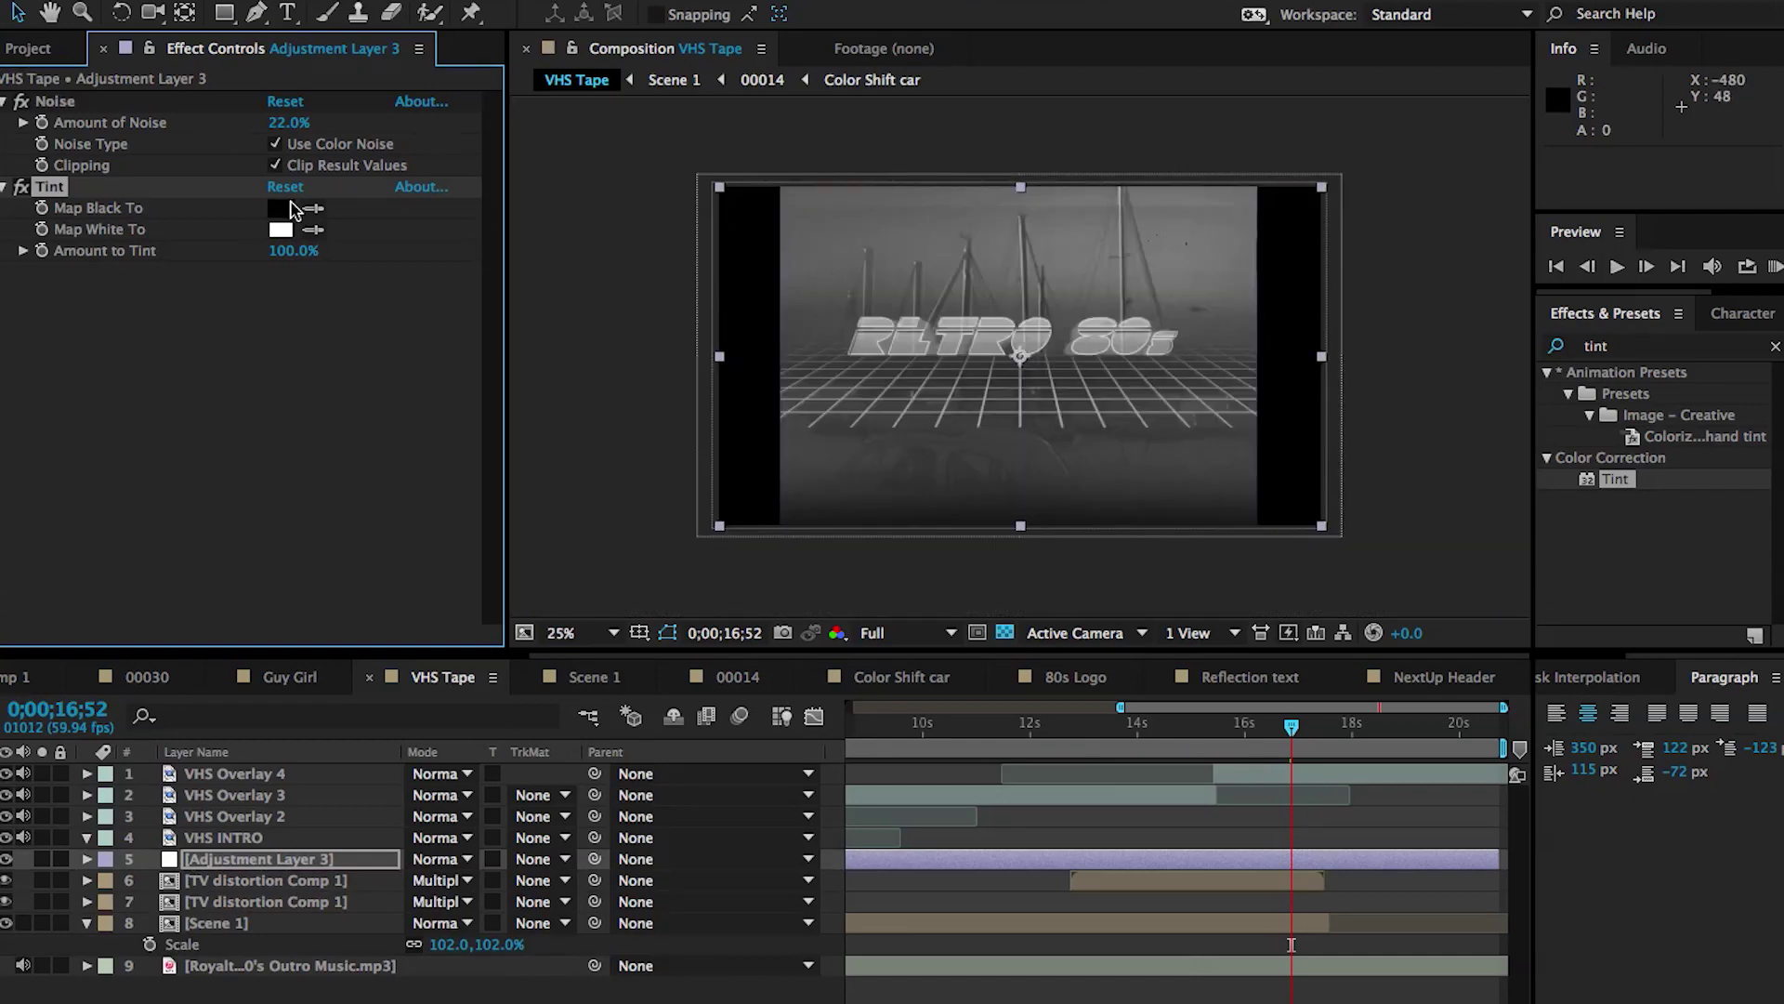
Set Tint's Map Black To colour to deep violet 40004F
left_click(279, 208)
left_click_drag(848, 811, 797, 834)
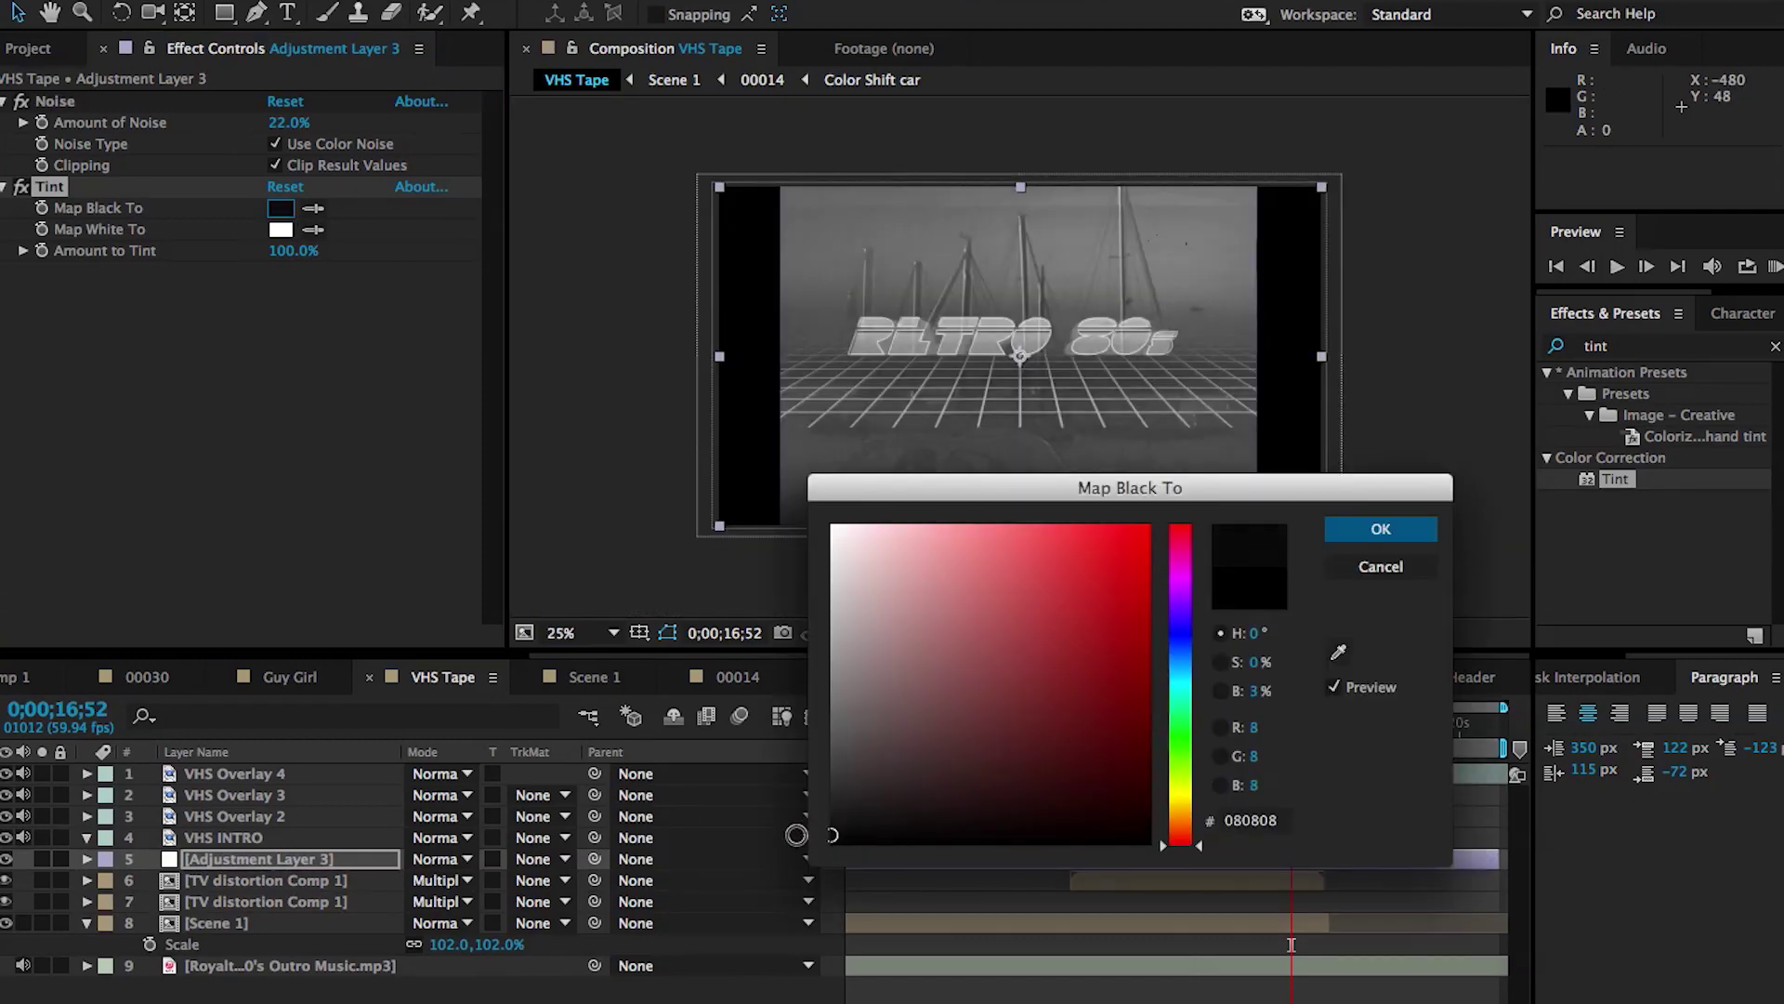
left_click(1366, 533)
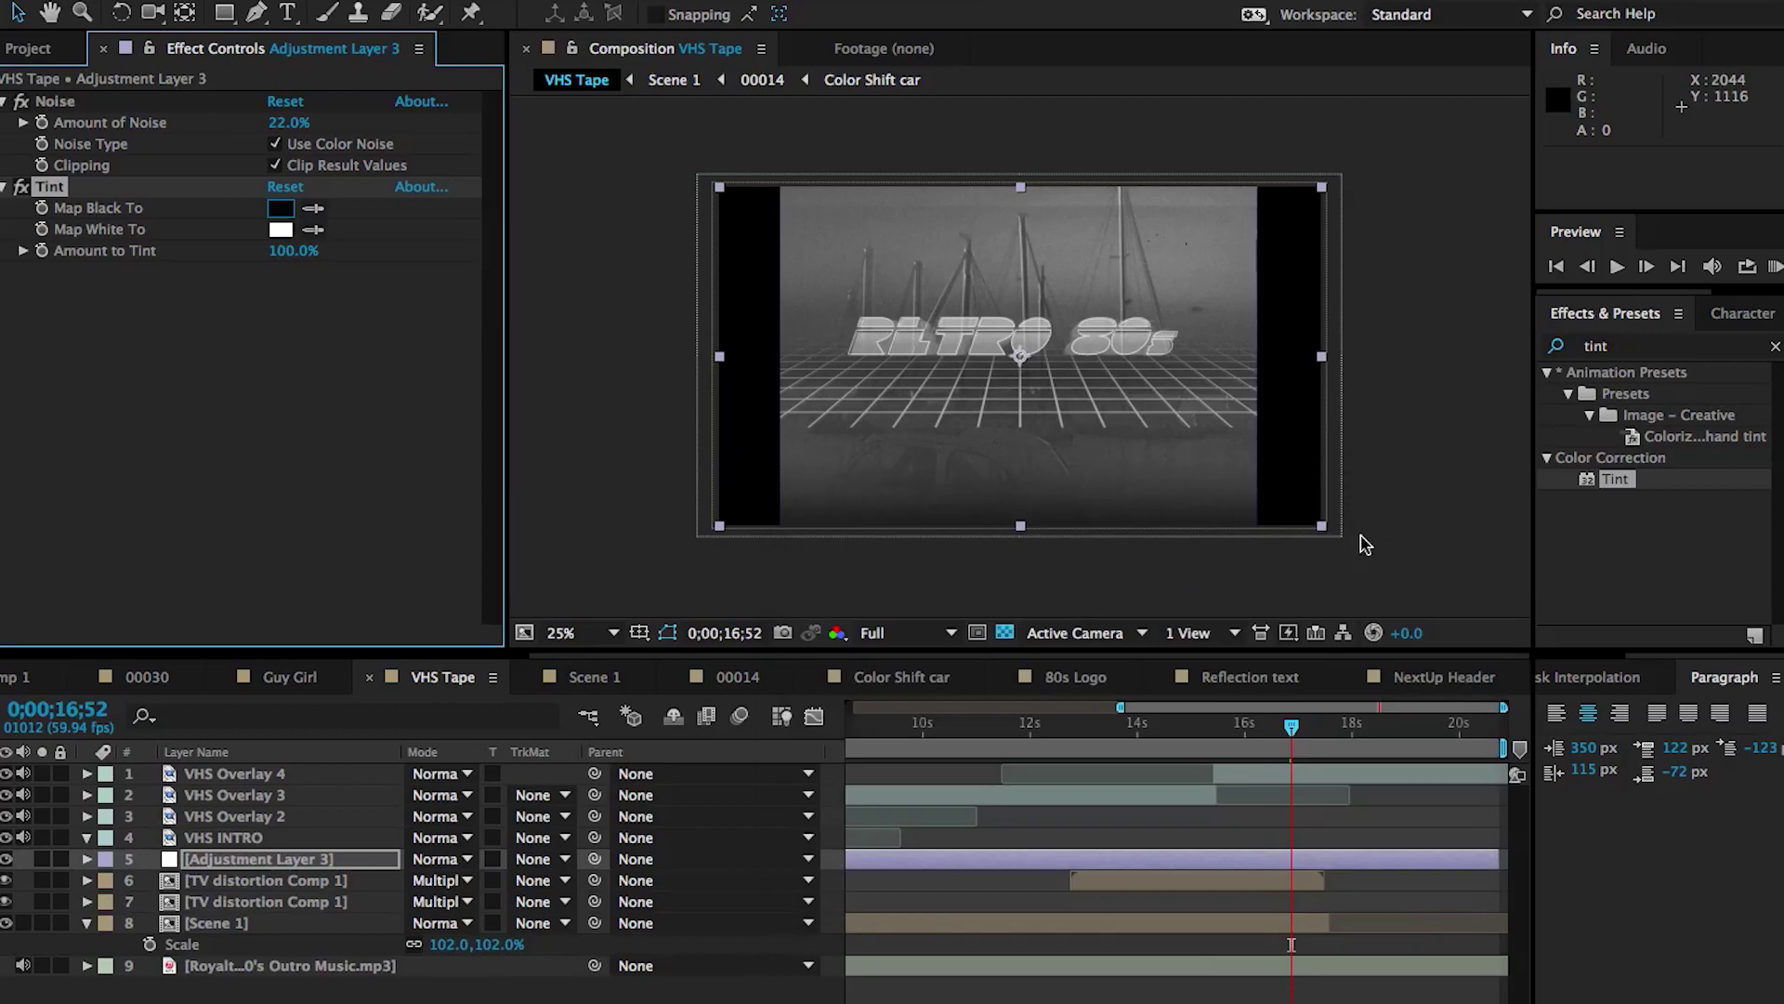
left_click(278, 212)
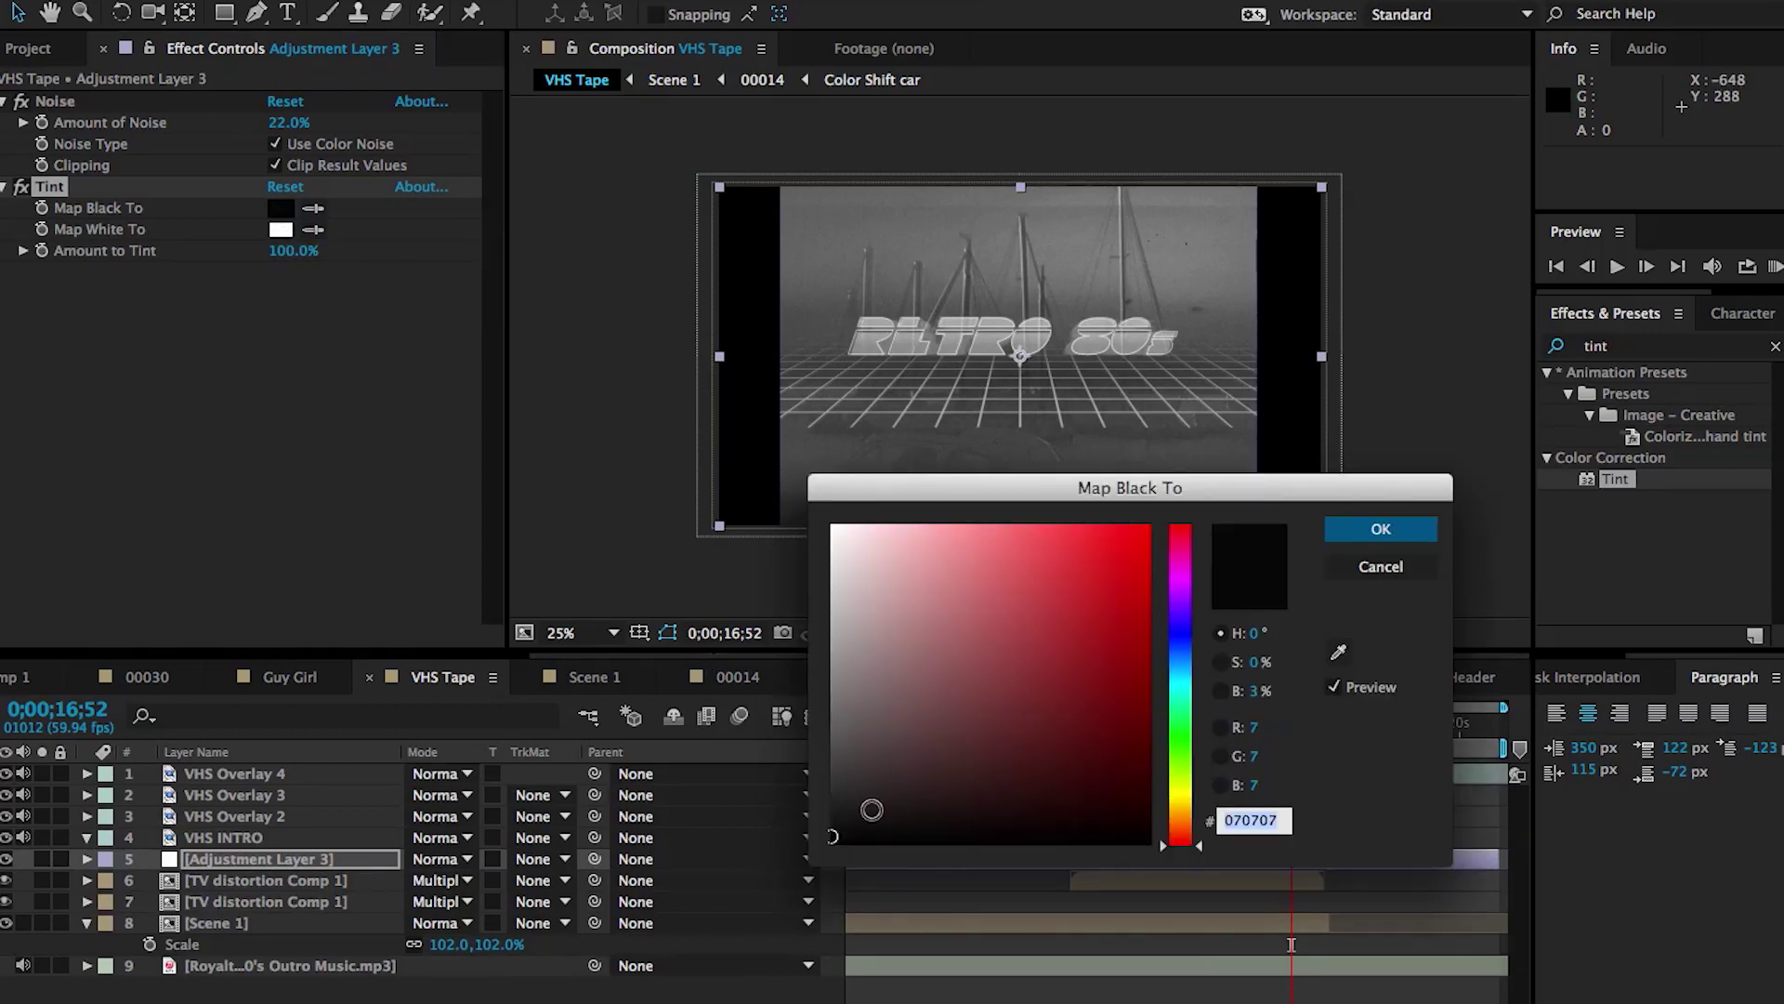
left_click_drag(872, 809, 818, 791)
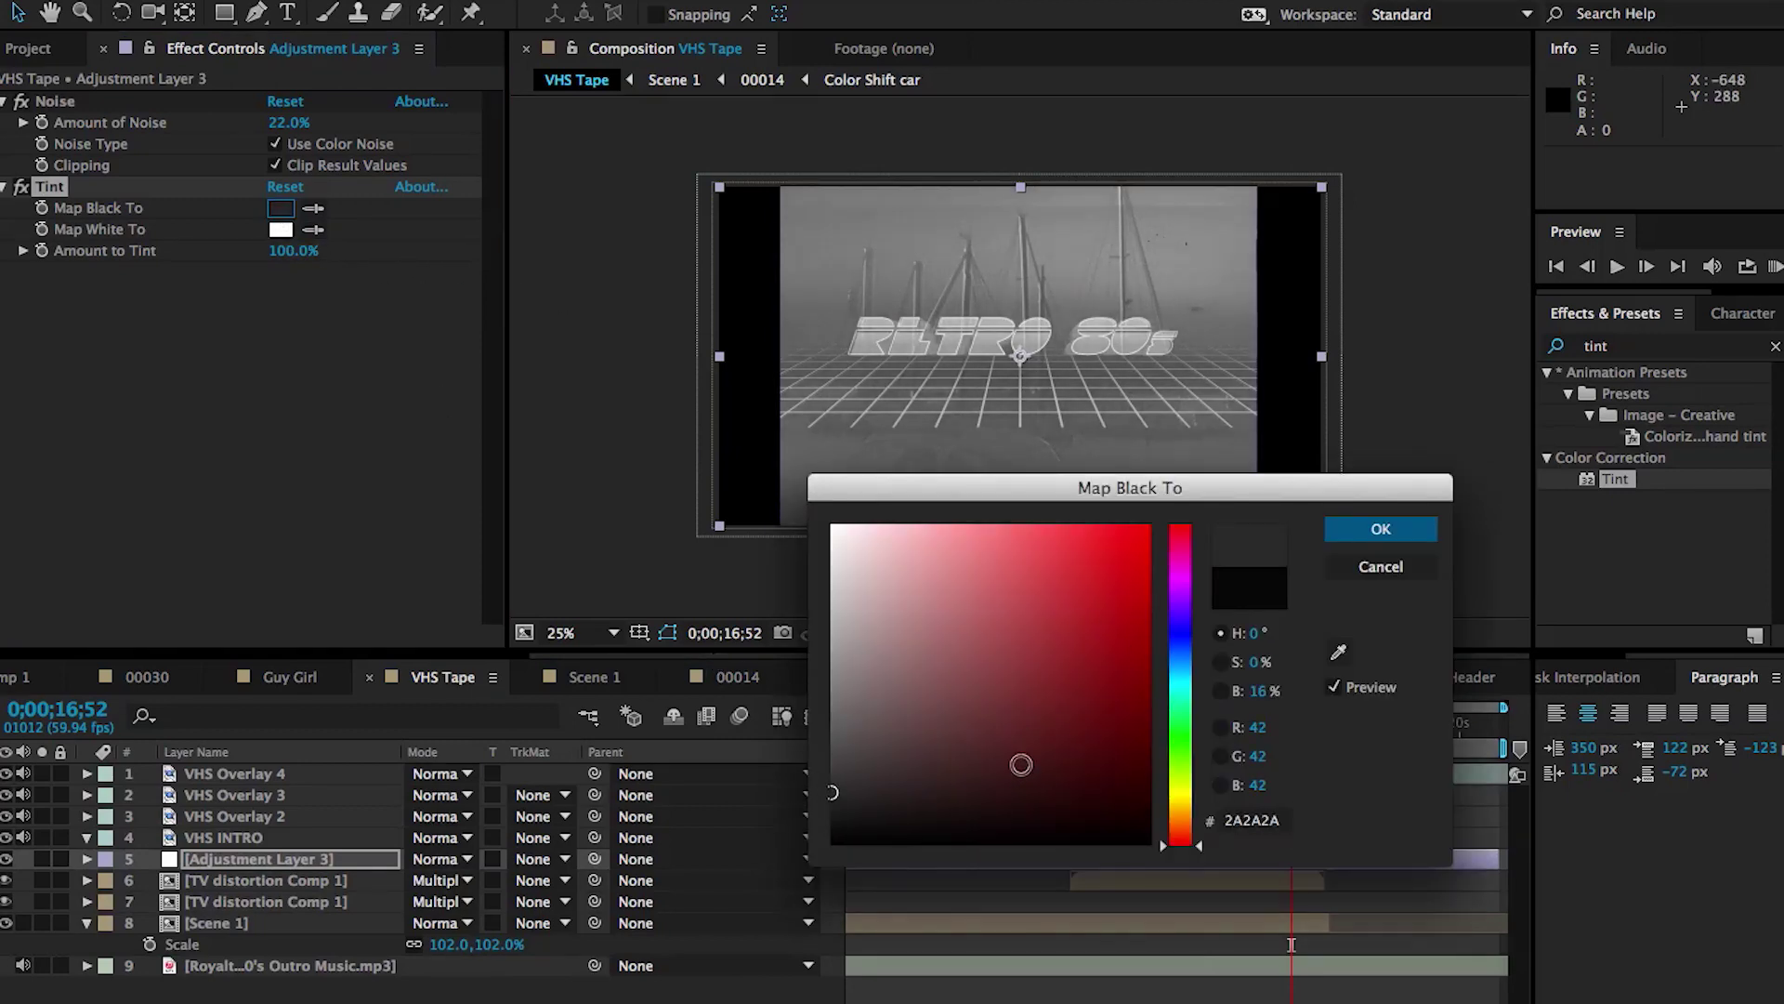
left_click_drag(1178, 640, 1179, 590)
left_click(1021, 778)
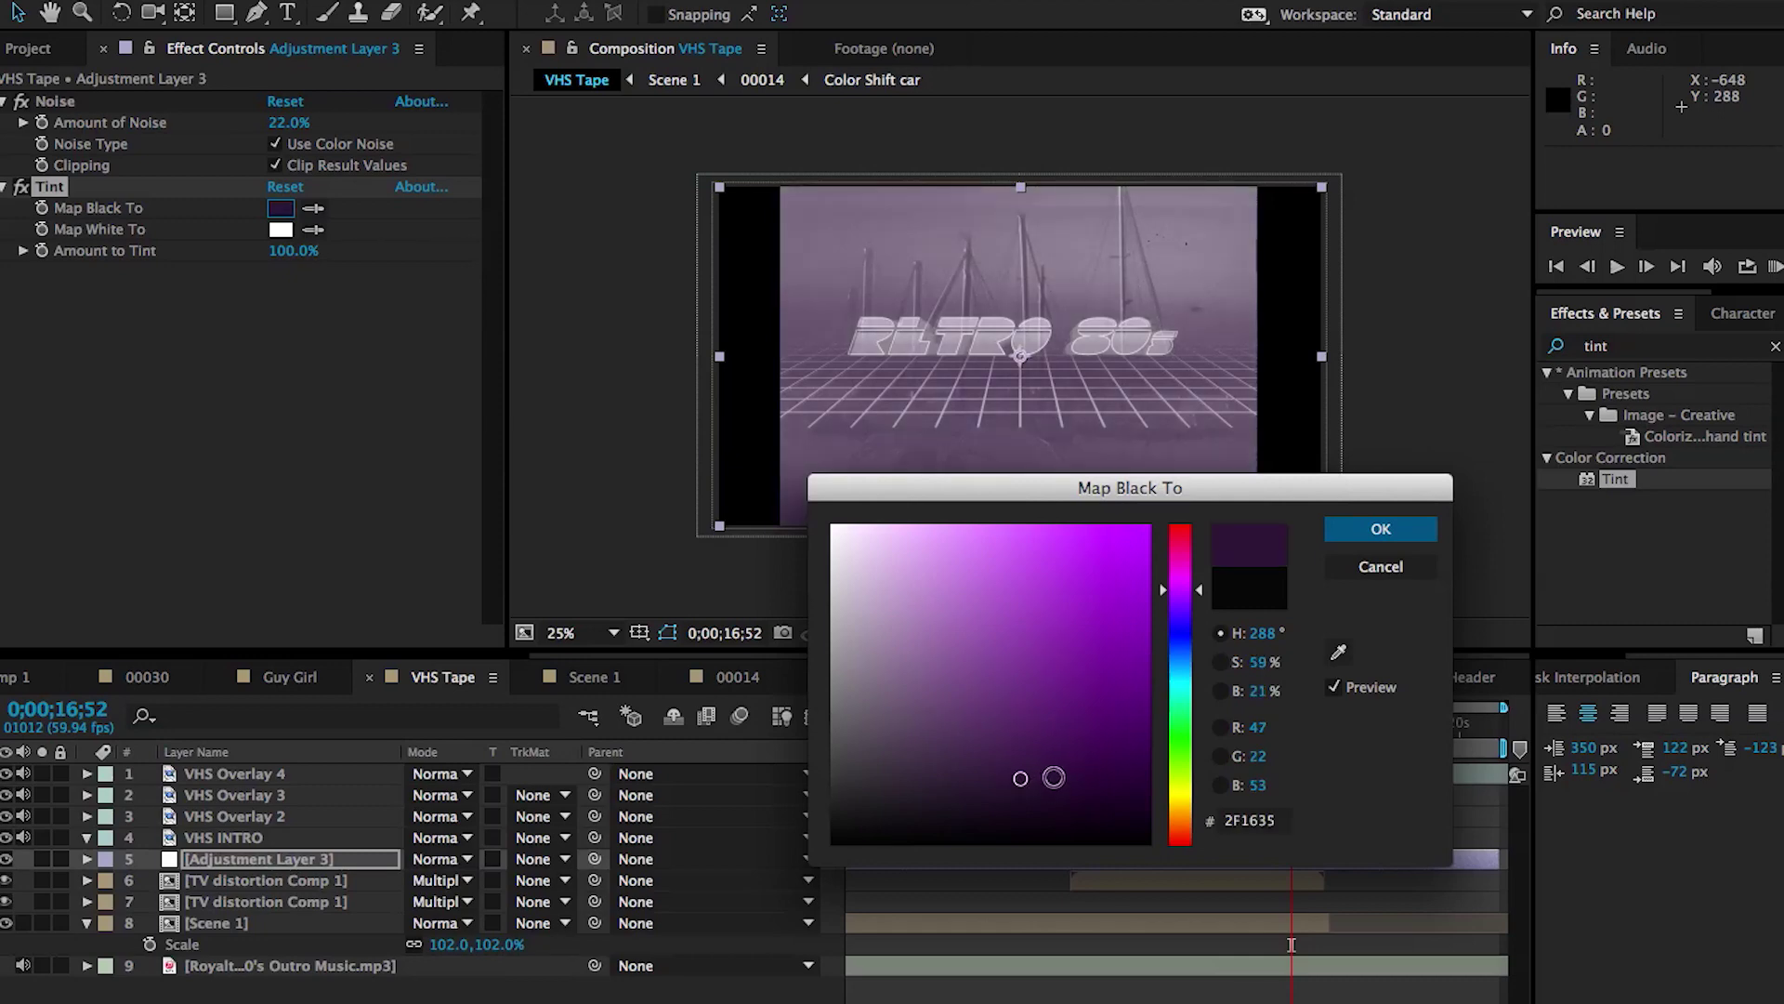
left_click_drag(1151, 749, 1152, 745)
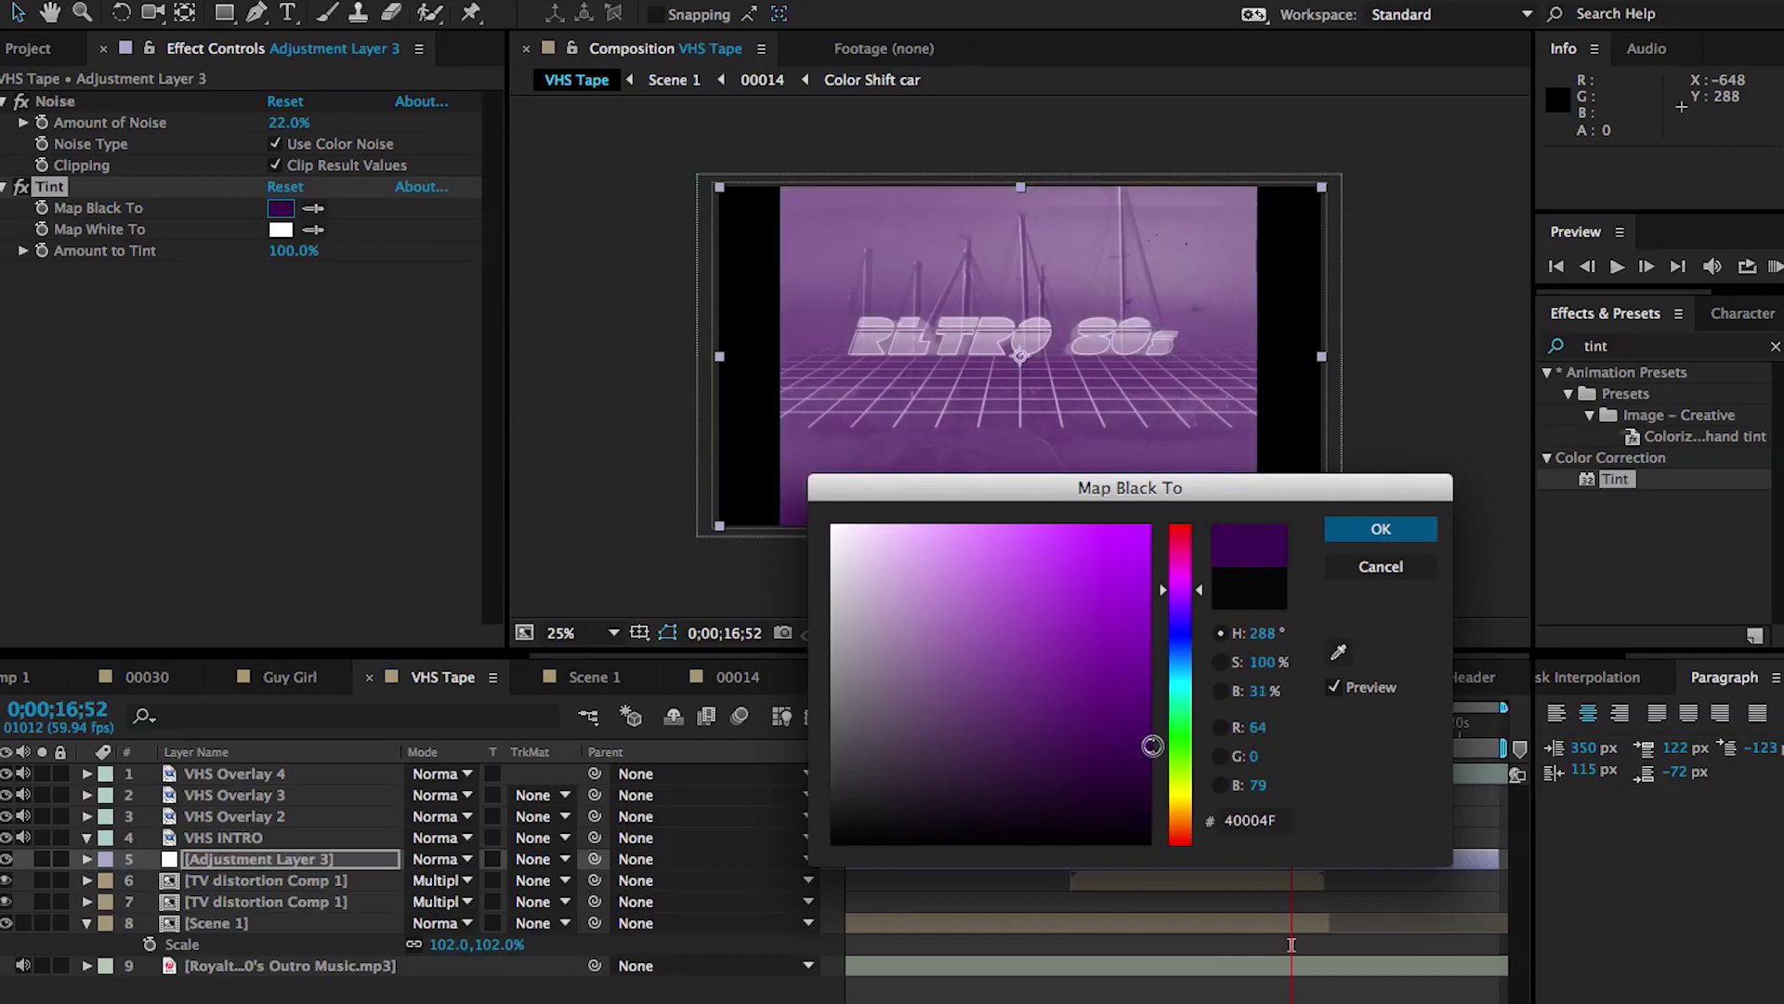
left_click(1378, 526)
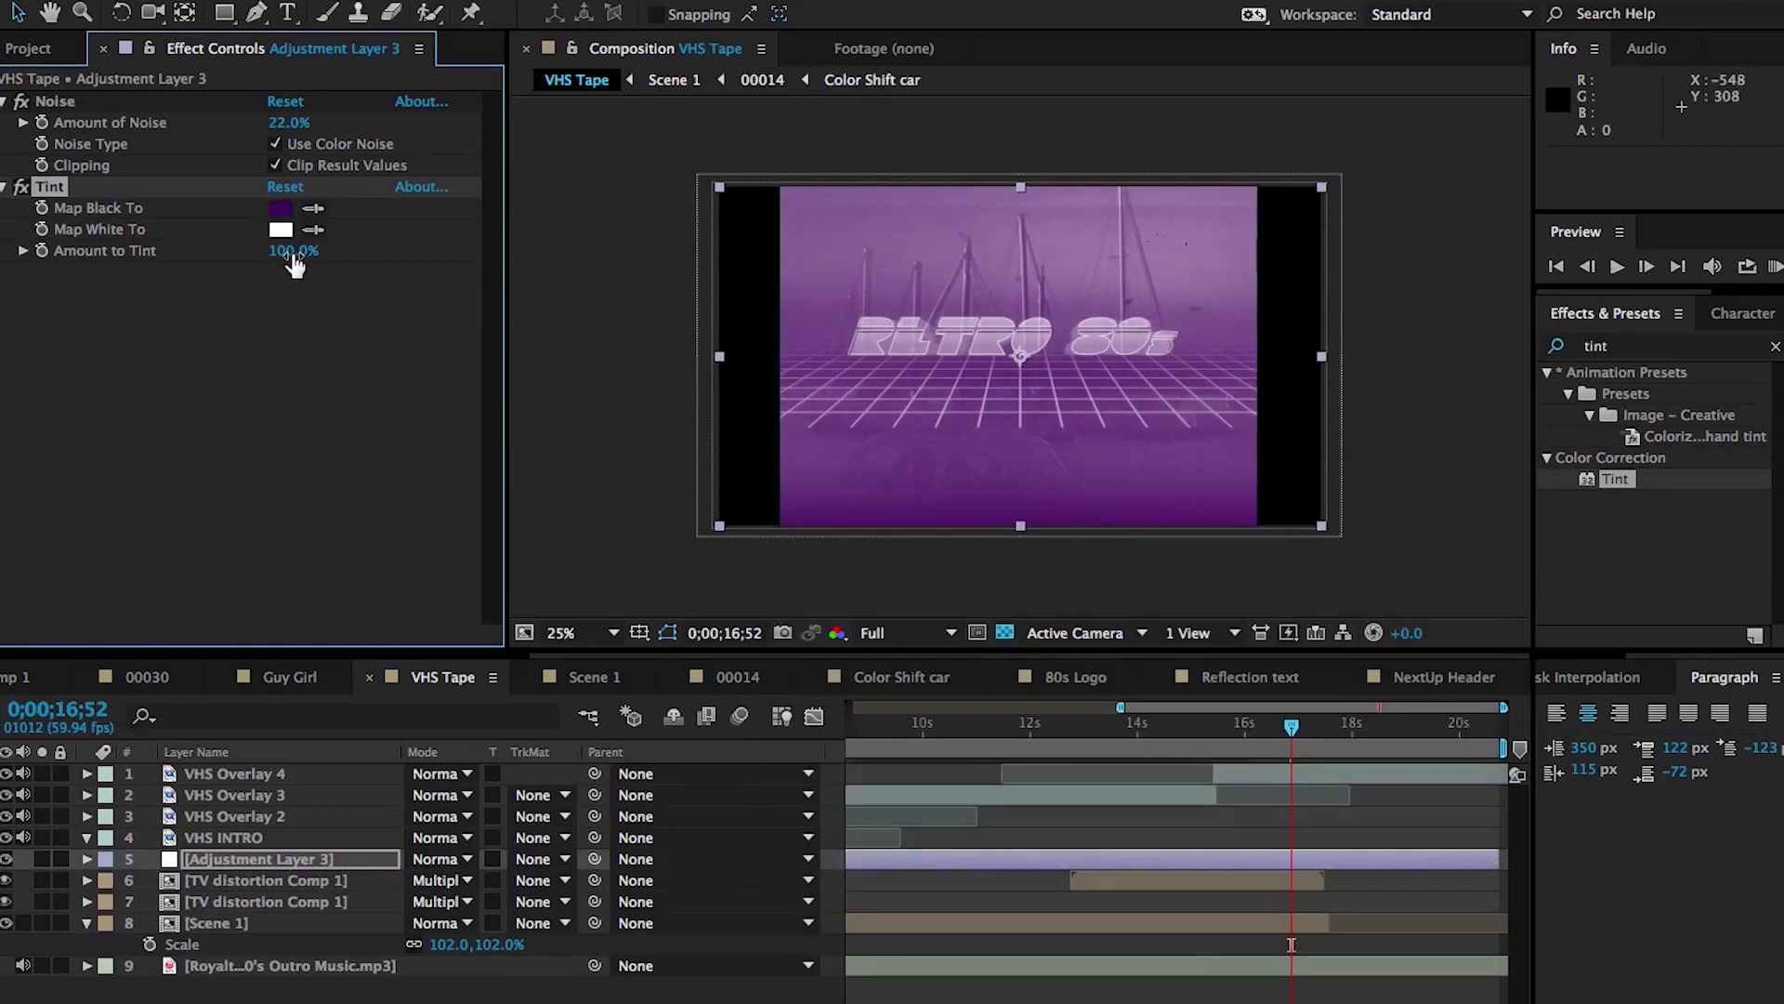
left_click(1146, 734)
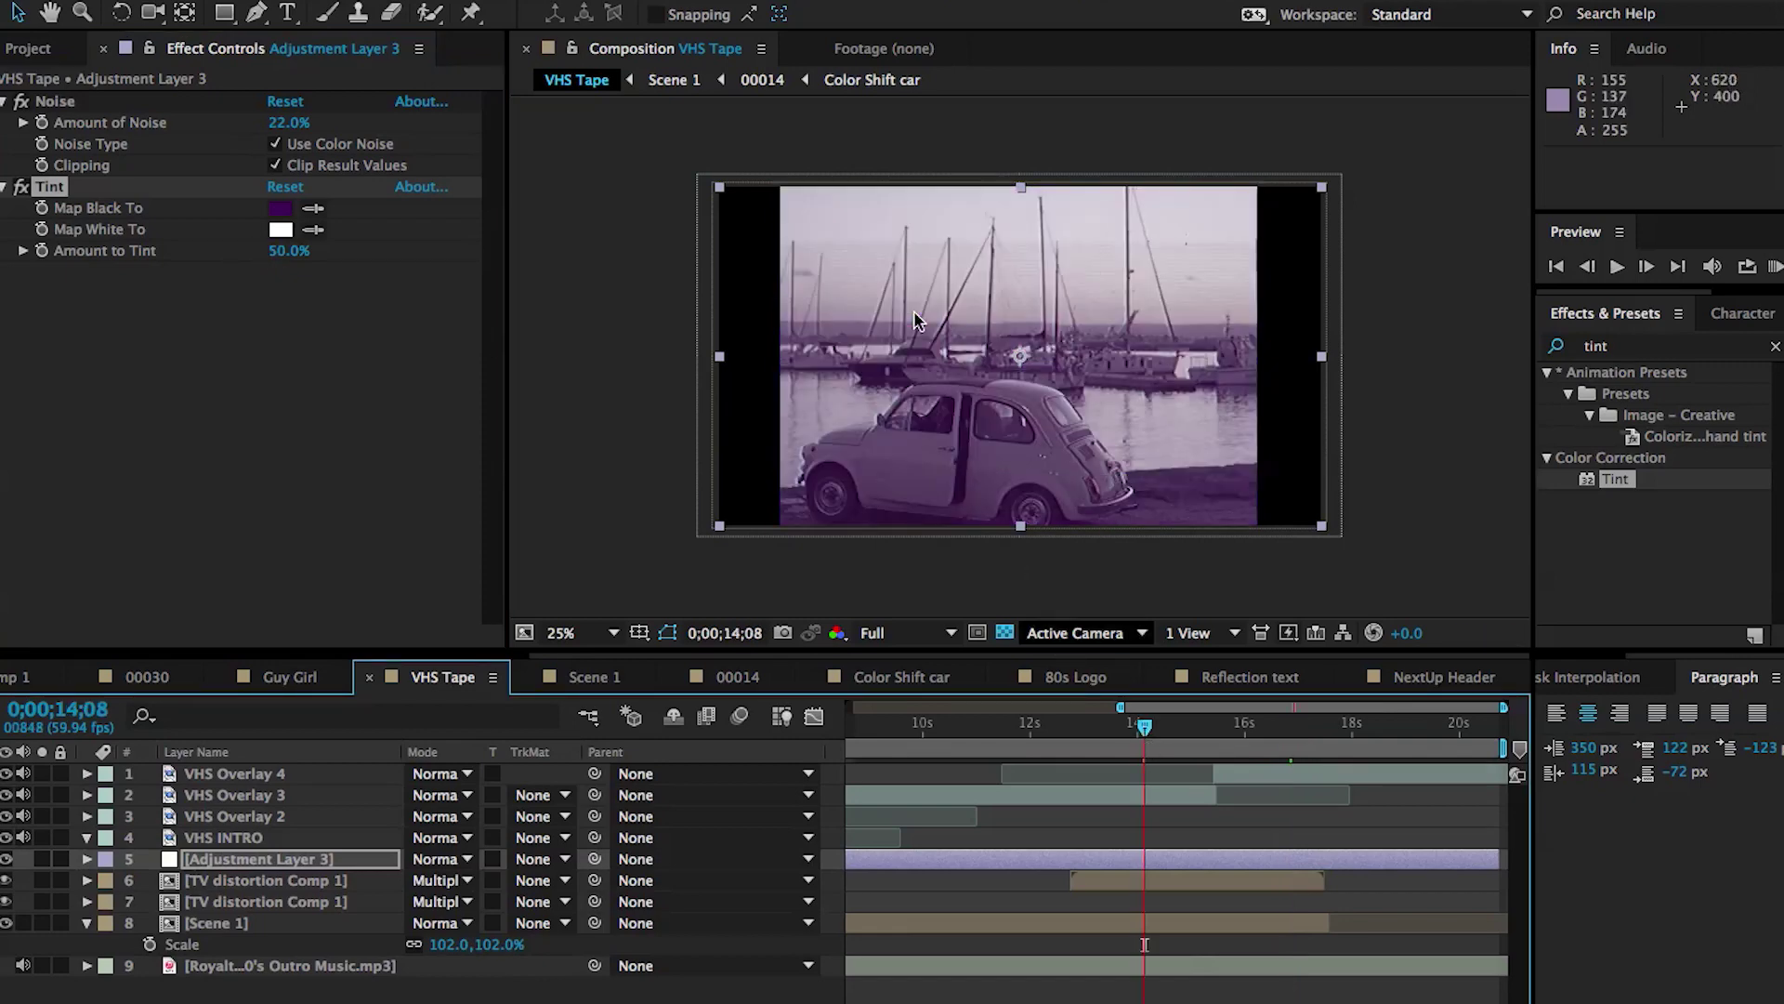
Lower Amount to Tint on Adjustment Layer 3 to 26%, then preview the harbour and night car shots
left_click_drag(285, 258, 264, 251)
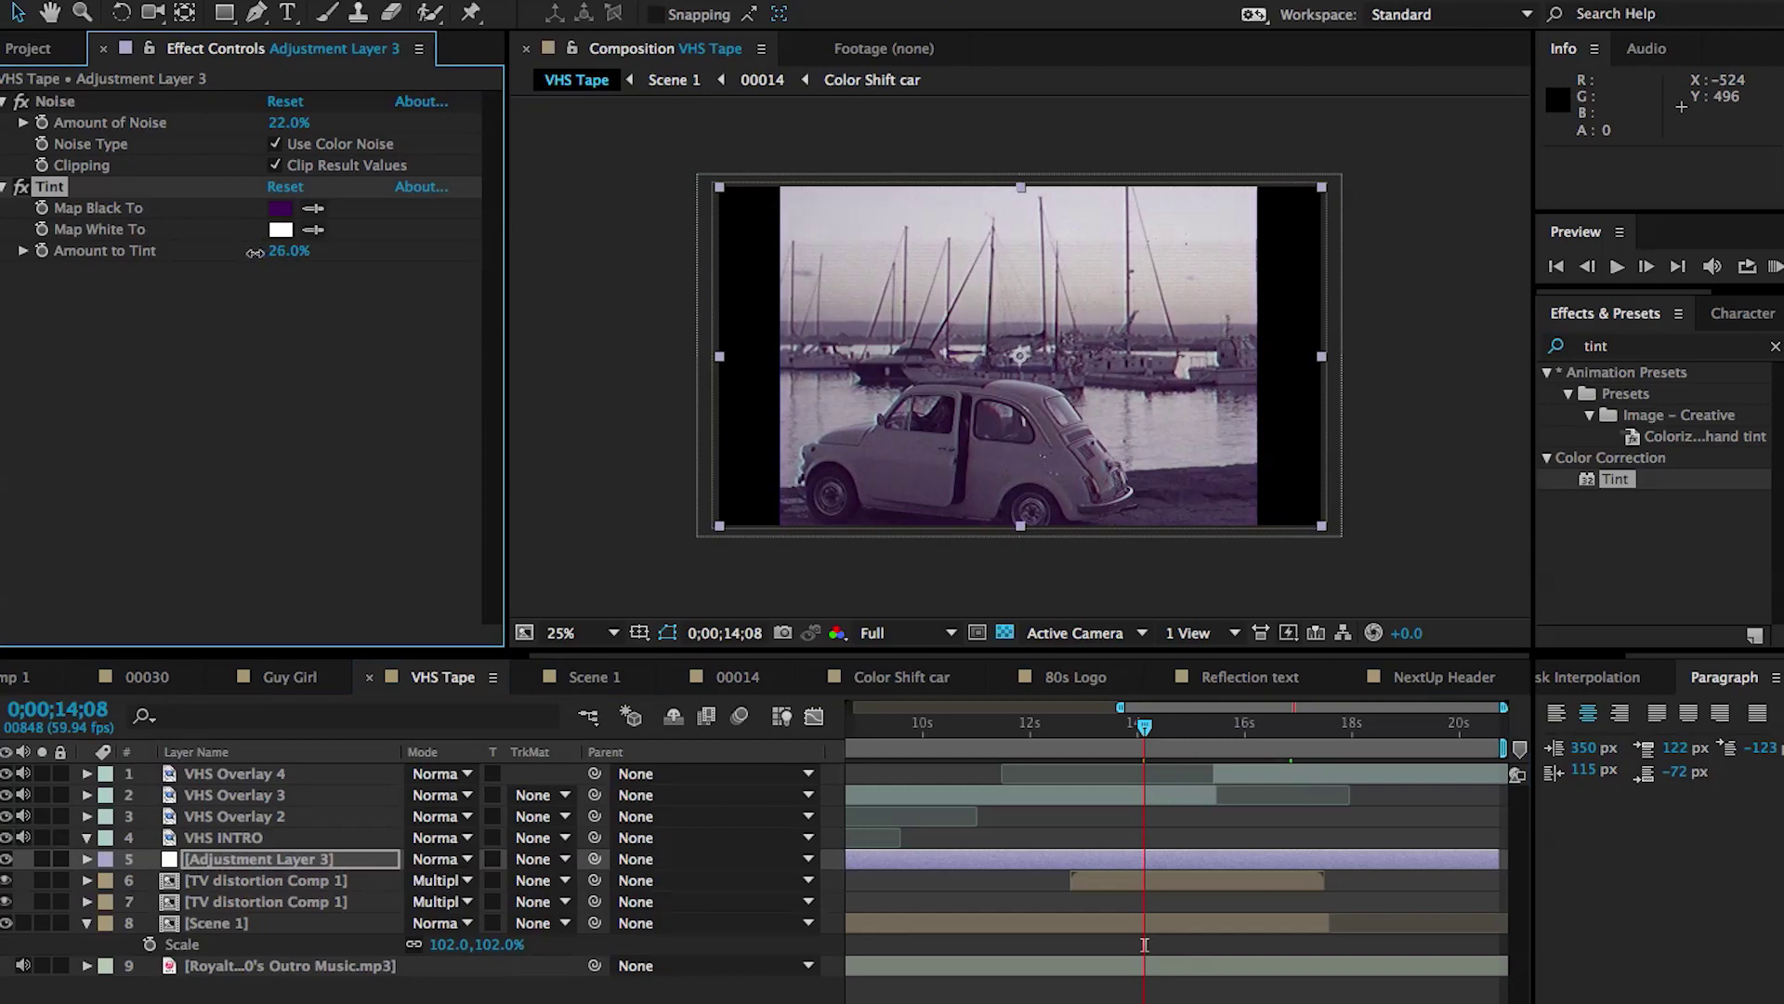
left_click(1028, 725)
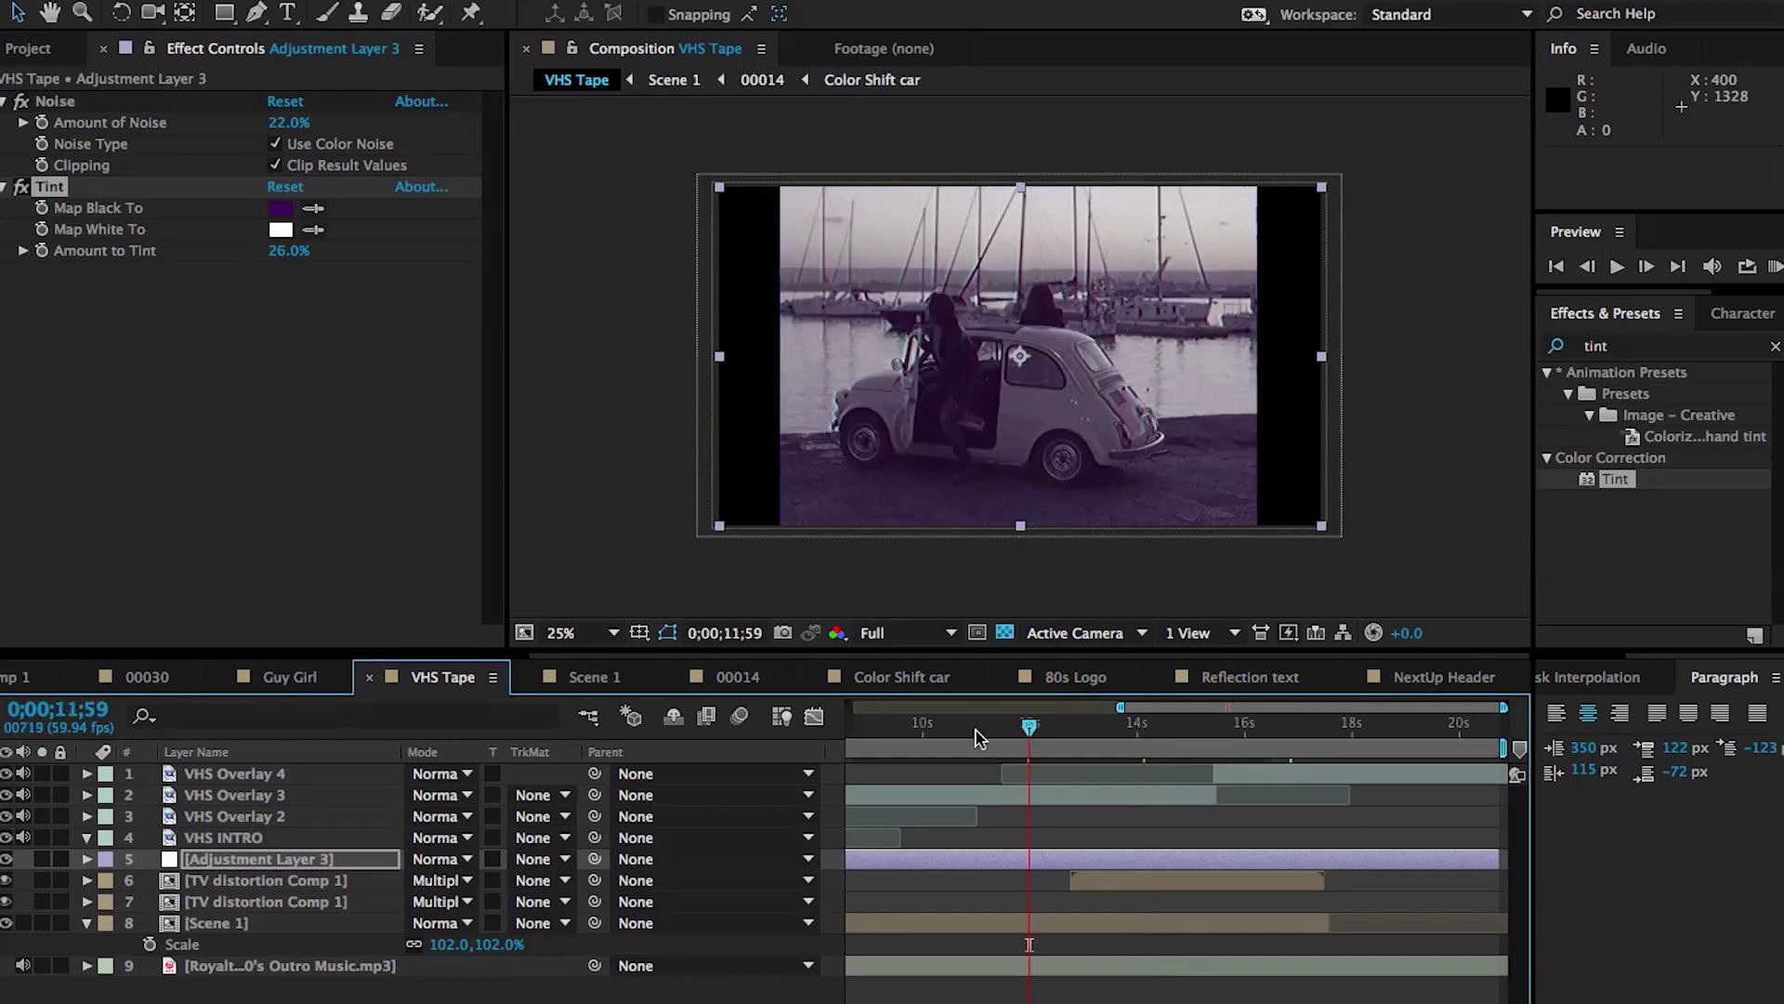
left_click_drag(942, 739, 986, 741)
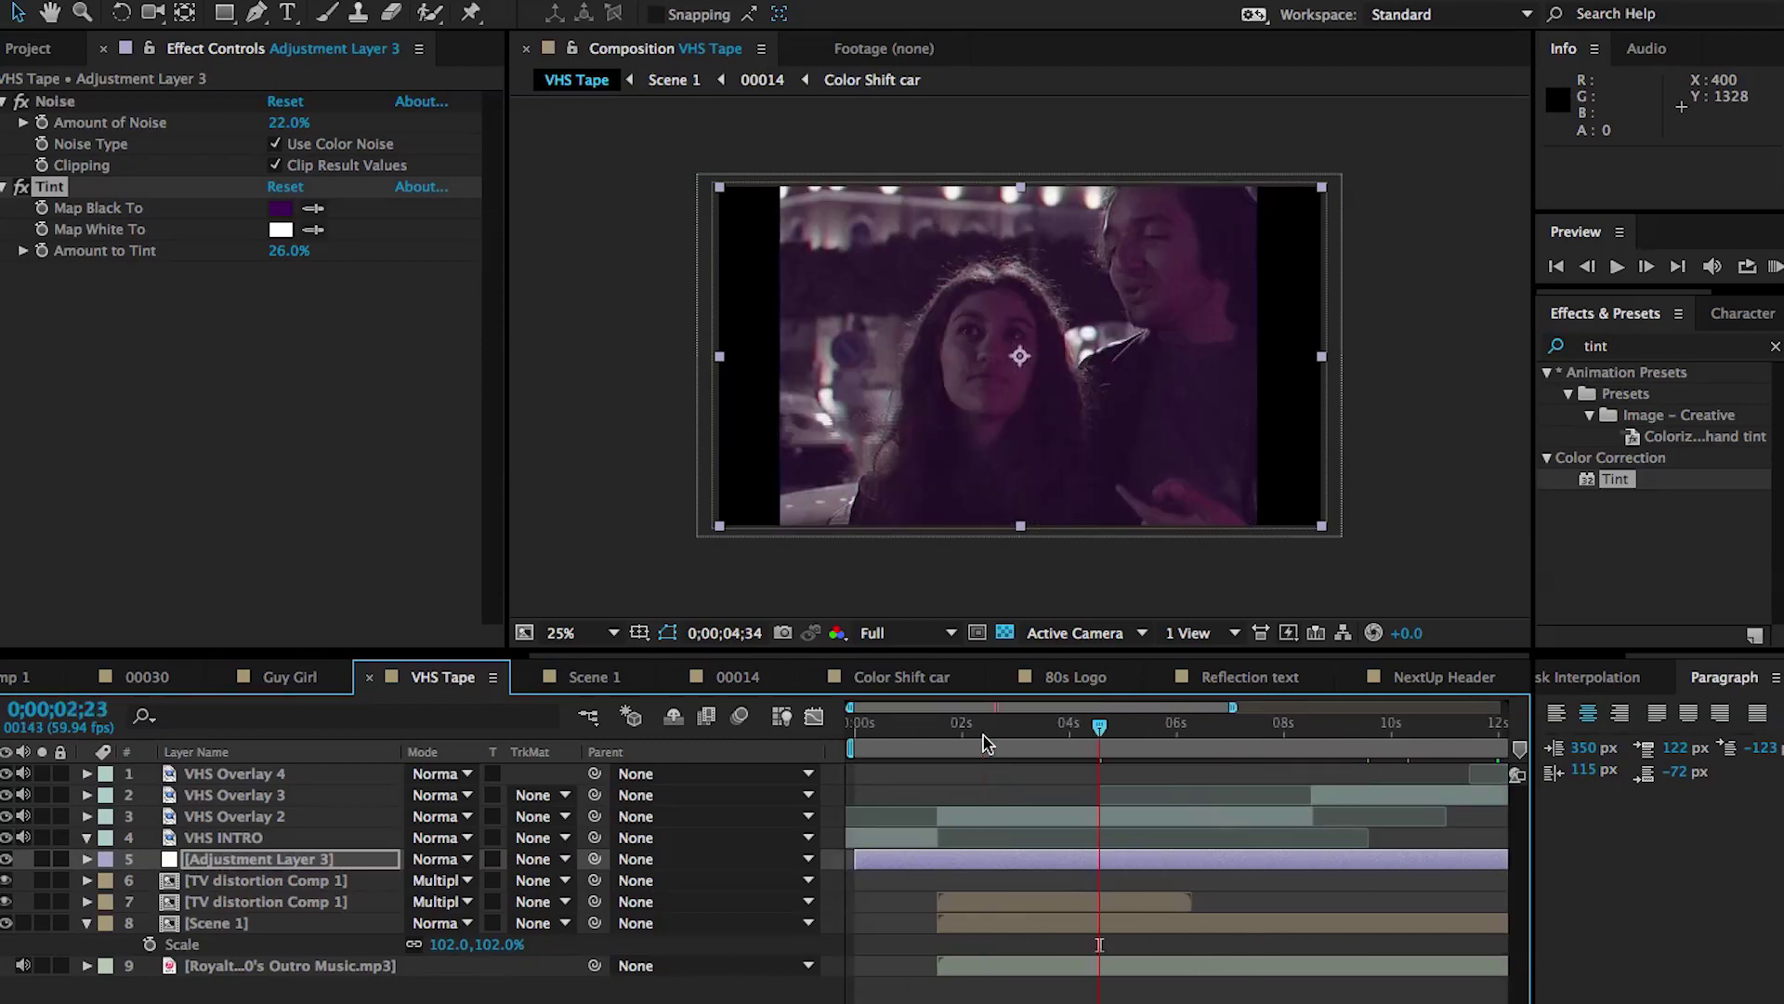
left_click(1021, 725)
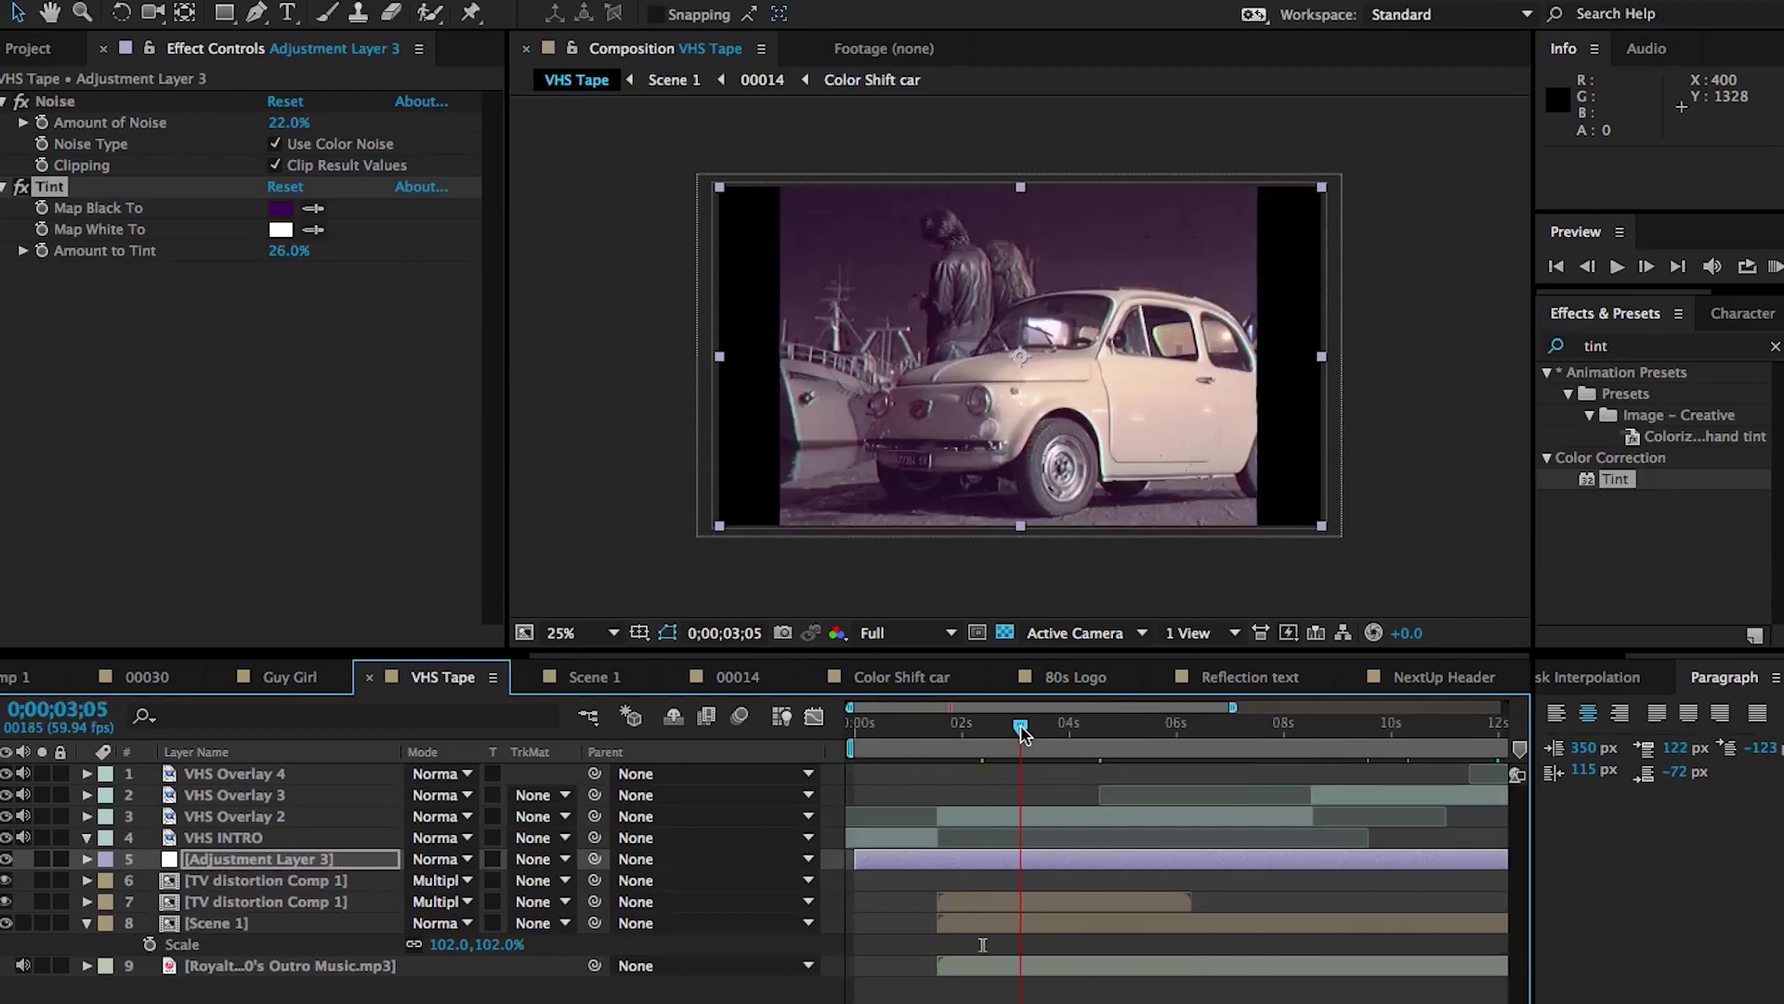
left_click_drag(1021, 729, 1403, 743)
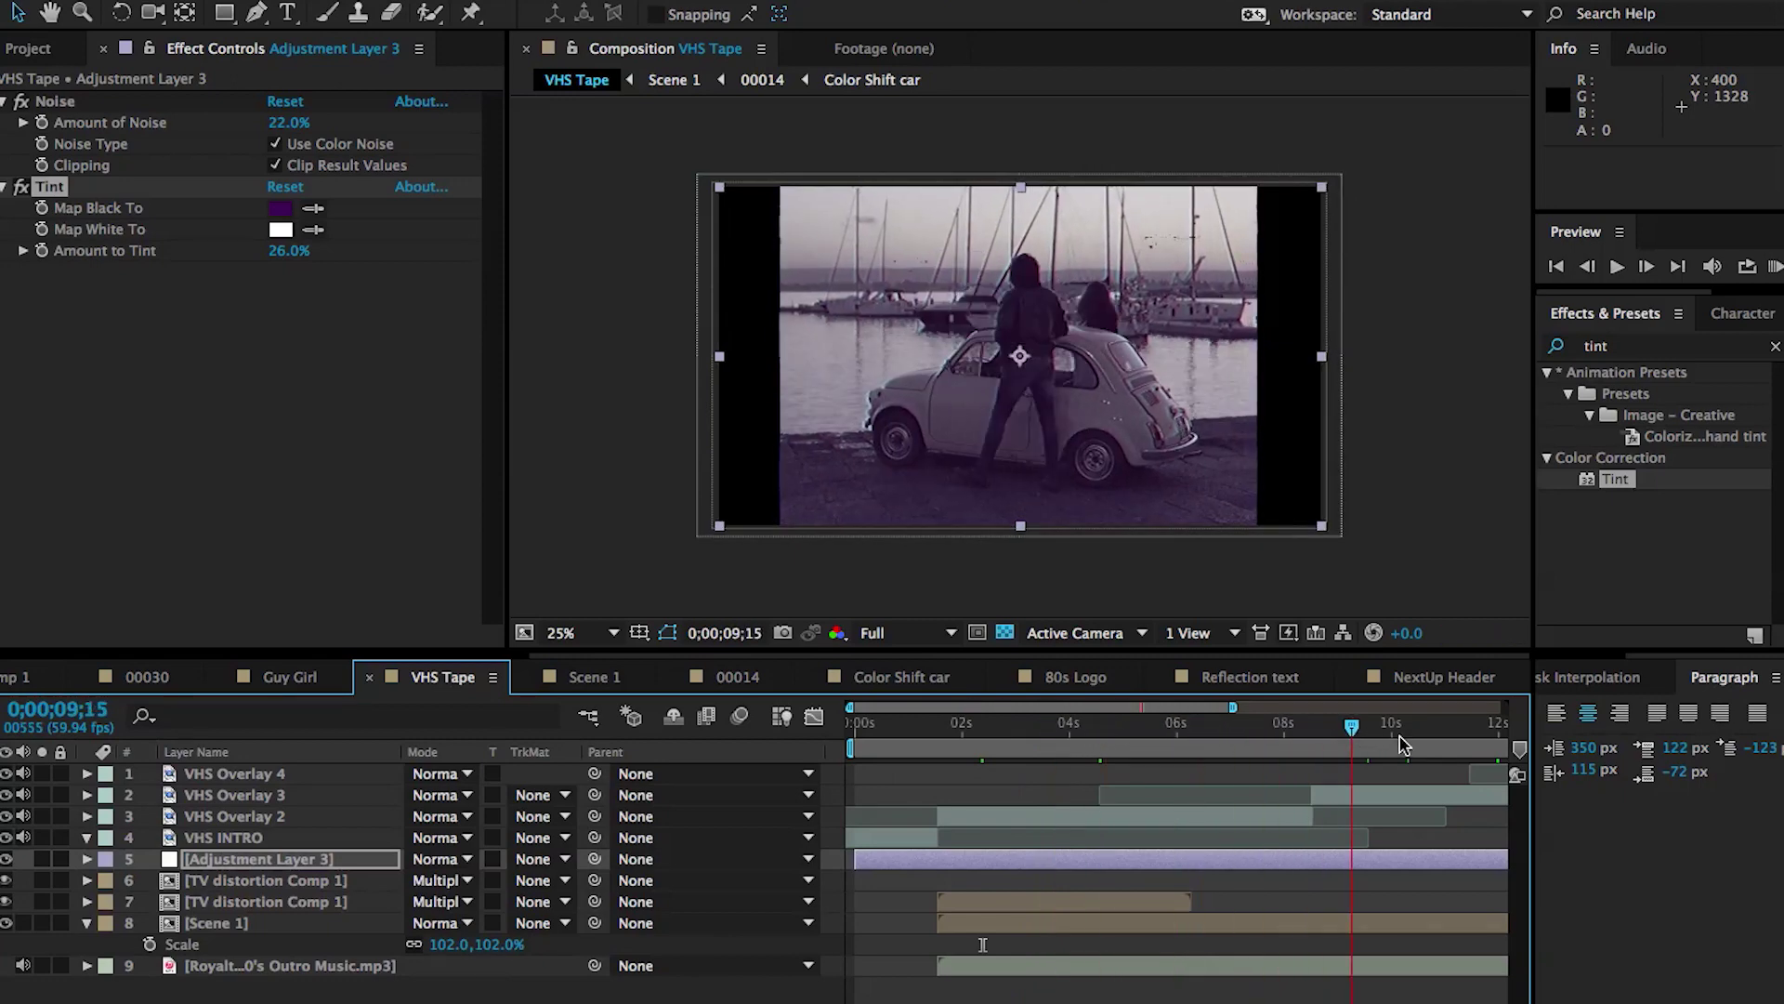
scroll(1403, 744, "right", 5)
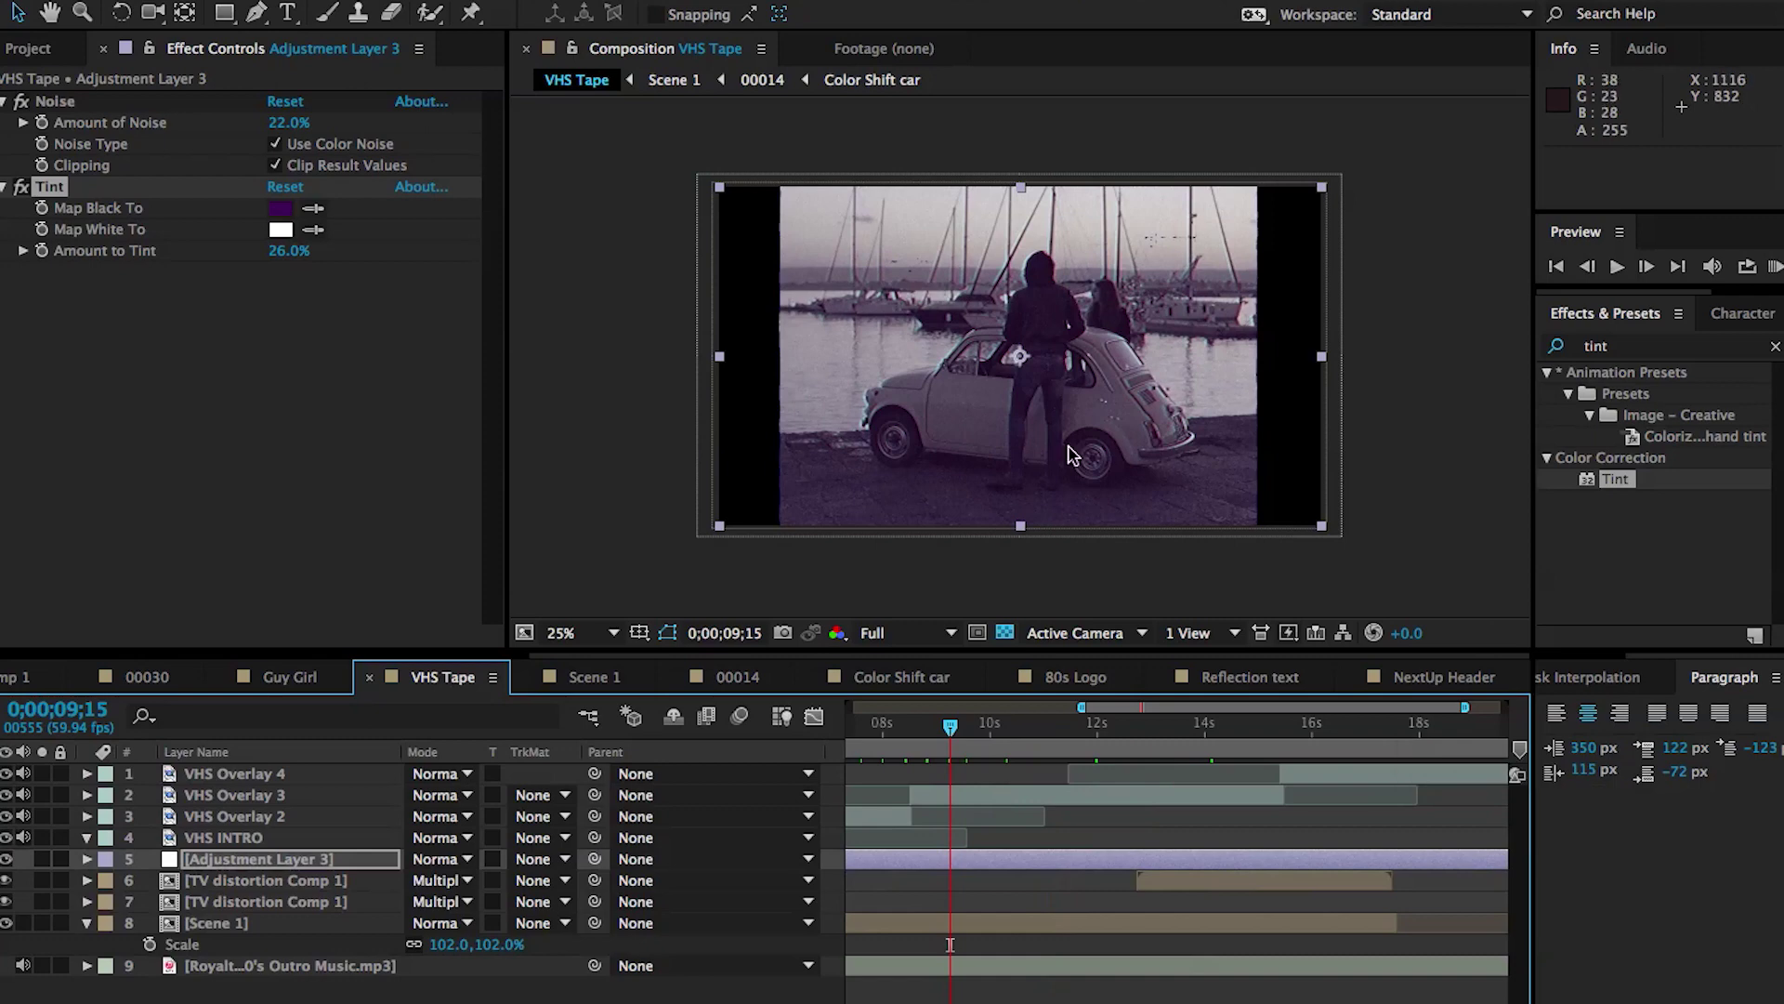